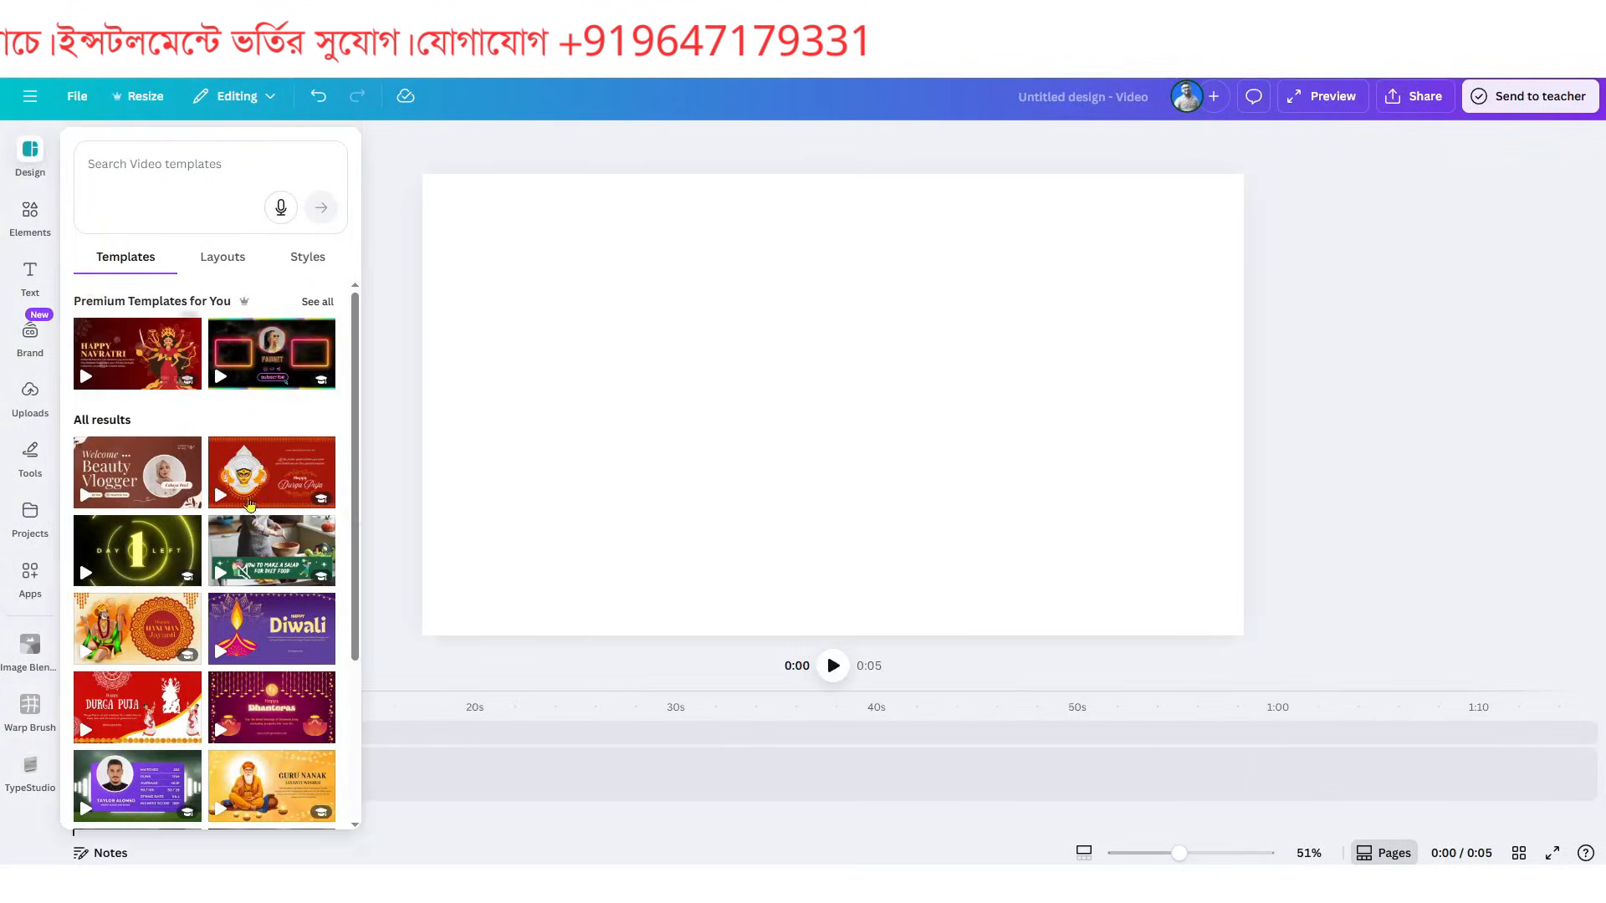
# - Add a blank clip to the empty video timeline and extend its duration to 35.1 seconds
pyautogui.click(38, 176)
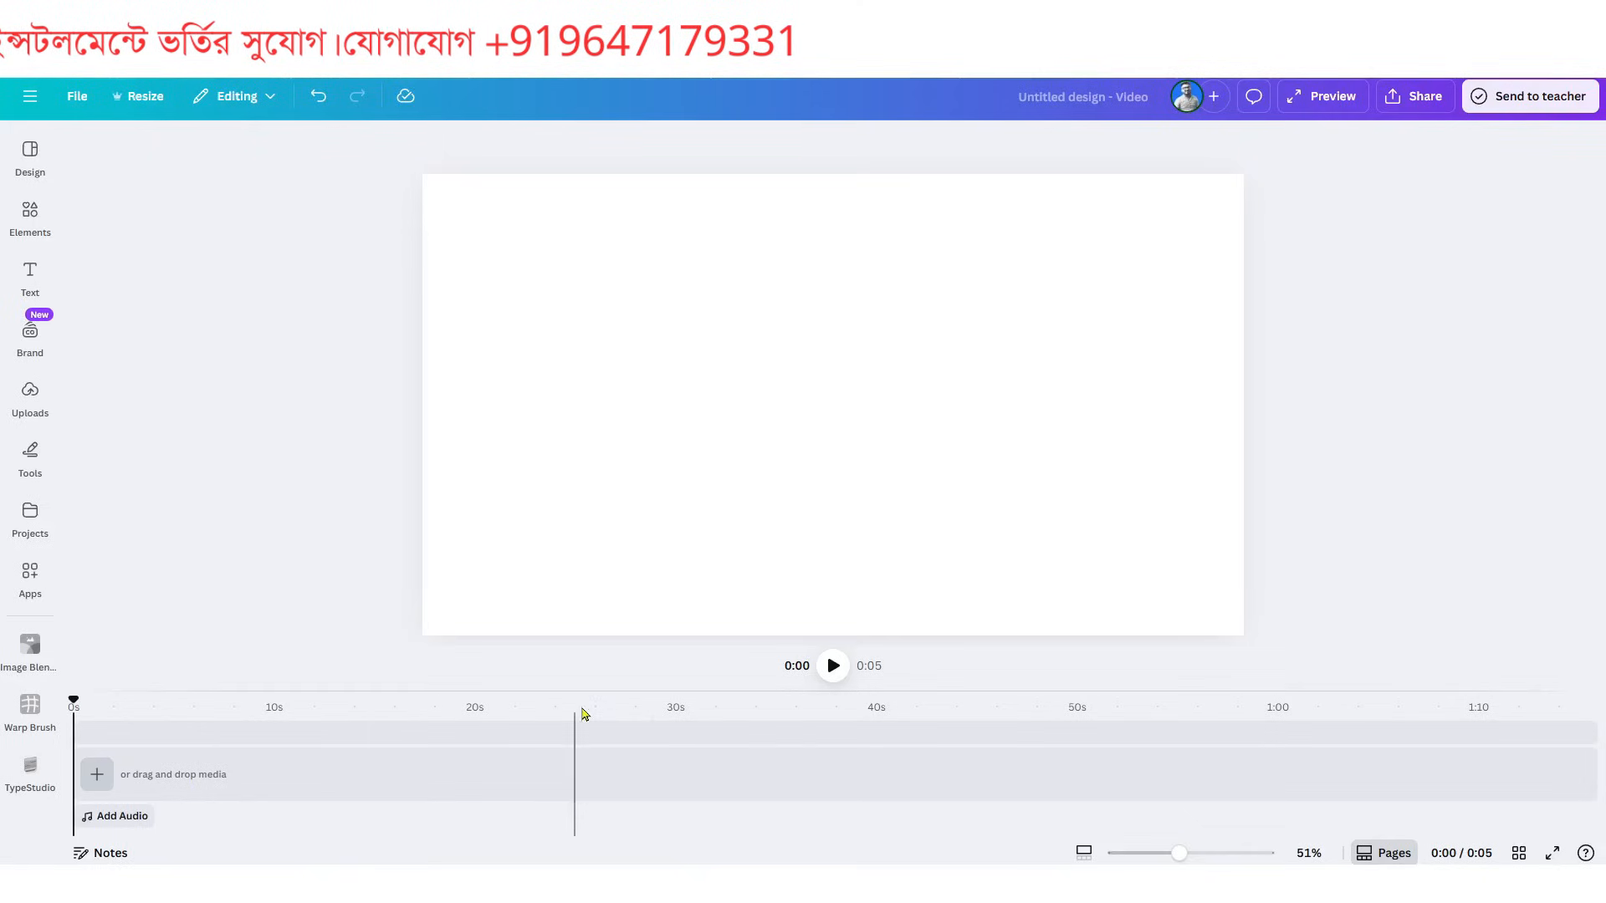
pyautogui.click(624, 394)
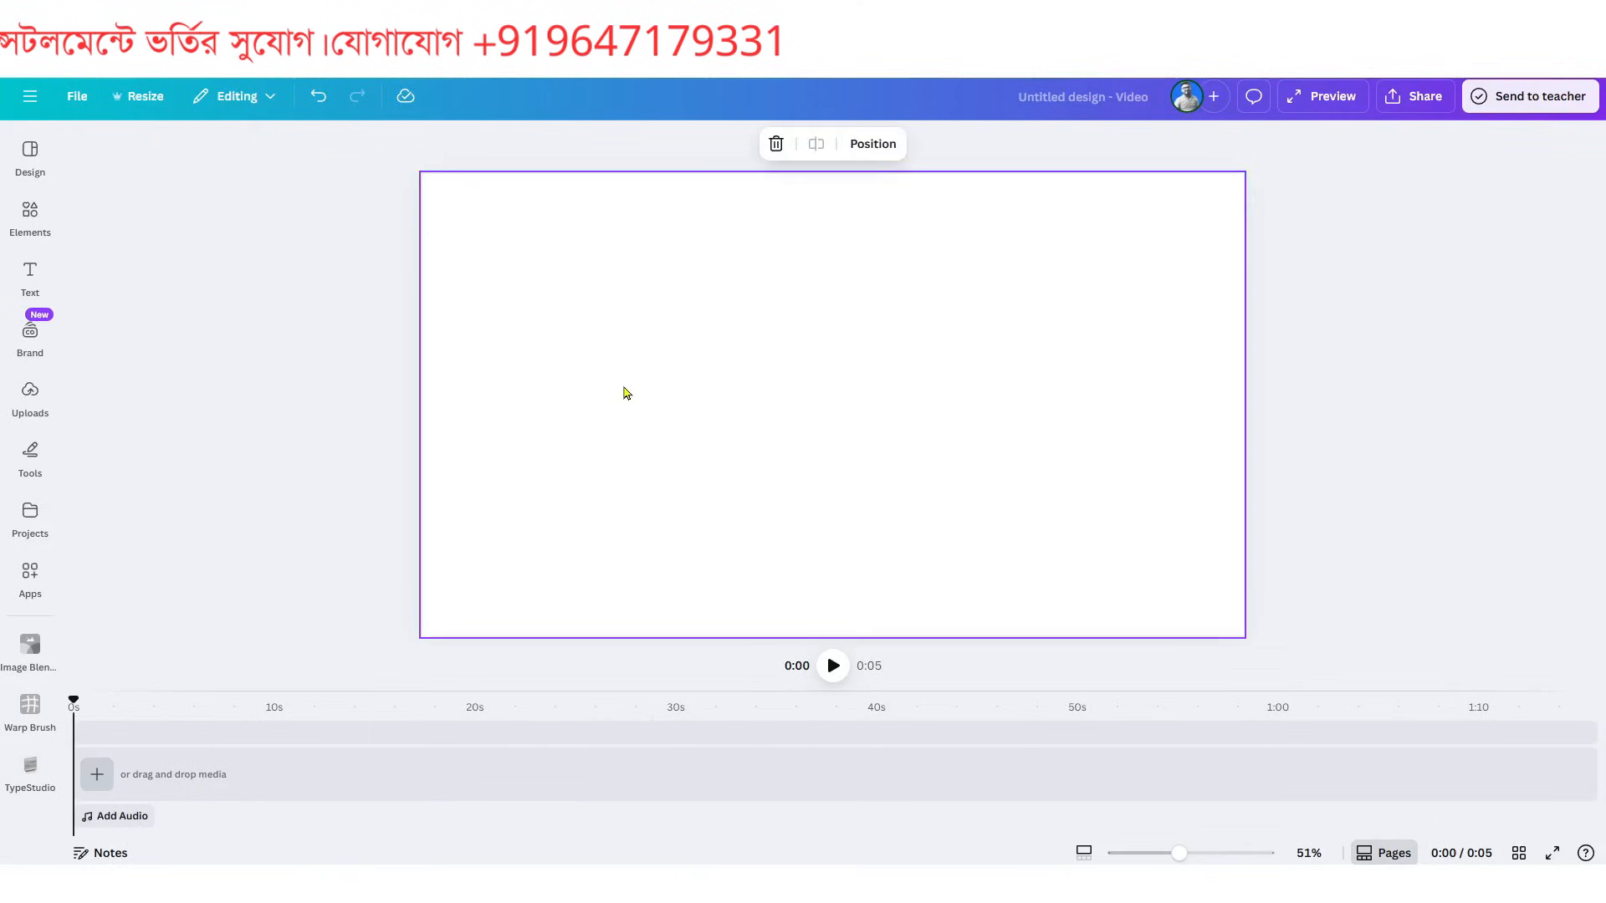
pyautogui.click(97, 777)
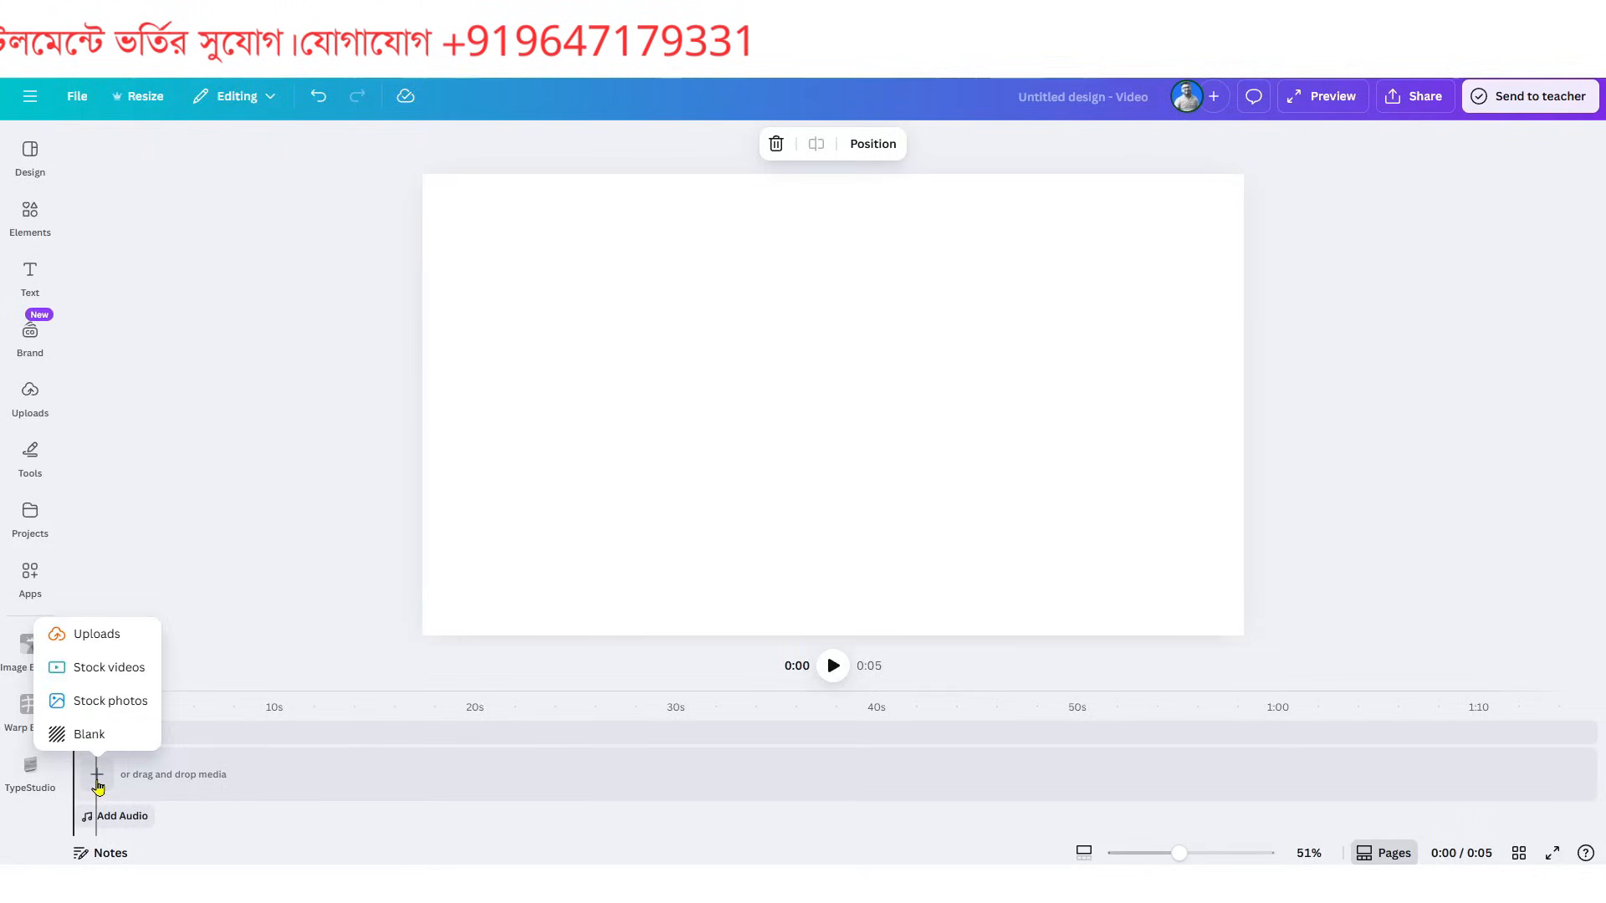
pyautogui.click(93, 740)
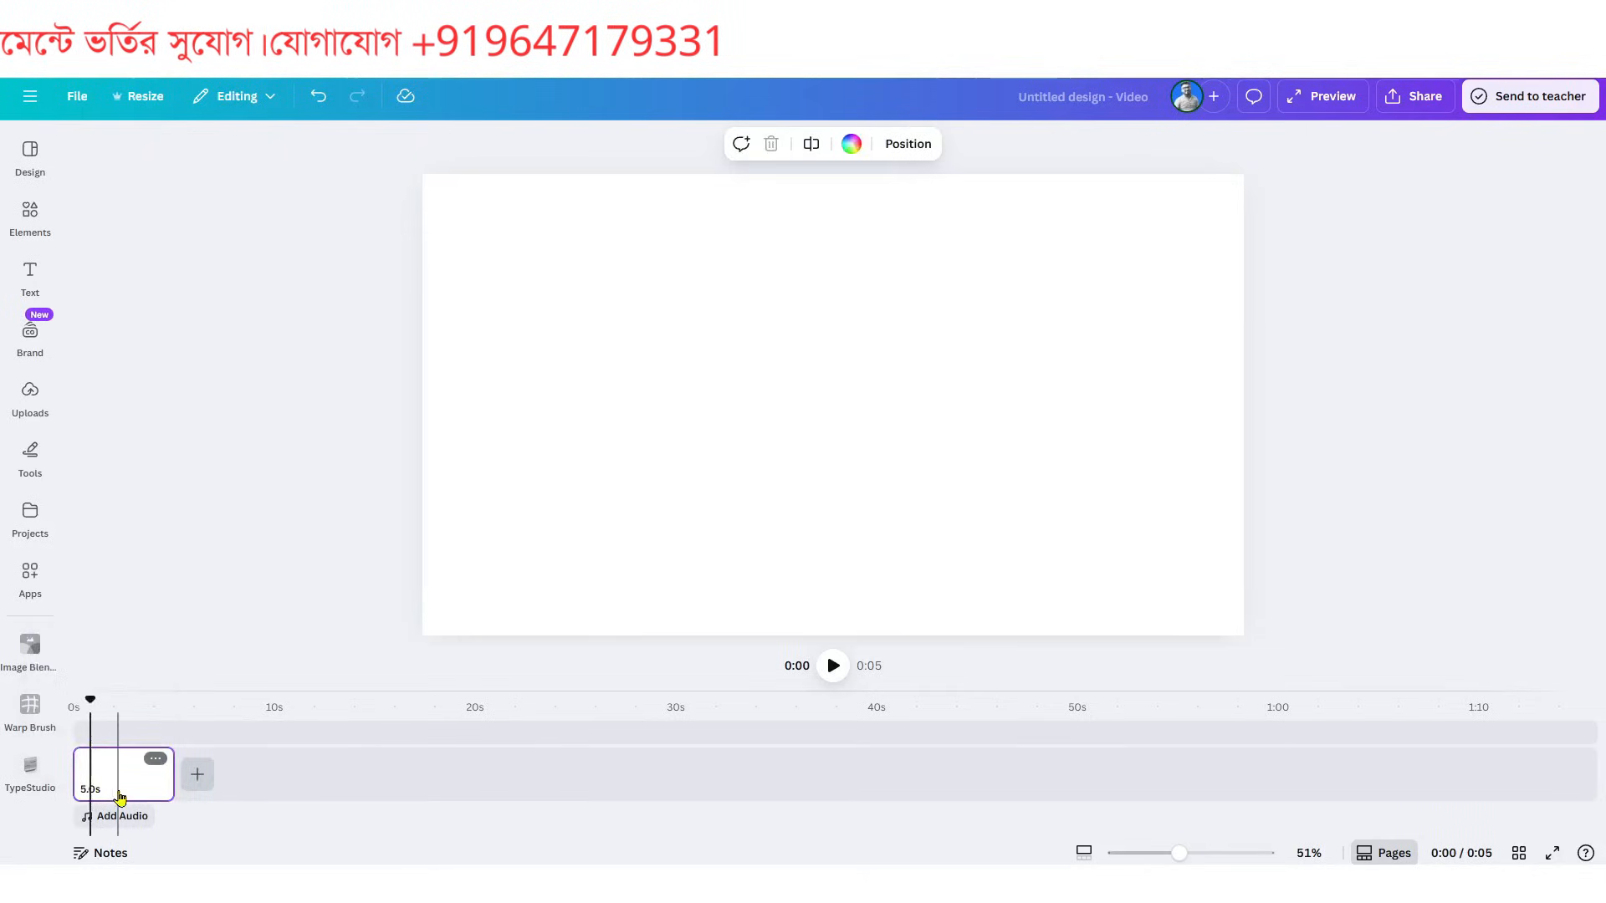
pyautogui.moveTo(171, 776); pyautogui.dragTo(777, 820)
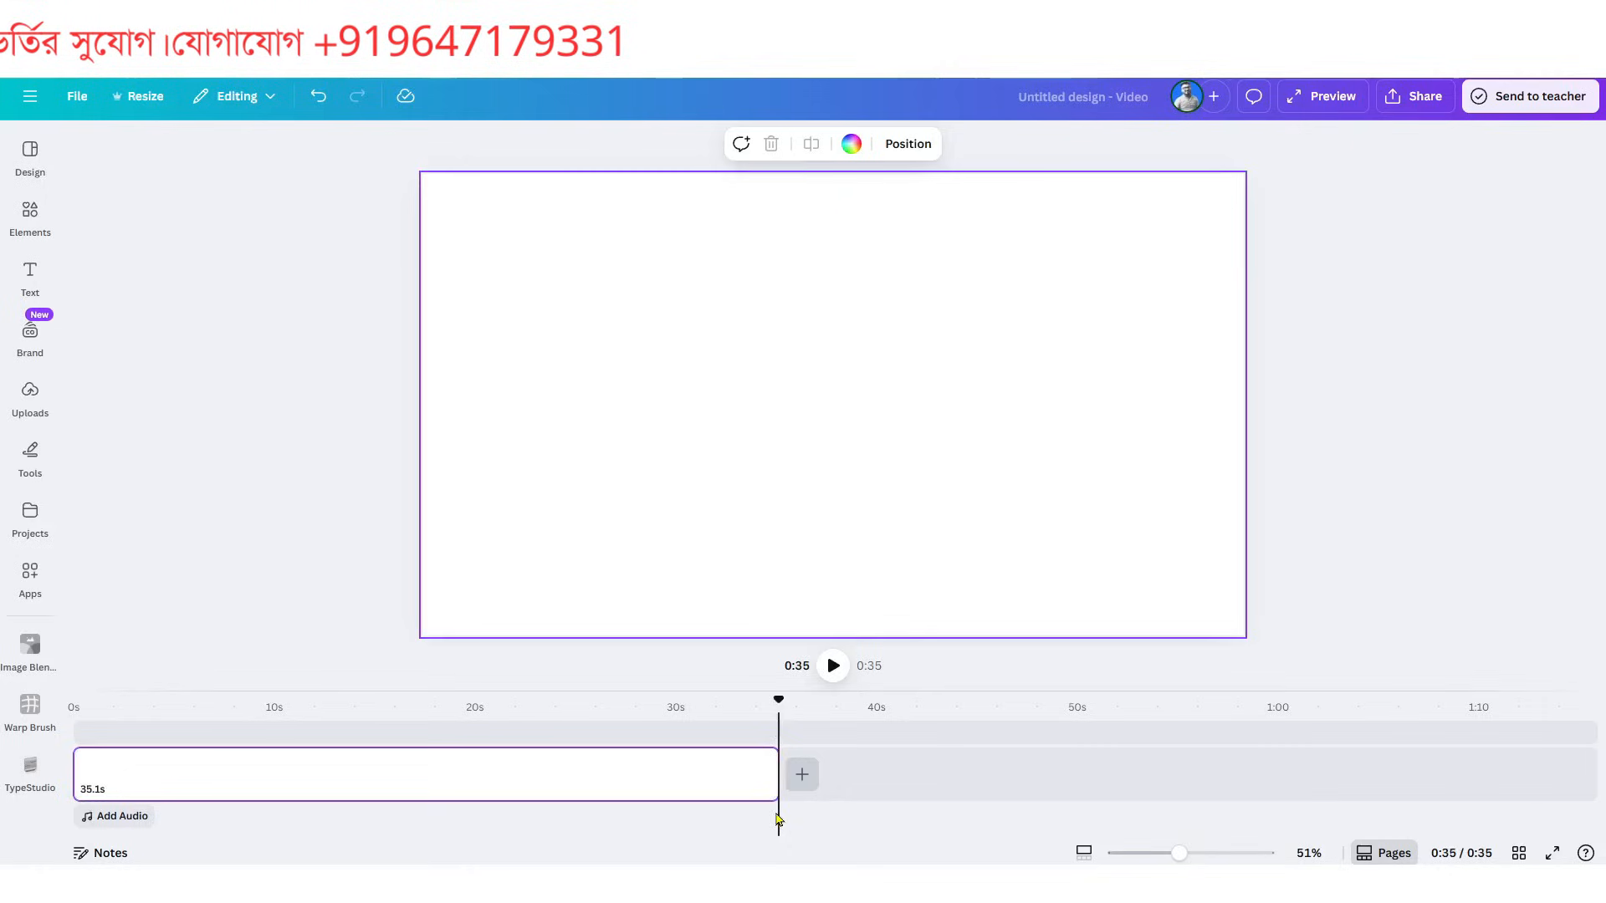
# - Return the playhead to the start of the blank clip at 0:00
pyautogui.click(96, 762)
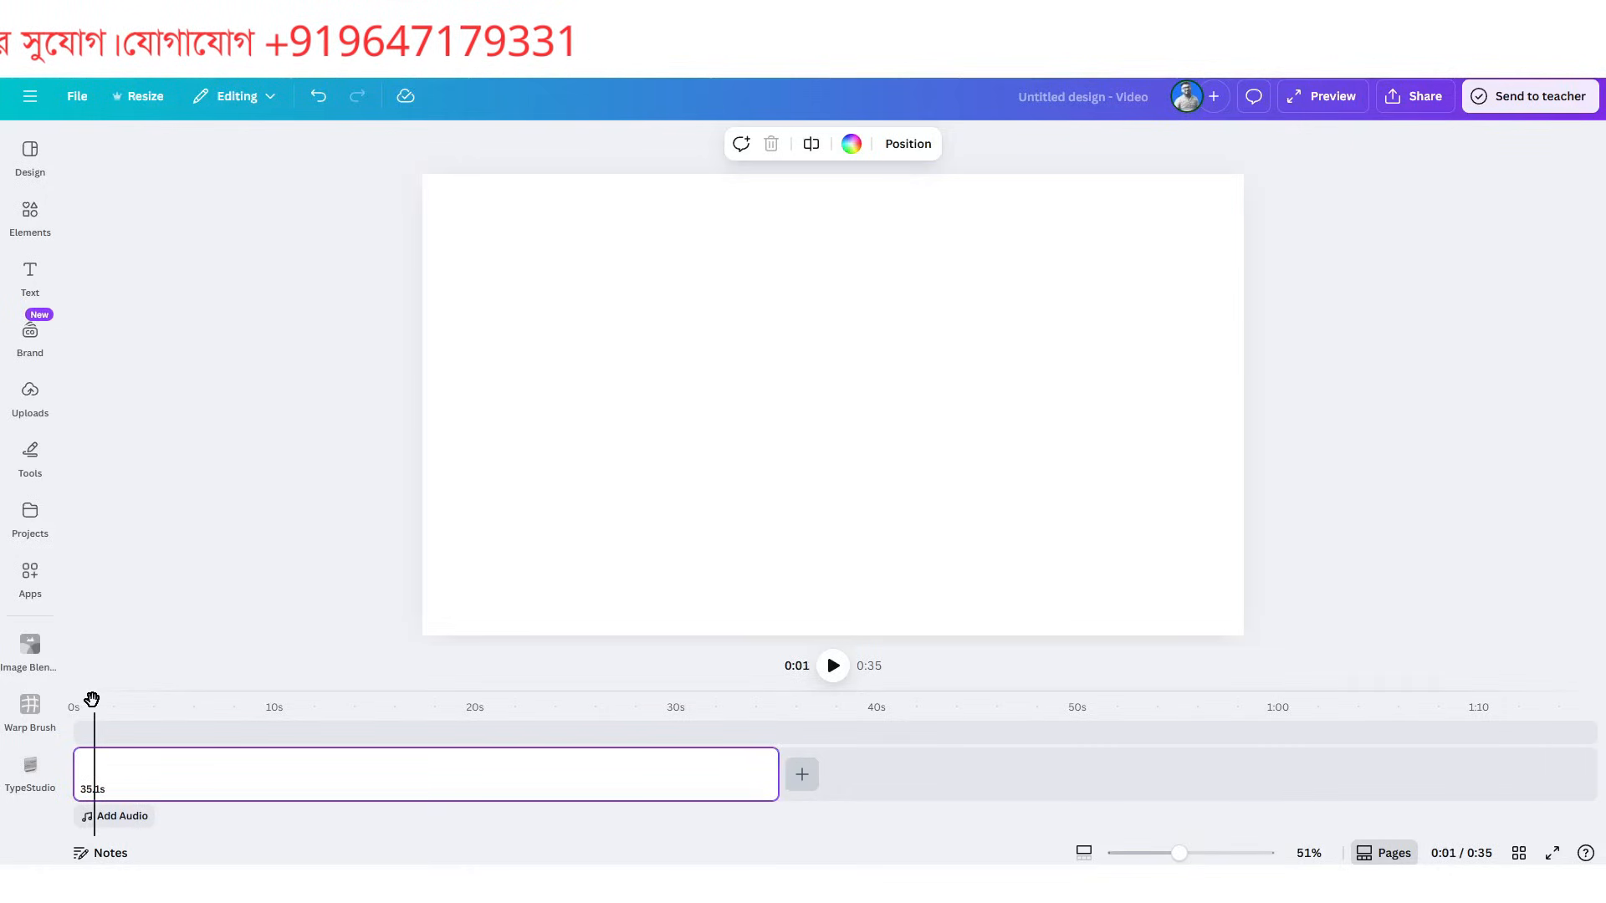
pyautogui.click(168, 785)
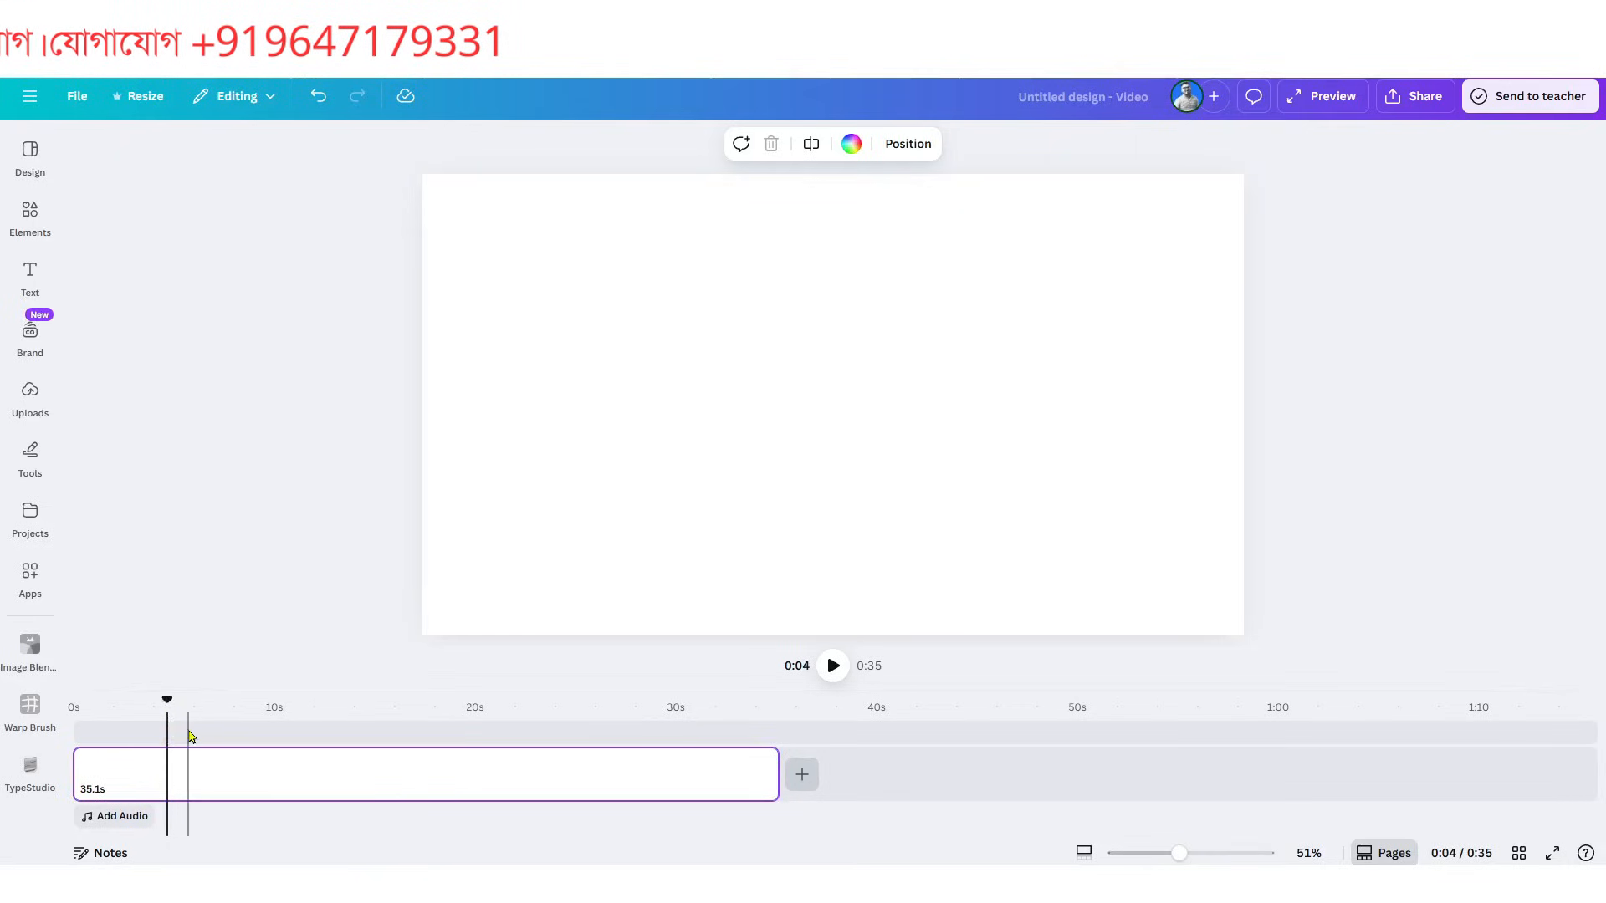
pyautogui.click(117, 771)
pyautogui.moveTo(117, 705); pyautogui.dragTo(75, 715)
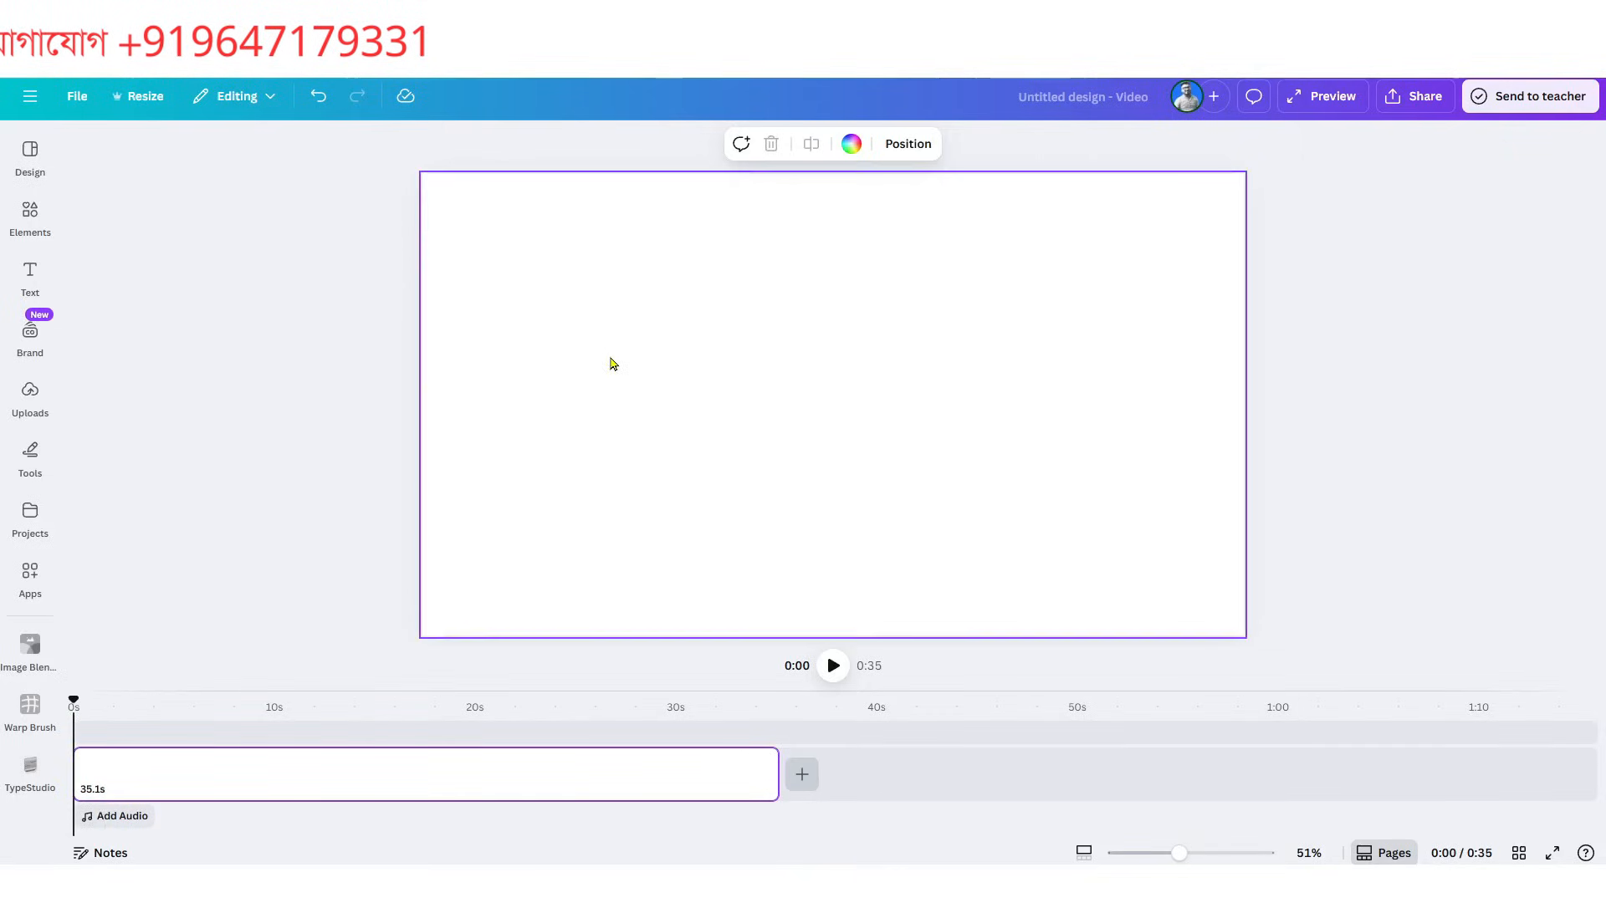
# - Fill the blank page background with a gradient and choose the radial style
pyautogui.click(851, 144)
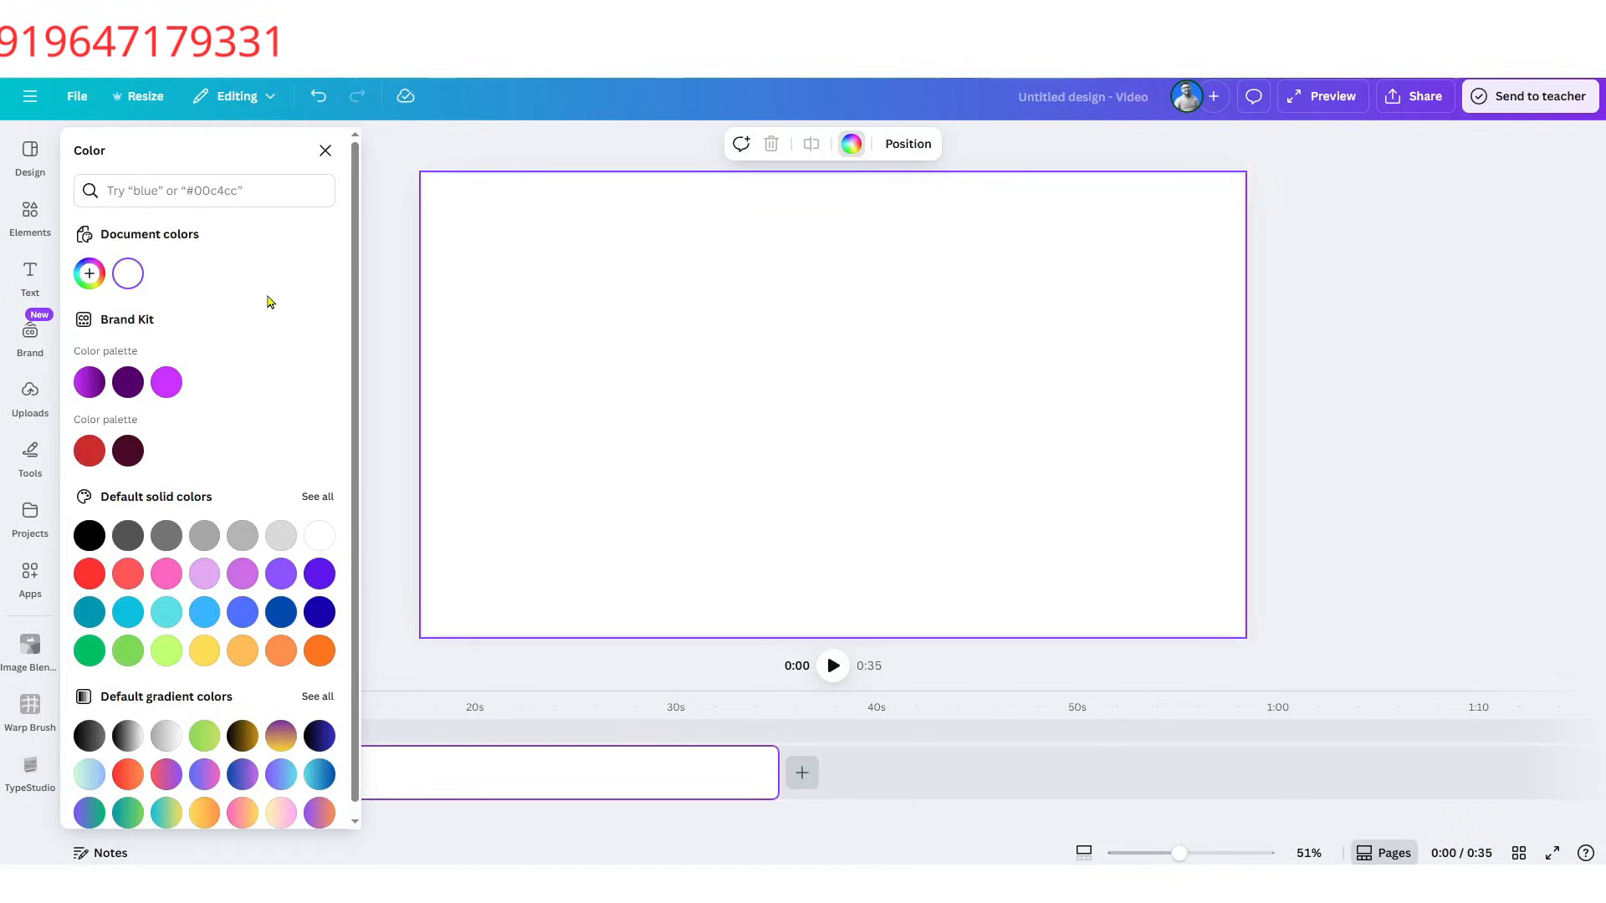
pyautogui.click(92, 280)
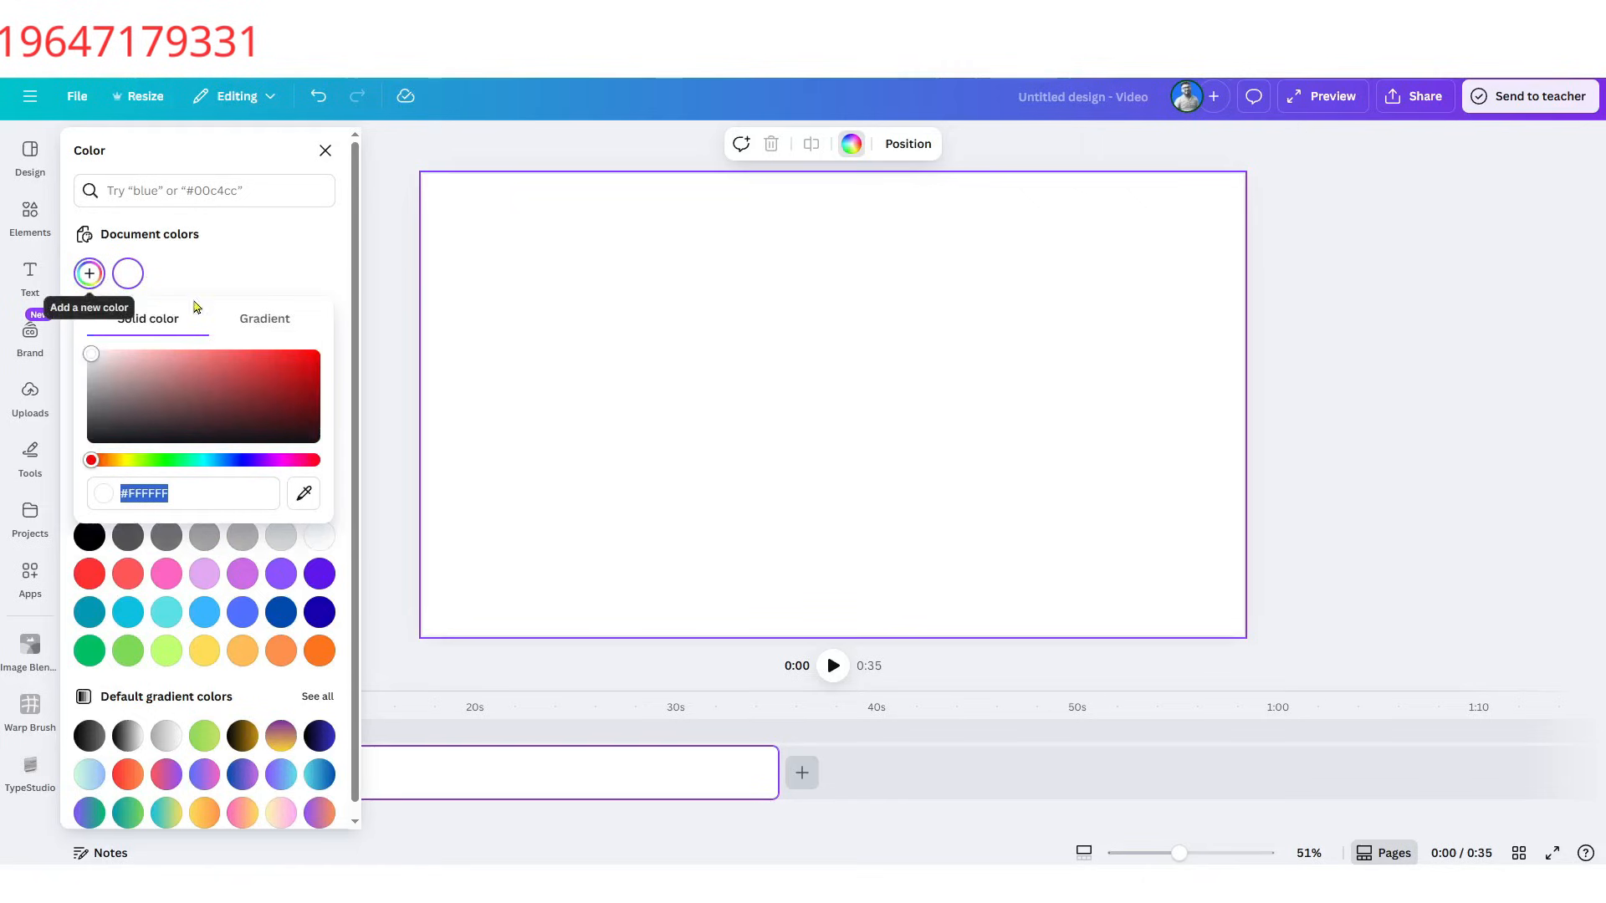
pyautogui.click(269, 324)
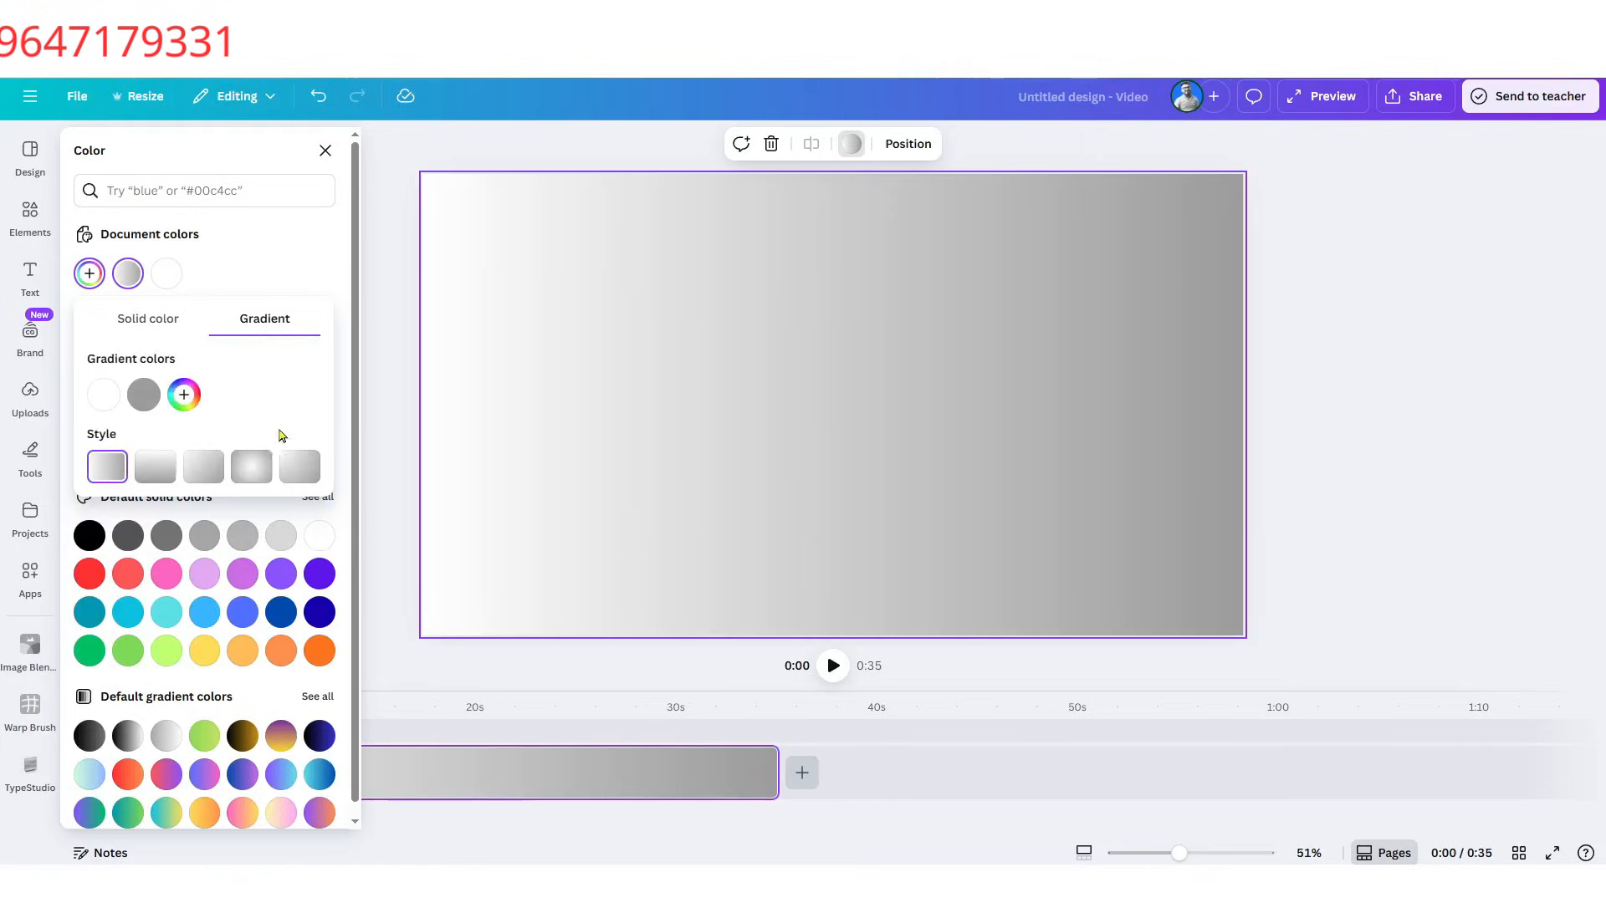
pyautogui.click(251, 469)
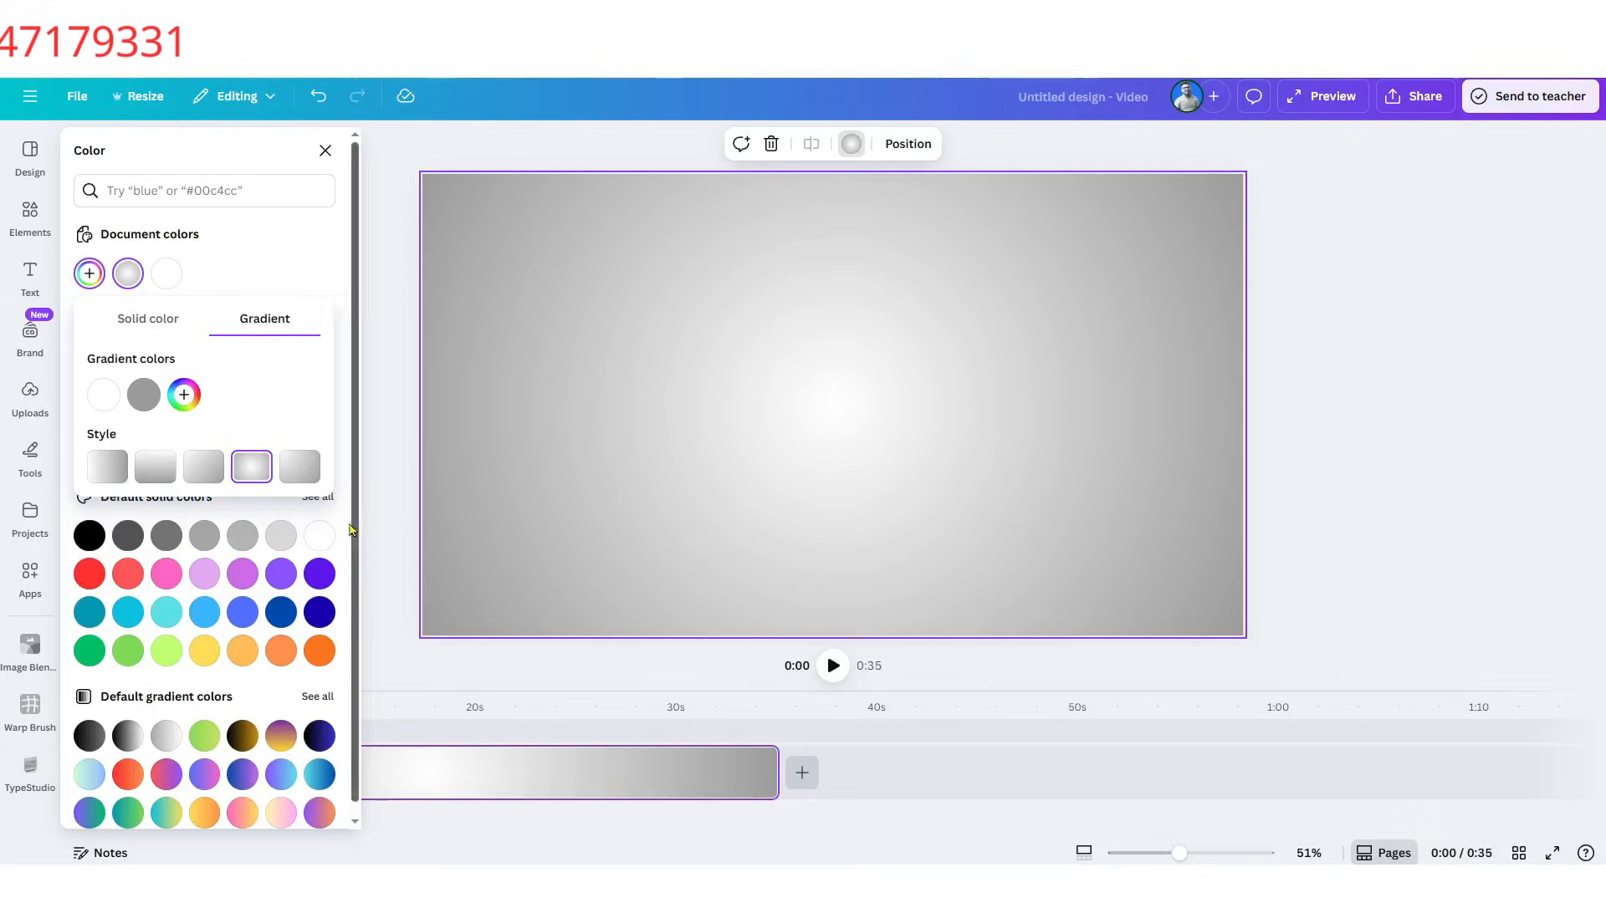
# - Set the background gradient's outer colour to orange-brown #B84800 and its centre colour to bright yellow
pyautogui.click(145, 401)
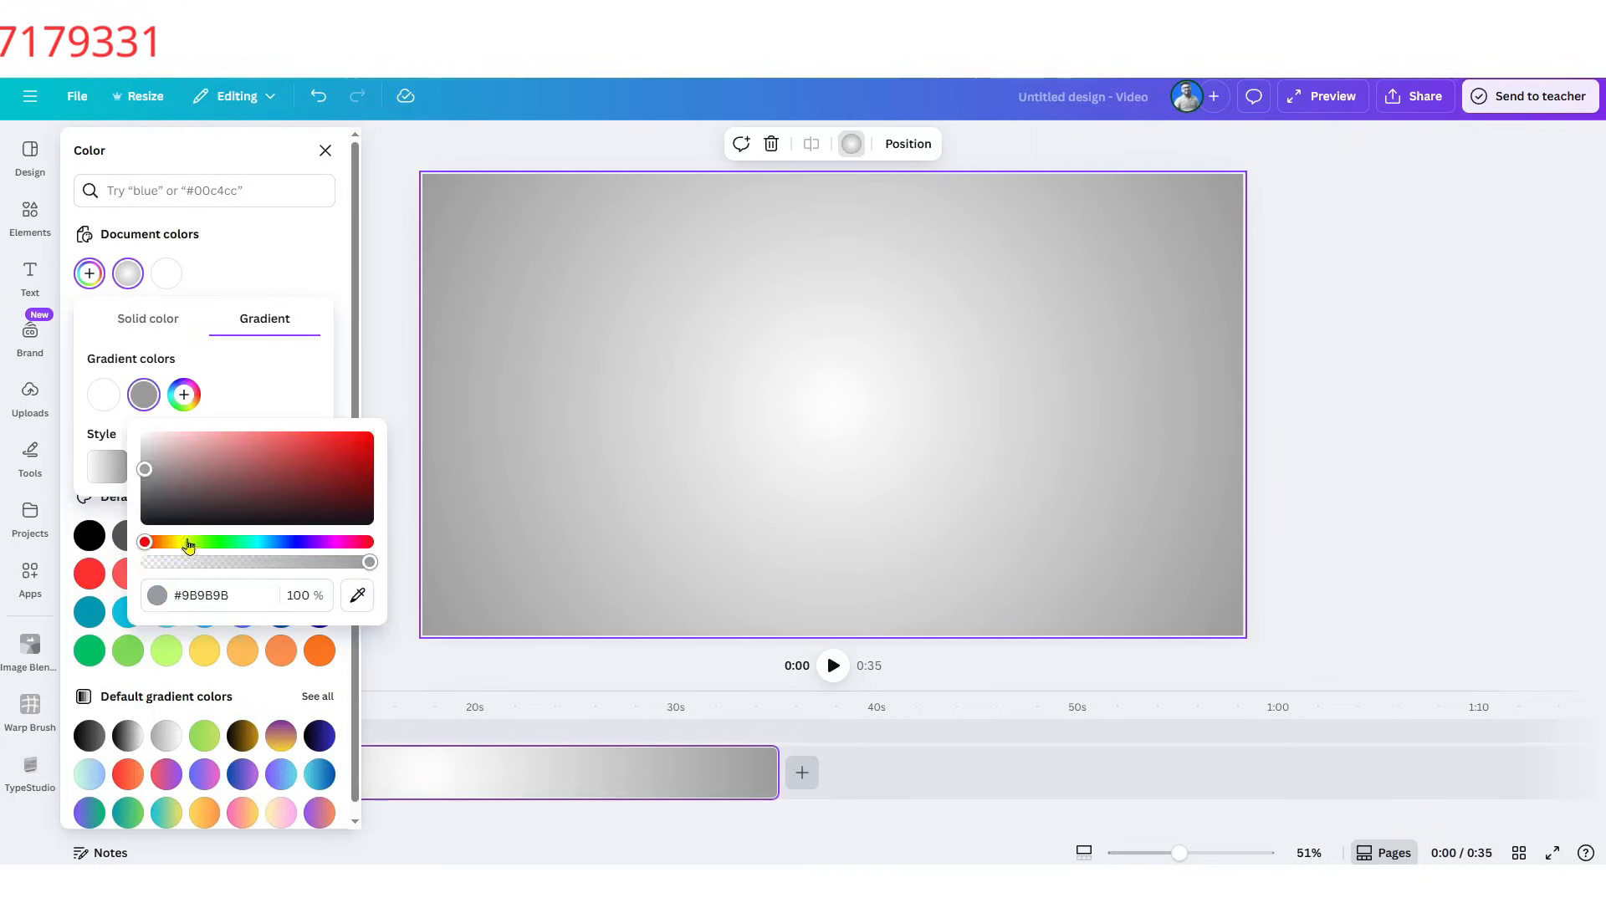
pyautogui.moveTo(321, 471); pyautogui.dragTo(372, 459)
pyautogui.moveTo(145, 541); pyautogui.dragTo(160, 542)
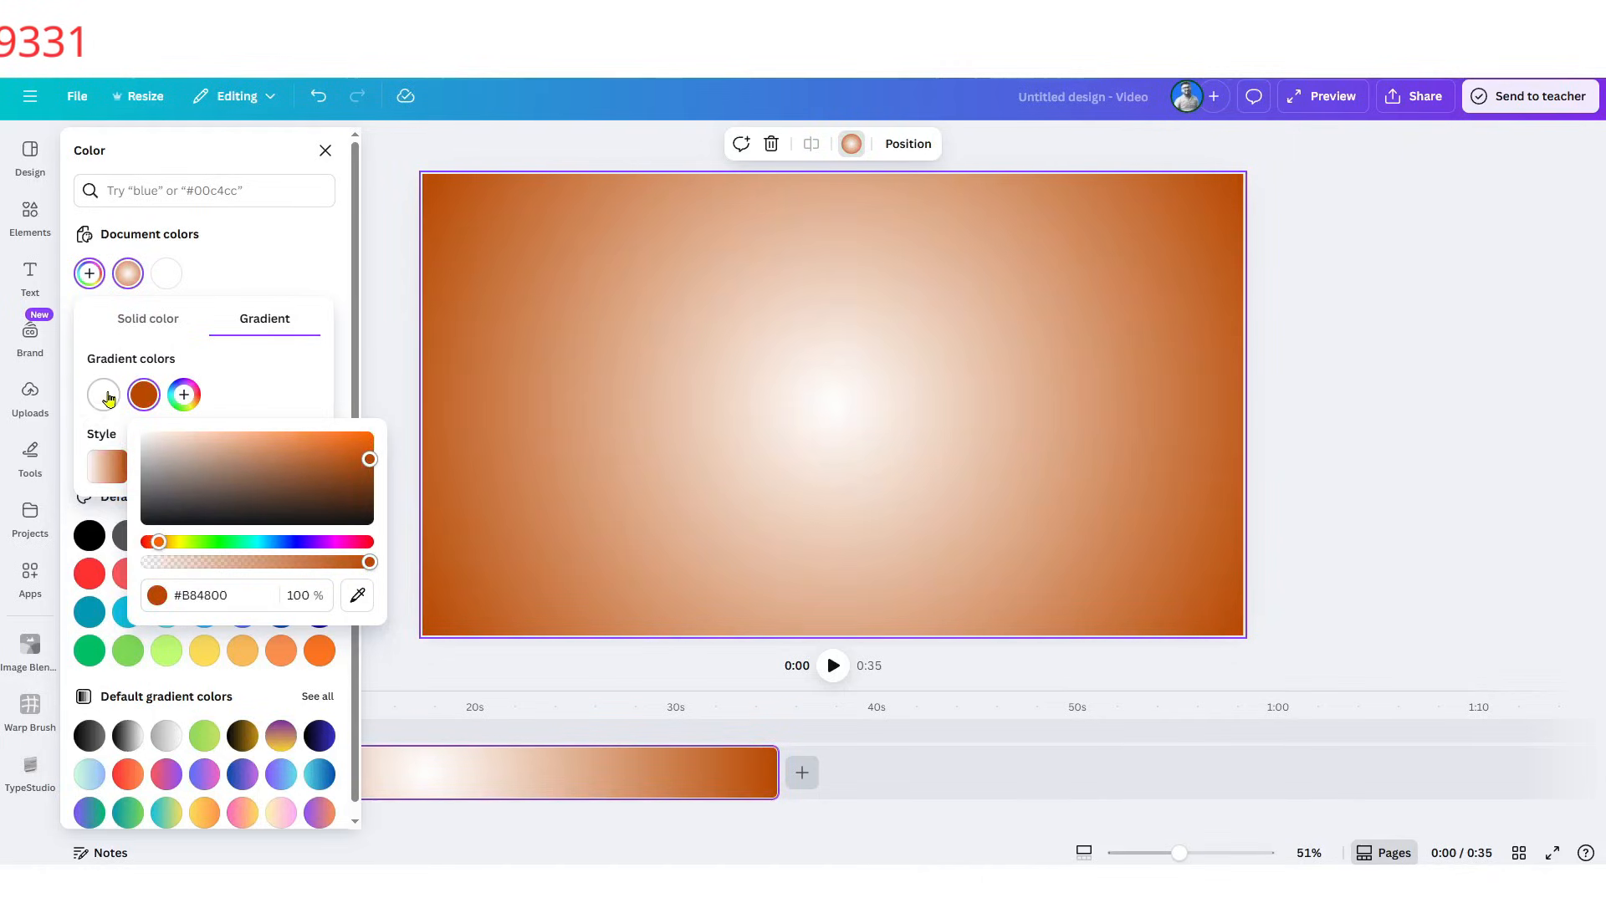
pyautogui.click(104, 394)
pyautogui.click(143, 542)
pyautogui.moveTo(204, 480); pyautogui.dragTo(412, 380)
pyautogui.click(656, 426)
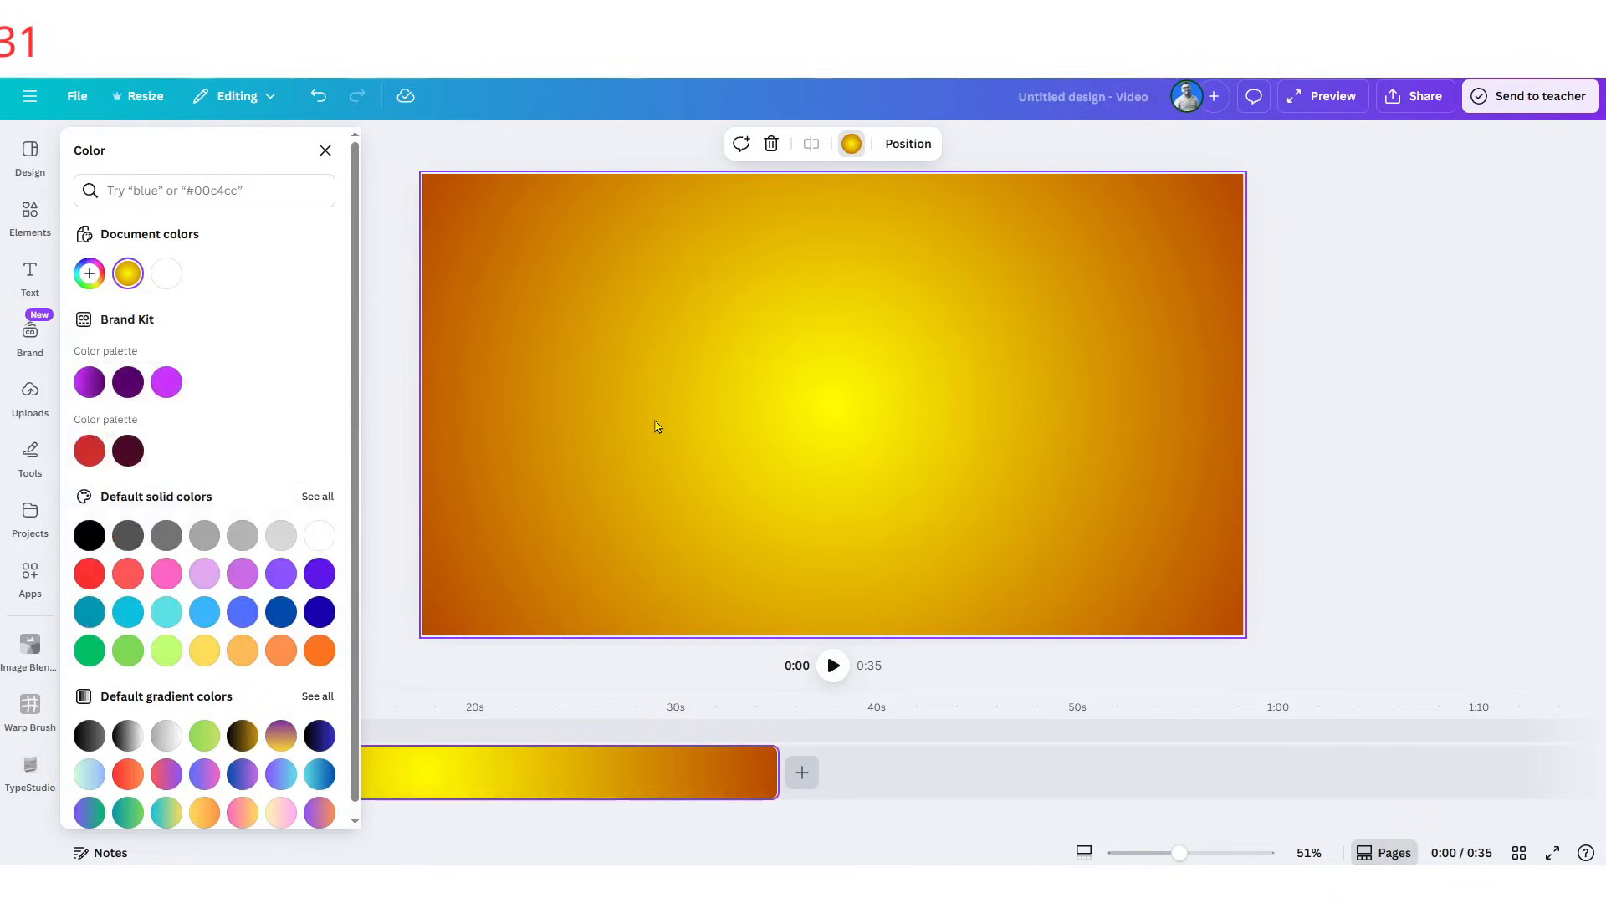
pyautogui.click(325, 151)
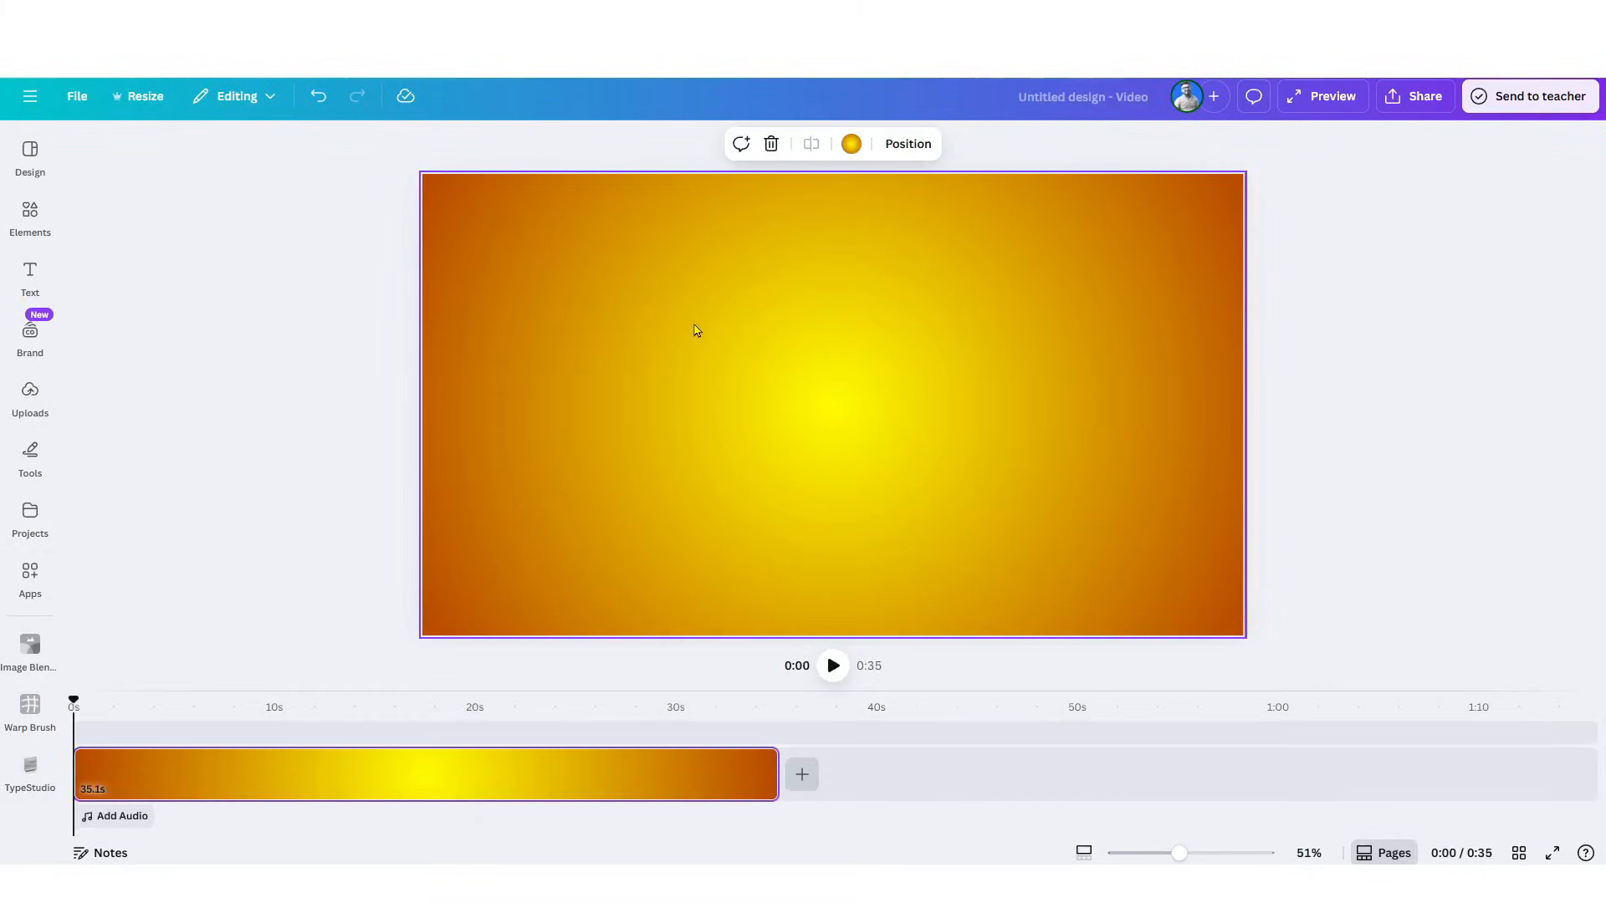
# - Insert a circle from the shape library at the page's centre and enlarge it to about half the page height
pyautogui.click(30, 215)
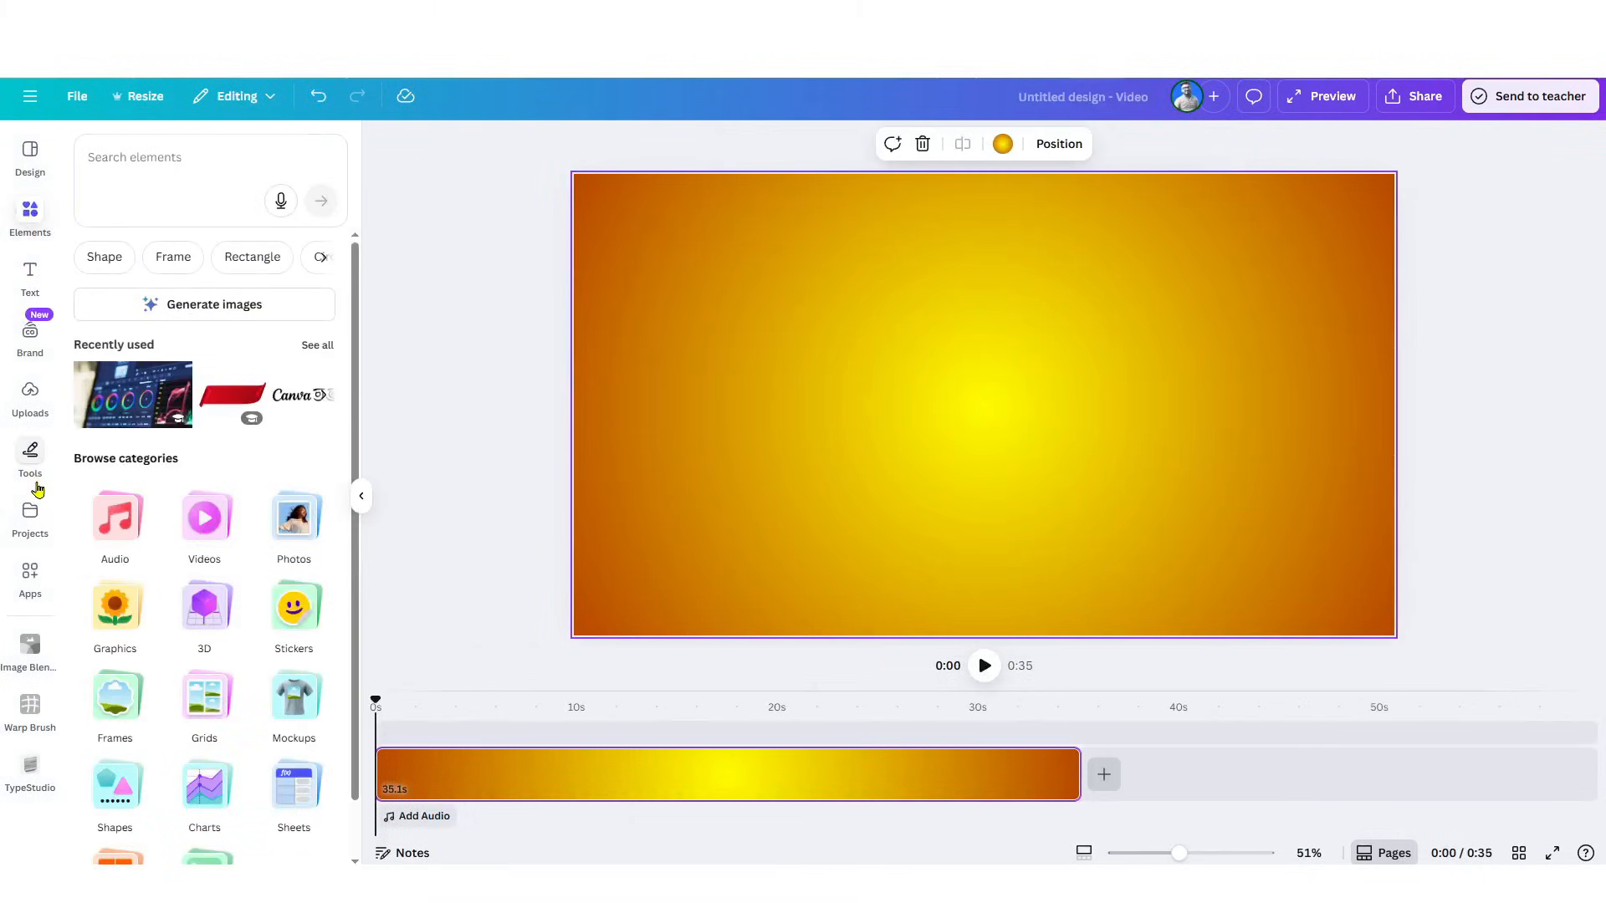
pyautogui.click(106, 258)
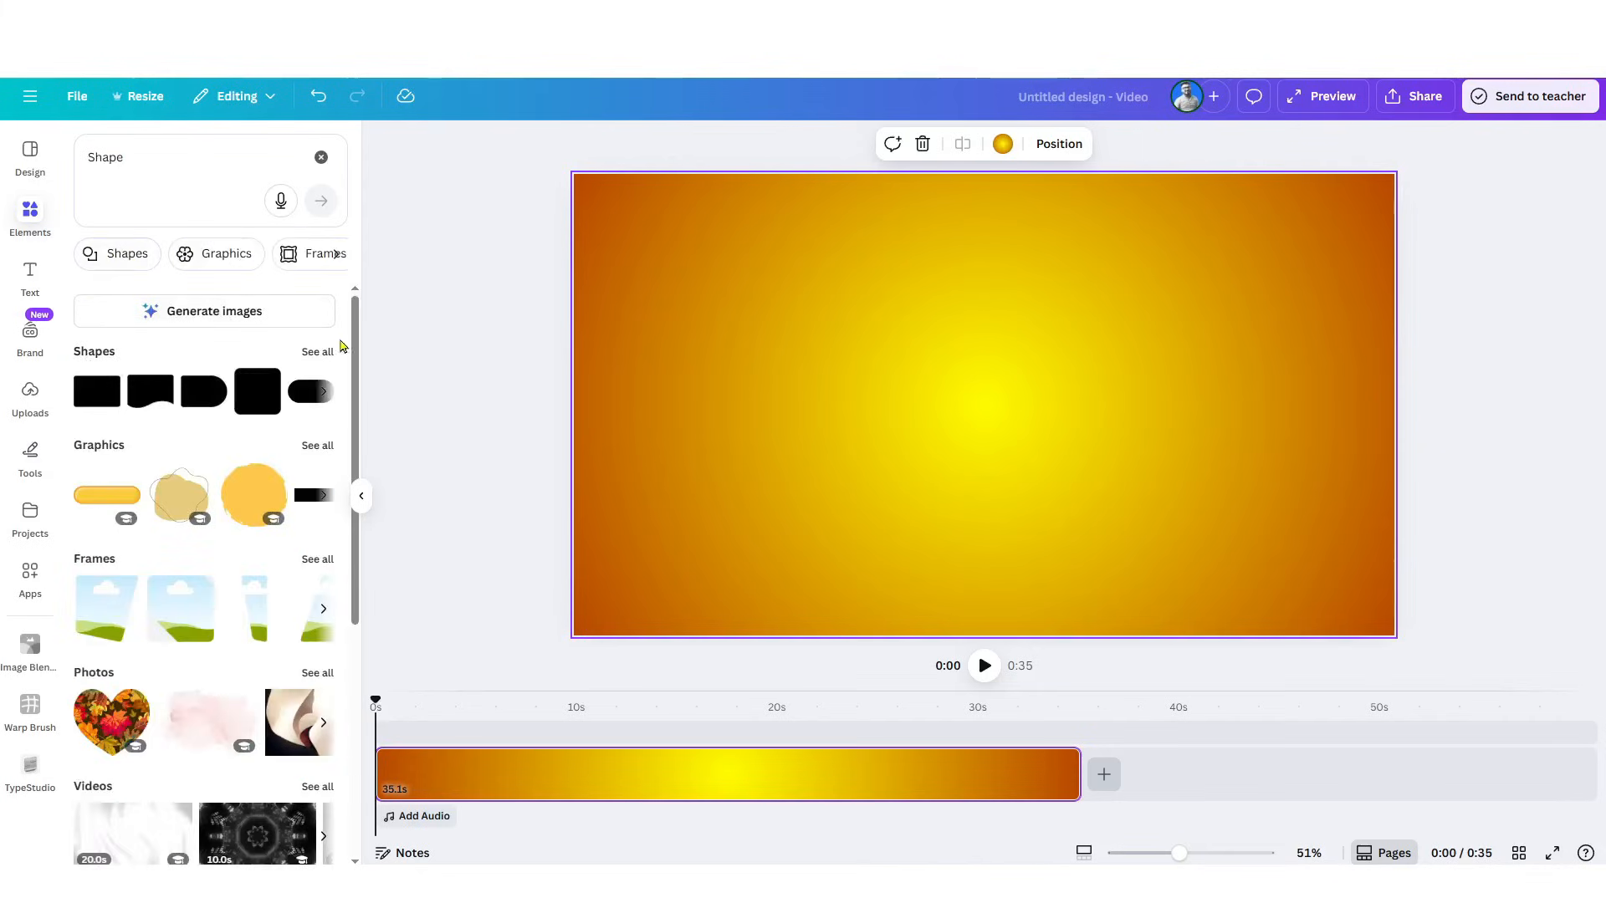
pyautogui.click(318, 352)
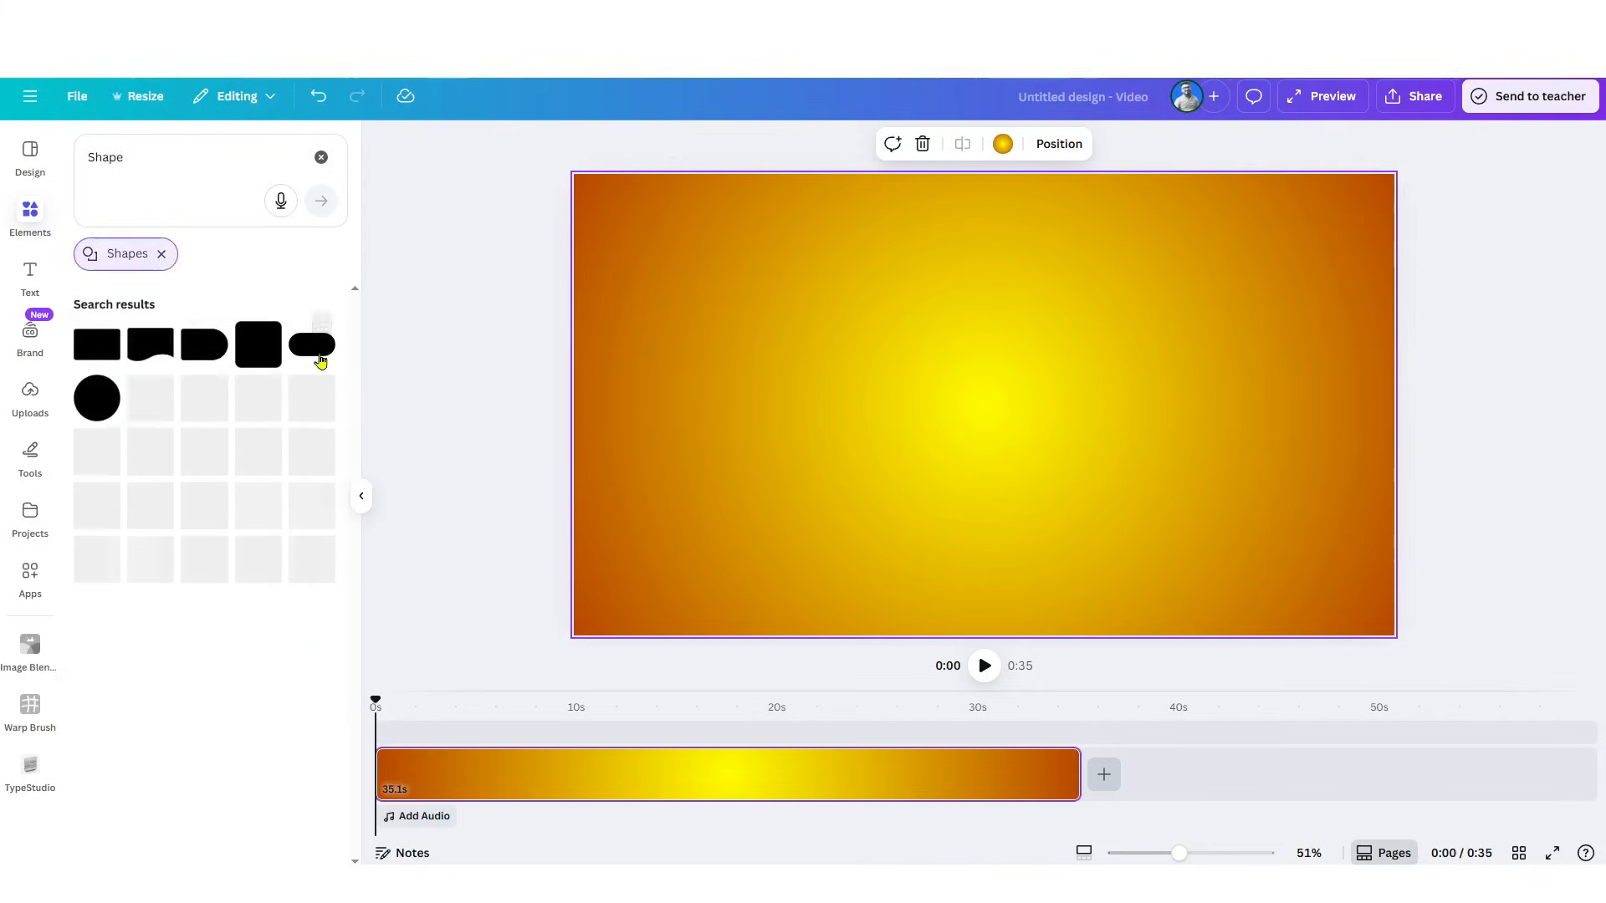
pyautogui.click(97, 397)
pyautogui.click(1174, 395)
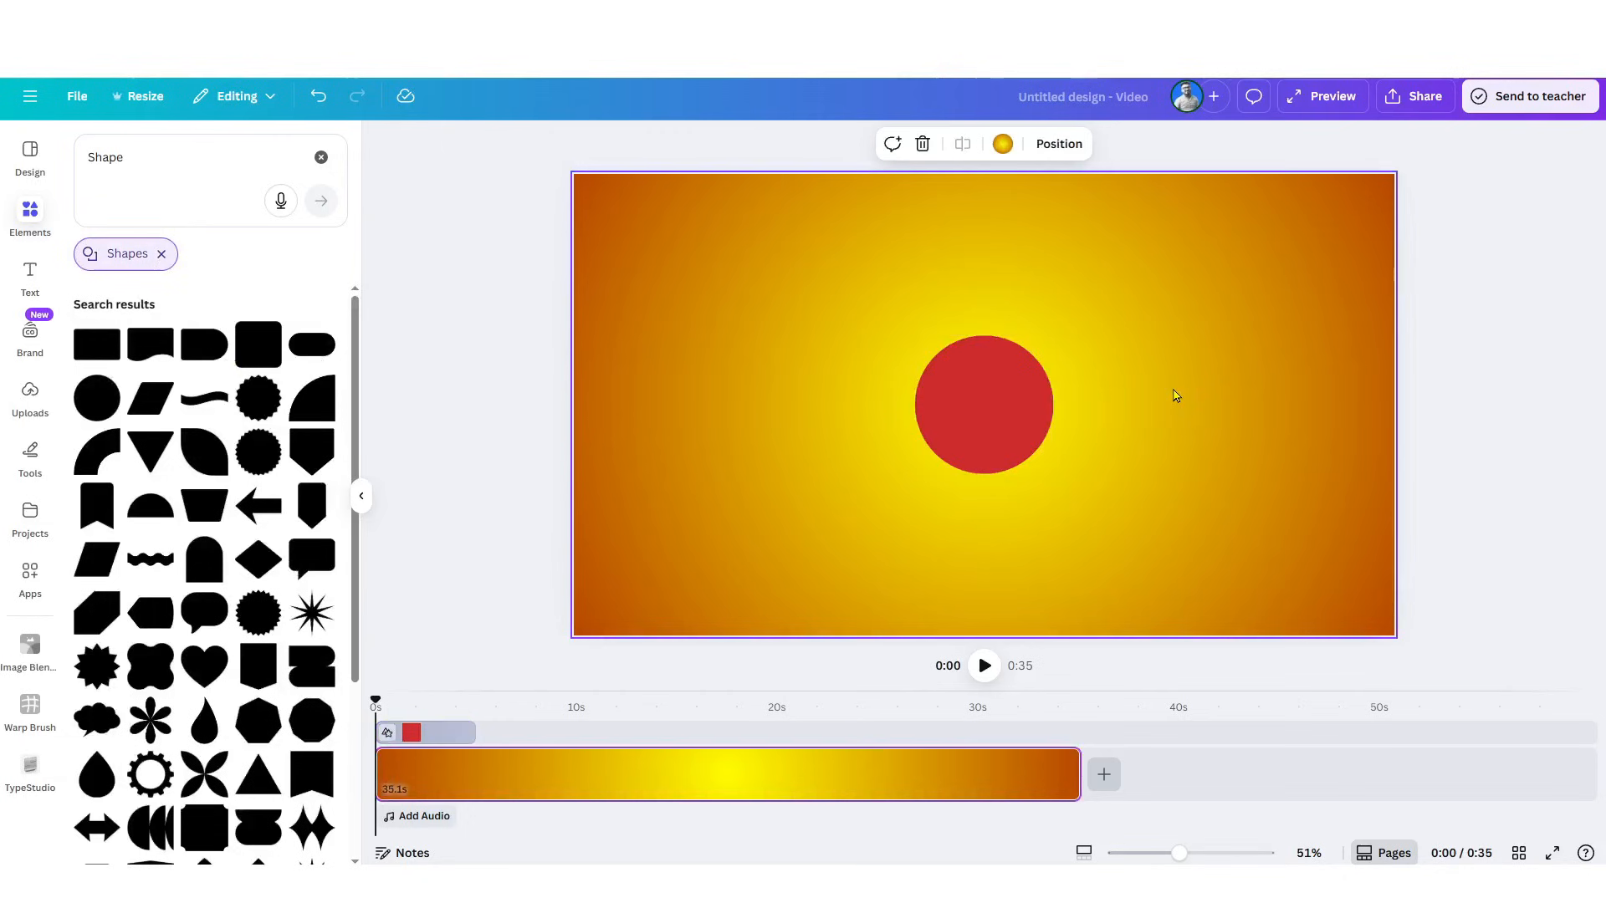
pyautogui.click(1011, 406)
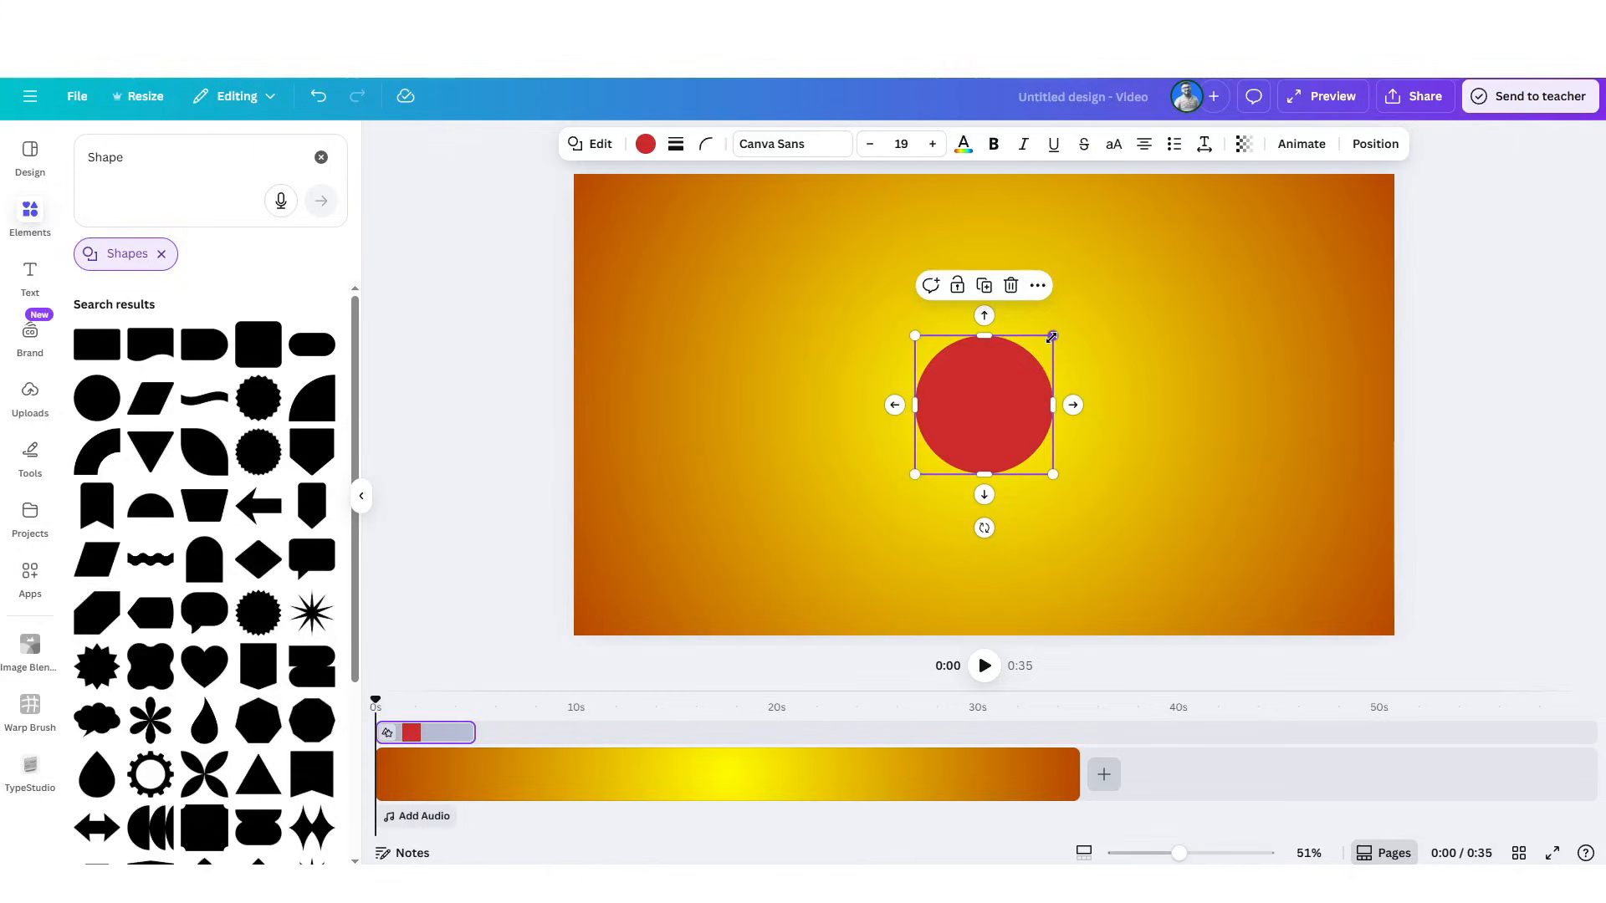
pyautogui.moveTo(1052, 337); pyautogui.dragTo(1104, 284)
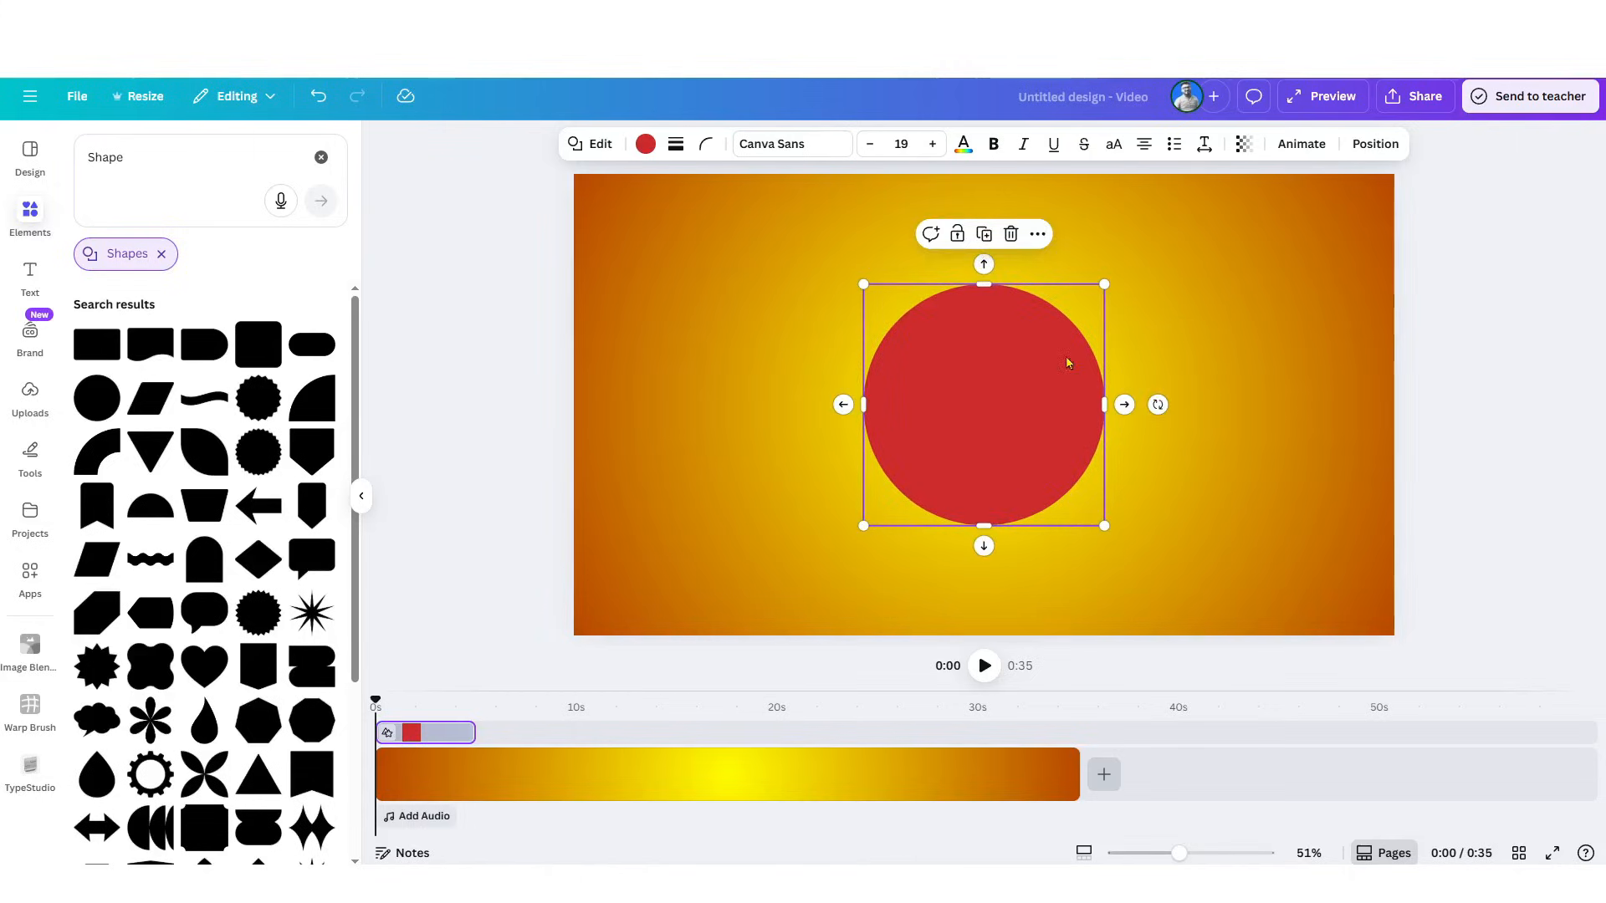
pyautogui.moveTo(1018, 426); pyautogui.dragTo(1015, 433)
# - Fill the circle with the yellow-orange radial gradient from the document colours
pyautogui.click(651, 149)
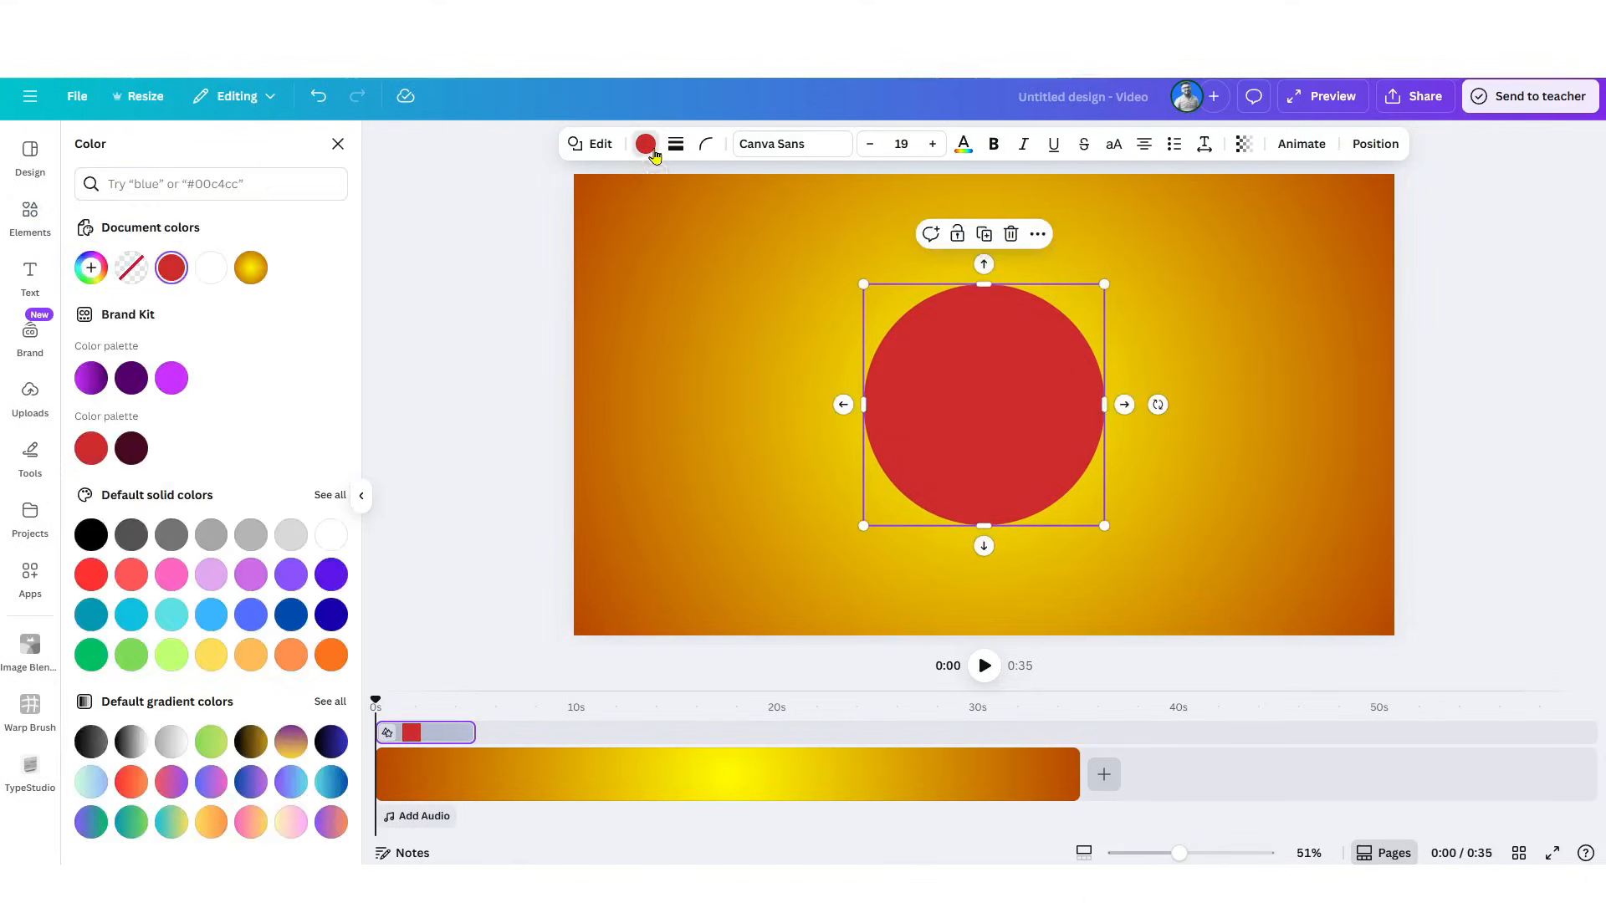
pyautogui.click(91, 267)
pyautogui.click(253, 331)
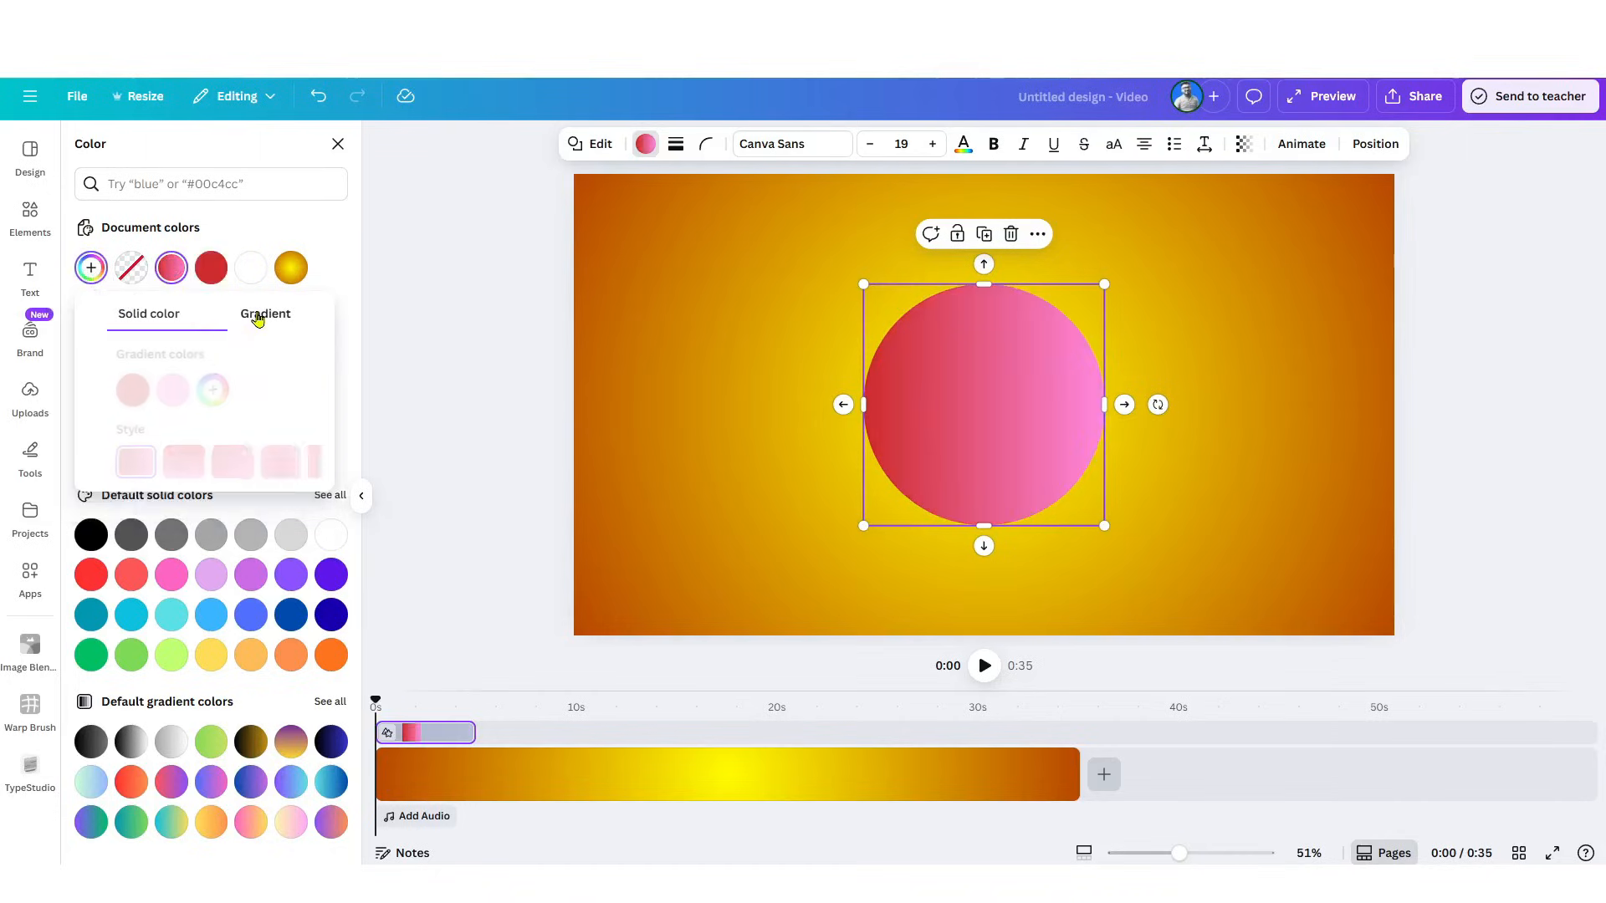
pyautogui.click(143, 316)
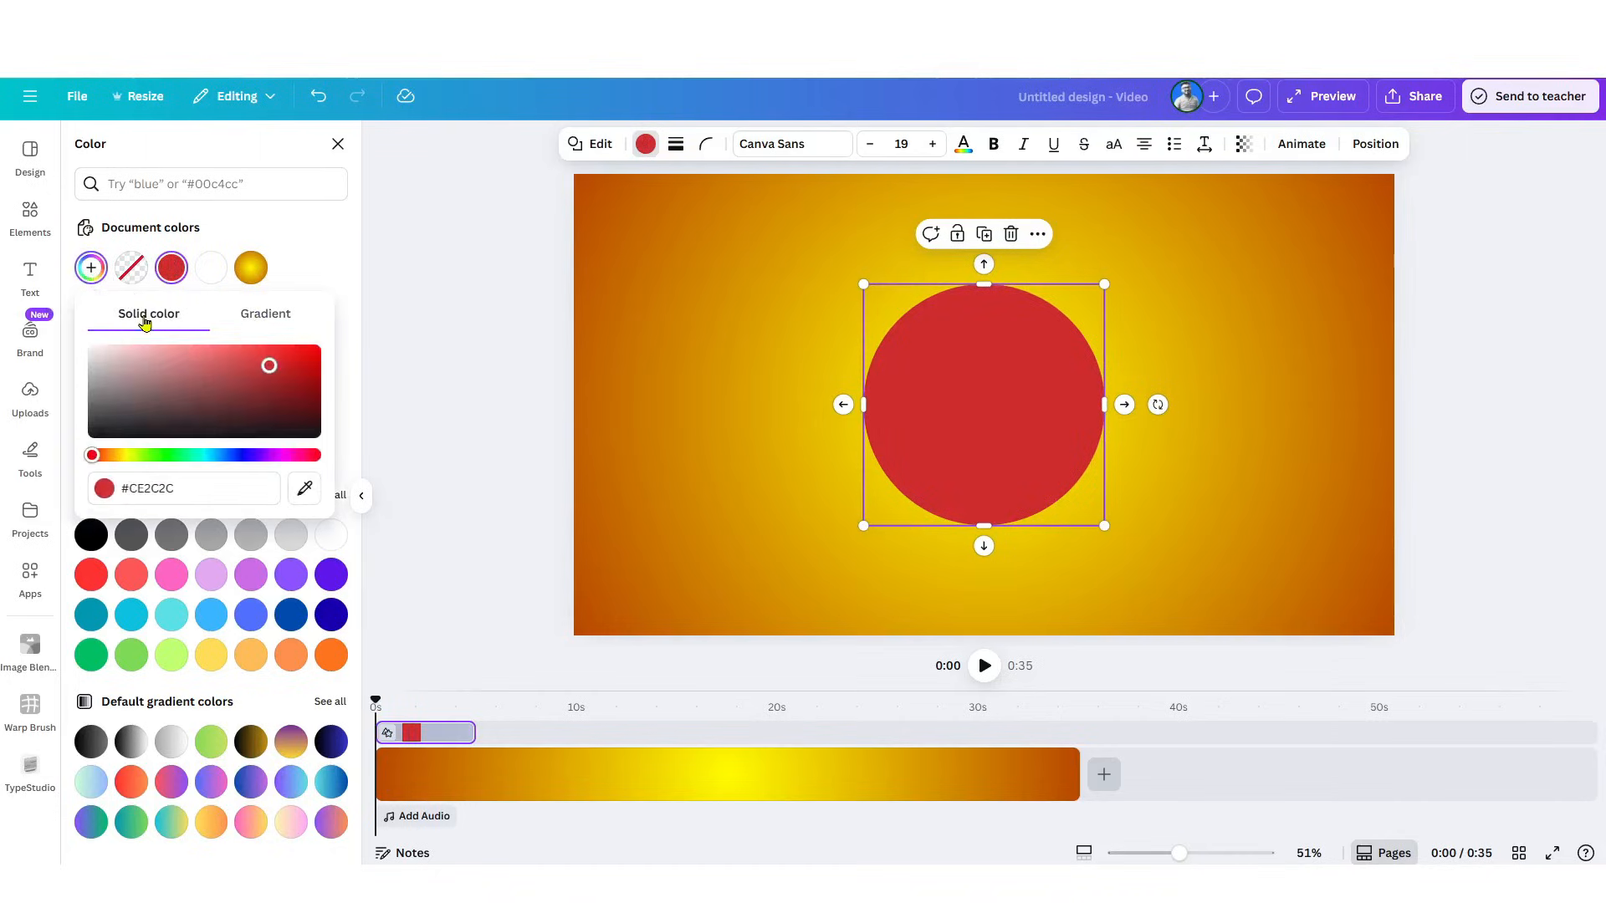
pyautogui.click(303, 243)
pyautogui.click(252, 269)
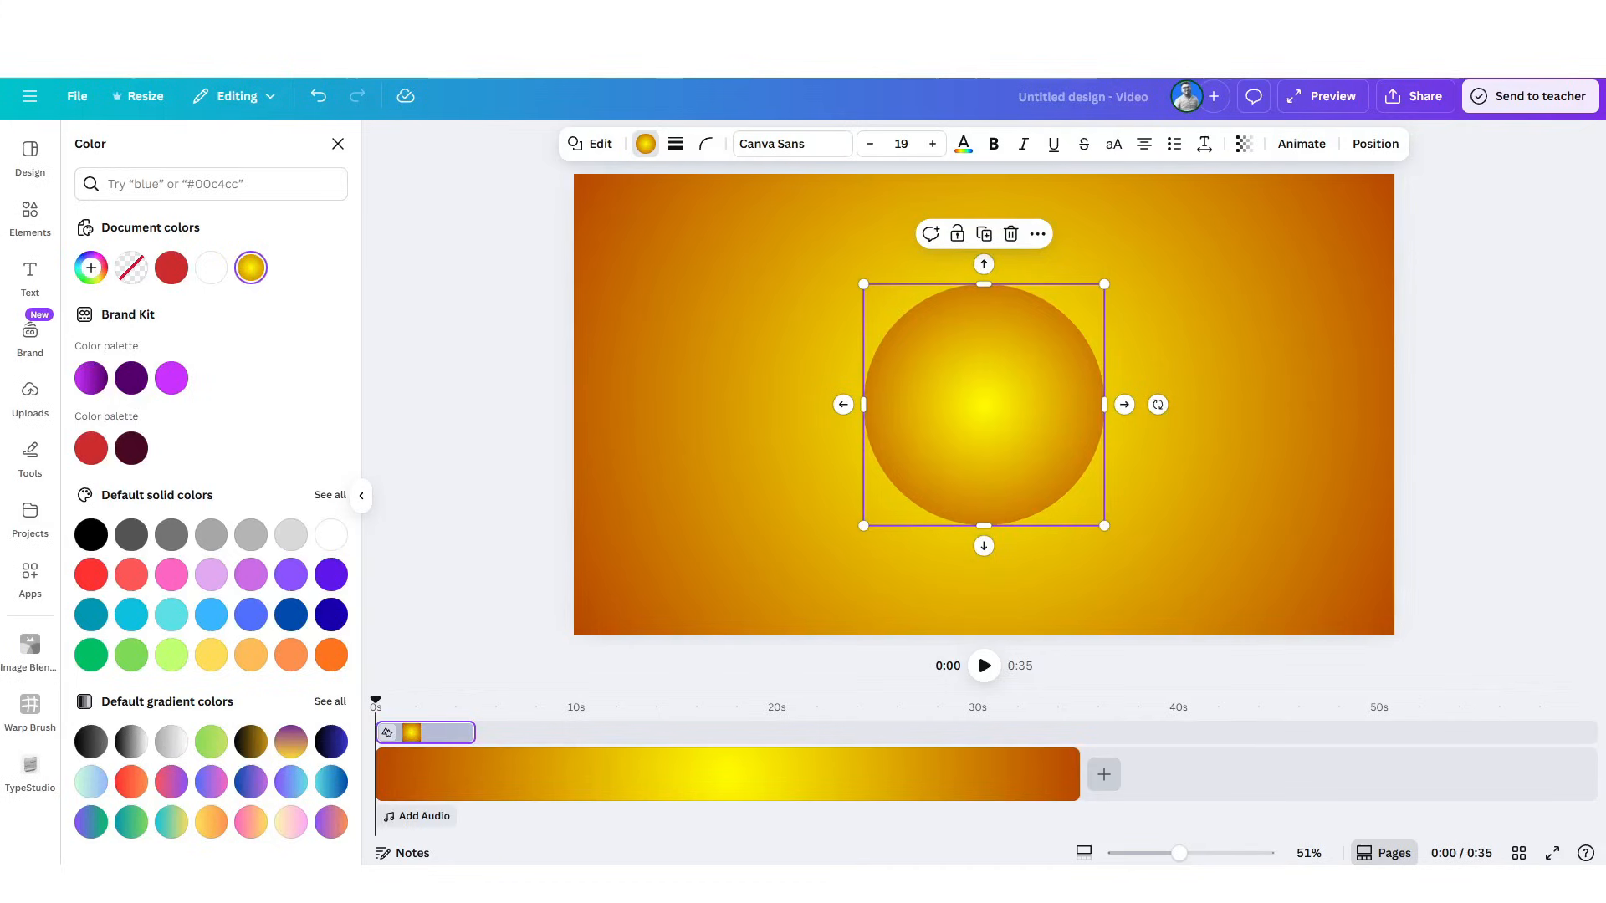
# - Search the graphics for "mandala art" and place the golden mandala over the circle
pyautogui.click(30, 219)
pyautogui.moveTo(163, 156); pyautogui.dragTo(22, 165)
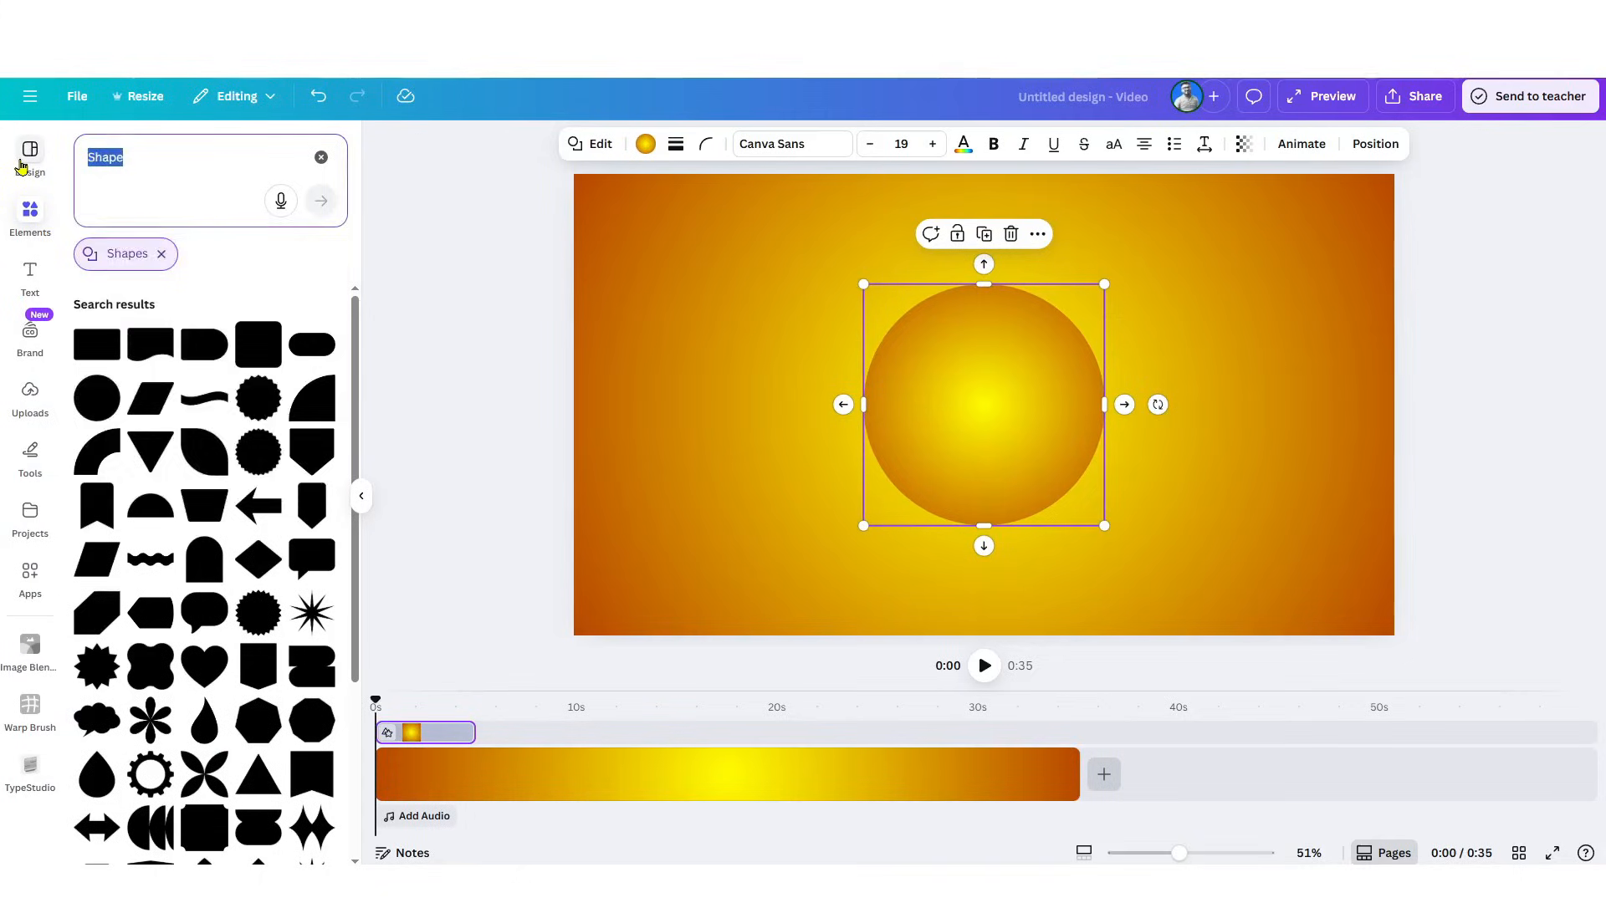
pyautogui.write('mandala art')
pyautogui.press('Return')
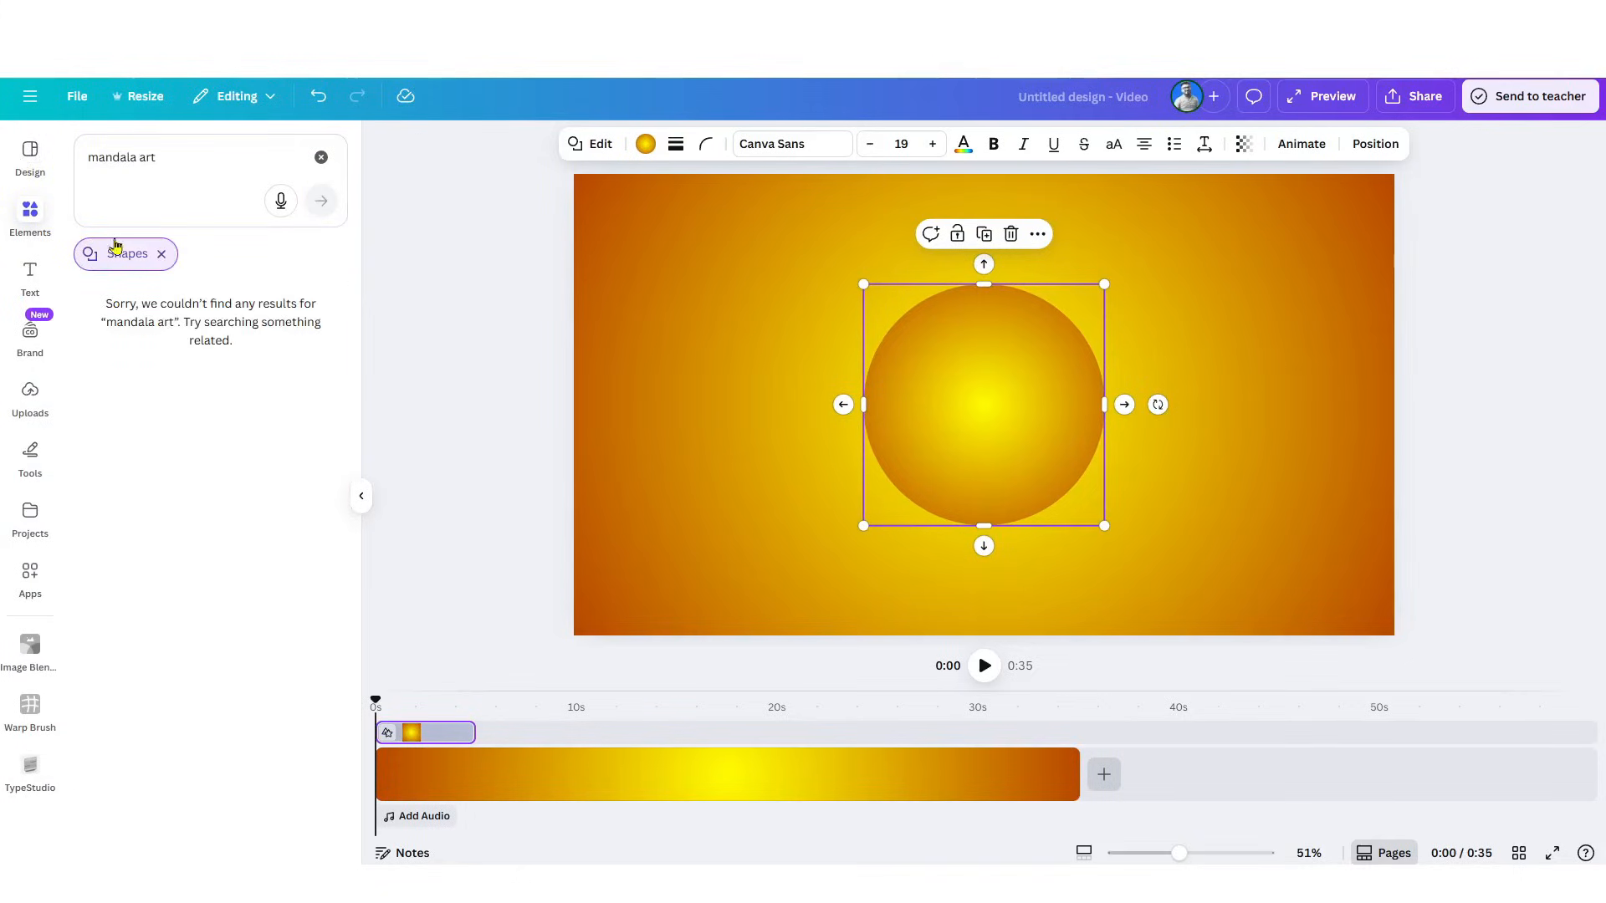
pyautogui.click(162, 254)
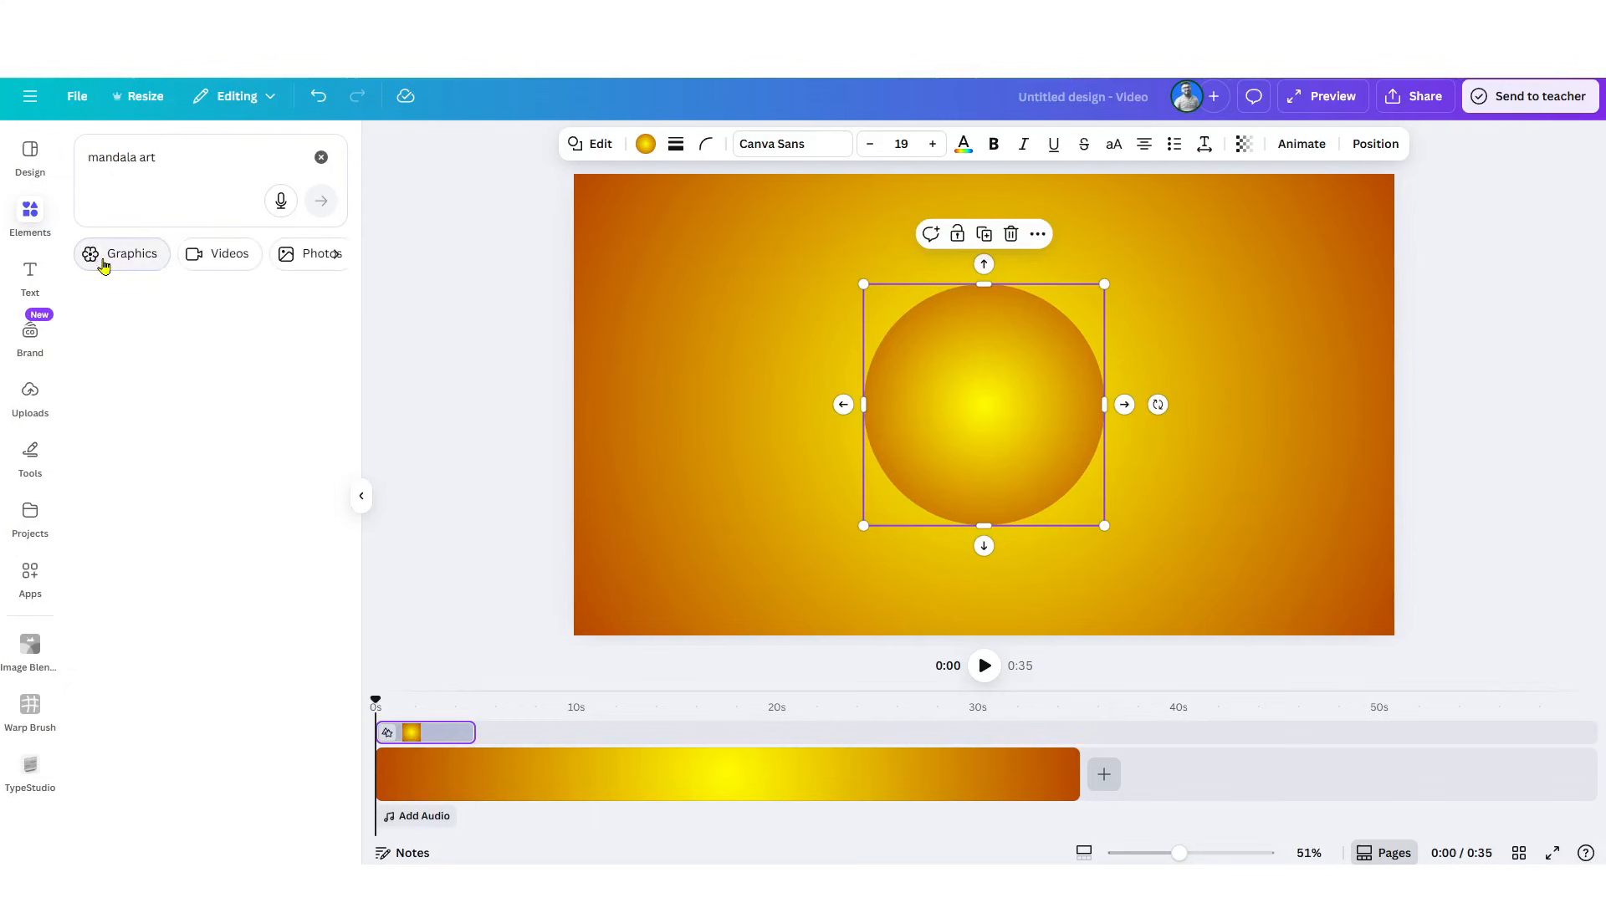
pyautogui.click(104, 254)
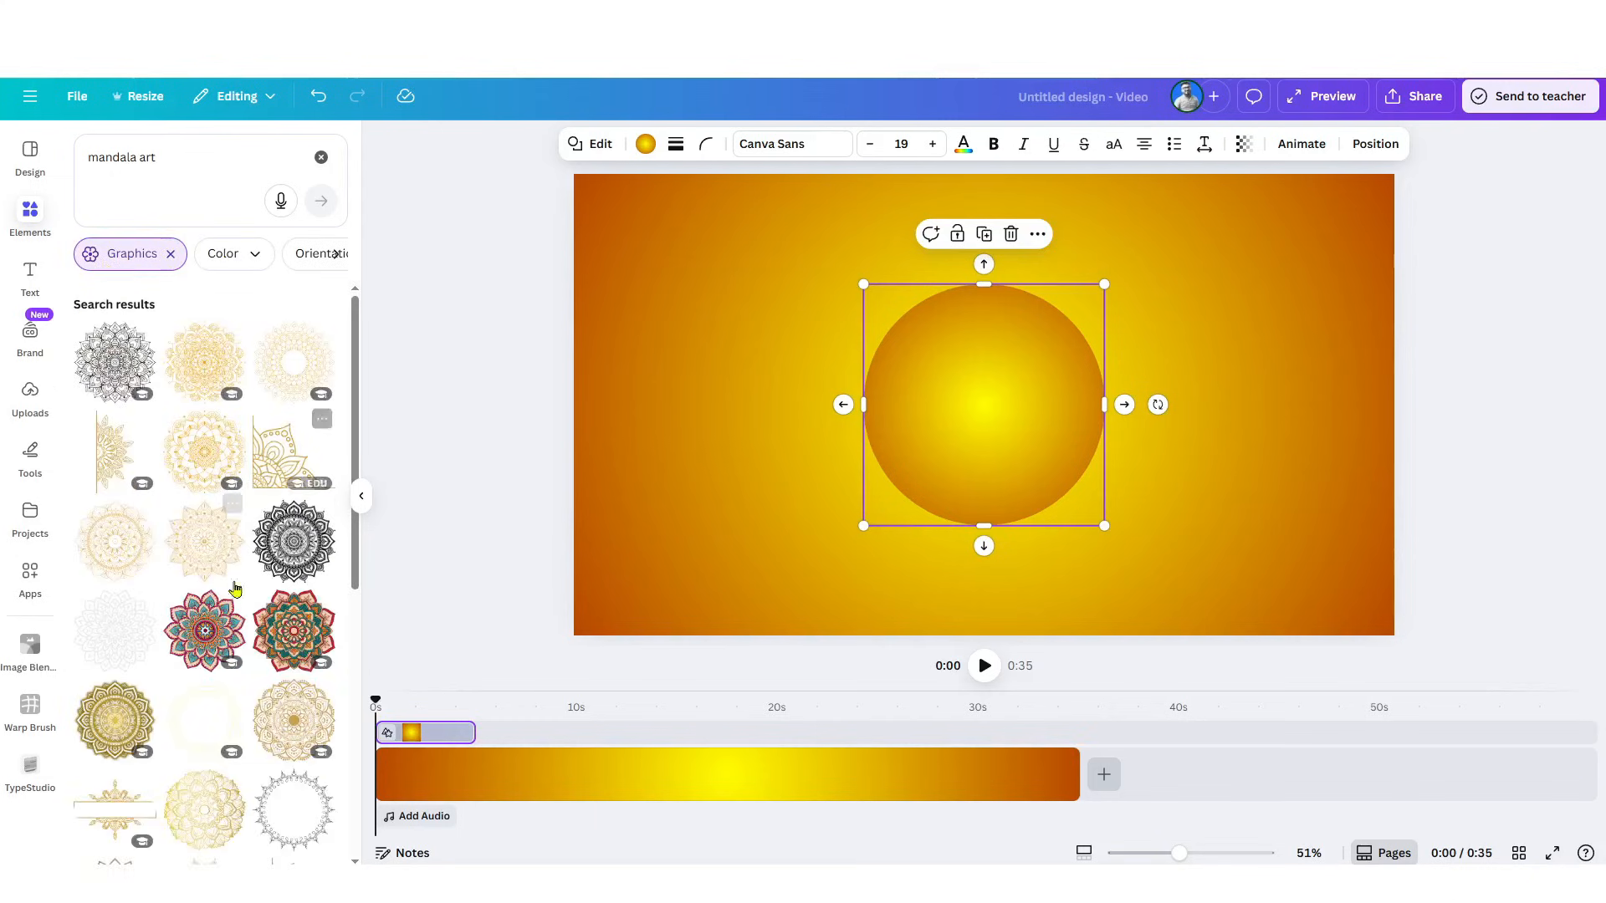
pyautogui.click(104, 360)
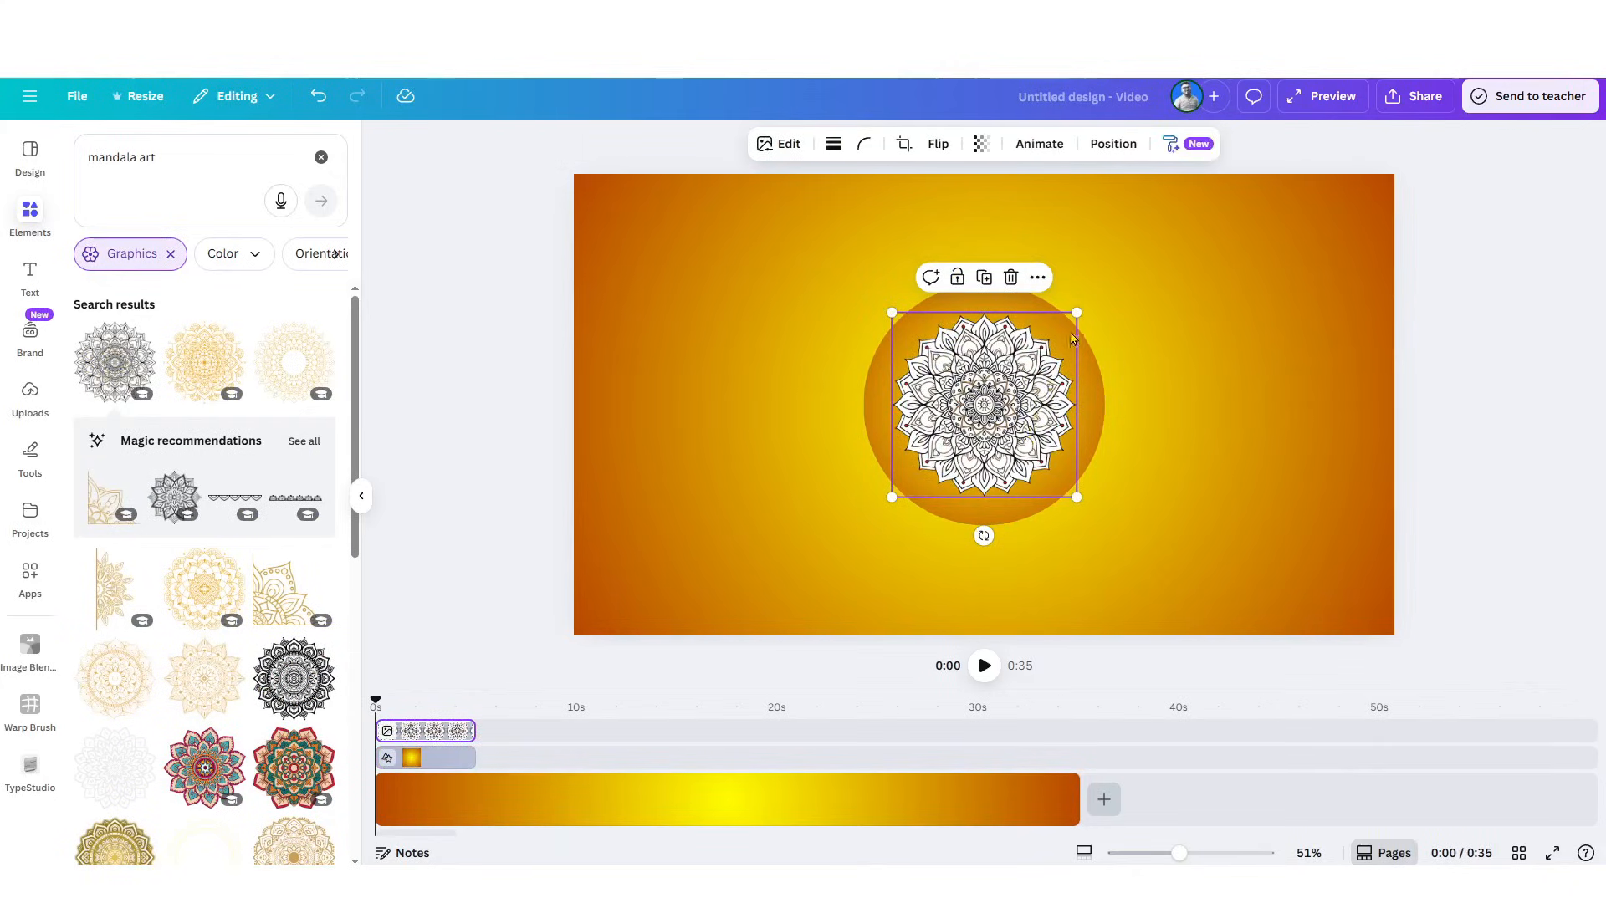
pyautogui.click(1012, 281)
pyautogui.click(194, 365)
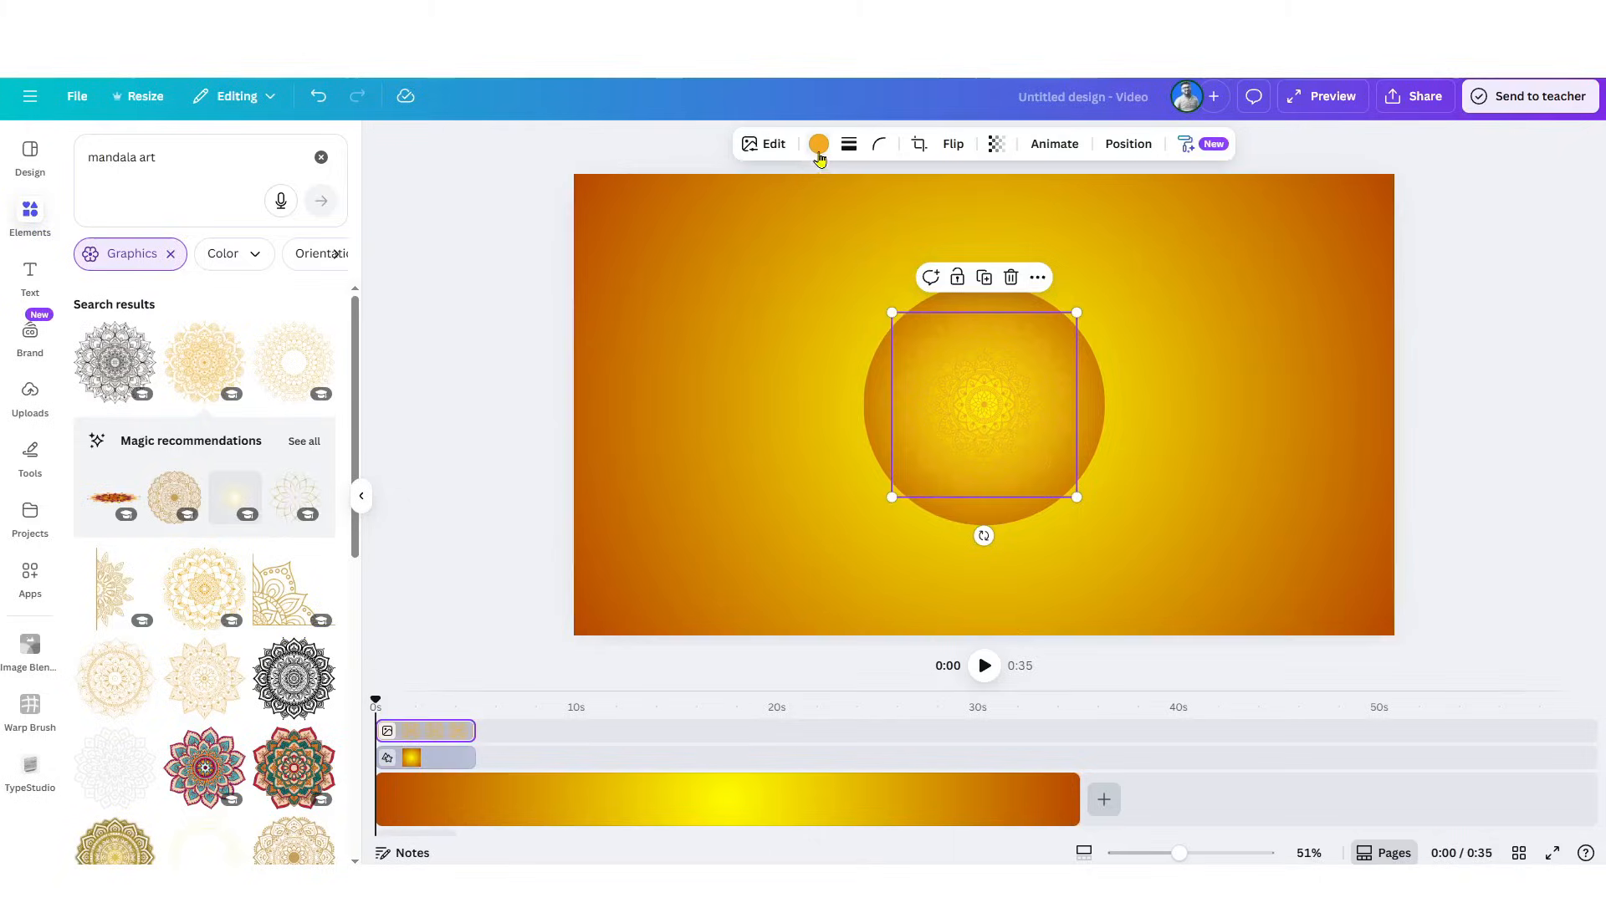
# - Recolour the mandala black and enlarge it to nearly fill the circle
pyautogui.click(820, 155)
pyautogui.click(97, 548)
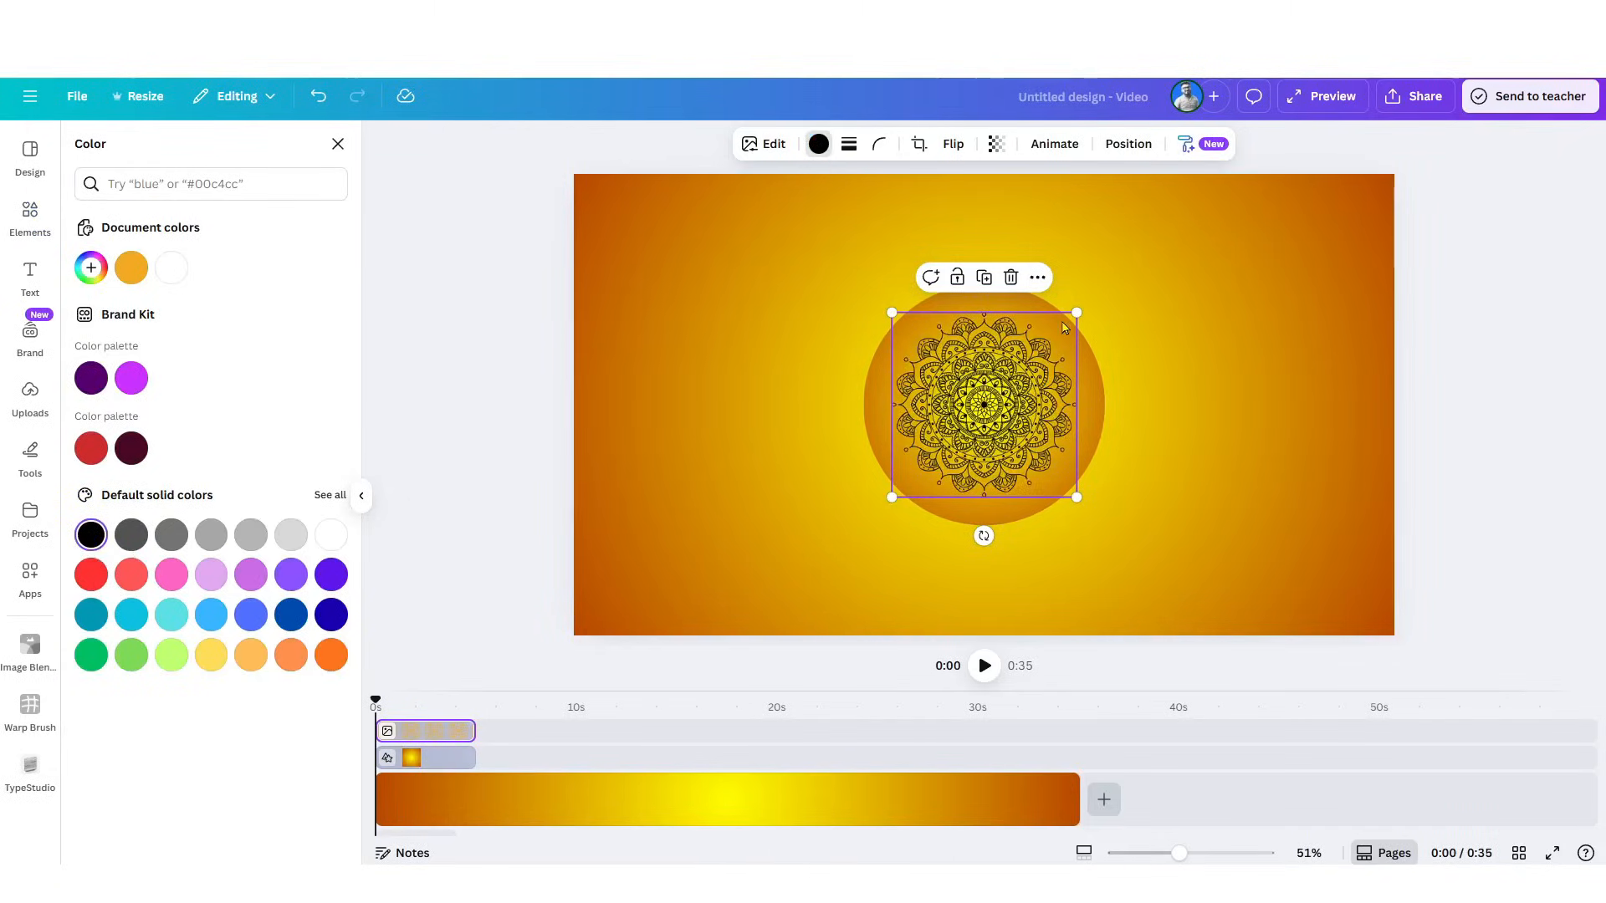
pyautogui.moveTo(1077, 312); pyautogui.dragTo(1102, 288)
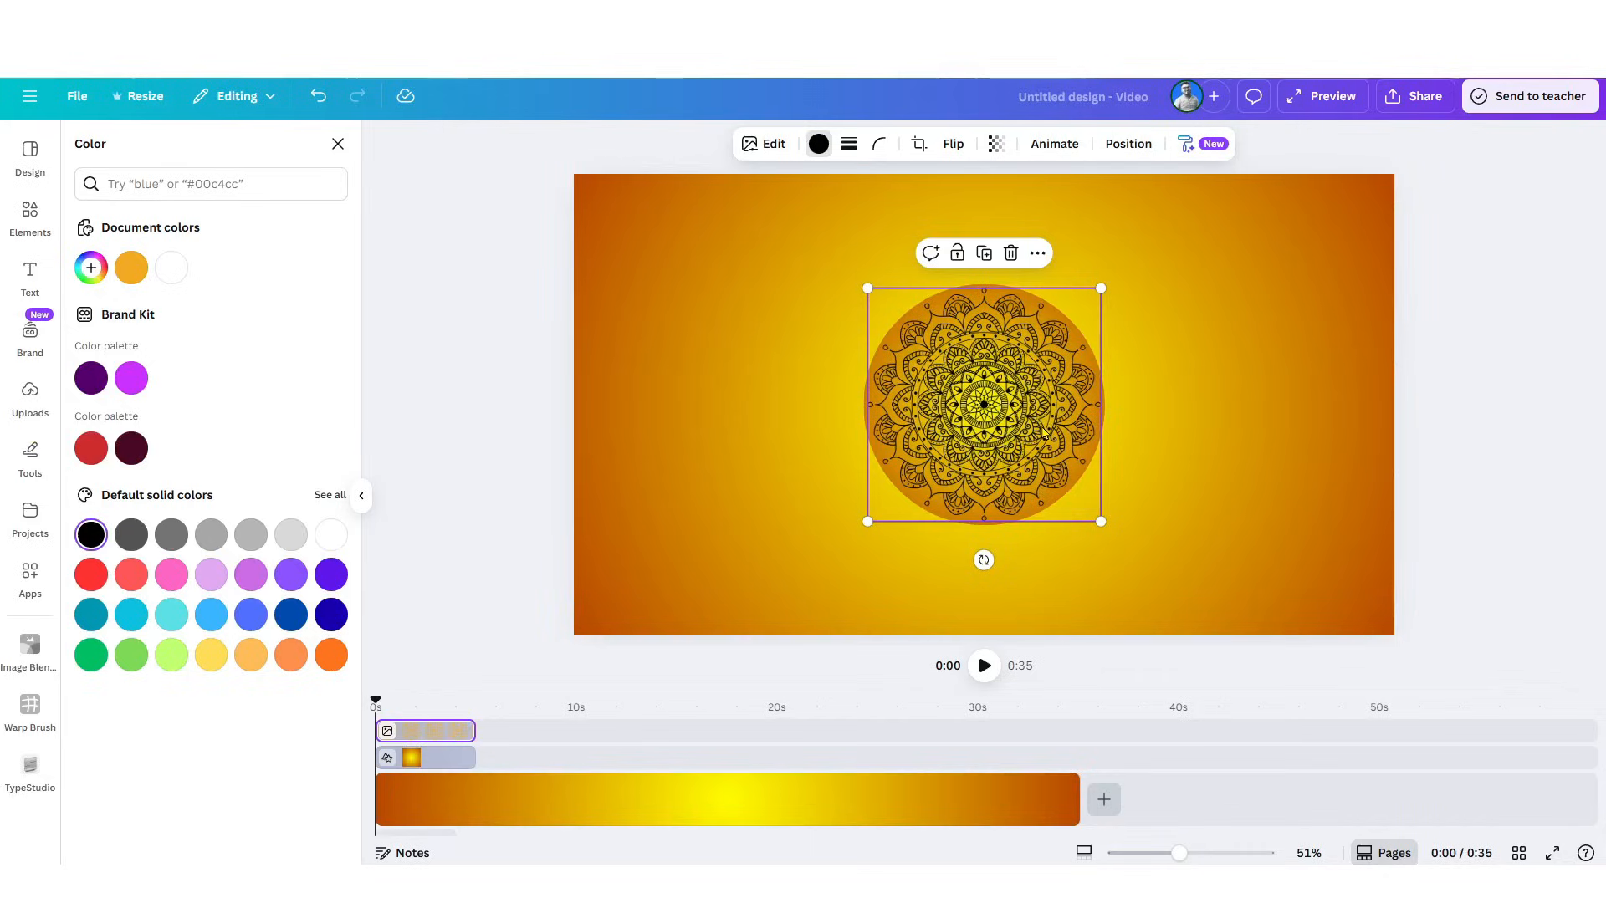
# - Place the uploaded biryani plate image on the page as a separate element and remove its background
pyautogui.click(34, 406)
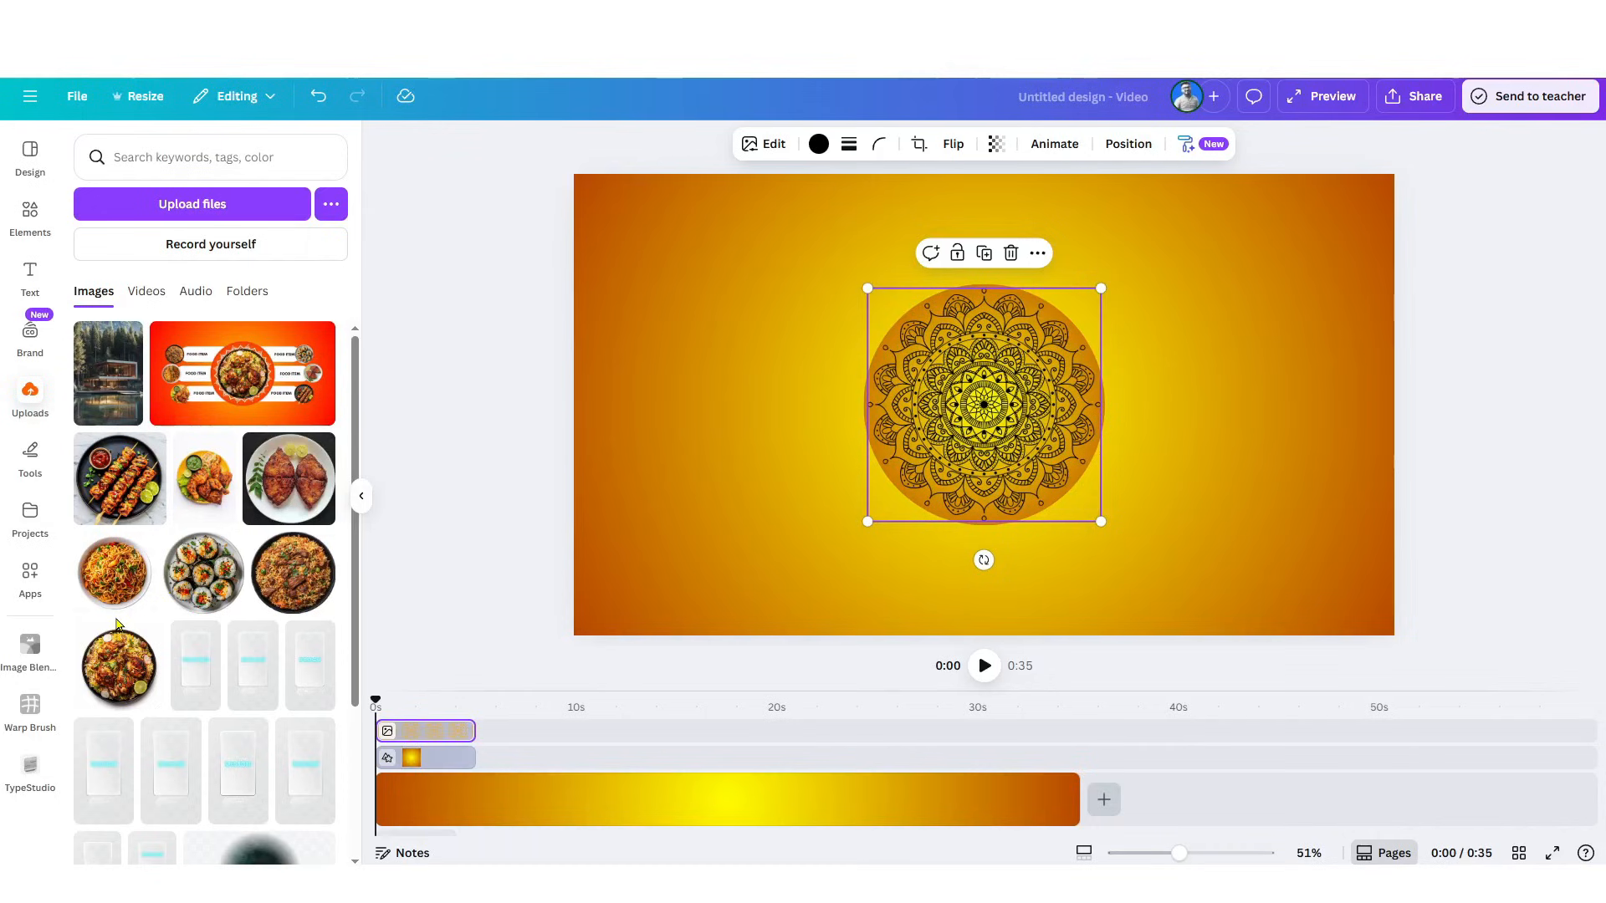
pyautogui.click(117, 681)
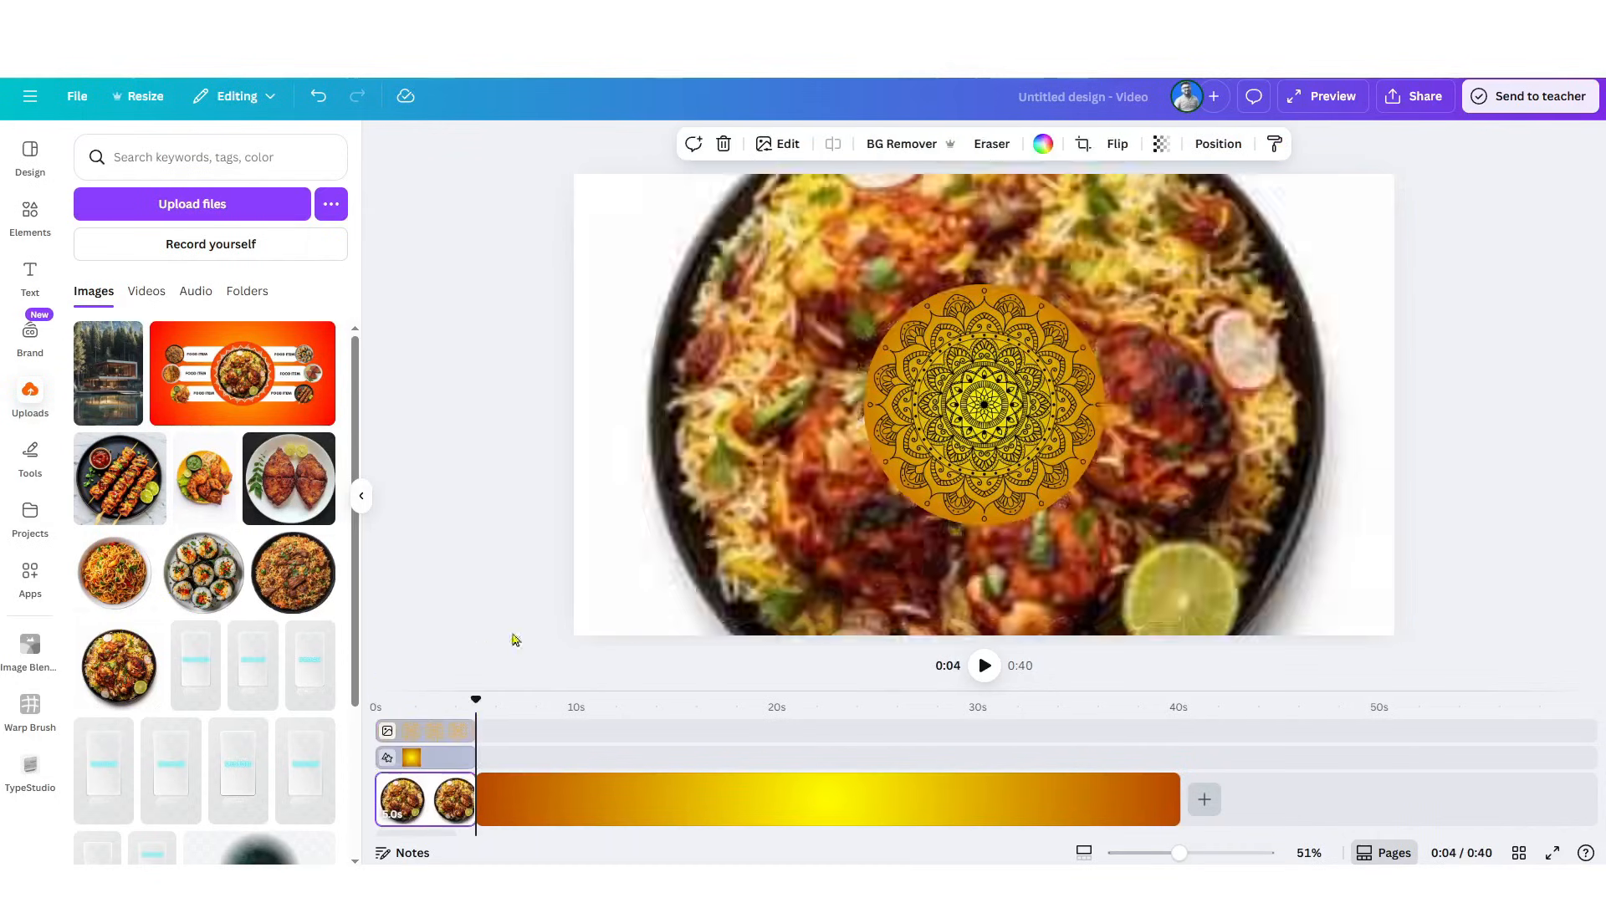
pyautogui.hotkey('ctrl', 'z')
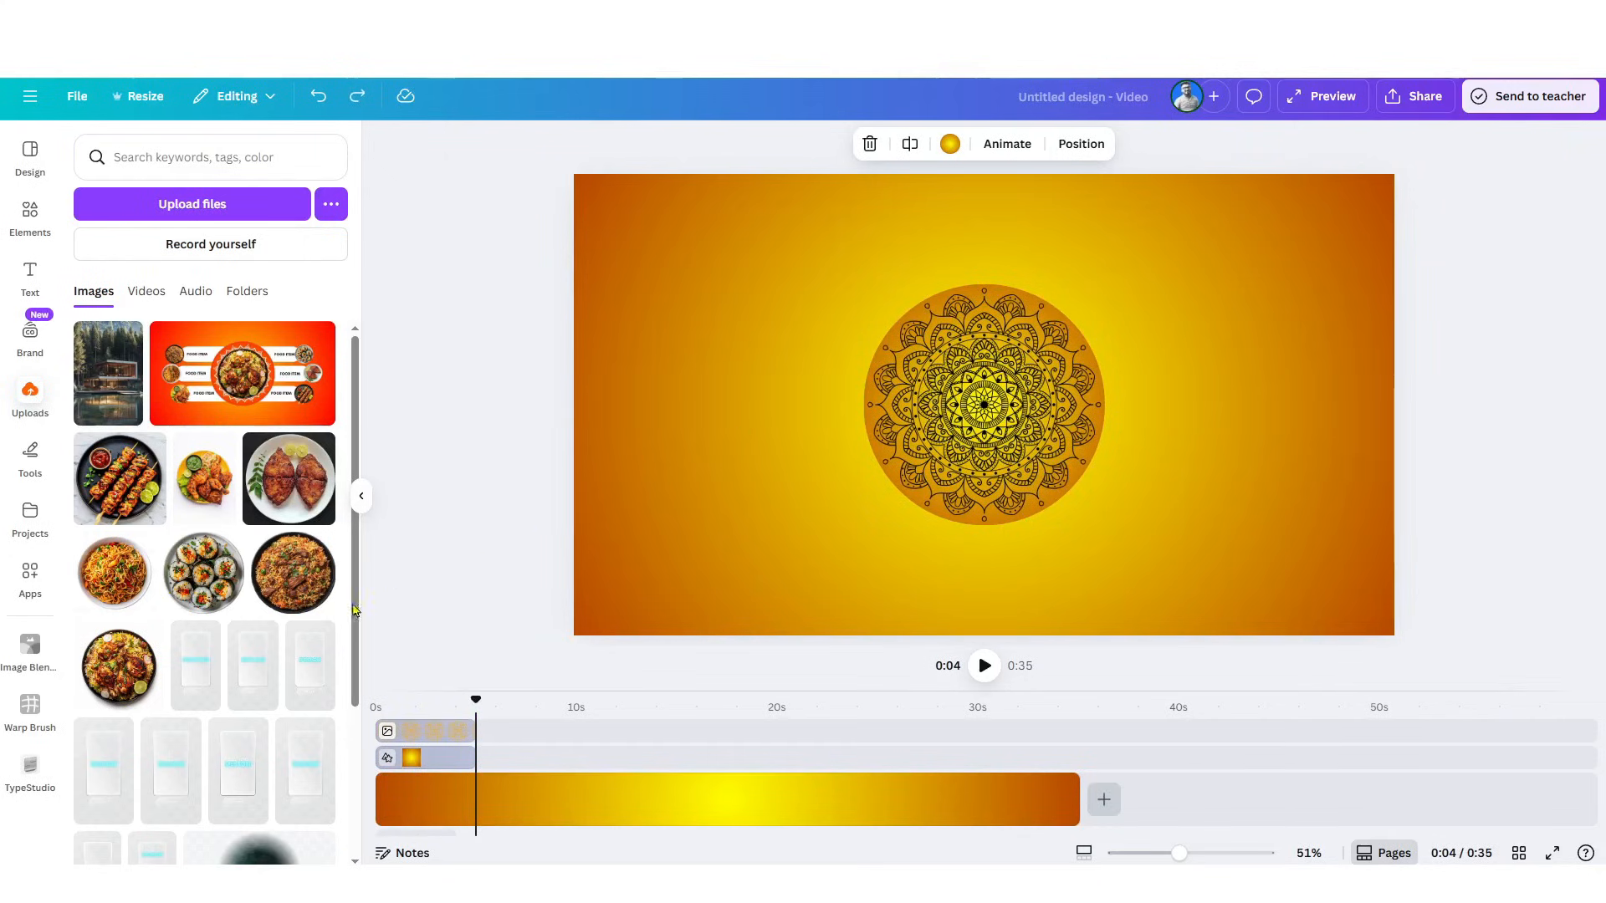
pyautogui.moveTo(117, 666); pyautogui.dragTo(734, 321)
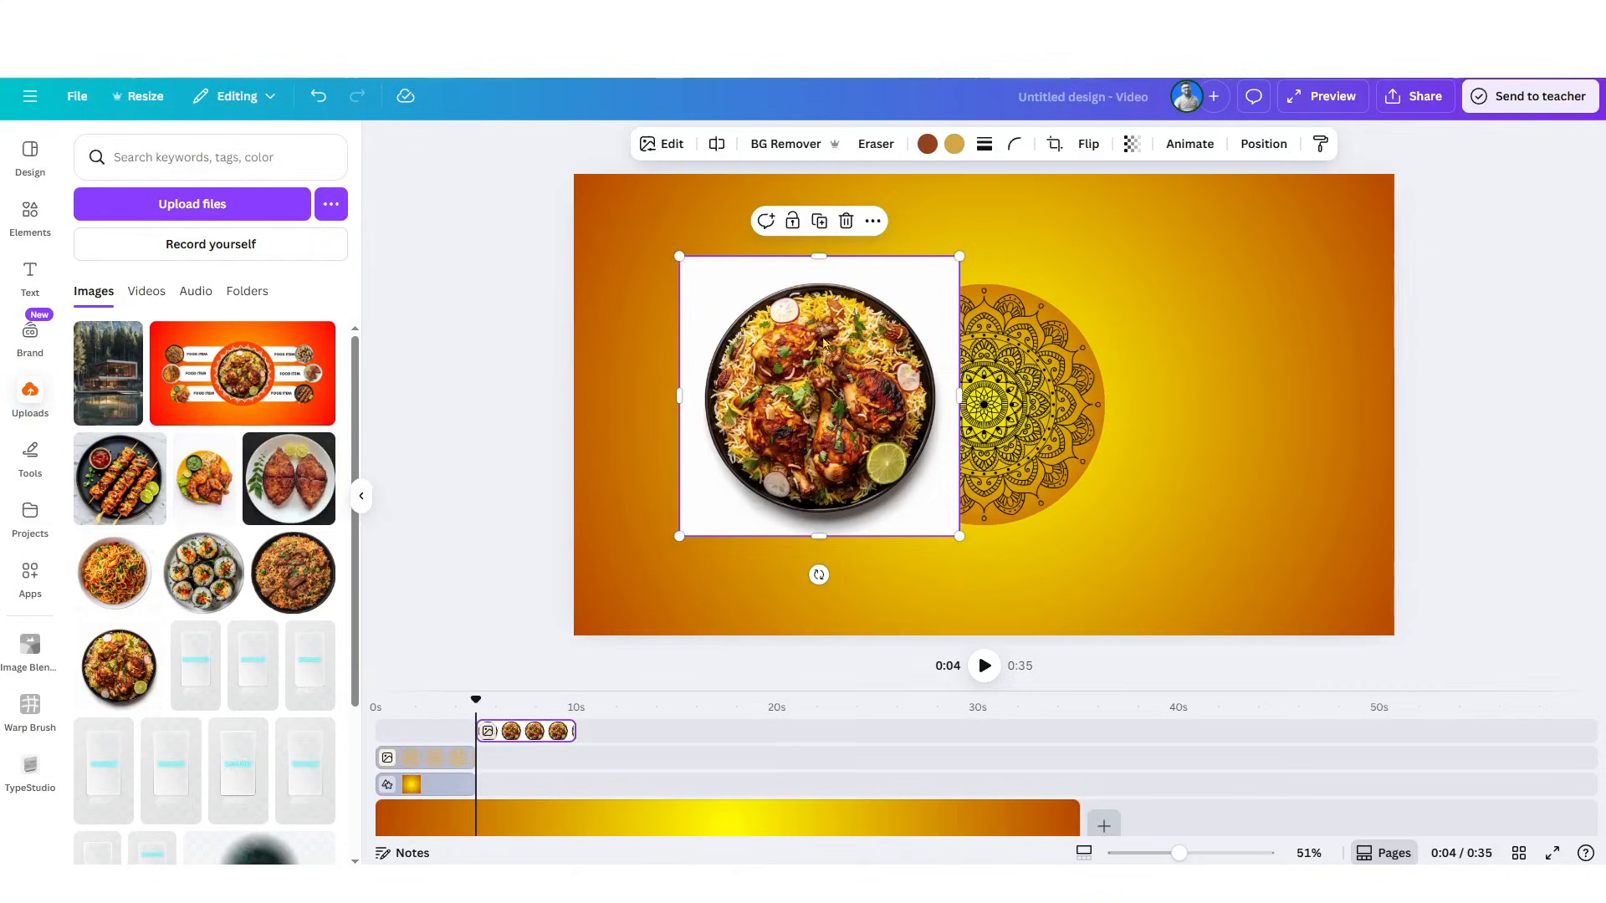
pyautogui.click(786, 142)
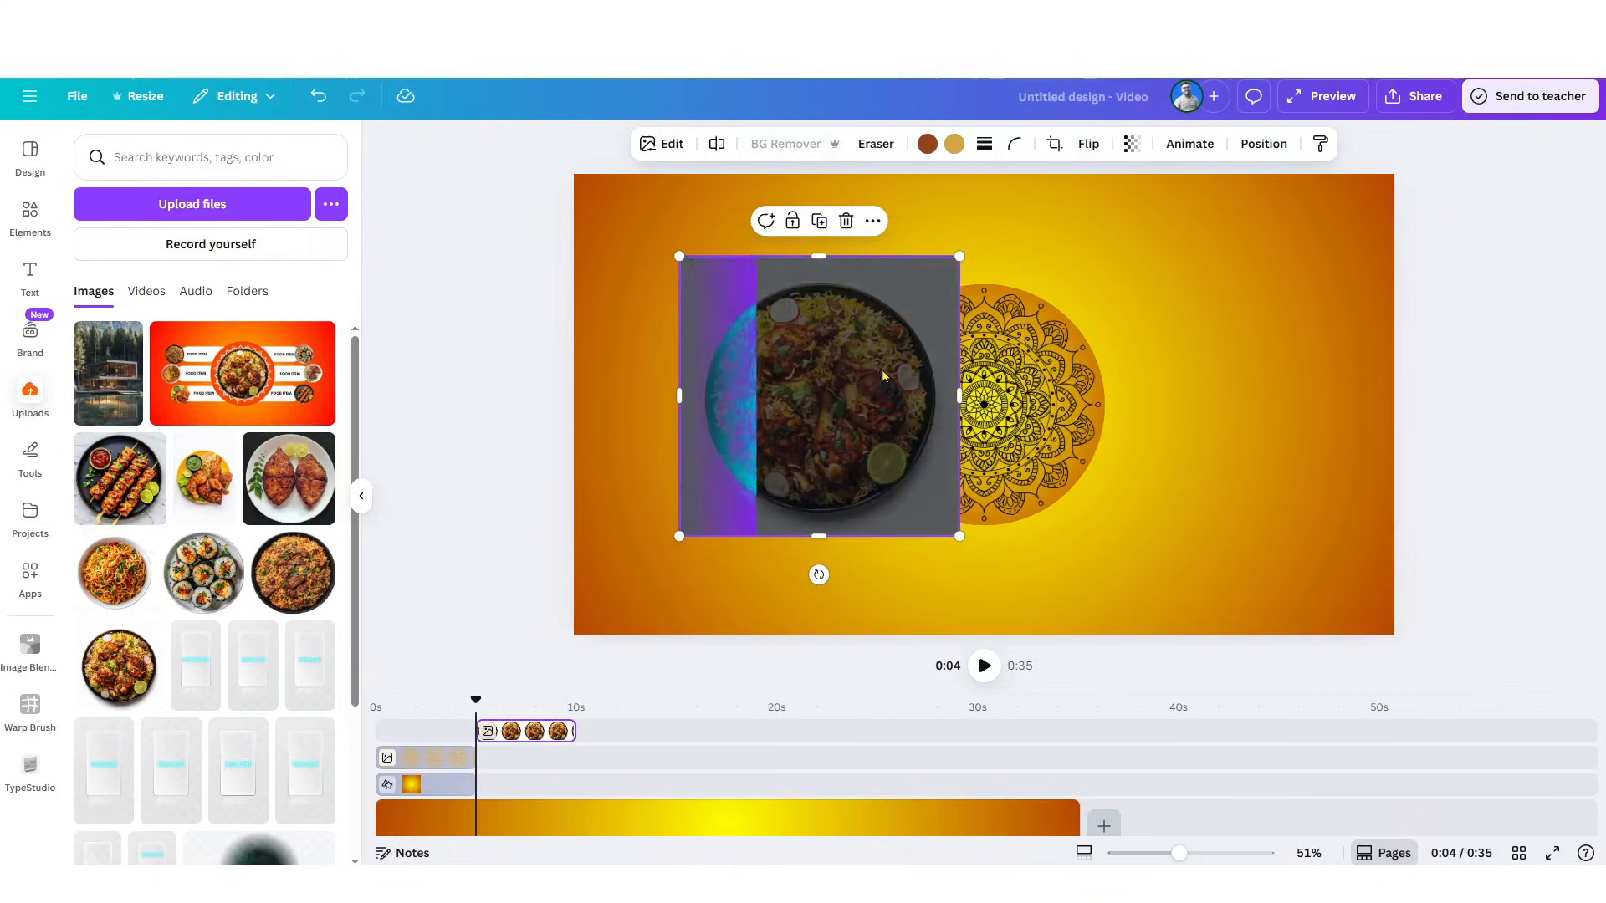
# - Shrink the biryani image, crop its empty edges close to the plate, and centre it over the mandala
pyautogui.moveTo(960, 257); pyautogui.dragTo(908, 306)
pyautogui.moveTo(827, 416); pyautogui.dragTo(1082, 428)
pyautogui.moveTo(985, 294); pyautogui.dragTo(985, 314)
pyautogui.moveTo(875, 417); pyautogui.dragTo(890, 407)
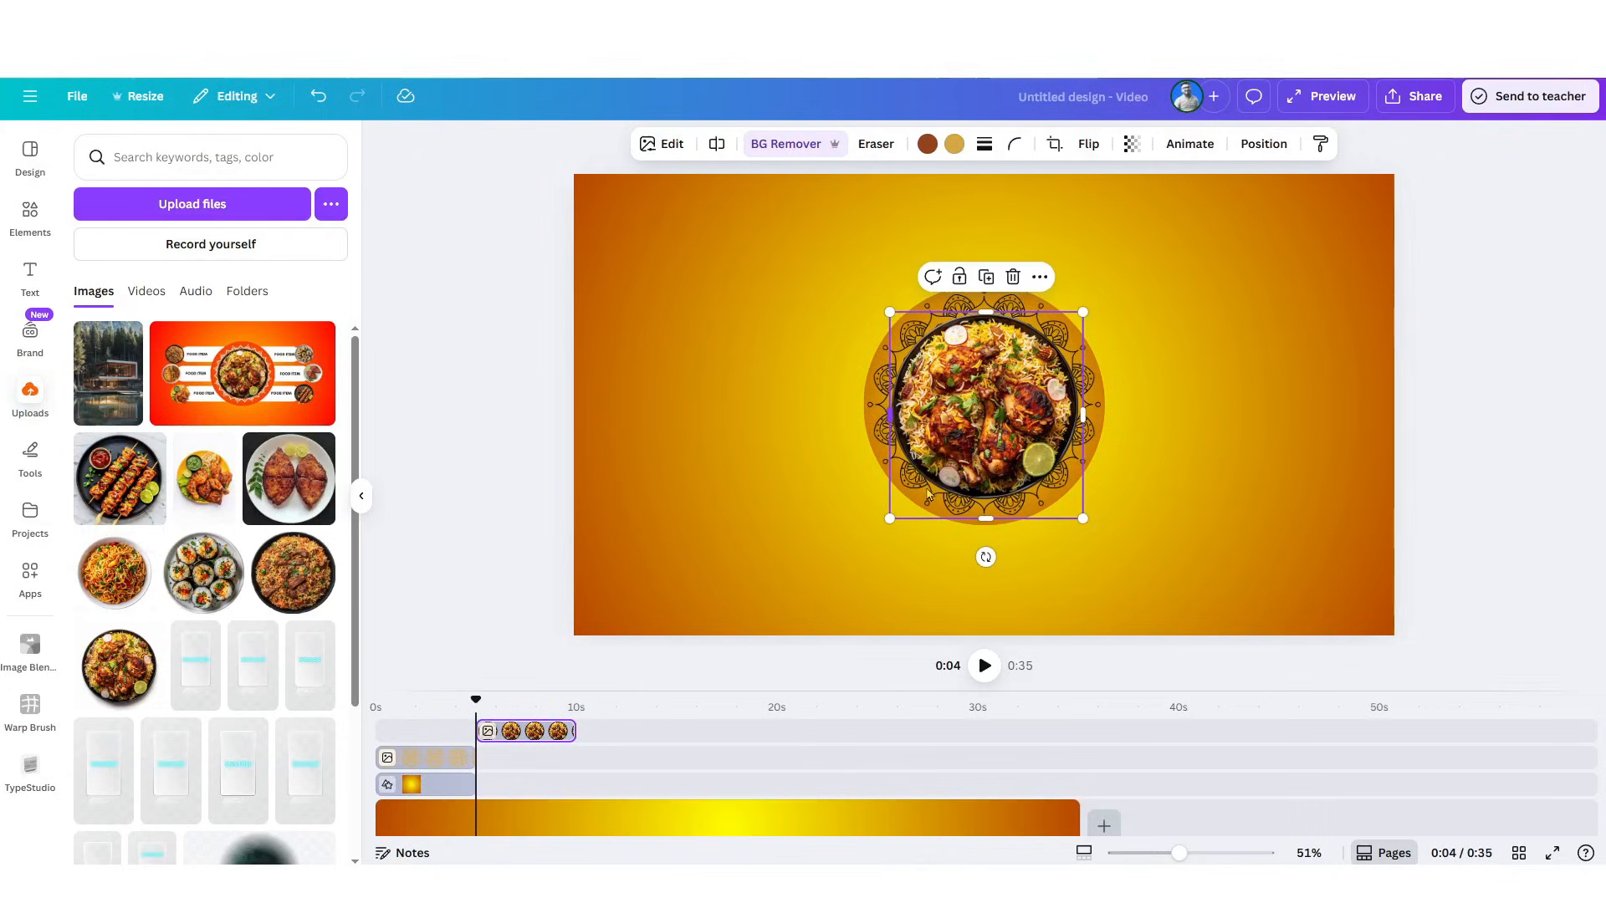
pyautogui.moveTo(982, 519); pyautogui.dragTo(990, 504)
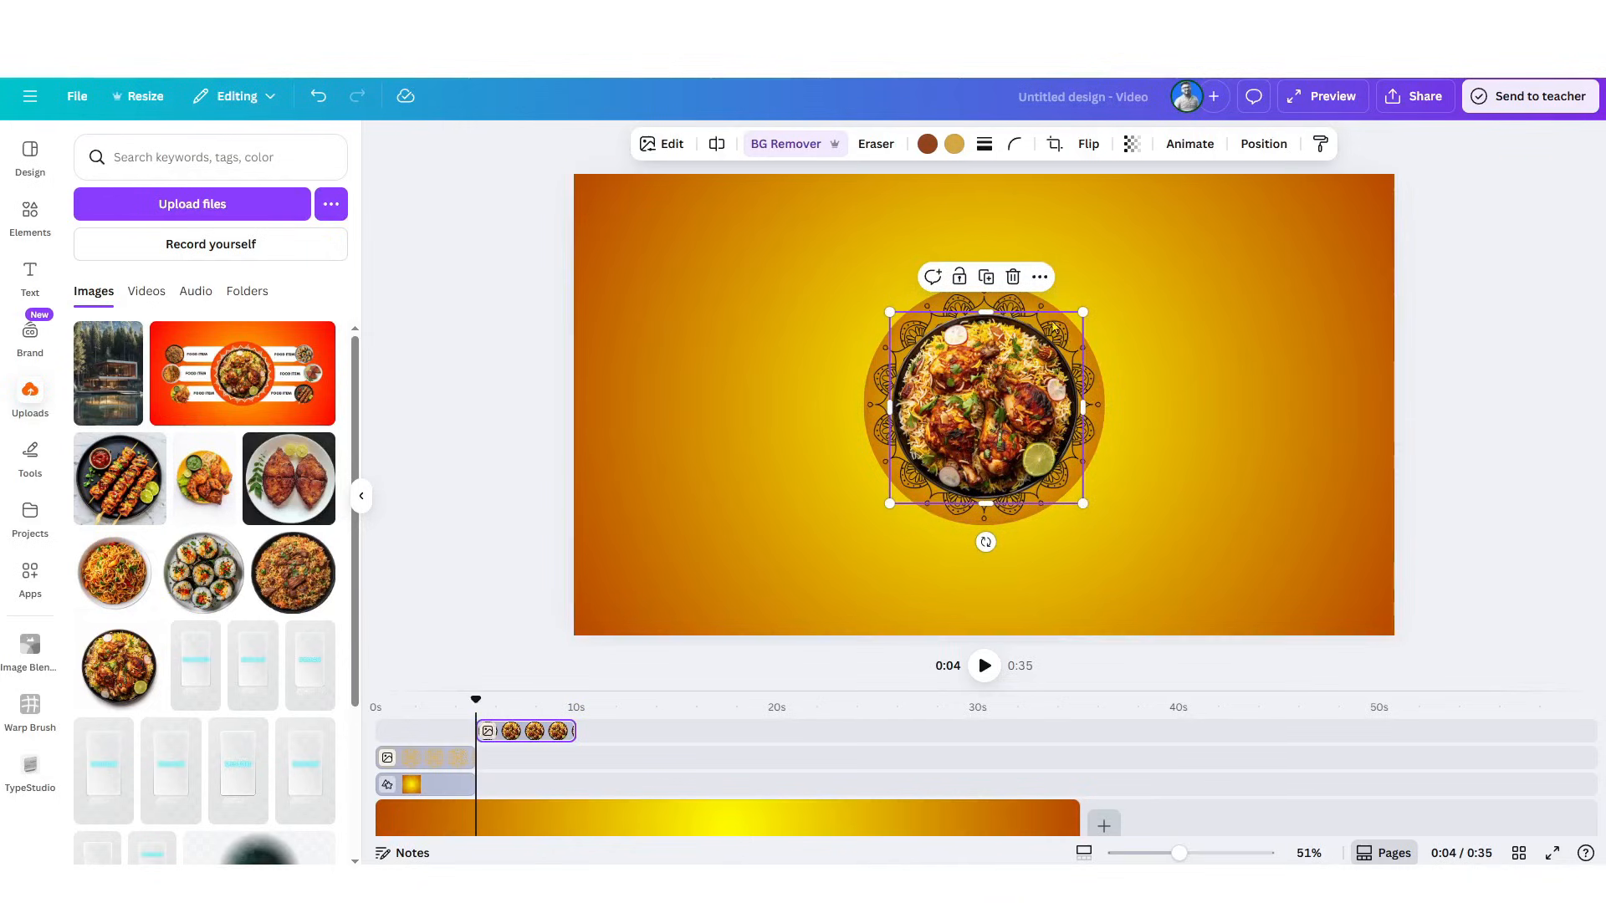
pyautogui.click(836, 307)
pyautogui.moveTo(1007, 485); pyautogui.dragTo(1003, 493)
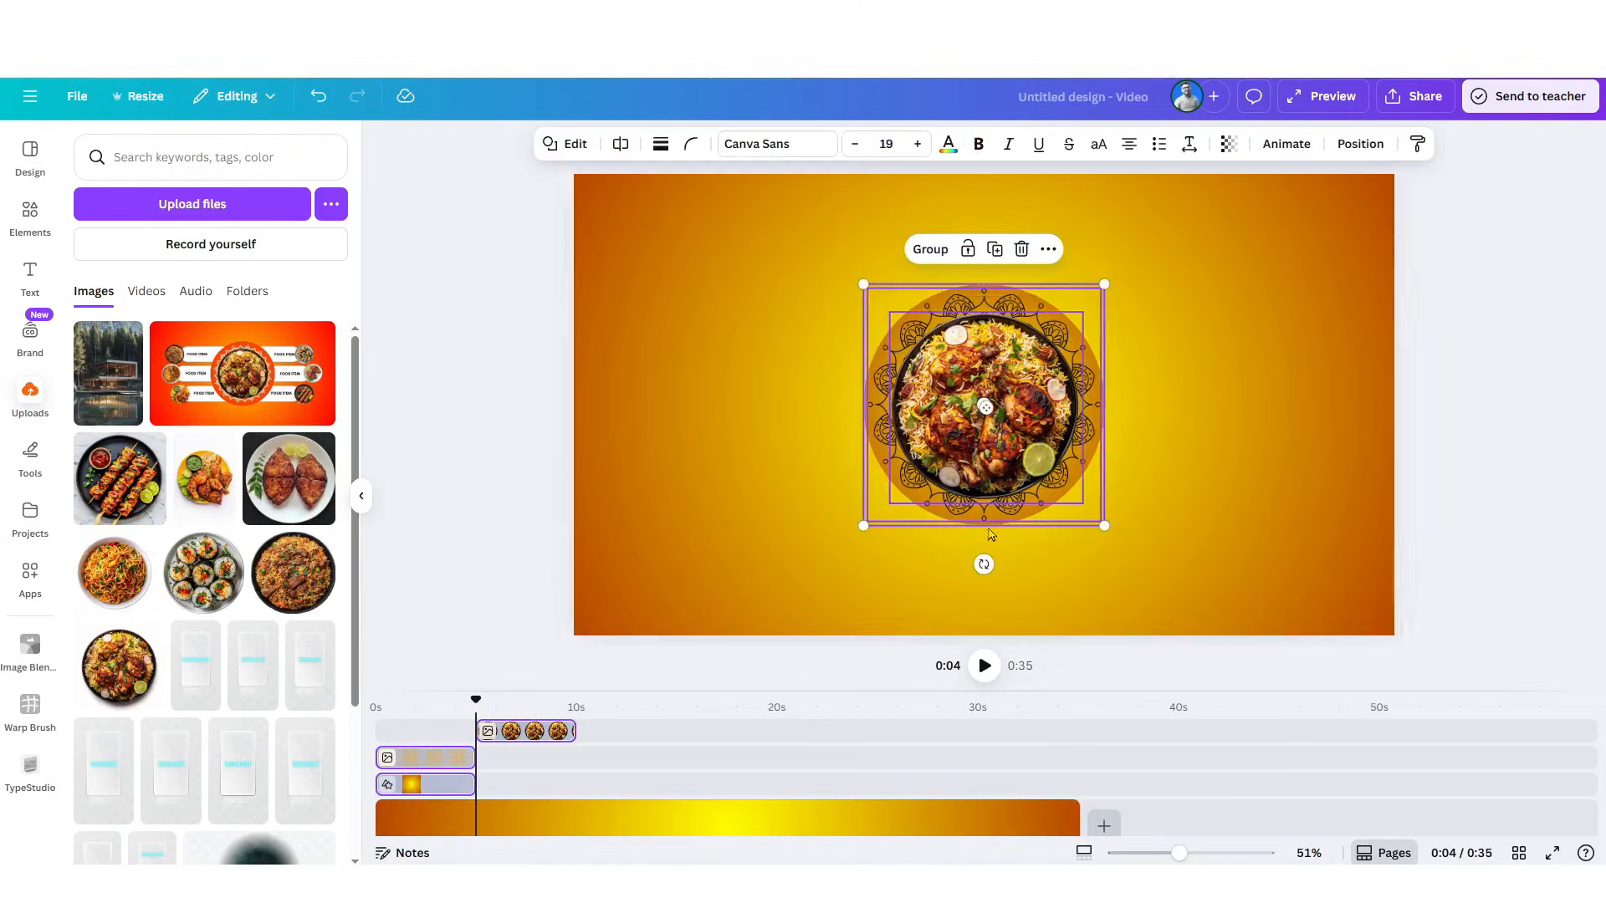
pyautogui.click(826, 468)
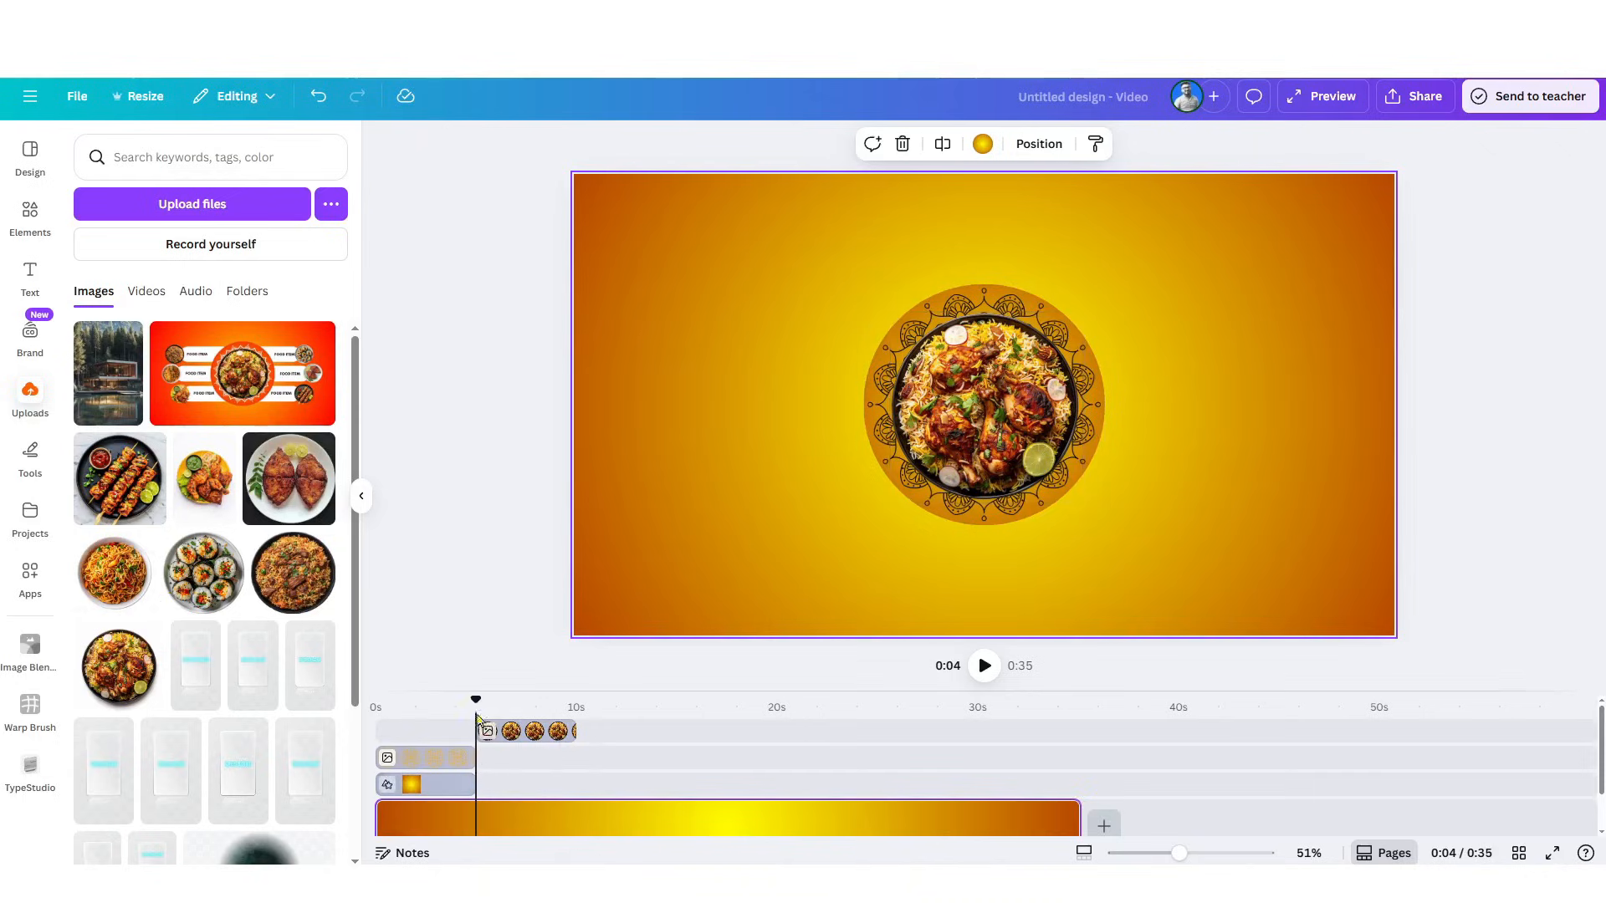
# - Move the biryani image's clip to the start of the timeline, aligned with the circle and mandala clips
pyautogui.moveTo(474, 703); pyautogui.dragTo(314, 741)
pyautogui.moveTo(558, 732); pyautogui.dragTo(374, 696)
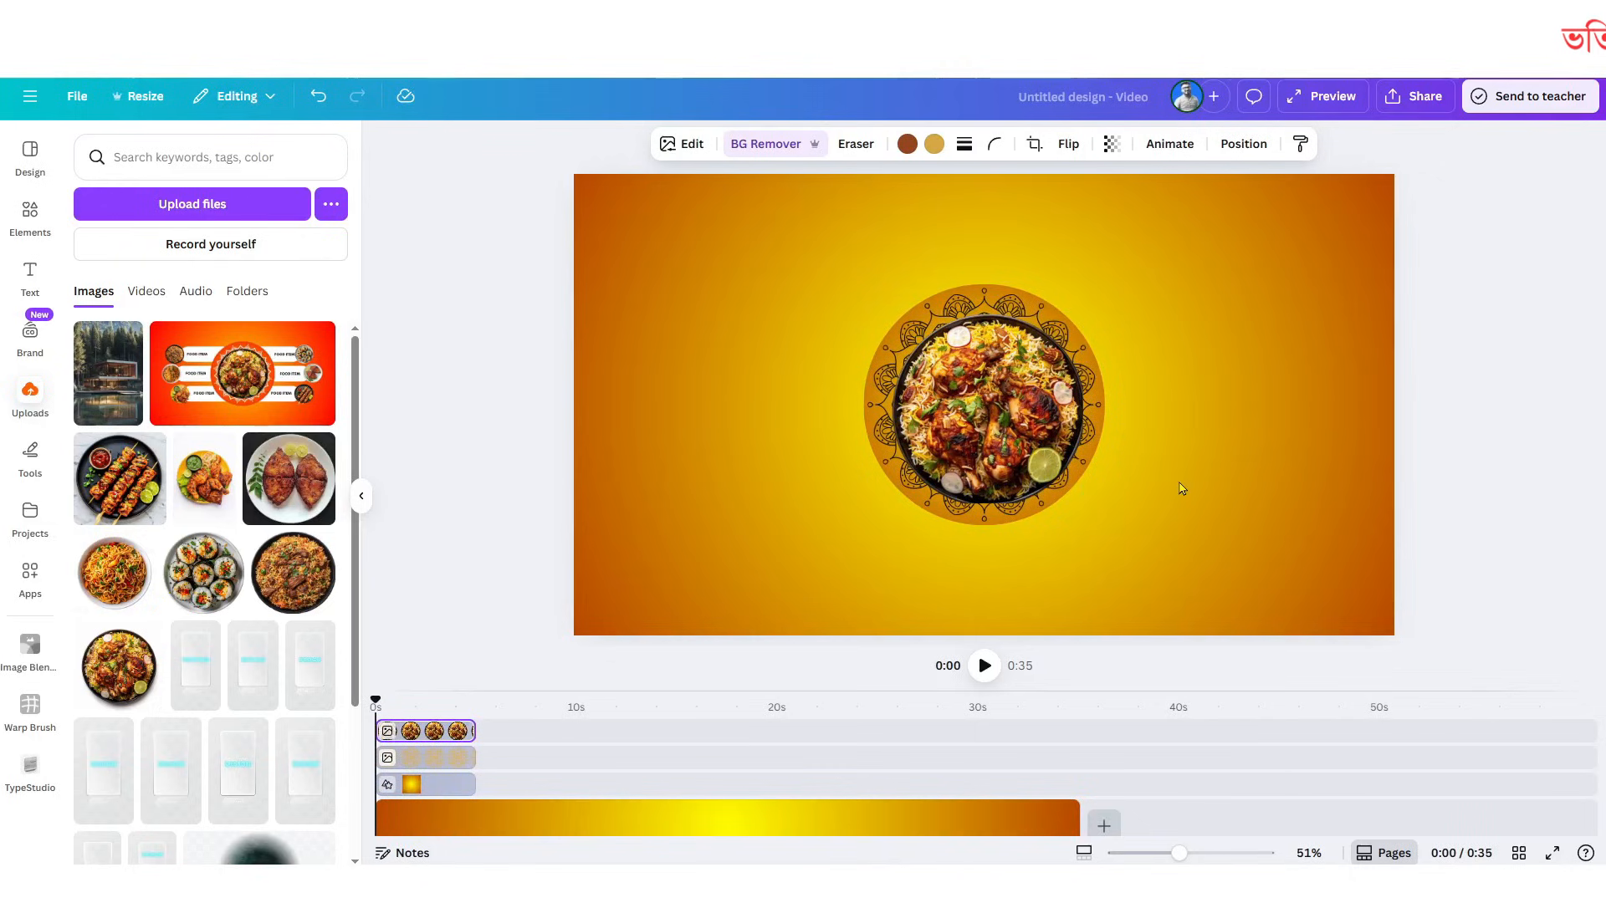
pyautogui.click(412, 790)
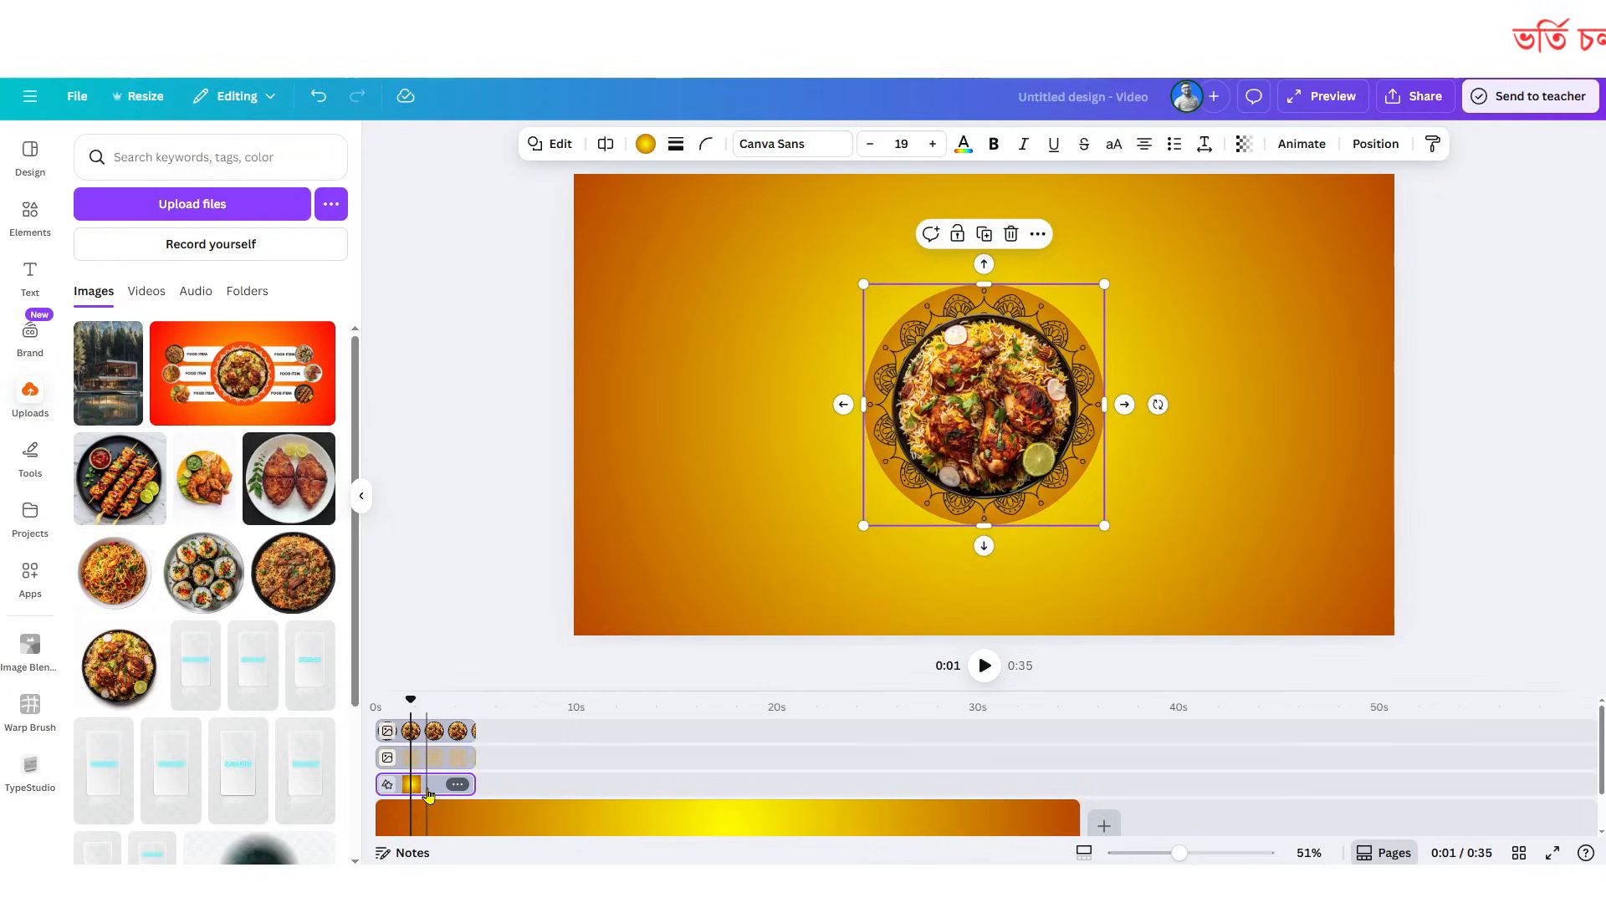
# - Stagger the timeline clips so the mandala starts slightly after the circle and the biryani image slightly after the mandala
pyautogui.moveTo(674, 691); pyautogui.dragTo(670, 593)
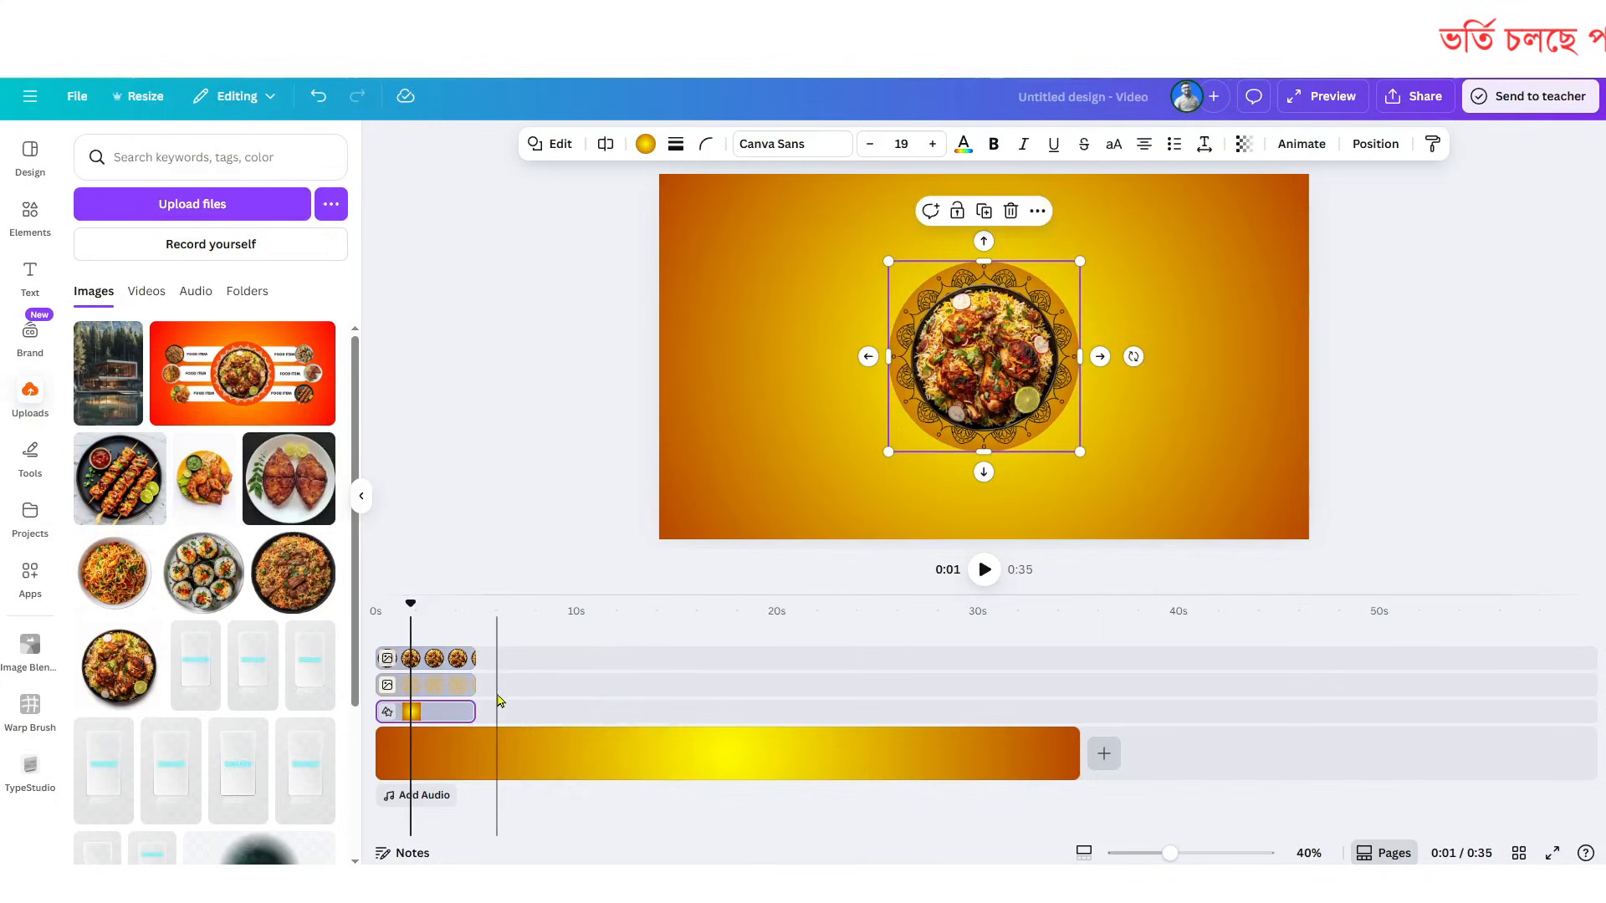
pyautogui.scroll(3, 502, 700)
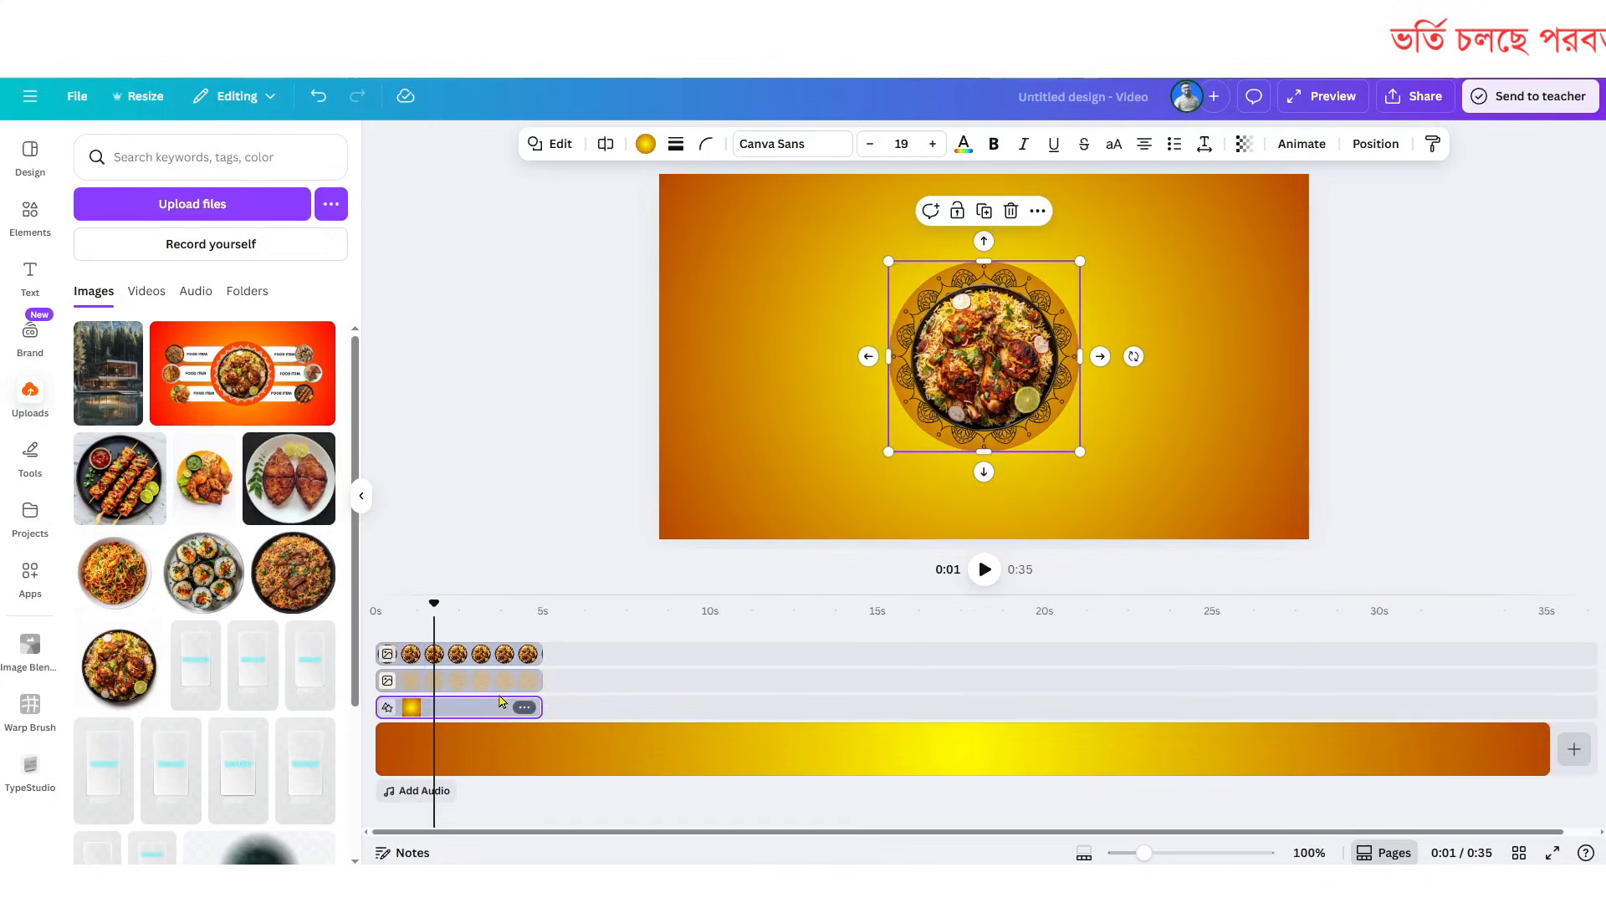
pyautogui.scroll(1, 502, 701)
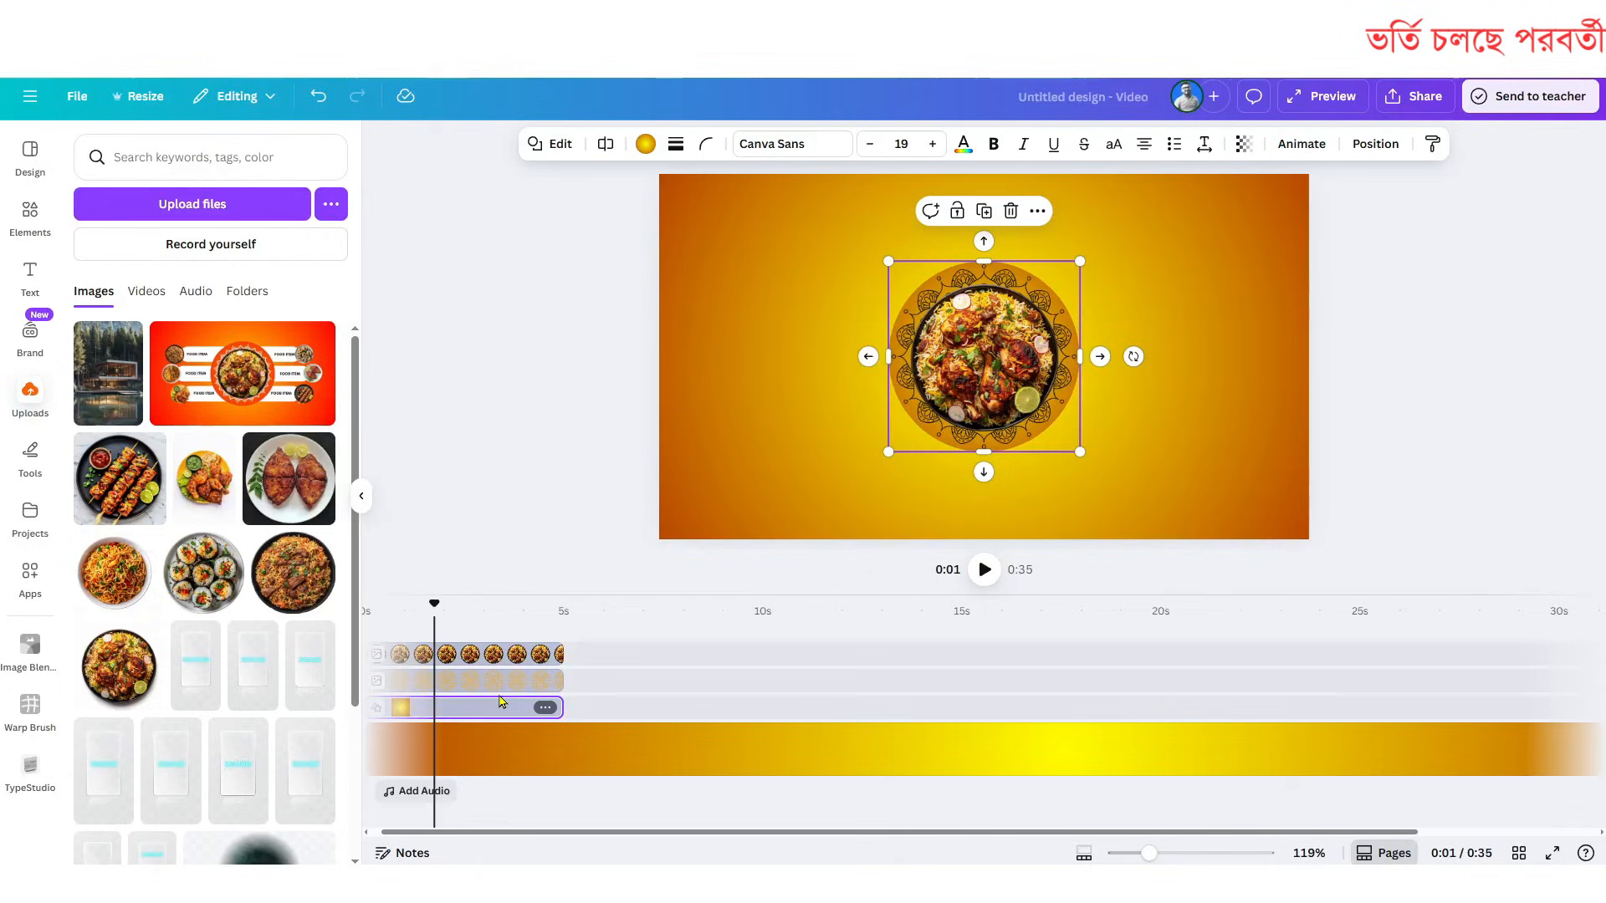
pyautogui.scroll(-1, 502, 701)
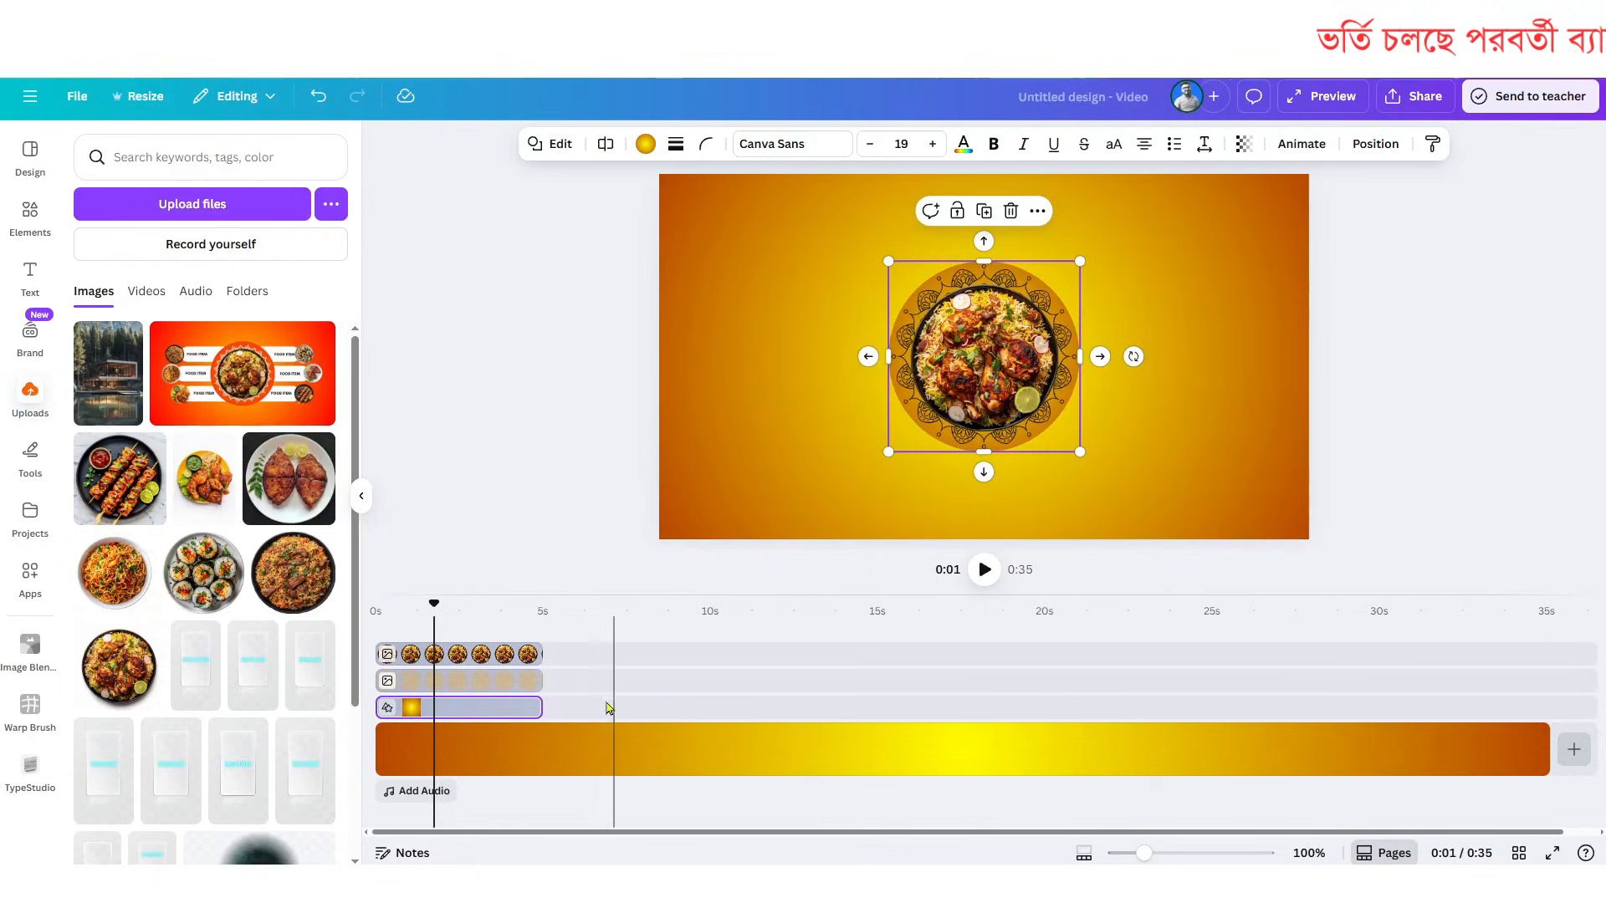
pyautogui.moveTo(443, 679); pyautogui.dragTo(451, 685)
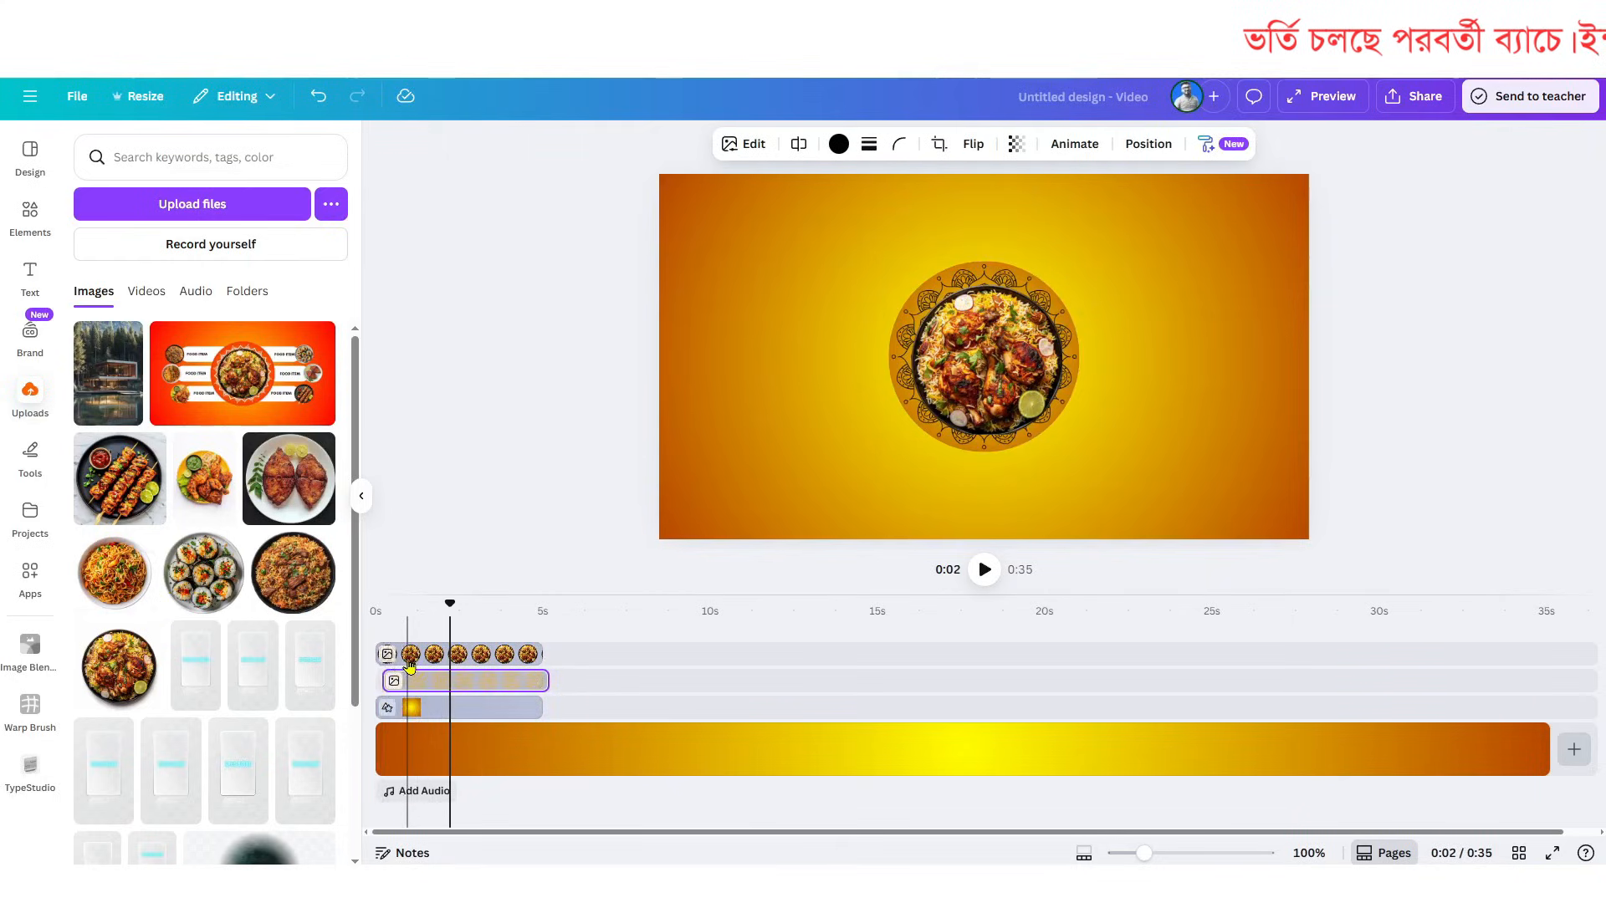
pyautogui.moveTo(410, 660)
pyautogui.mouseDown()
pyautogui.moveTo(369, 610)
pyautogui.moveTo(358, 623)
pyautogui.moveTo(393, 642)
pyautogui.mouseUp()
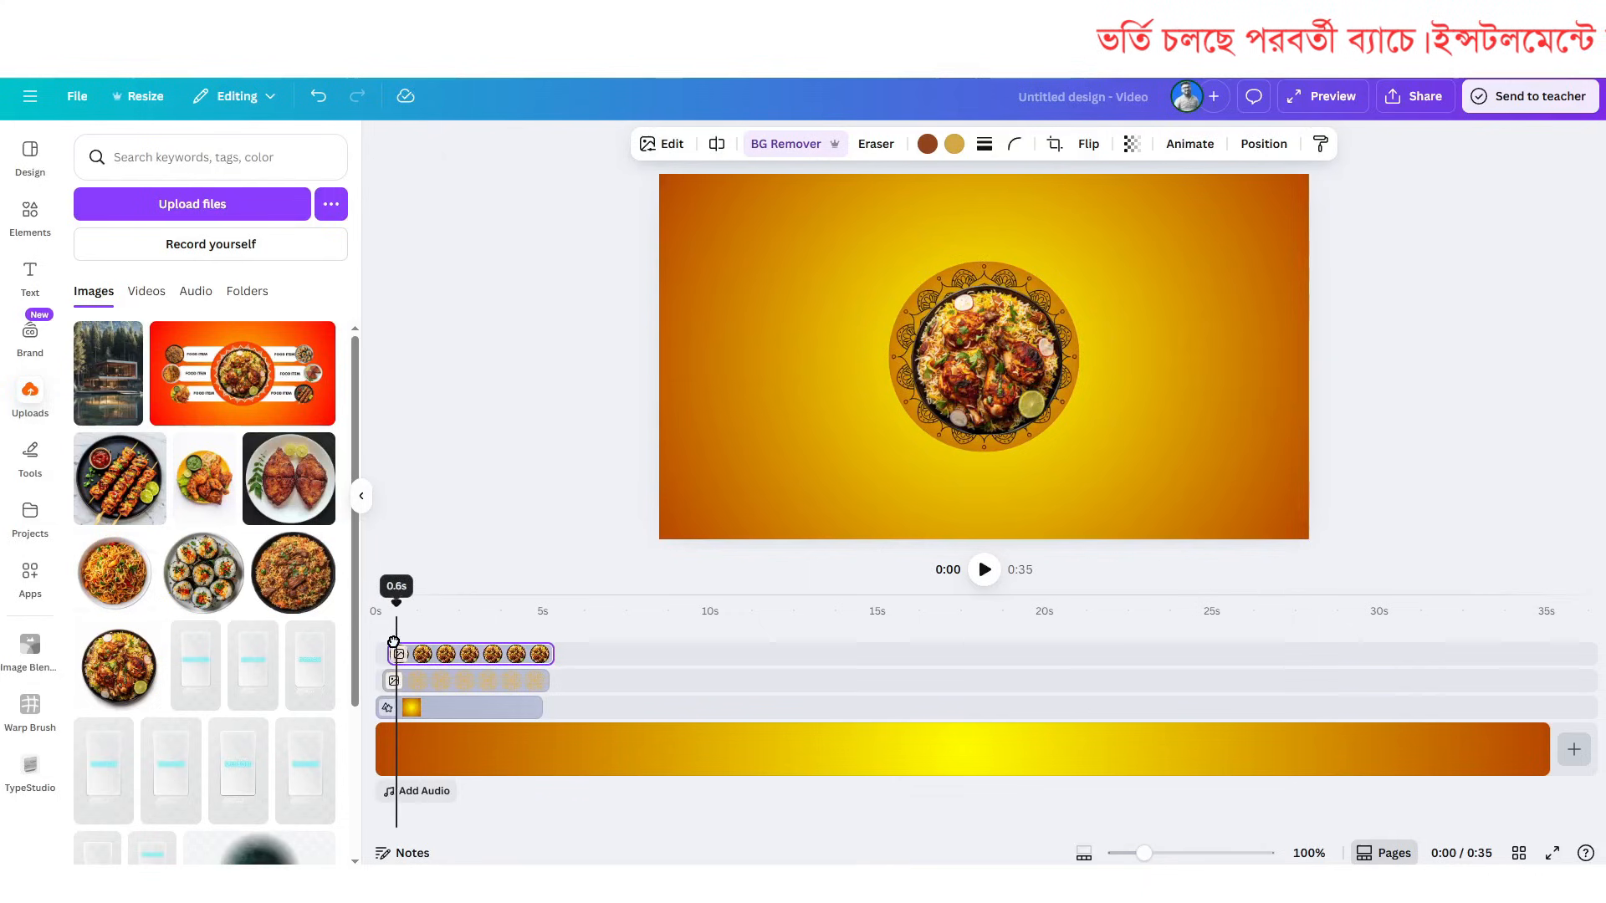
# - Nudge the biryani plate so it sits exactly centred on the mandala circle
pyautogui.click(1051, 374)
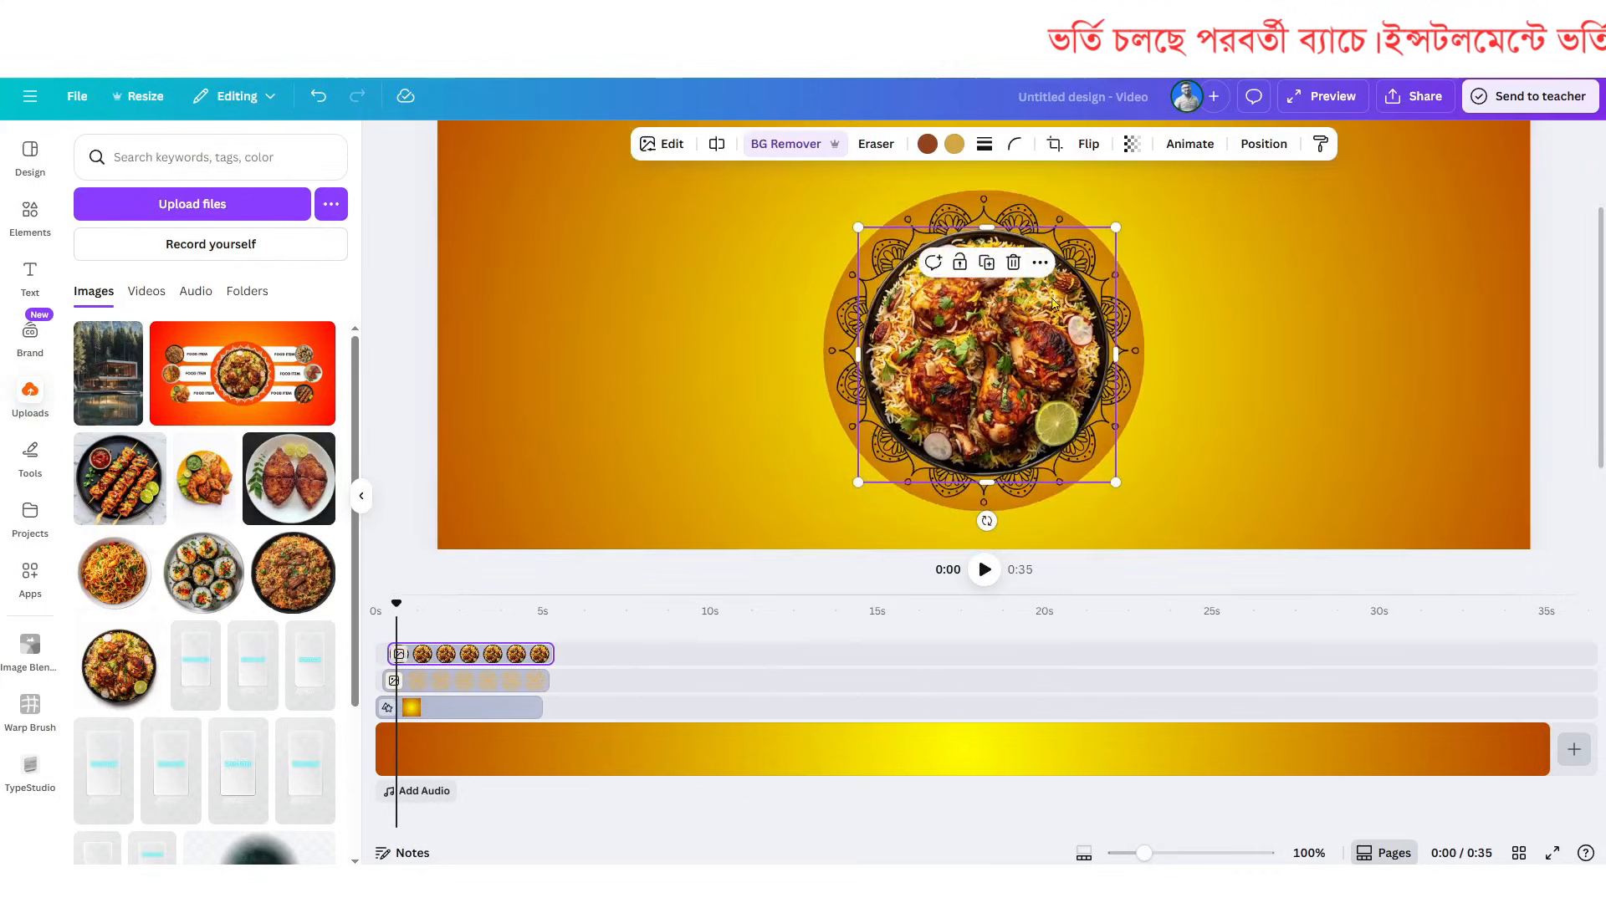
pyautogui.moveTo(1001, 370); pyautogui.dragTo(996, 359)
pyautogui.hotkey('ctrl', '-')
pyautogui.hotkey('ctrl', '-')
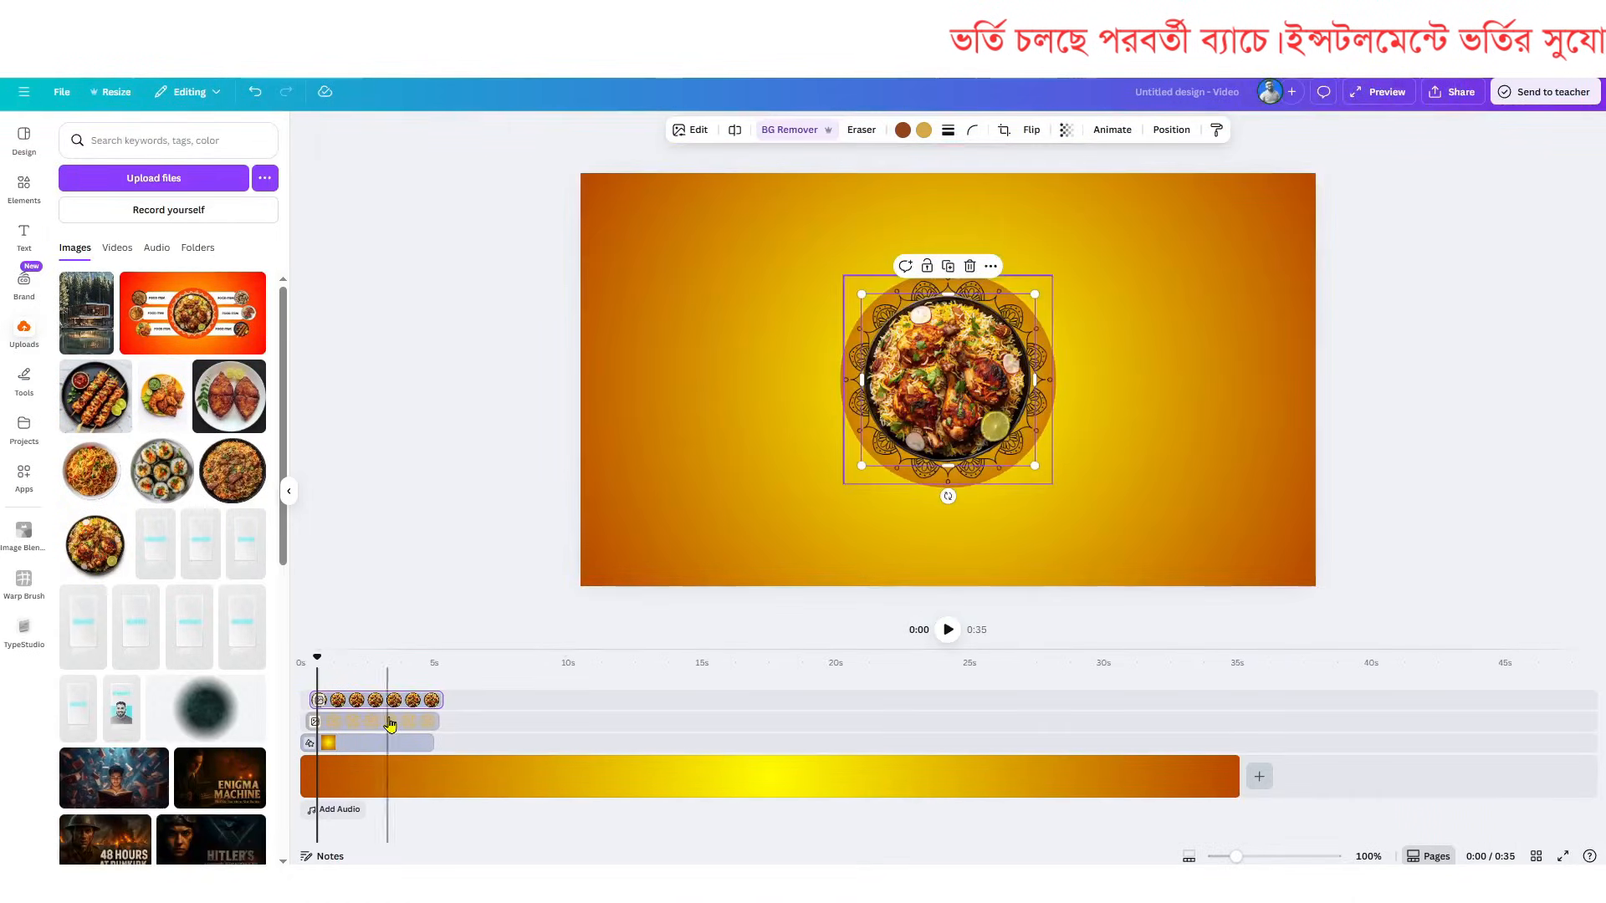
pyautogui.hotkey('ctrl', '+')
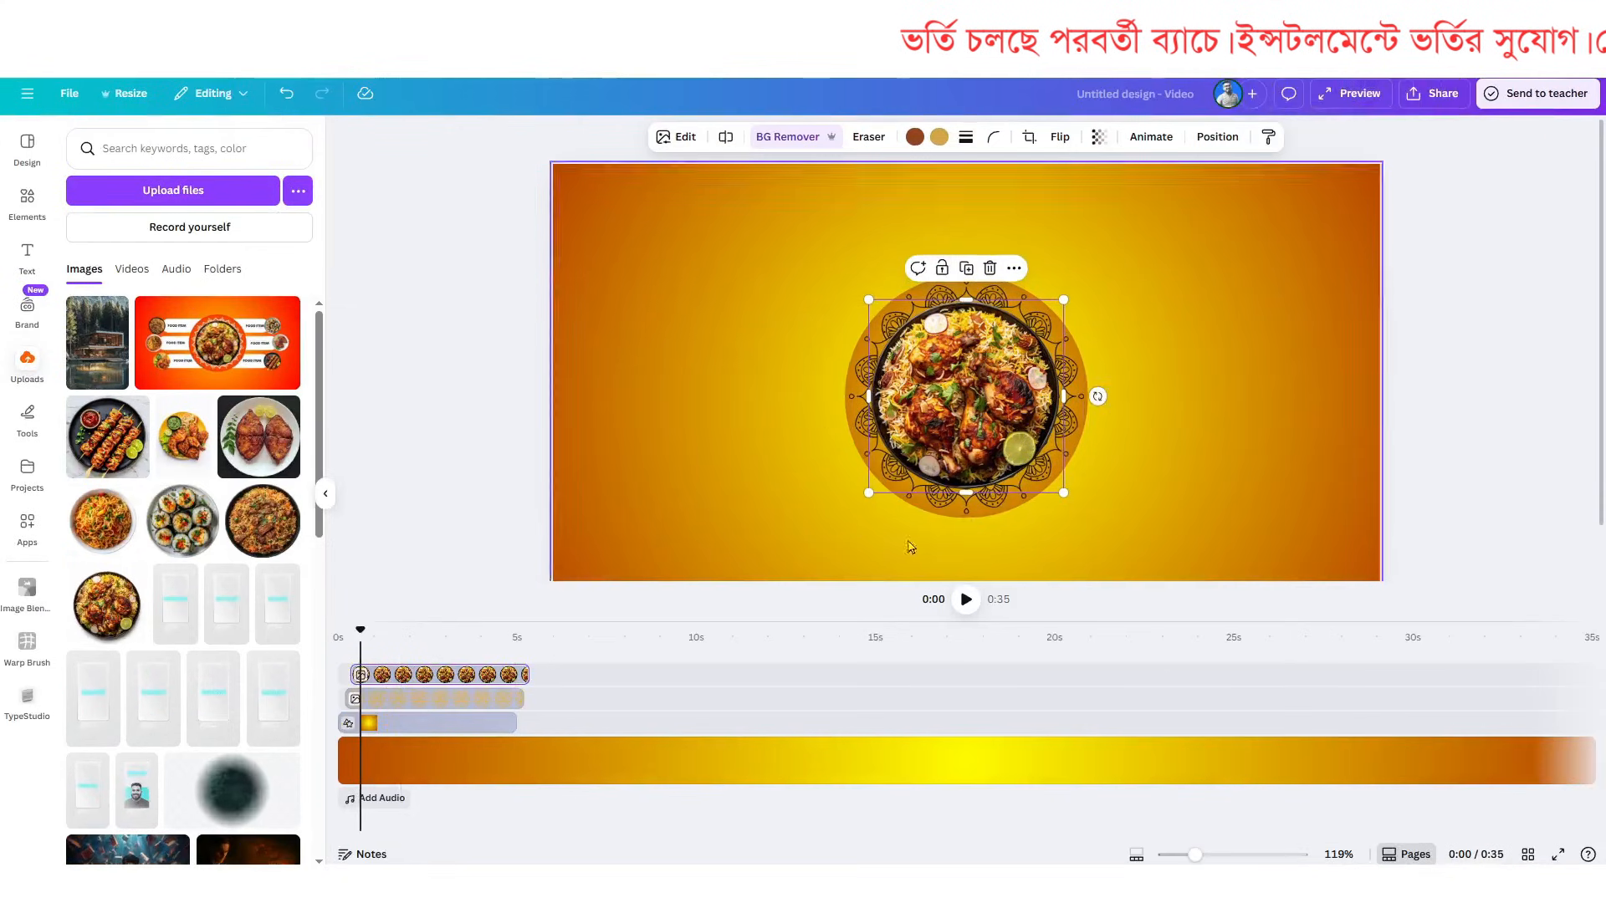
# - Apply the upward Baseline animation to the circle on enter and exit, with reverse exit enabled and a slightly slower speed
pyautogui.click(460, 735)
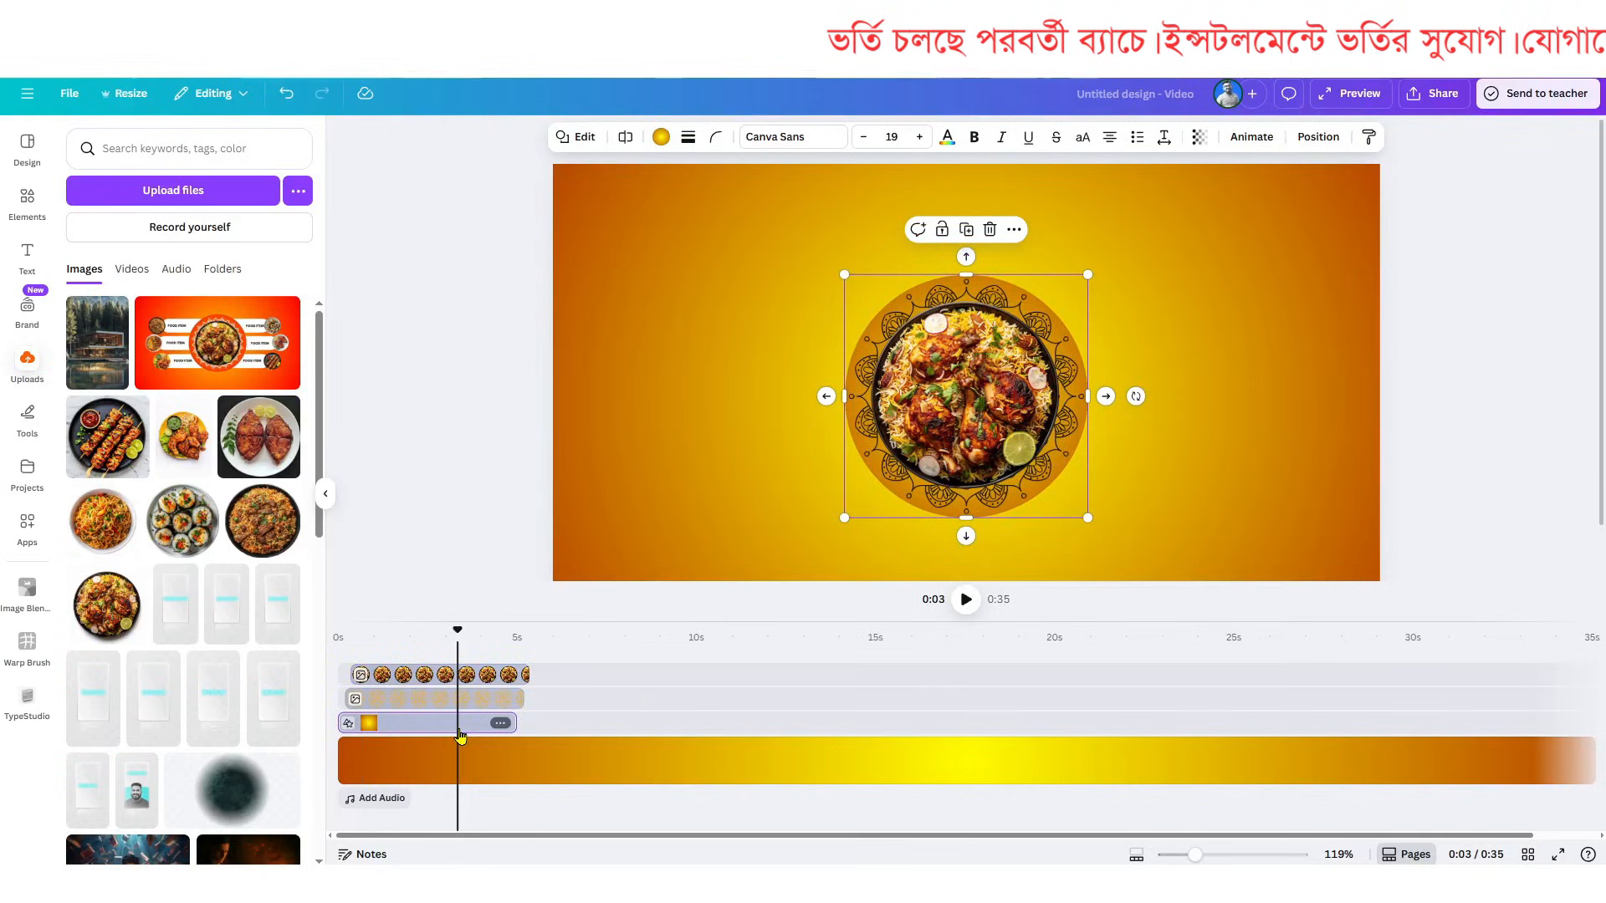
pyautogui.click(1251, 141)
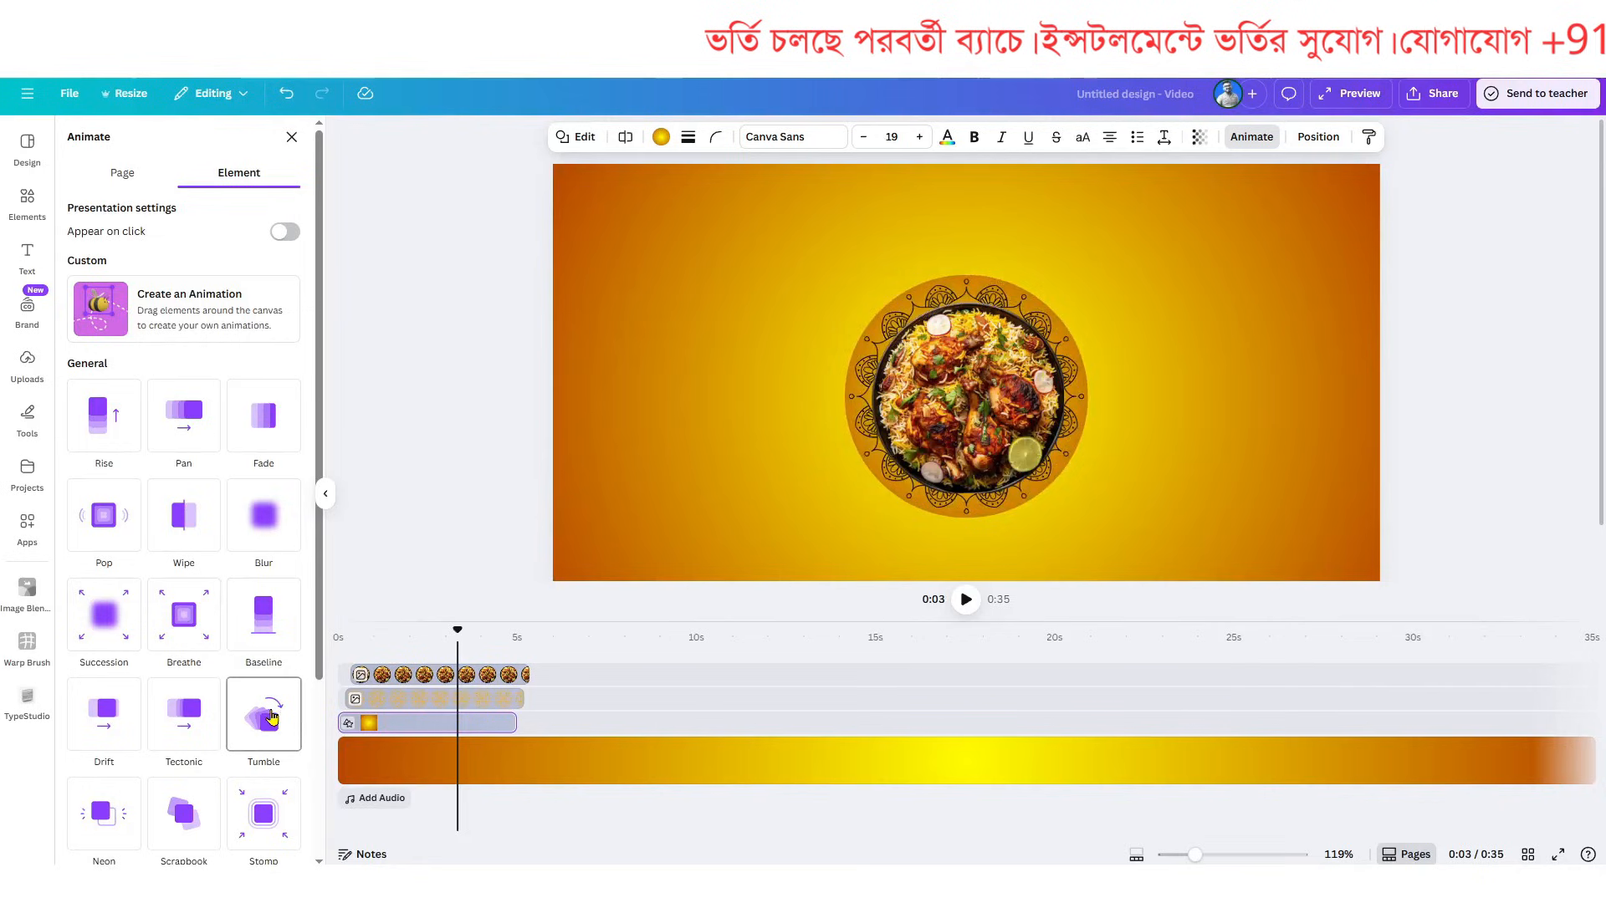
pyautogui.scroll(-2, 263, 795)
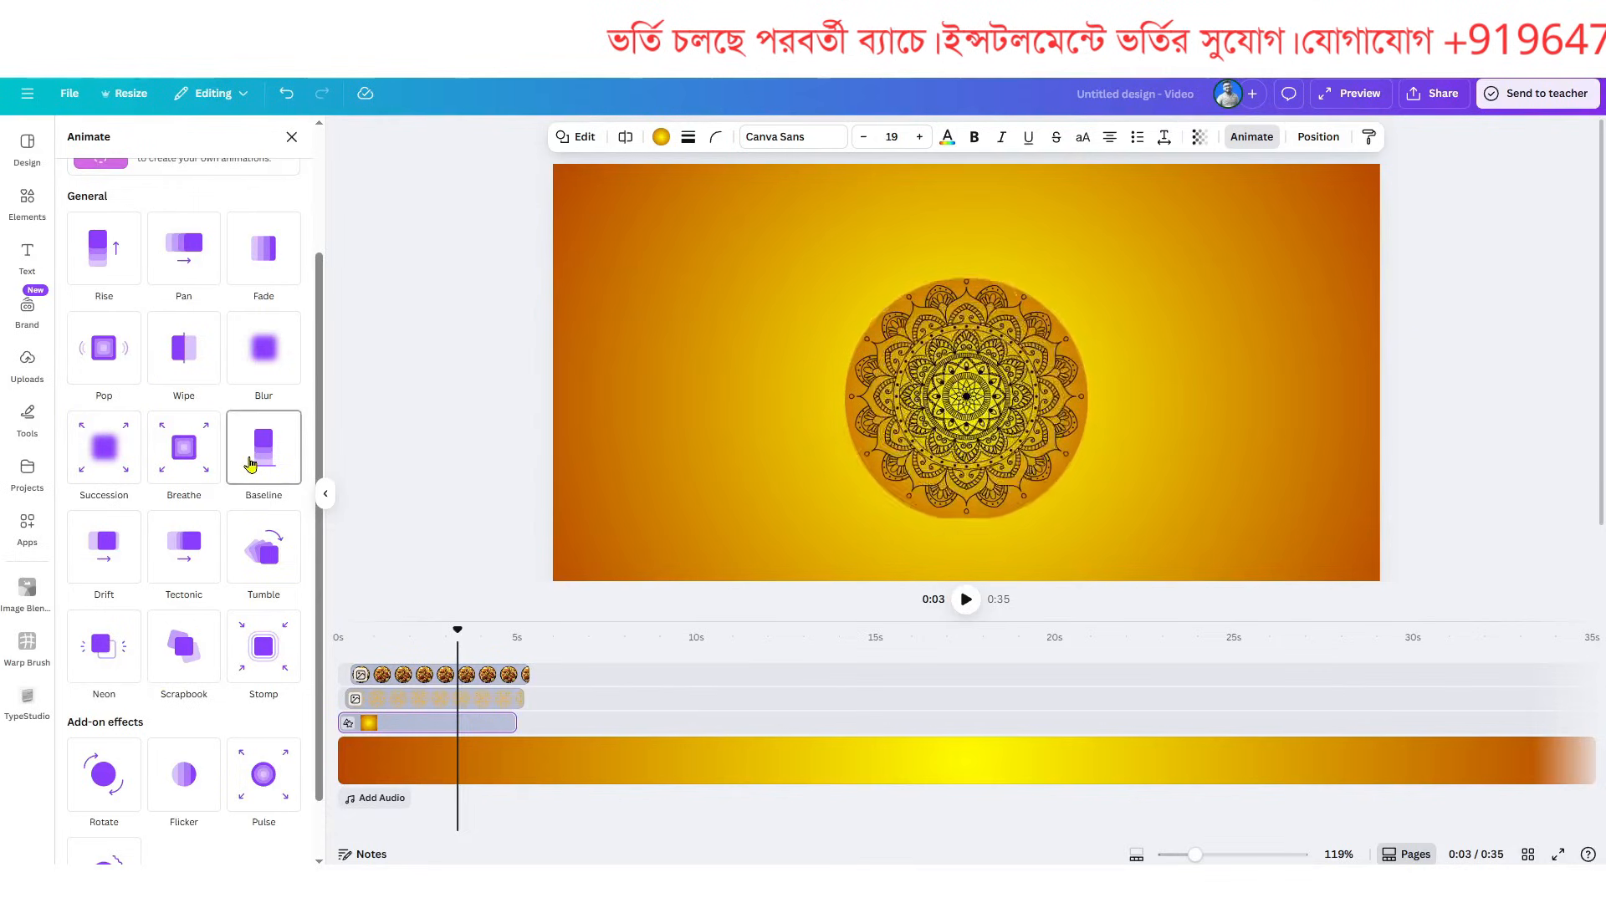
pyautogui.click(251, 465)
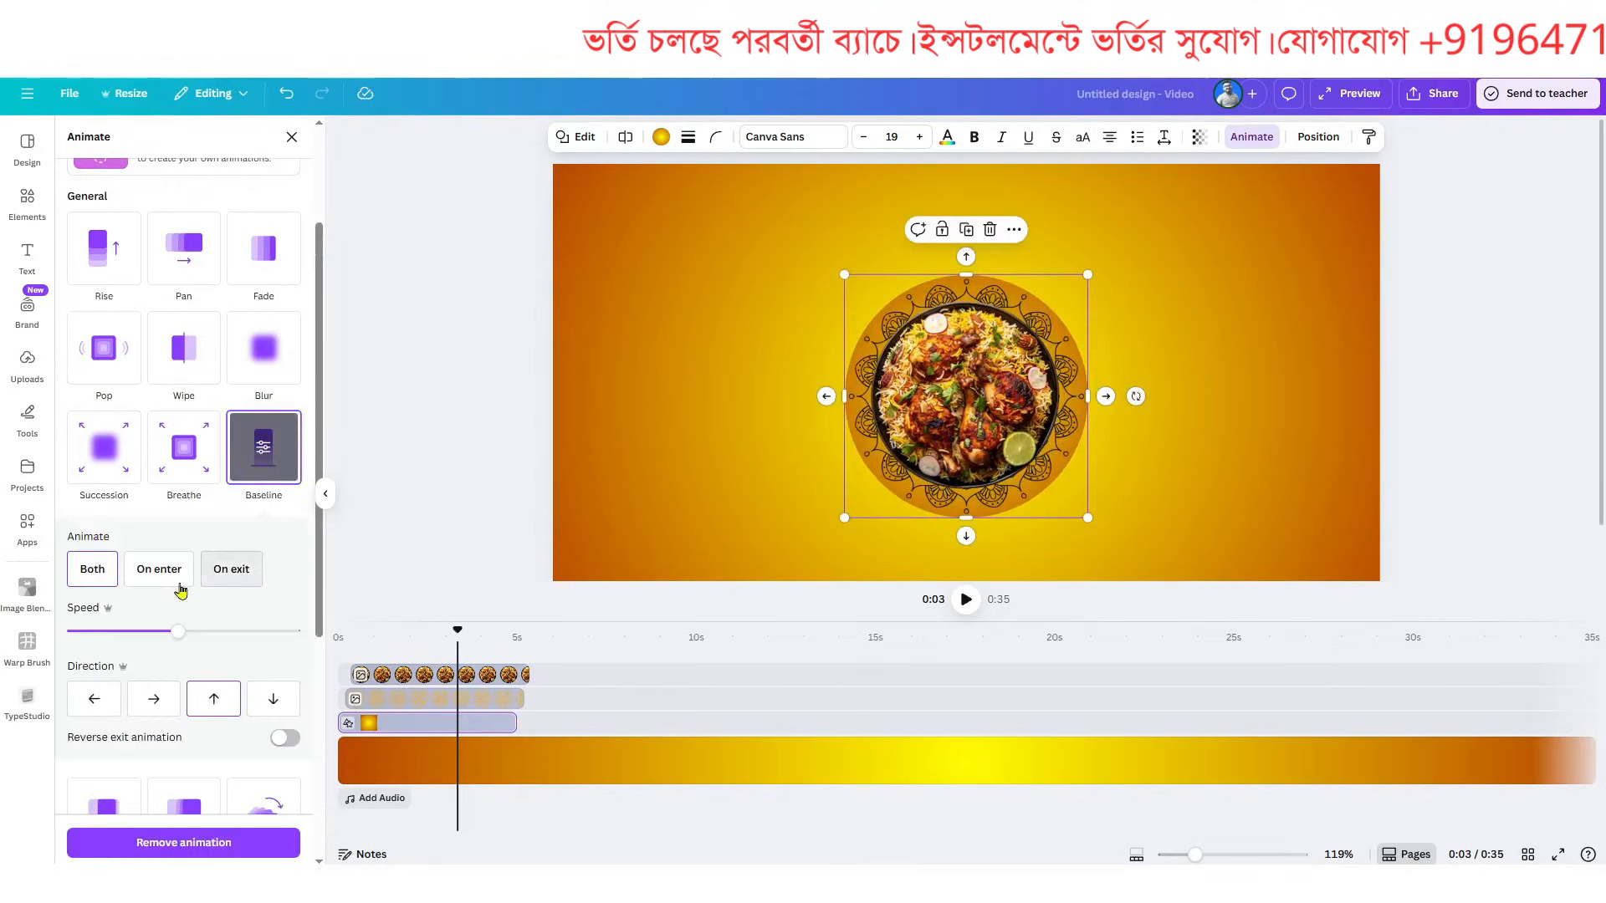
pyautogui.click(283, 739)
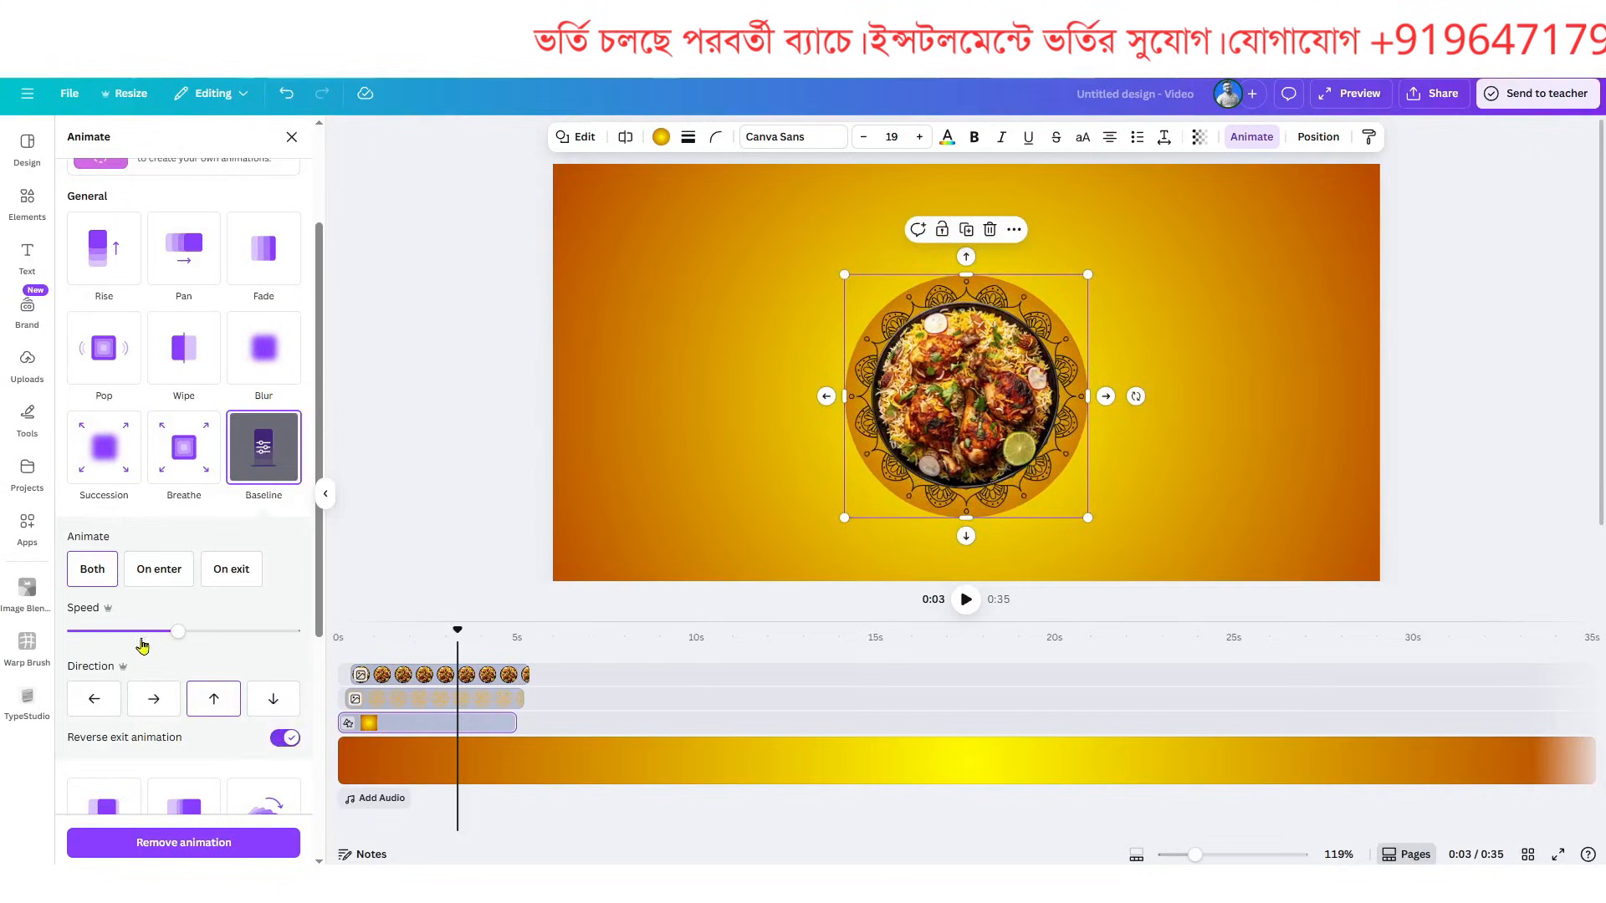
pyautogui.moveTo(180, 639); pyautogui.dragTo(167, 642)
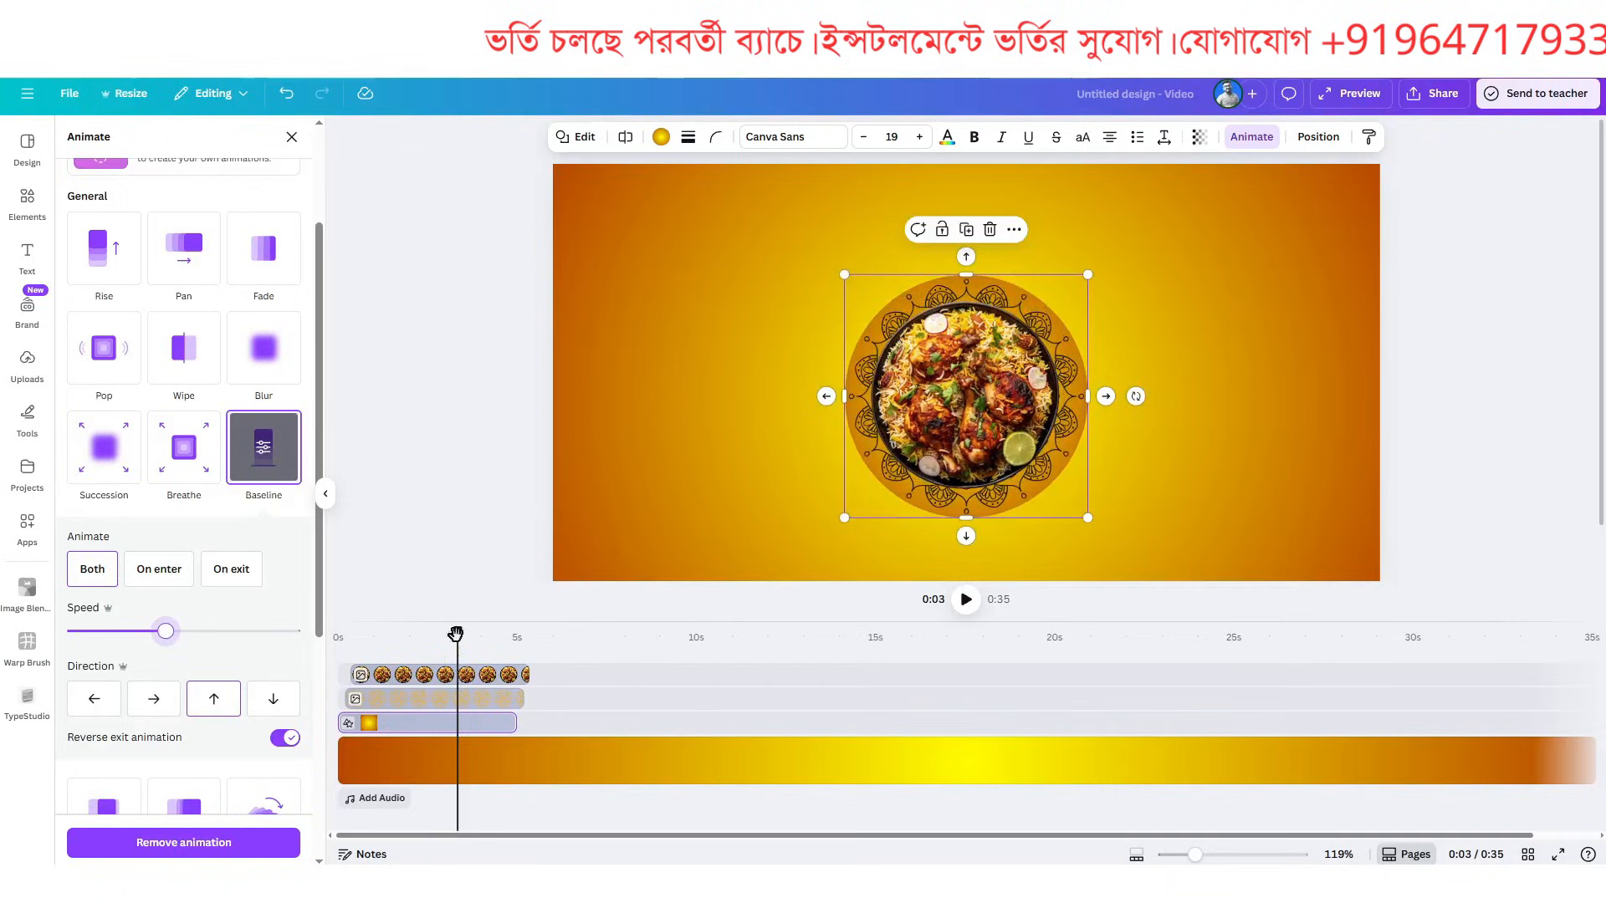
# - Shift the mandala's clip later in the timeline so it starts at about 0.7 s
pyautogui.moveTo(455, 639); pyautogui.dragTo(374, 662)
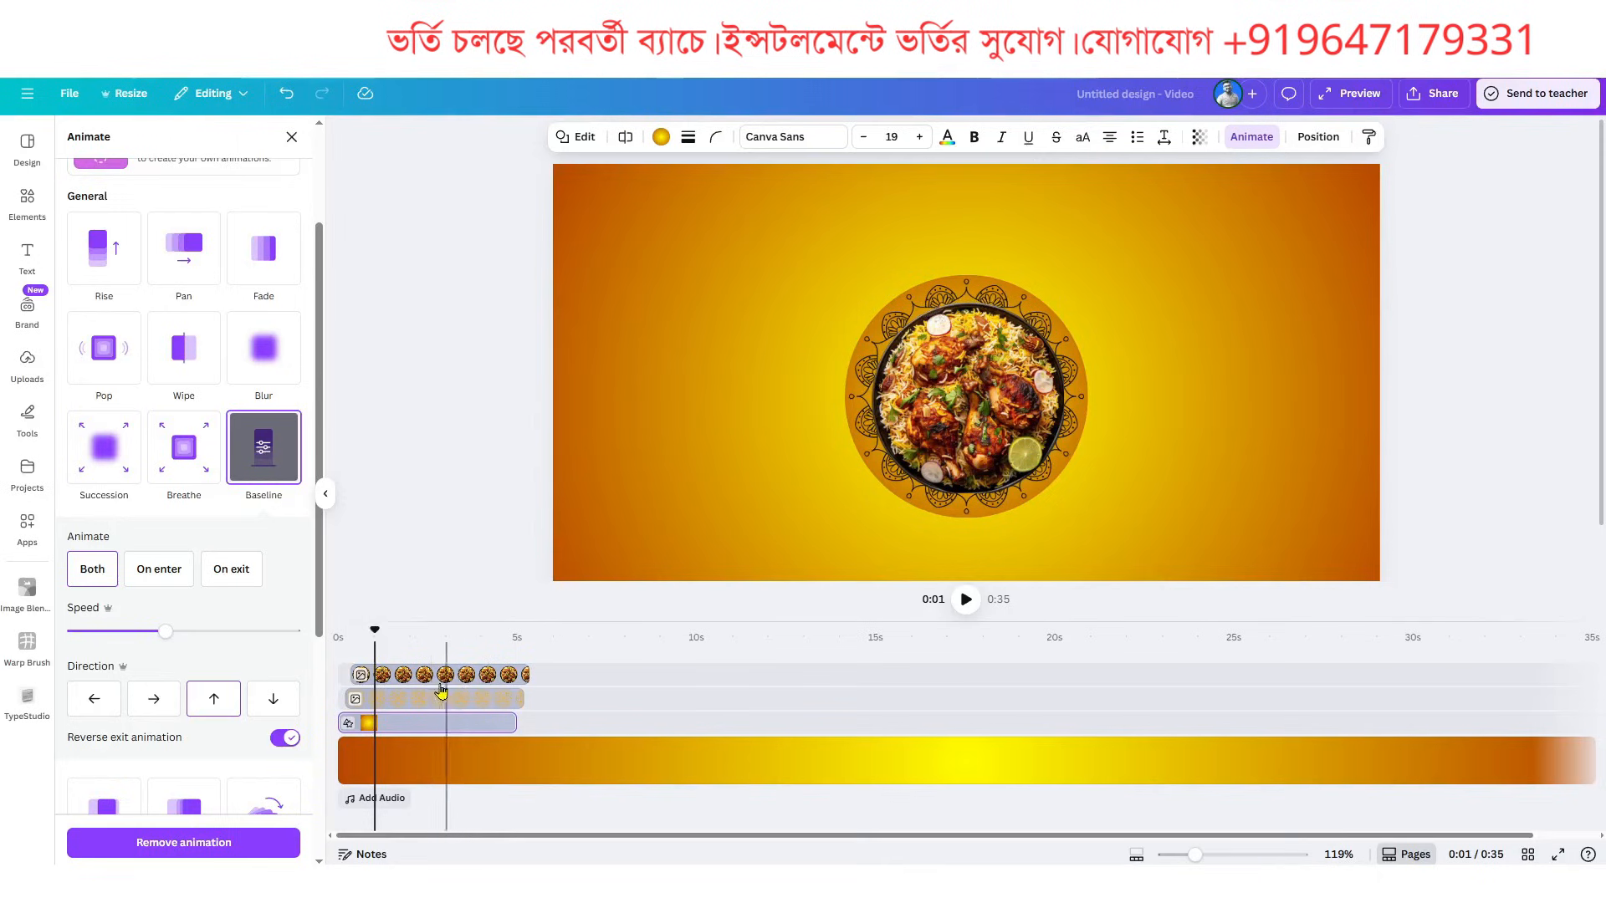
pyautogui.click(403, 699)
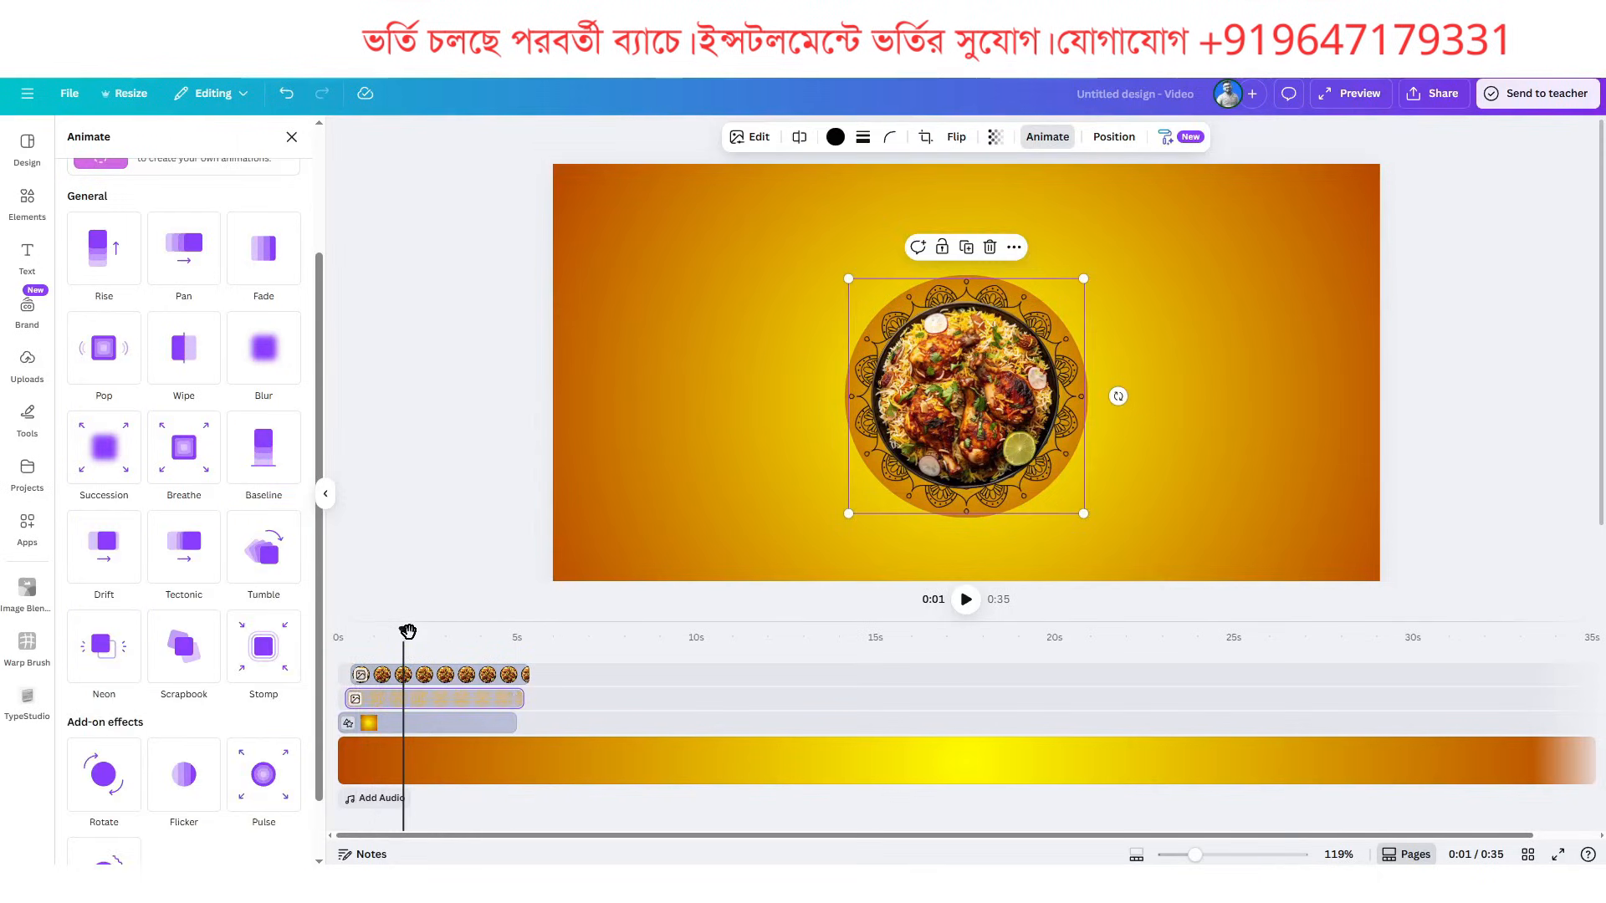
pyautogui.moveTo(403, 633); pyautogui.dragTo(395, 705)
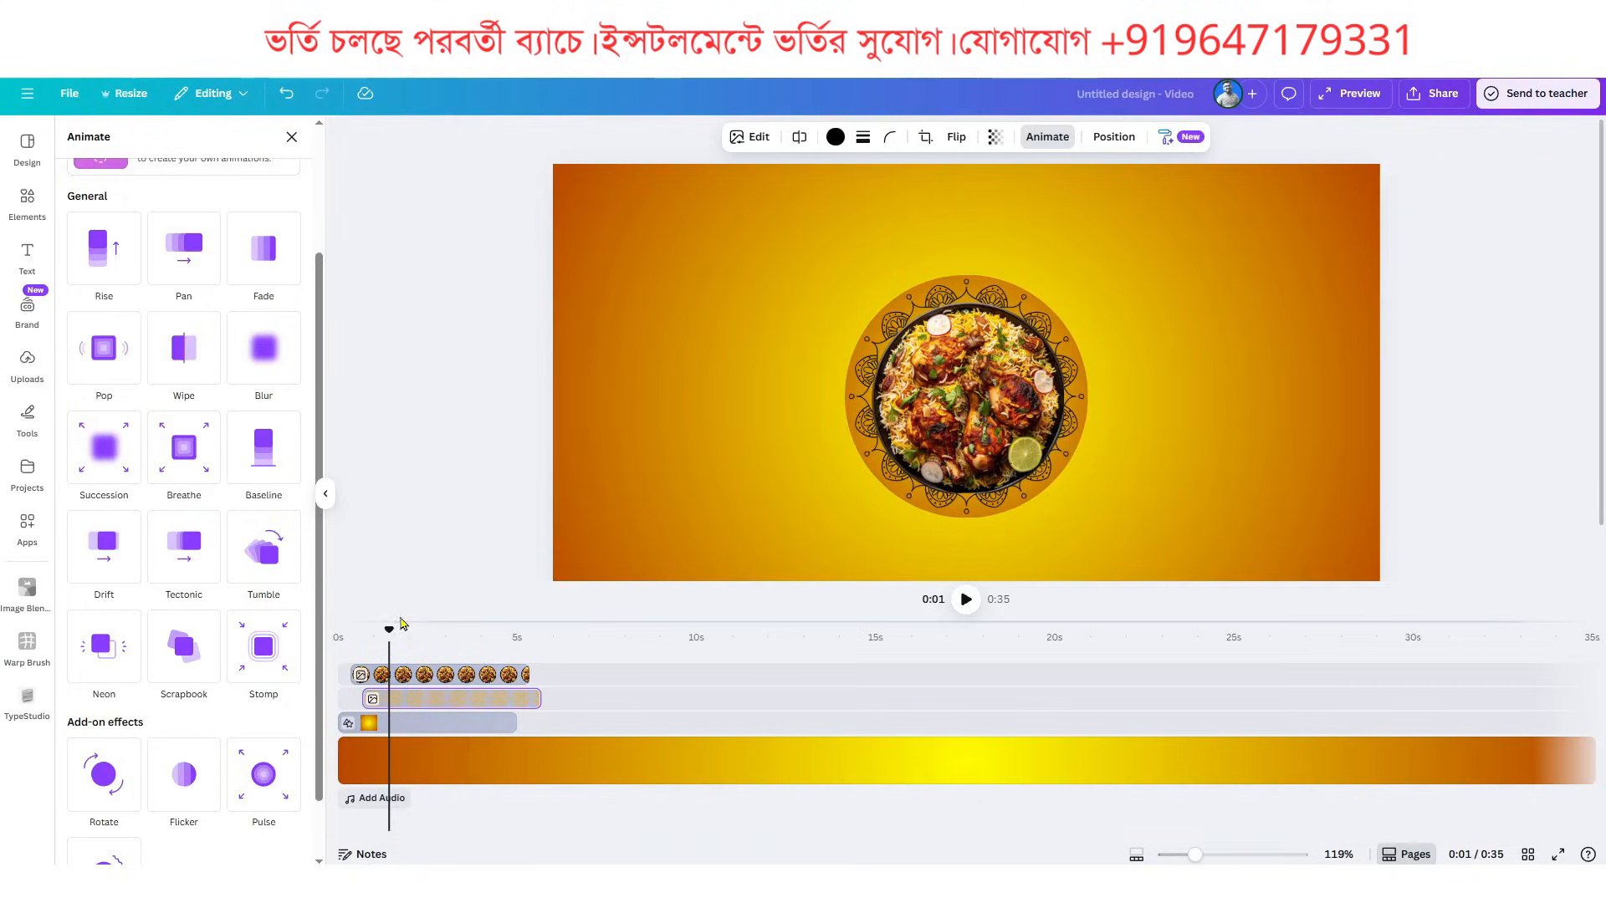
pyautogui.moveTo(389, 644)
pyautogui.mouseDown()
pyautogui.moveTo(337, 646)
pyautogui.moveTo(368, 650)
pyautogui.mouseUp()
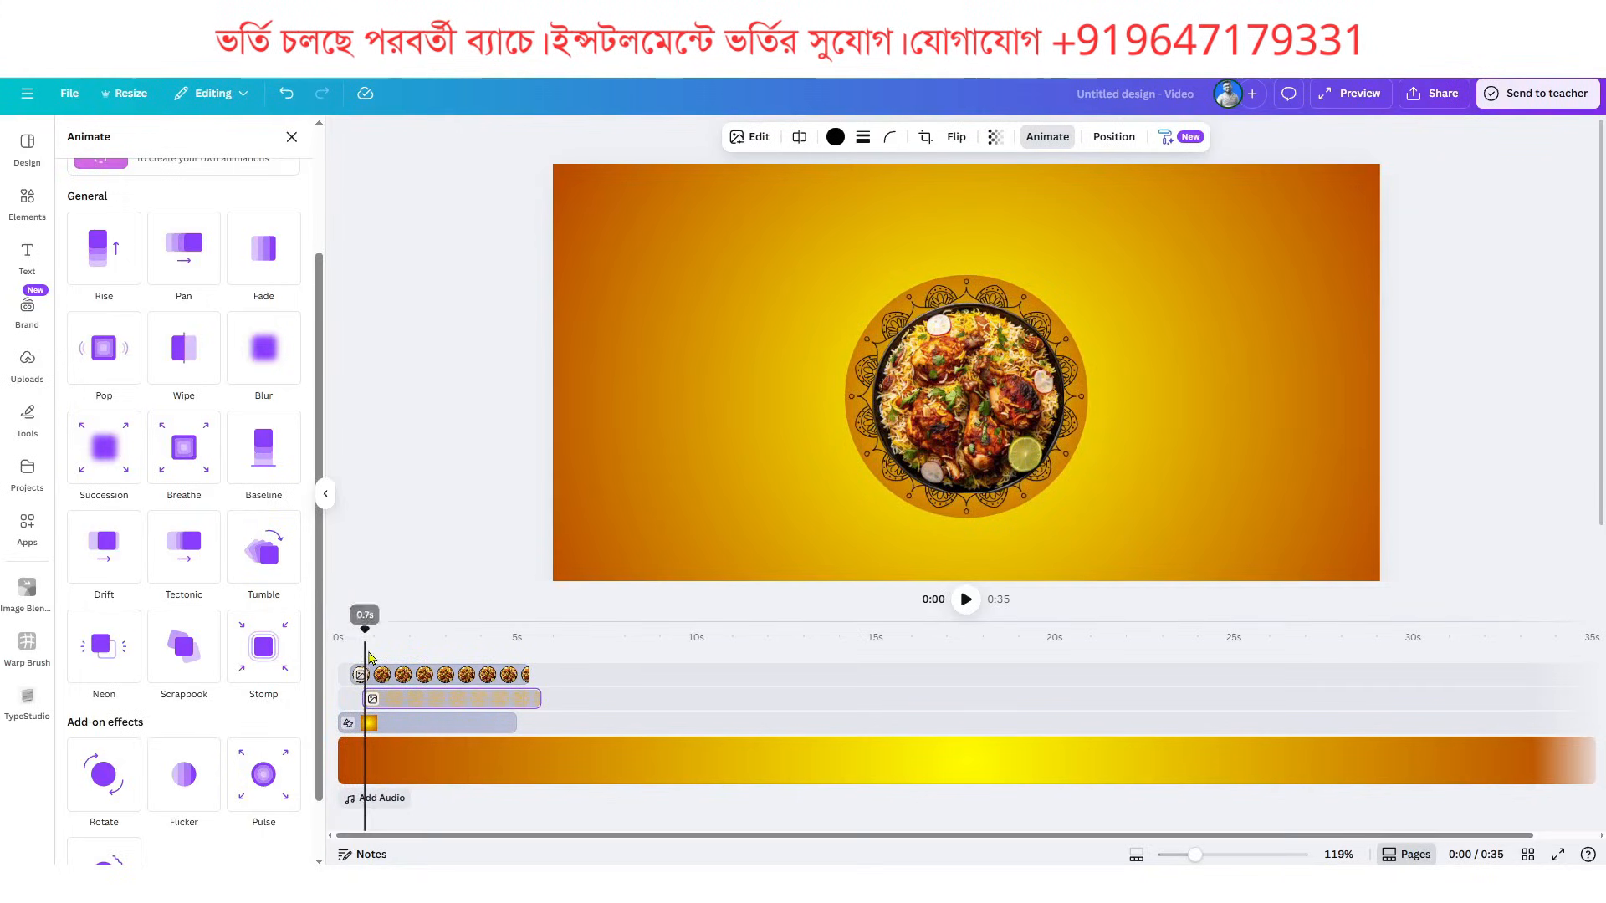
# - Animate the mandala with Pop on both enter and exit, and add a clockwise Rotate effect at reduced speed
pyautogui.scroll(3, 263, 444)
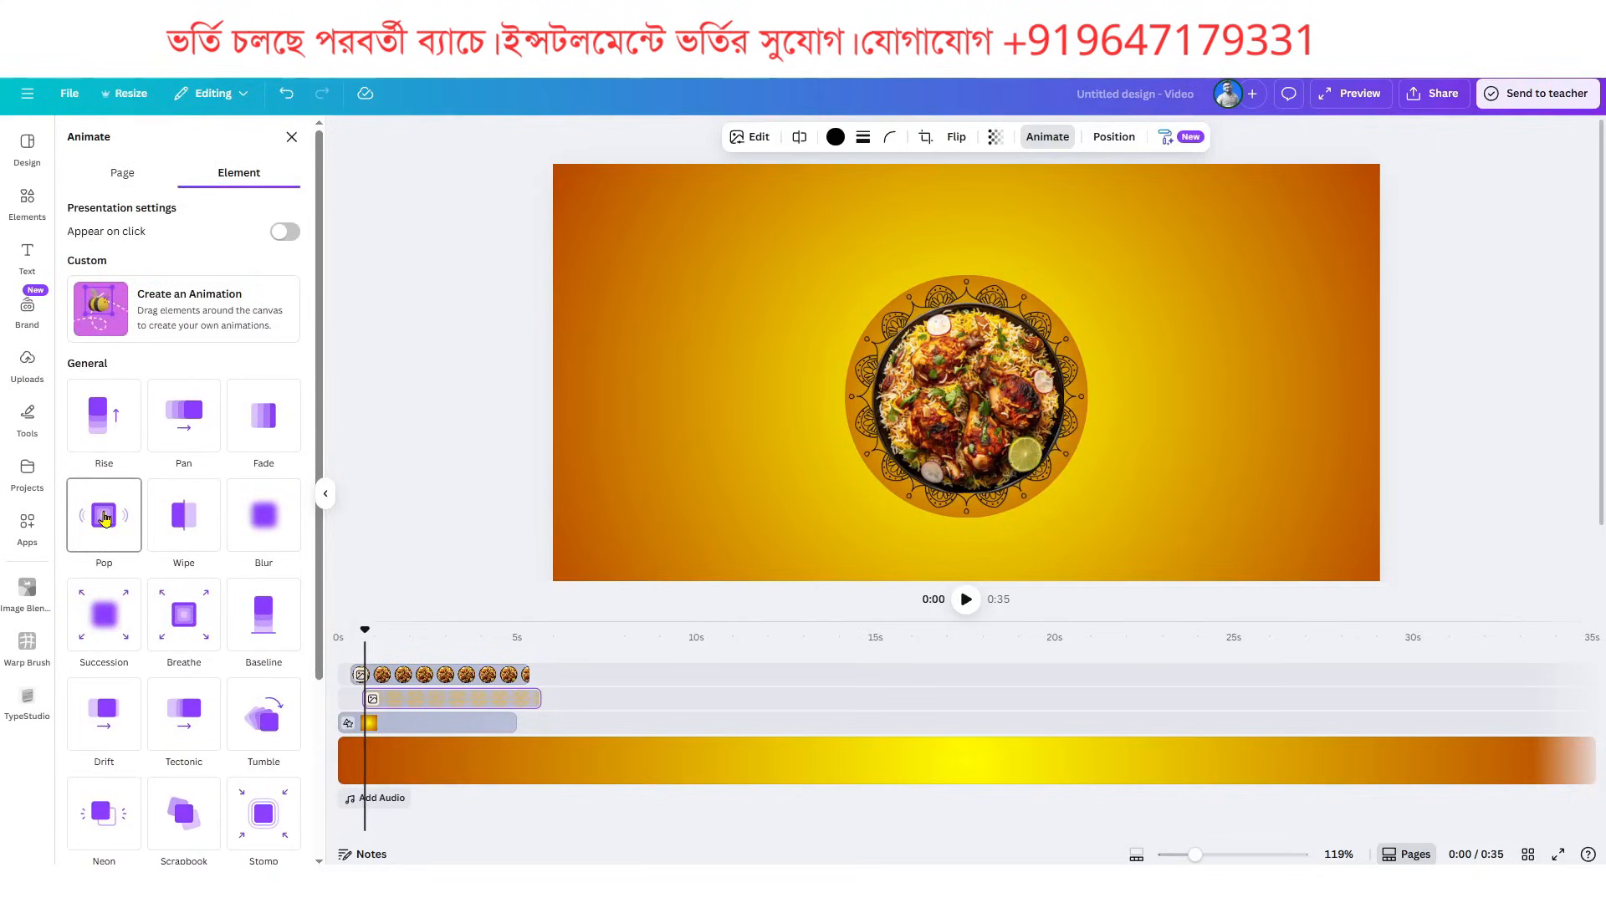
pyautogui.click(104, 518)
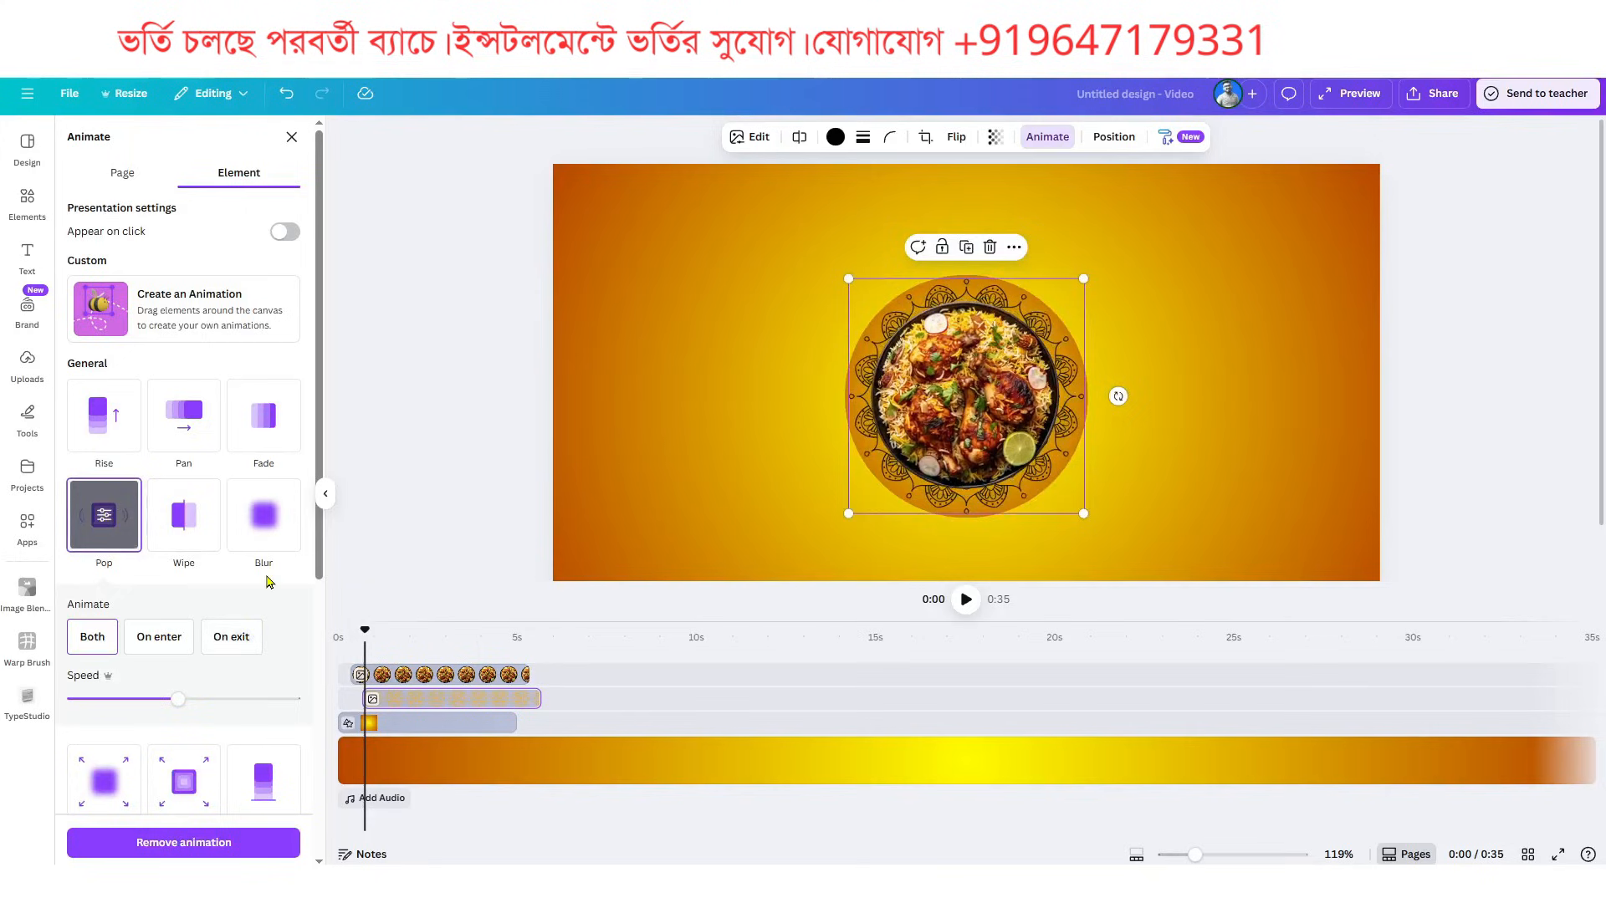
pyautogui.scroll(-5, 267, 582)
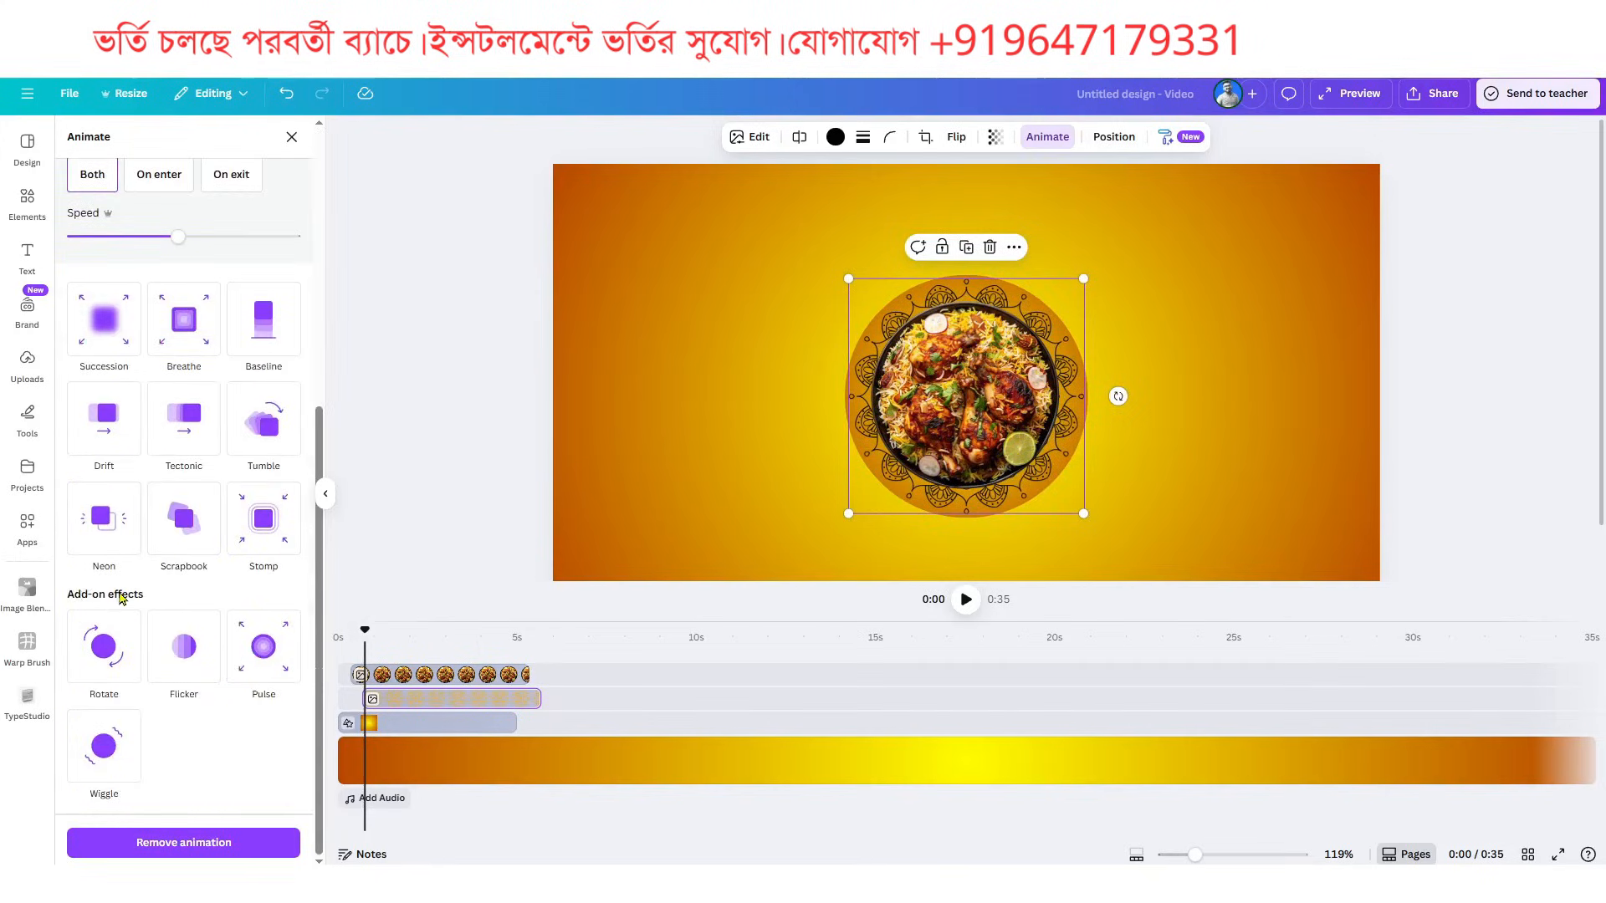
pyautogui.click(104, 656)
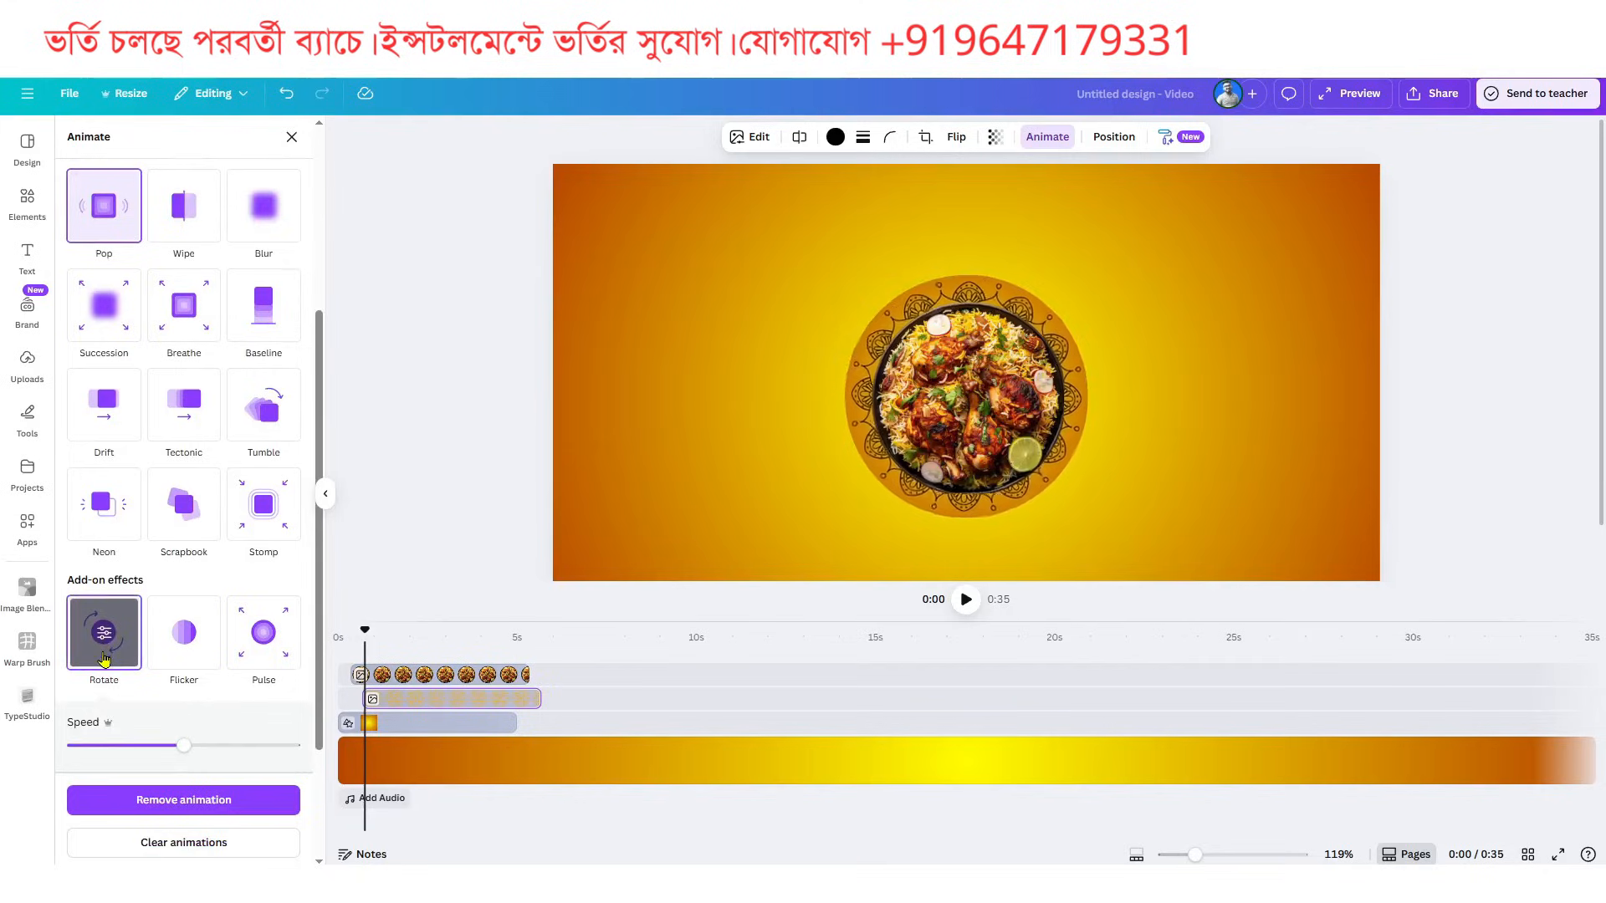
pyautogui.moveTo(170, 747); pyautogui.dragTo(132, 752)
pyautogui.scroll(-1, 130, 753)
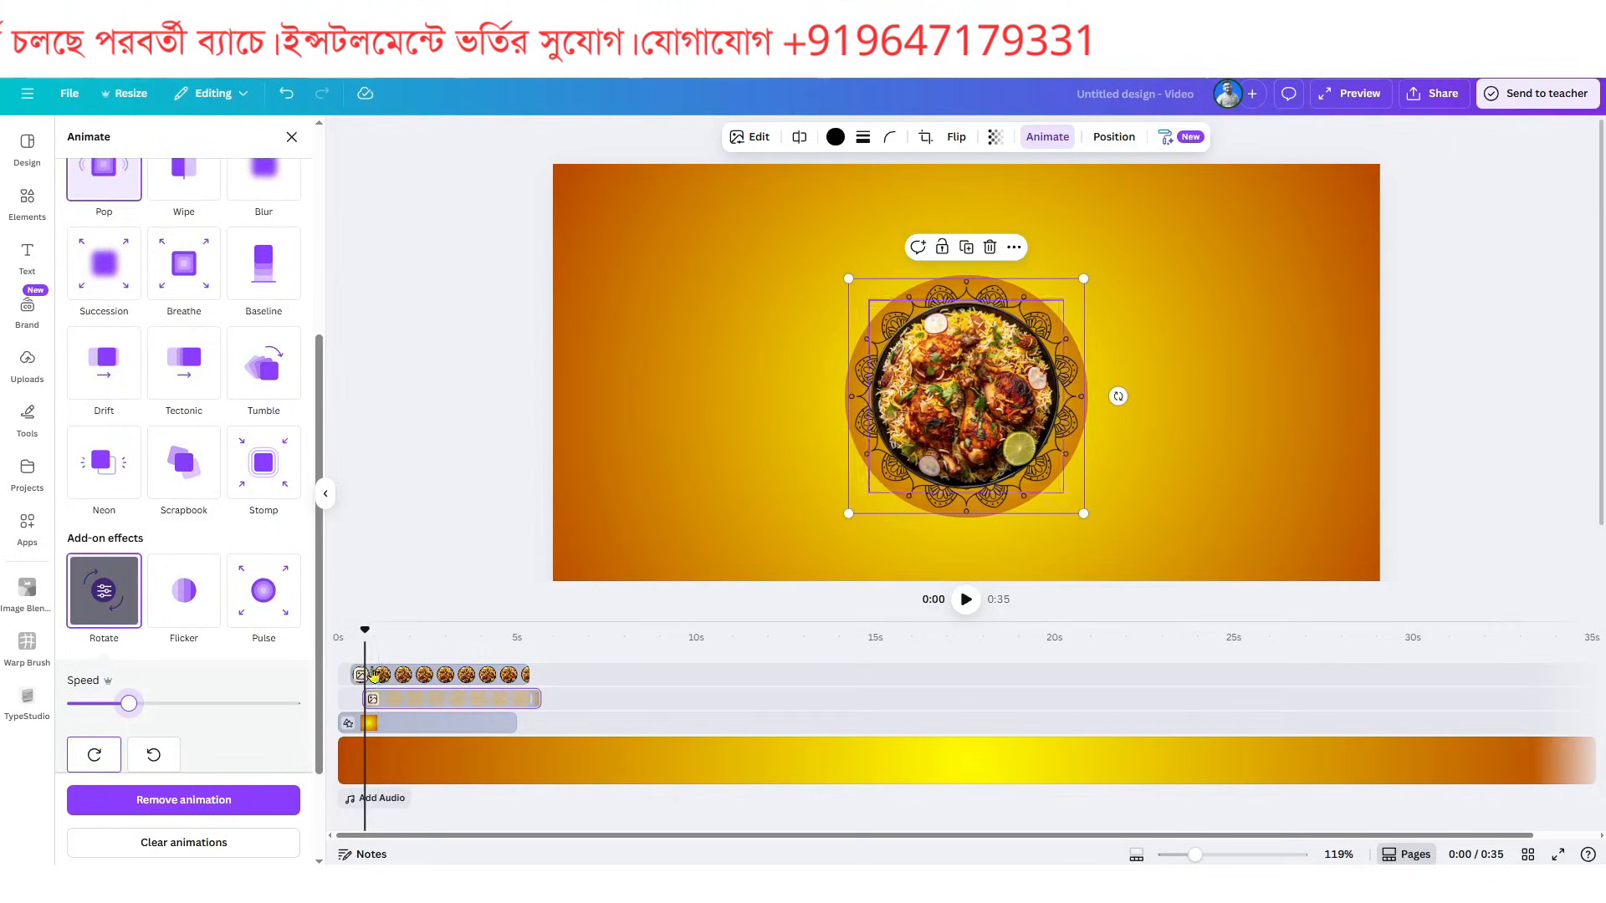
# - Start the biryani plate's clip at about 0.9 s, animating it with Pop on enter and exit plus a counter-clockwise Rotate effect
pyautogui.moveTo(361, 633)
pyautogui.mouseDown()
pyautogui.moveTo(405, 677)
pyautogui.moveTo(344, 637)
pyautogui.moveTo(333, 648)
pyautogui.moveTo(383, 648)
pyautogui.mouseUp()
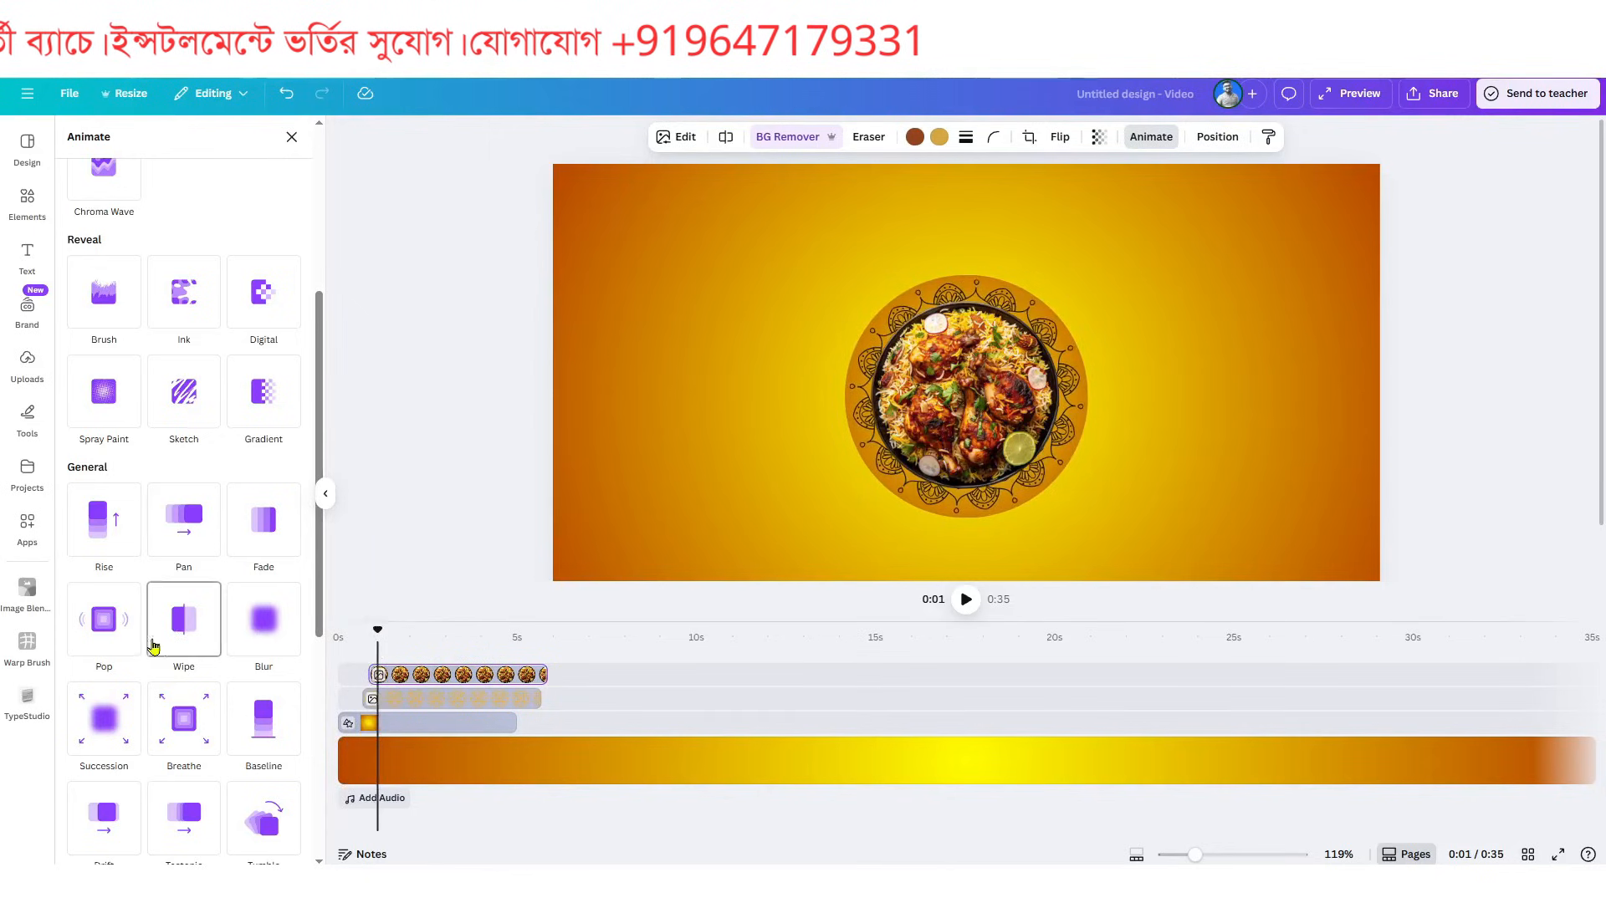
pyautogui.click(113, 625)
pyautogui.scroll(-10, 167, 635)
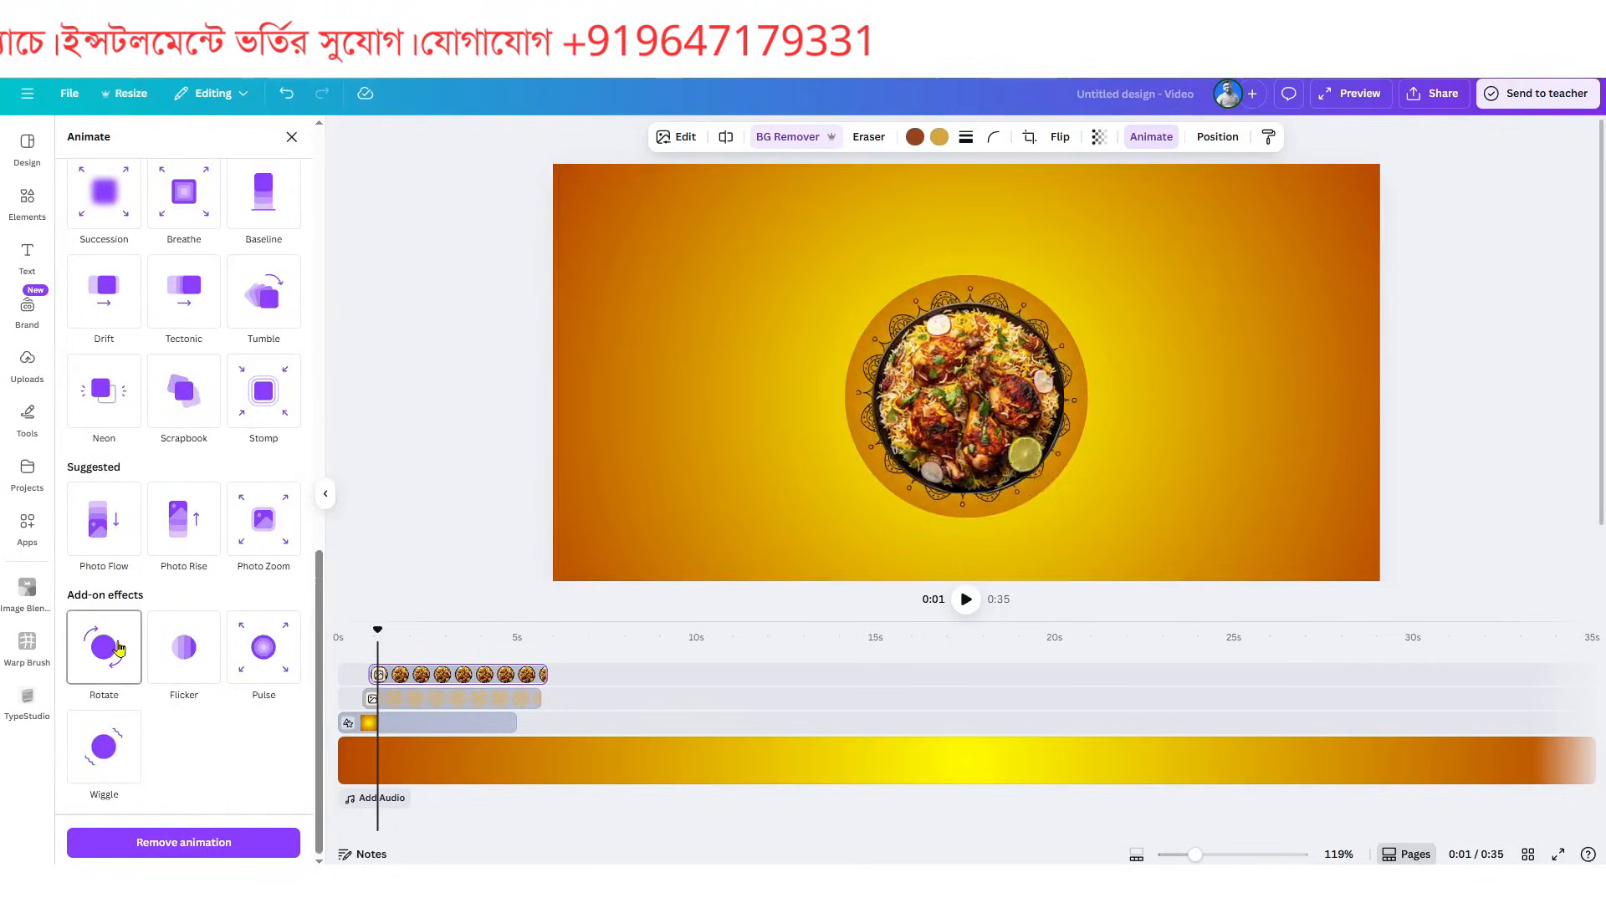
pyautogui.click(117, 651)
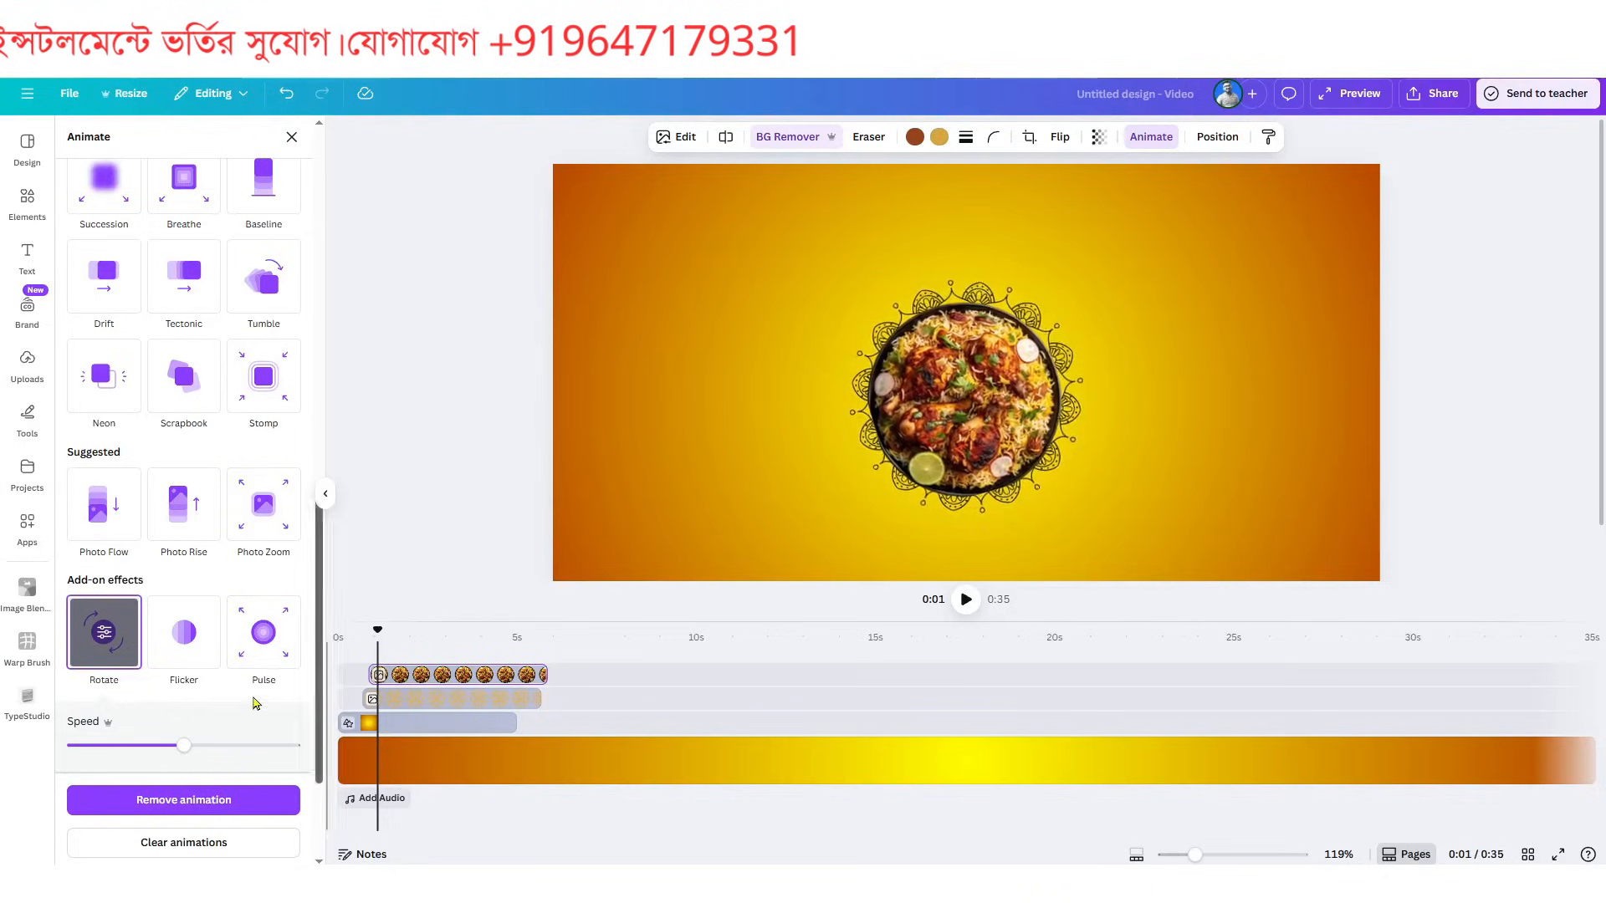
pyautogui.scroll(-3, 205, 706)
pyautogui.click(165, 633)
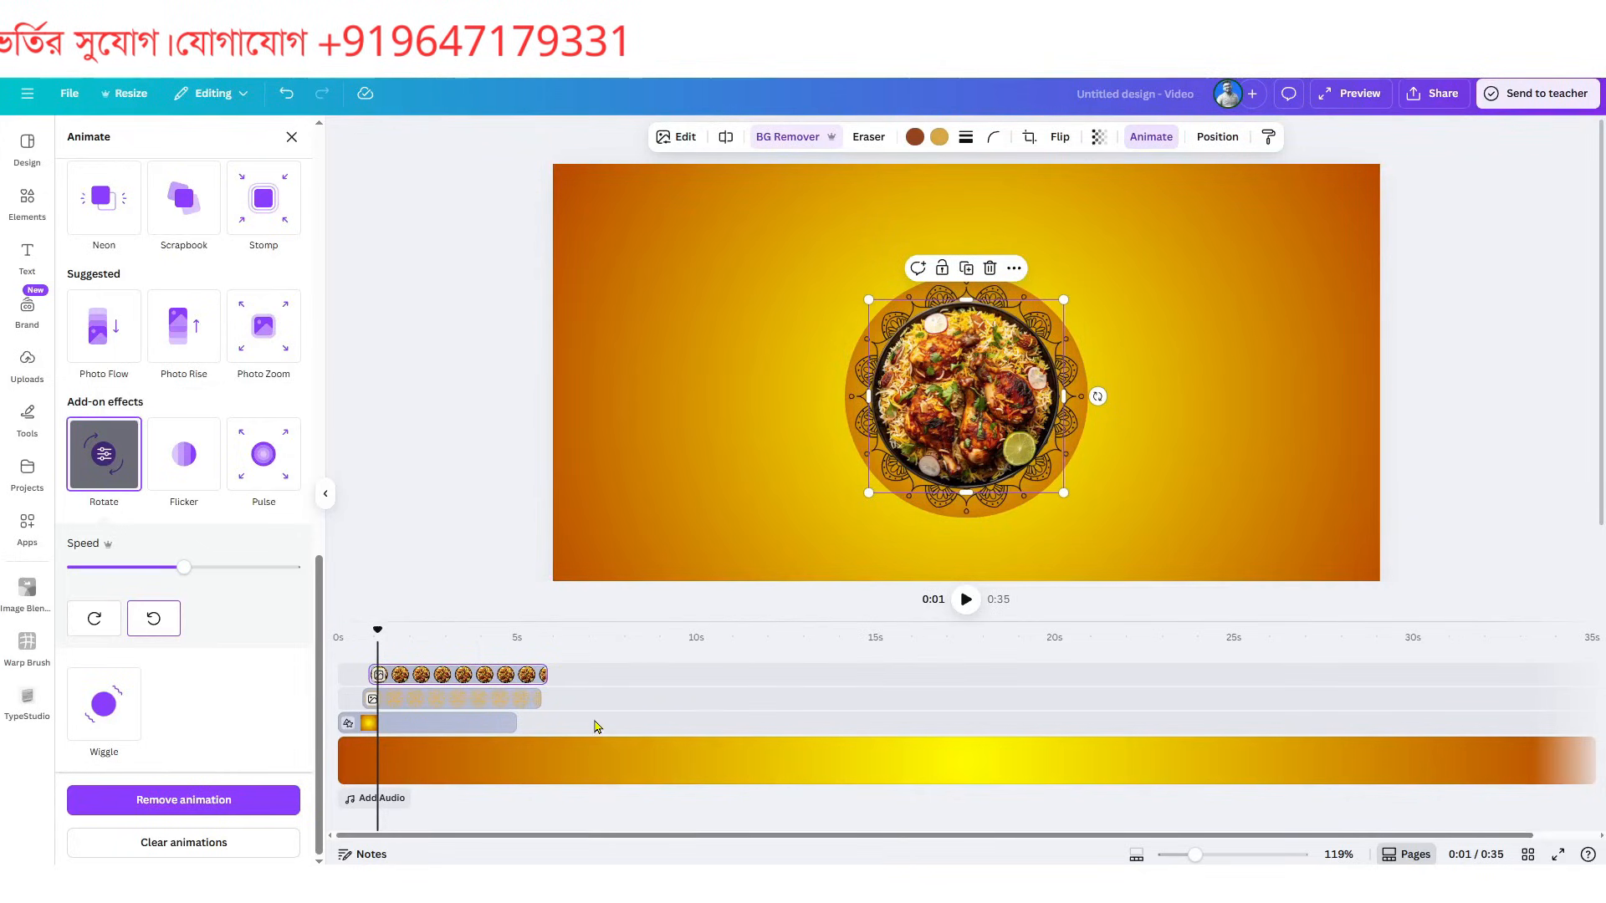
# - Extend the circle, mandala and biryani plate clips to end at about 34.5 s, just before the video's end
pyautogui.moveTo(652, 727); pyautogui.dragTo(1510, 728)
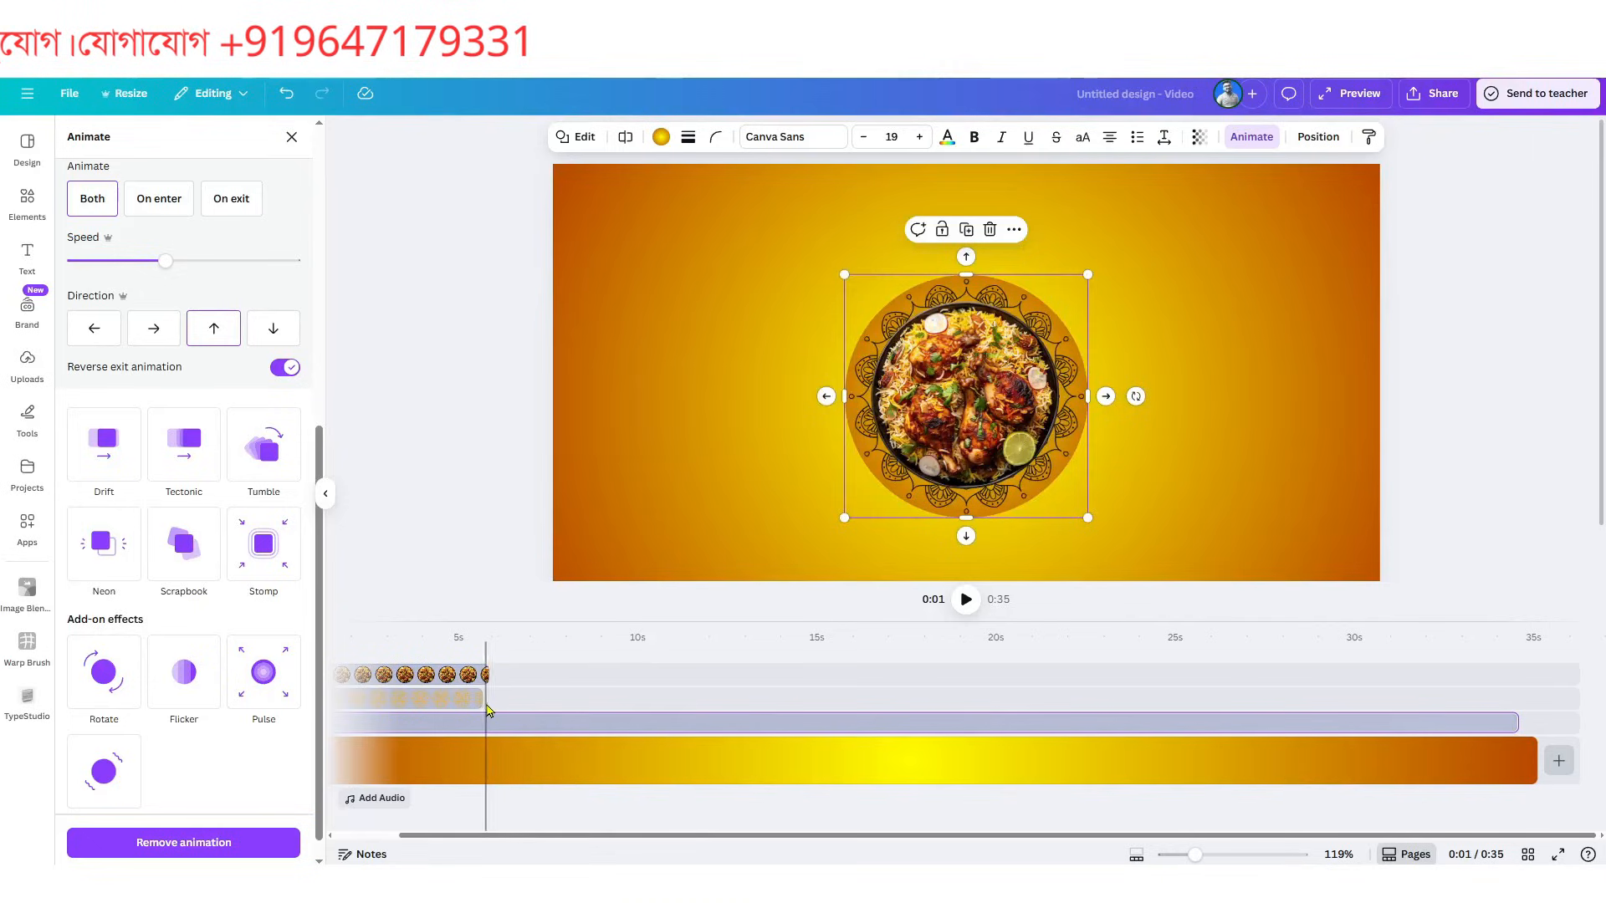
pyautogui.moveTo(479, 701); pyautogui.dragTo(1512, 802)
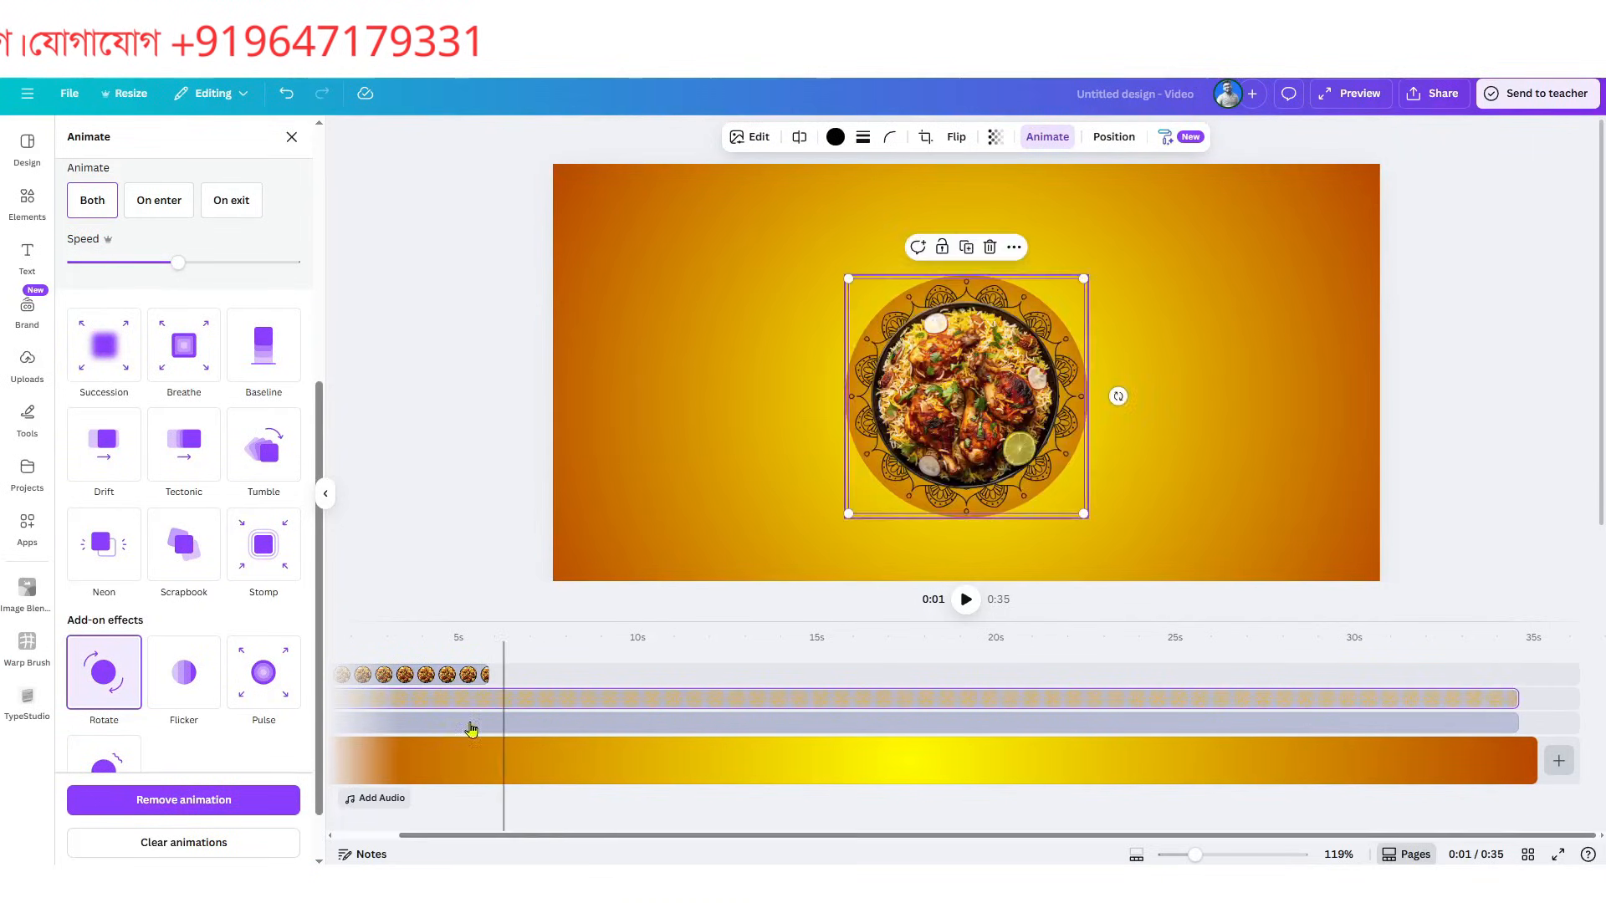
pyautogui.moveTo(490, 674); pyautogui.dragTo(1513, 766)
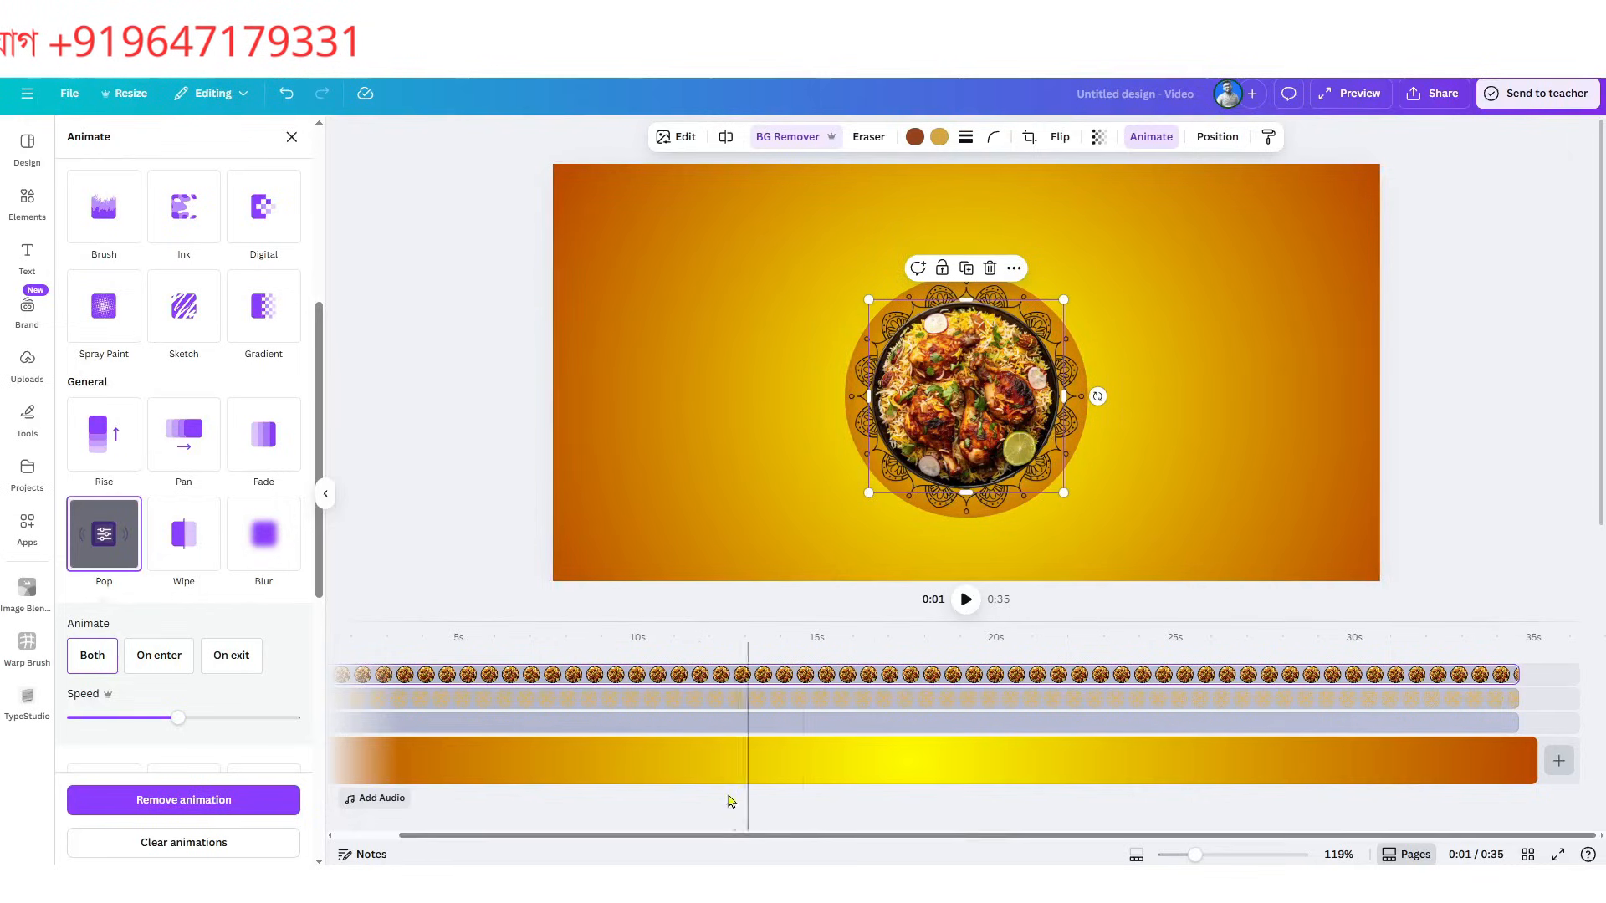
# - Insert a pill shape from the basic shapes at the 1.0 s mark of the timeline
pyautogui.moveTo(506, 844); pyautogui.dragTo(430, 842)
pyautogui.moveTo(377, 629)
pyautogui.mouseDown()
pyautogui.moveTo(337, 642)
pyautogui.moveTo(381, 641)
pyautogui.mouseUp()
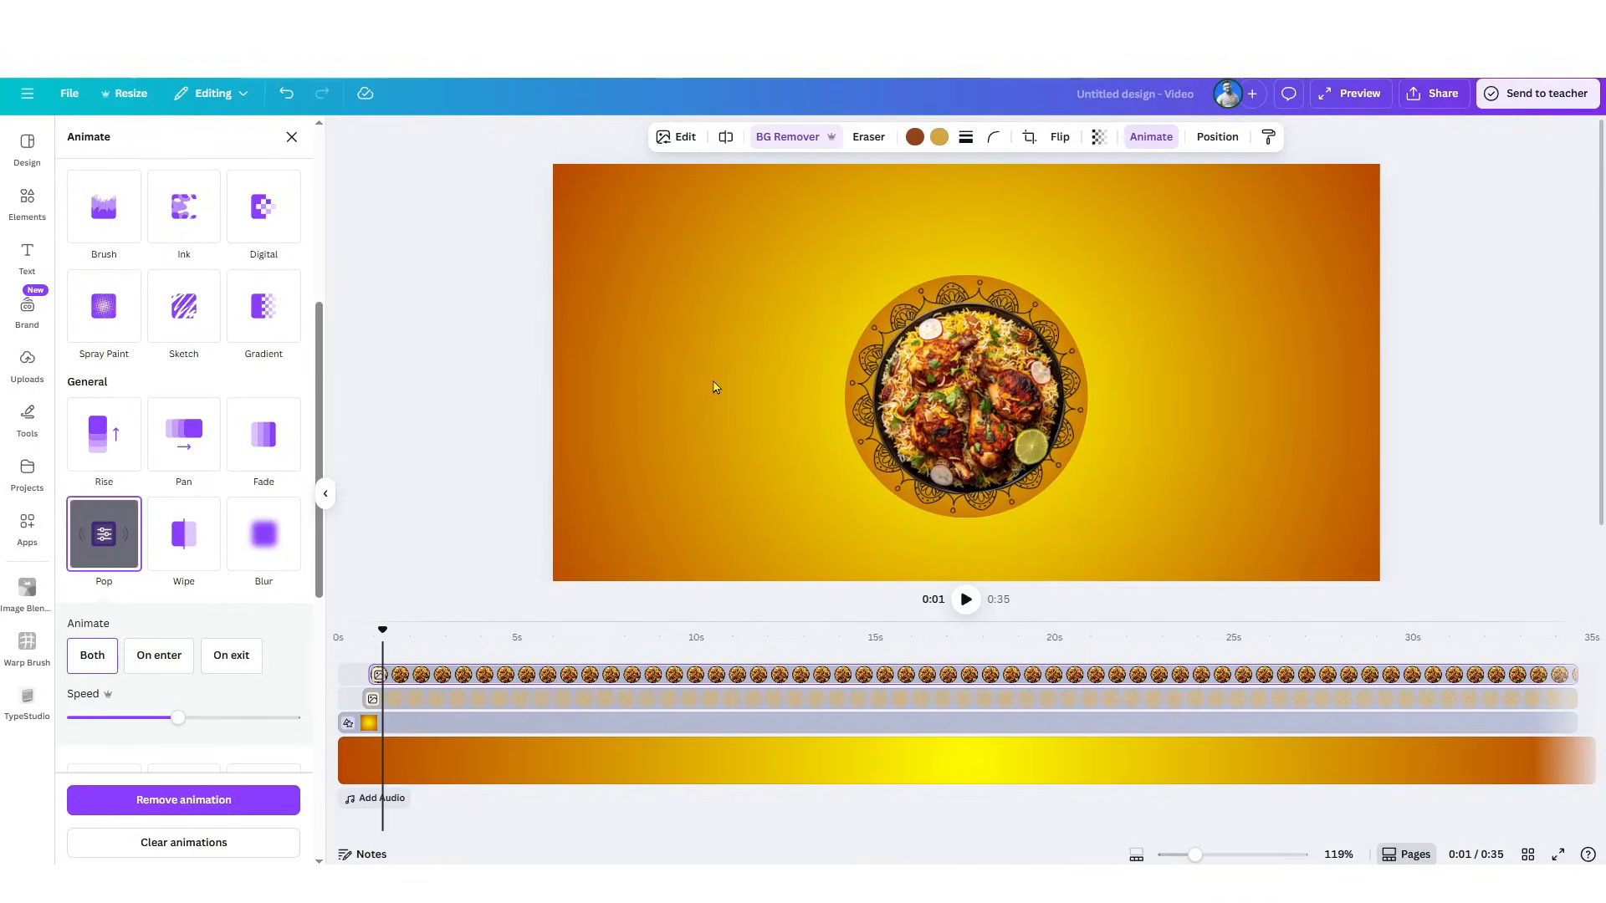
pyautogui.moveTo(382, 631); pyautogui.dragTo(377, 648)
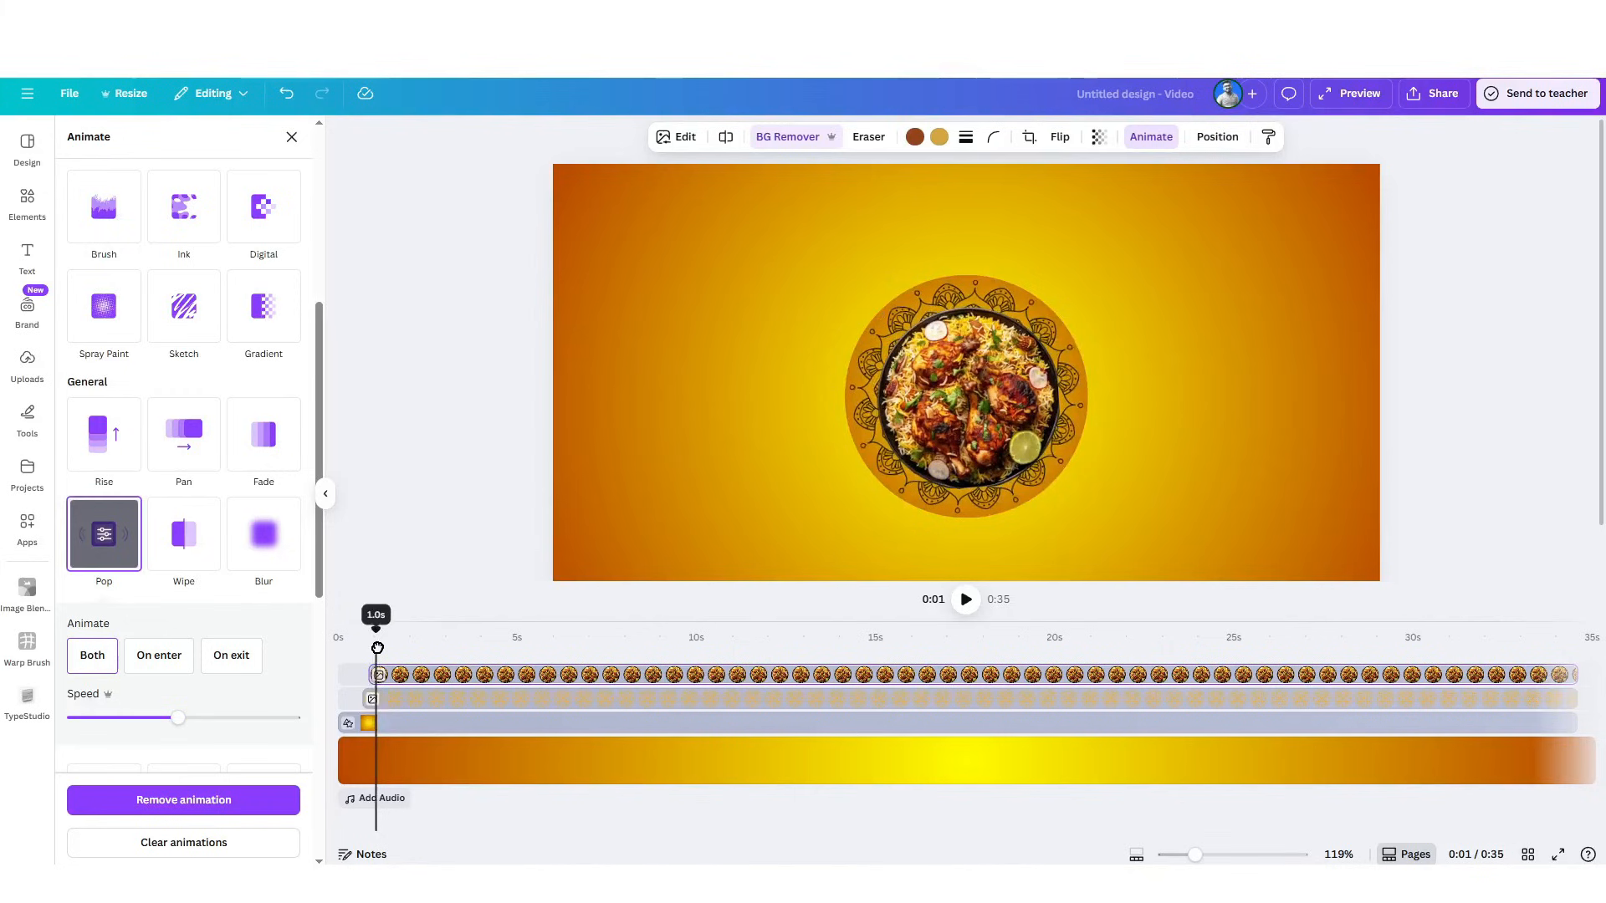
pyautogui.scroll(3, 226, 513)
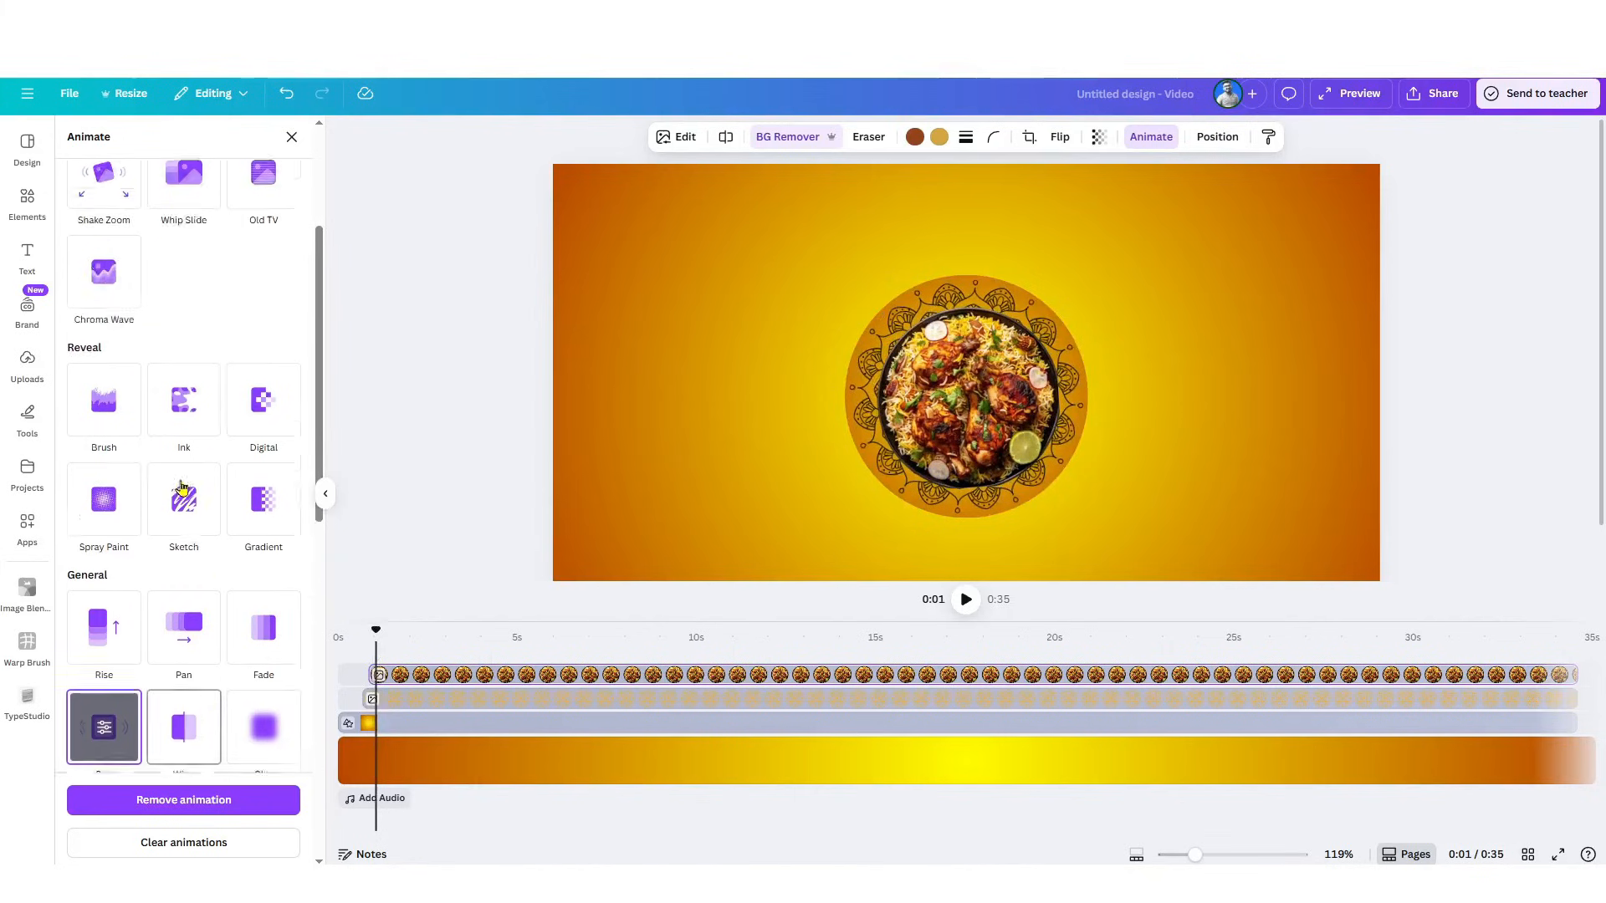
pyautogui.click(38, 205)
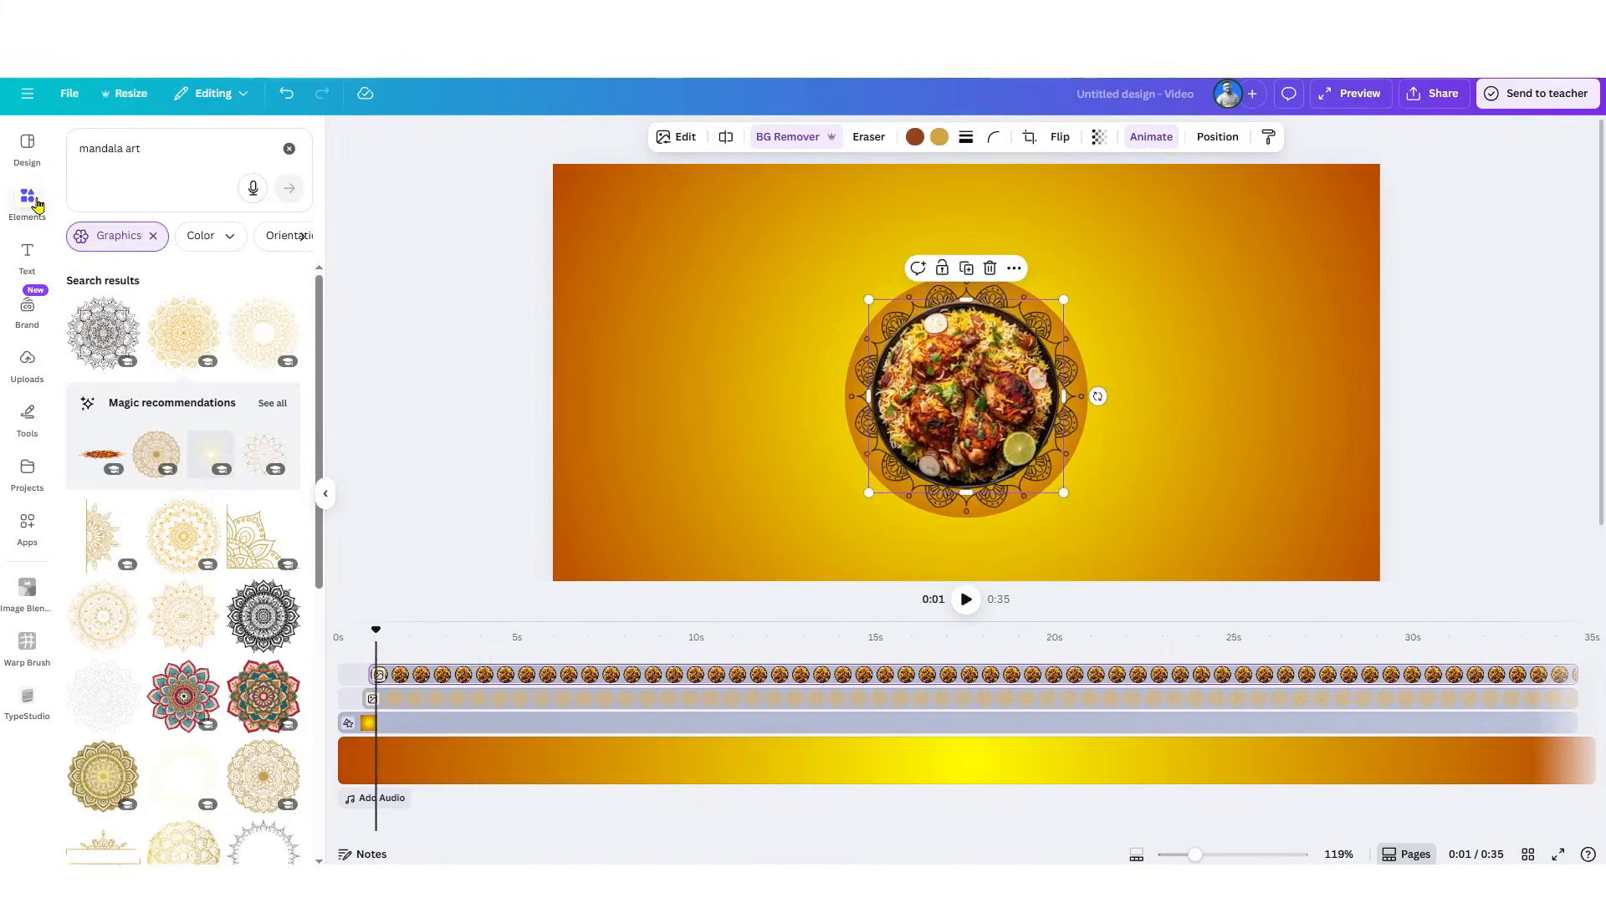
pyautogui.click(152, 237)
pyautogui.click(289, 148)
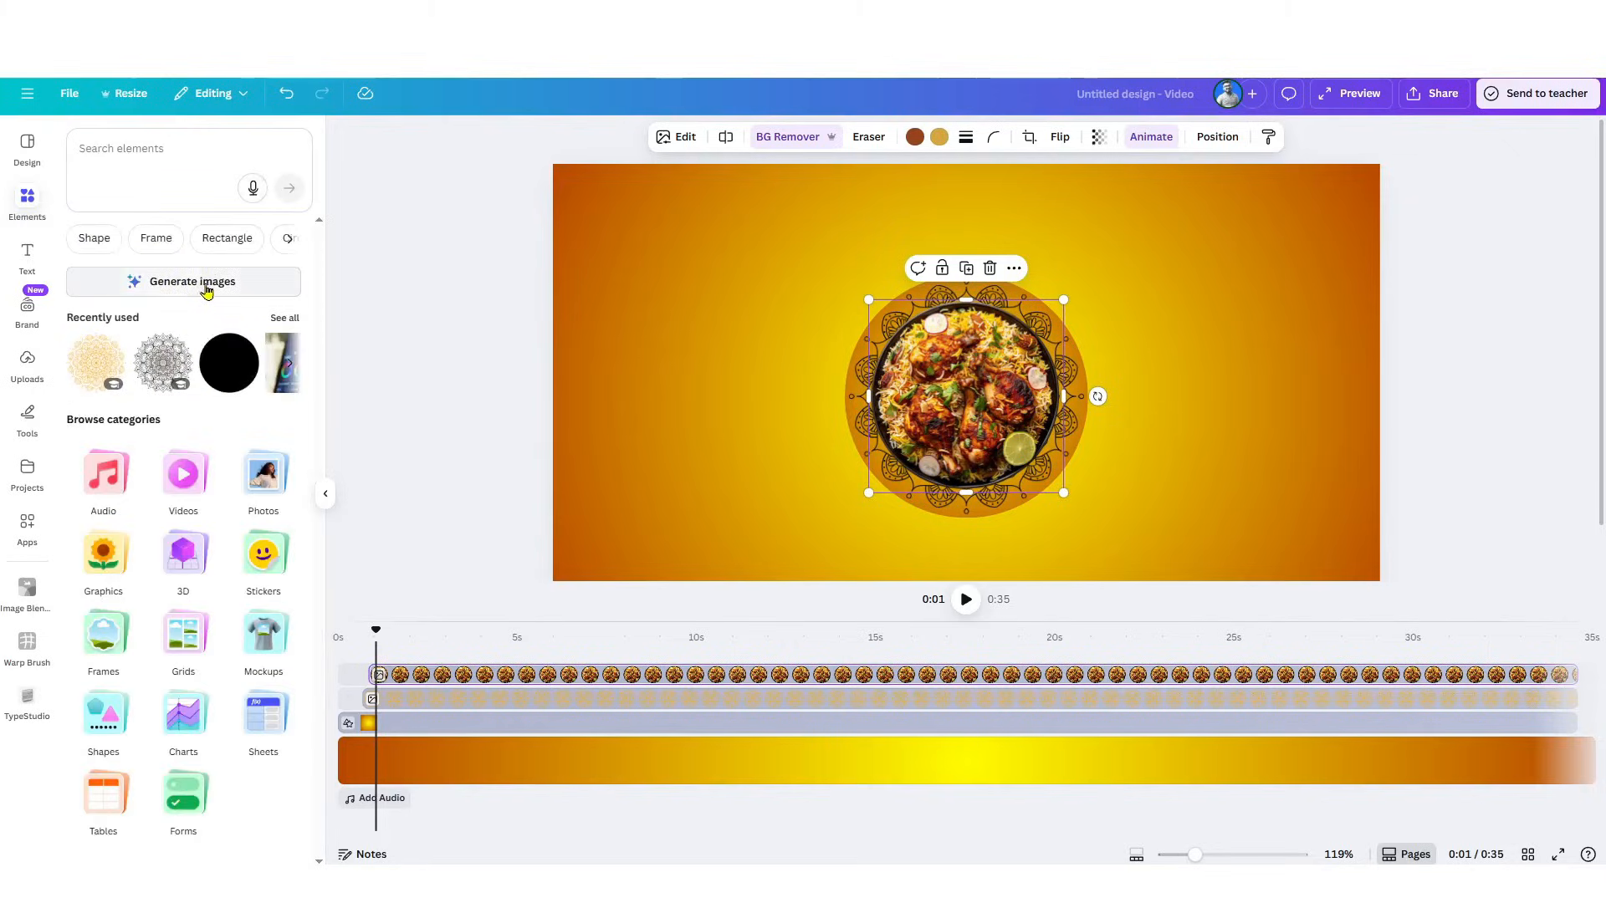
pyautogui.click(87, 240)
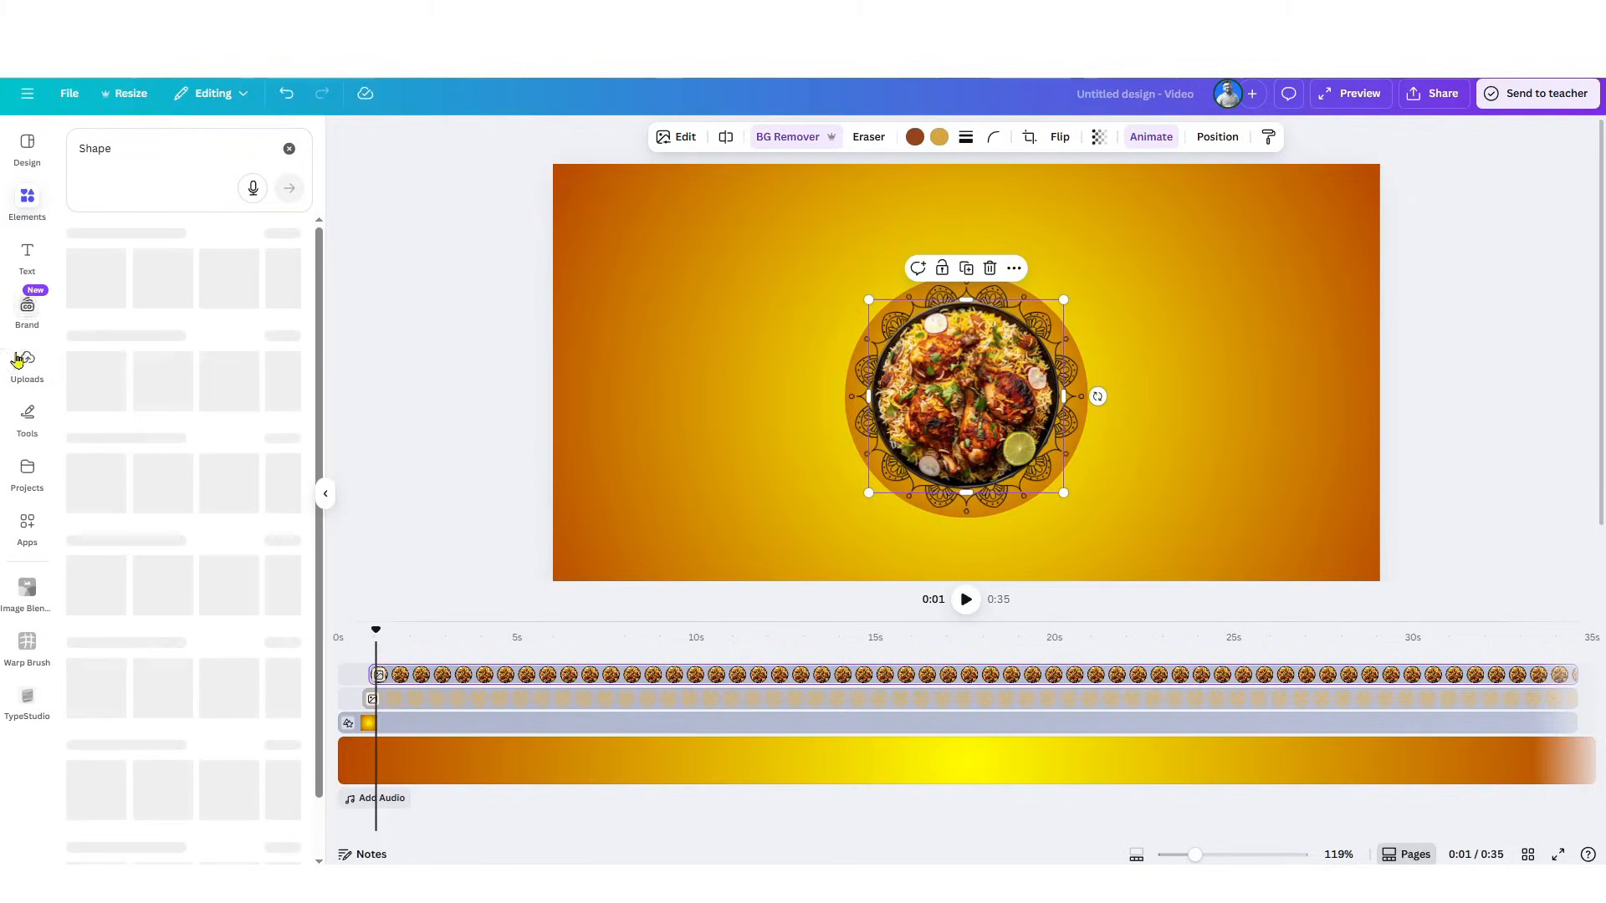
pyautogui.click(284, 323)
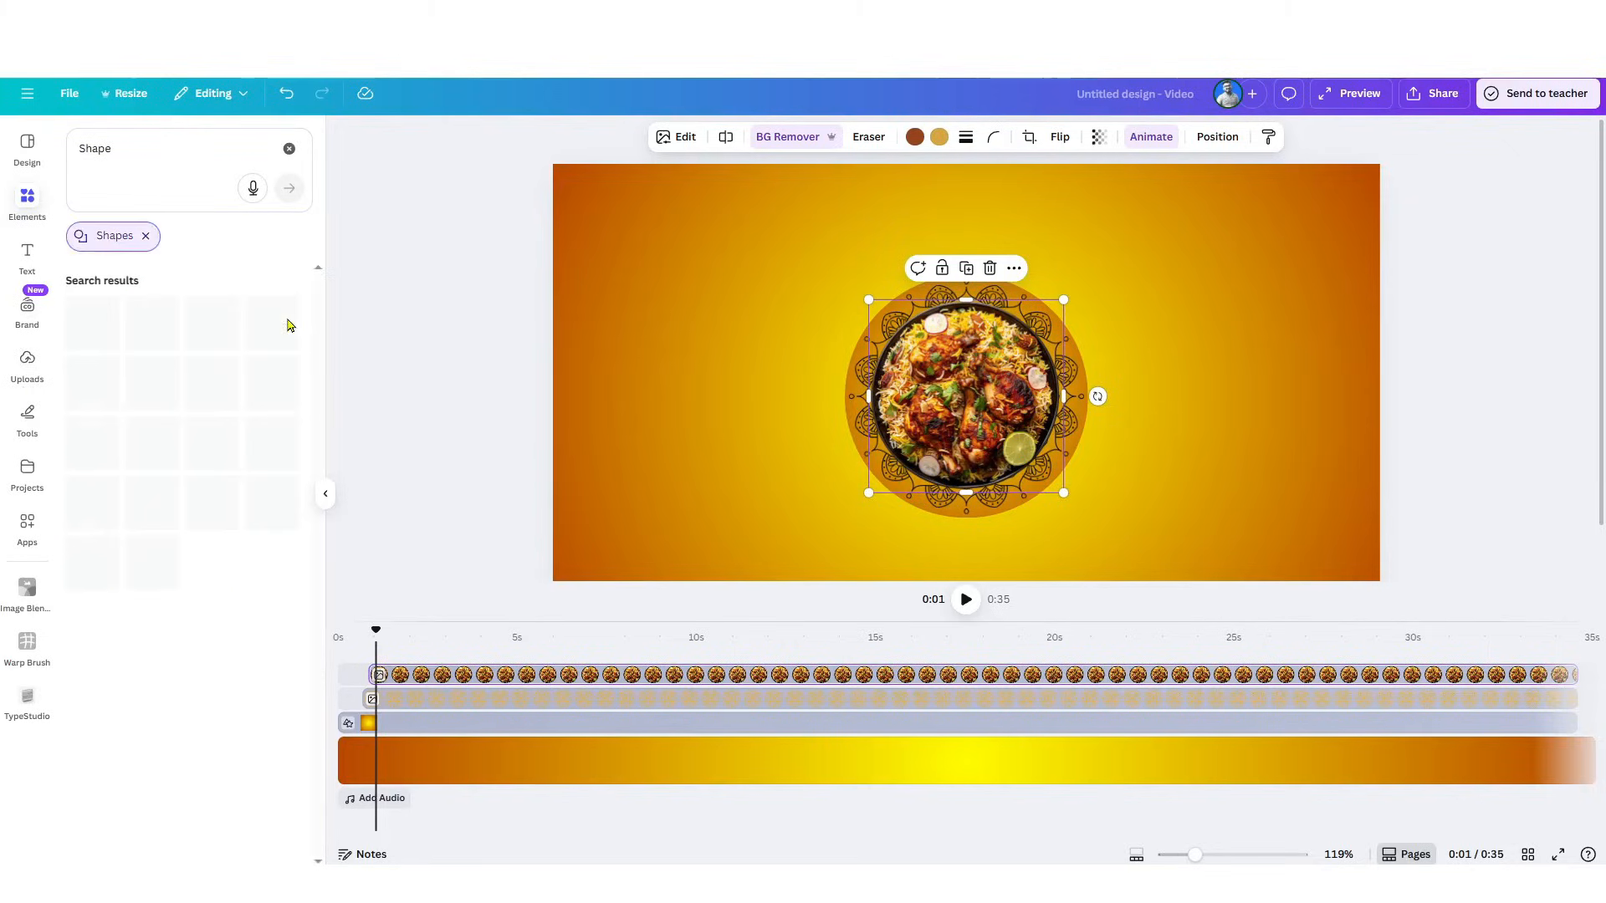
pyautogui.click(83, 390)
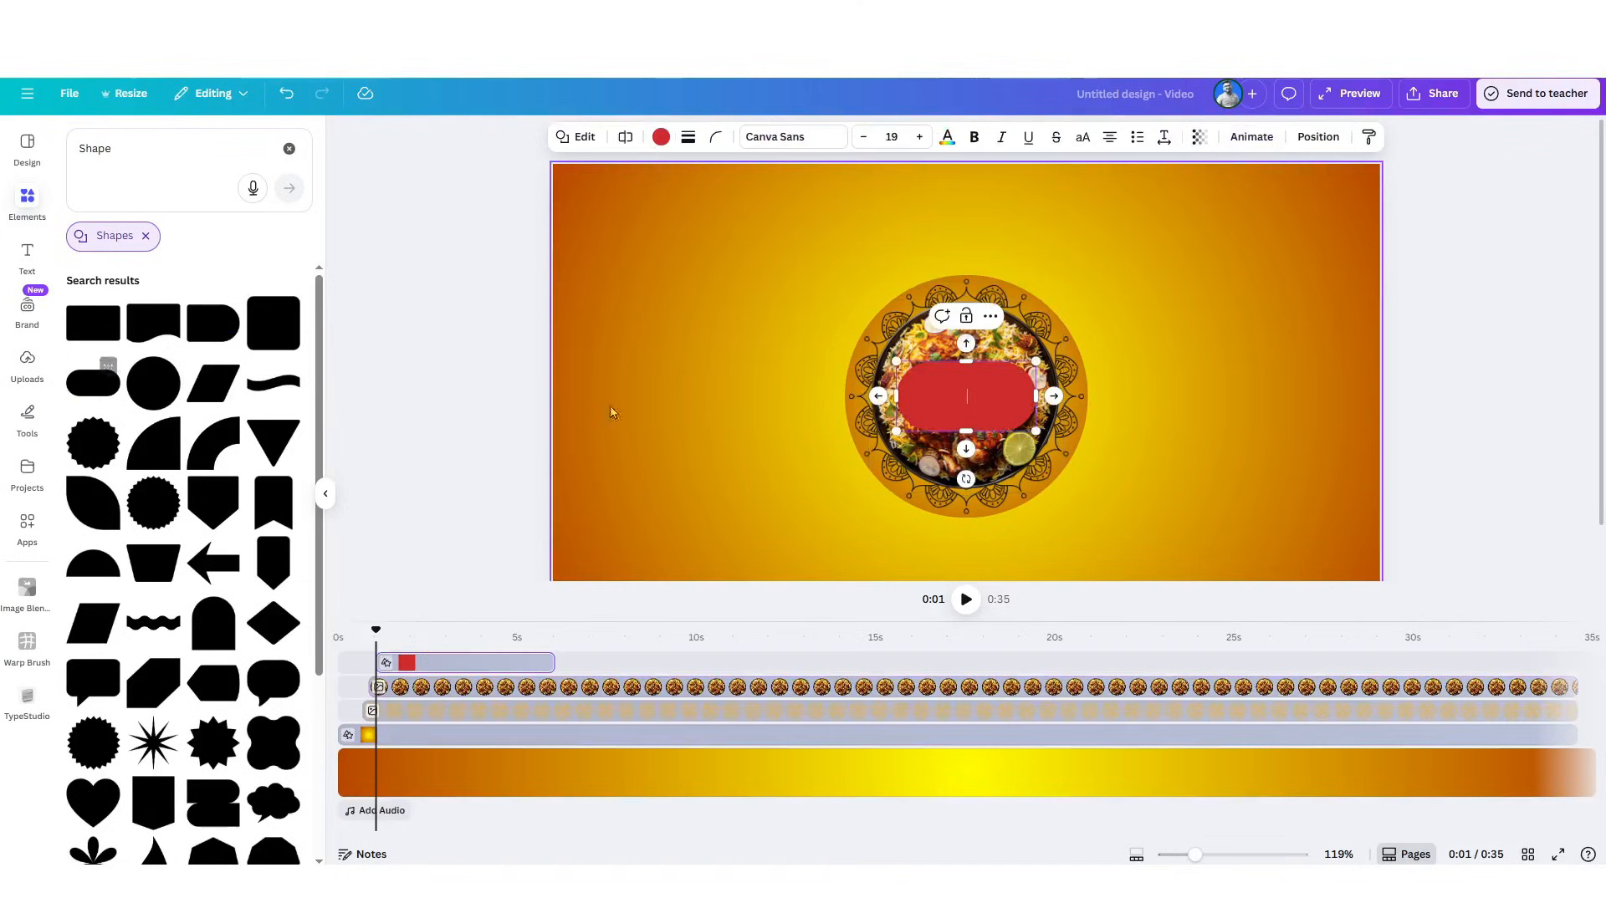
# - Stretch the pill into a long bar overlapping the biryani plate's upper-left side, and fill it with white
pyautogui.click(762, 420)
pyautogui.moveTo(934, 401); pyautogui.dragTo(691, 316)
pyautogui.moveTo(933, 312); pyautogui.dragTo(967, 308)
pyautogui.moveTo(804, 294); pyautogui.dragTo(802, 303)
pyautogui.moveTo(828, 358); pyautogui.dragTo(828, 346)
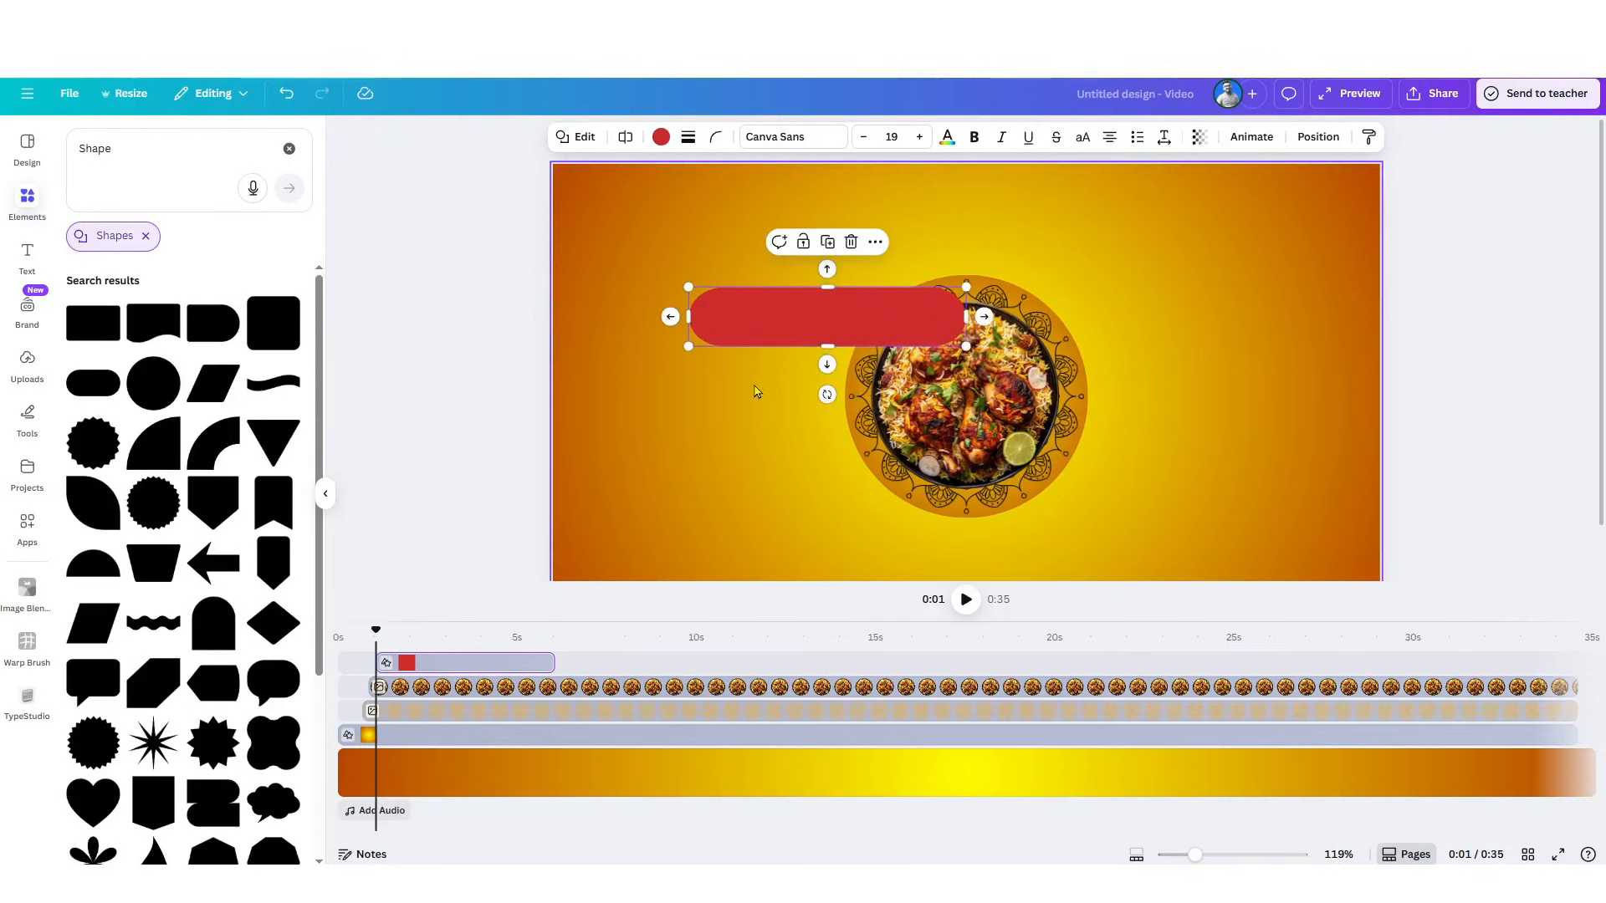
pyautogui.click(661, 137)
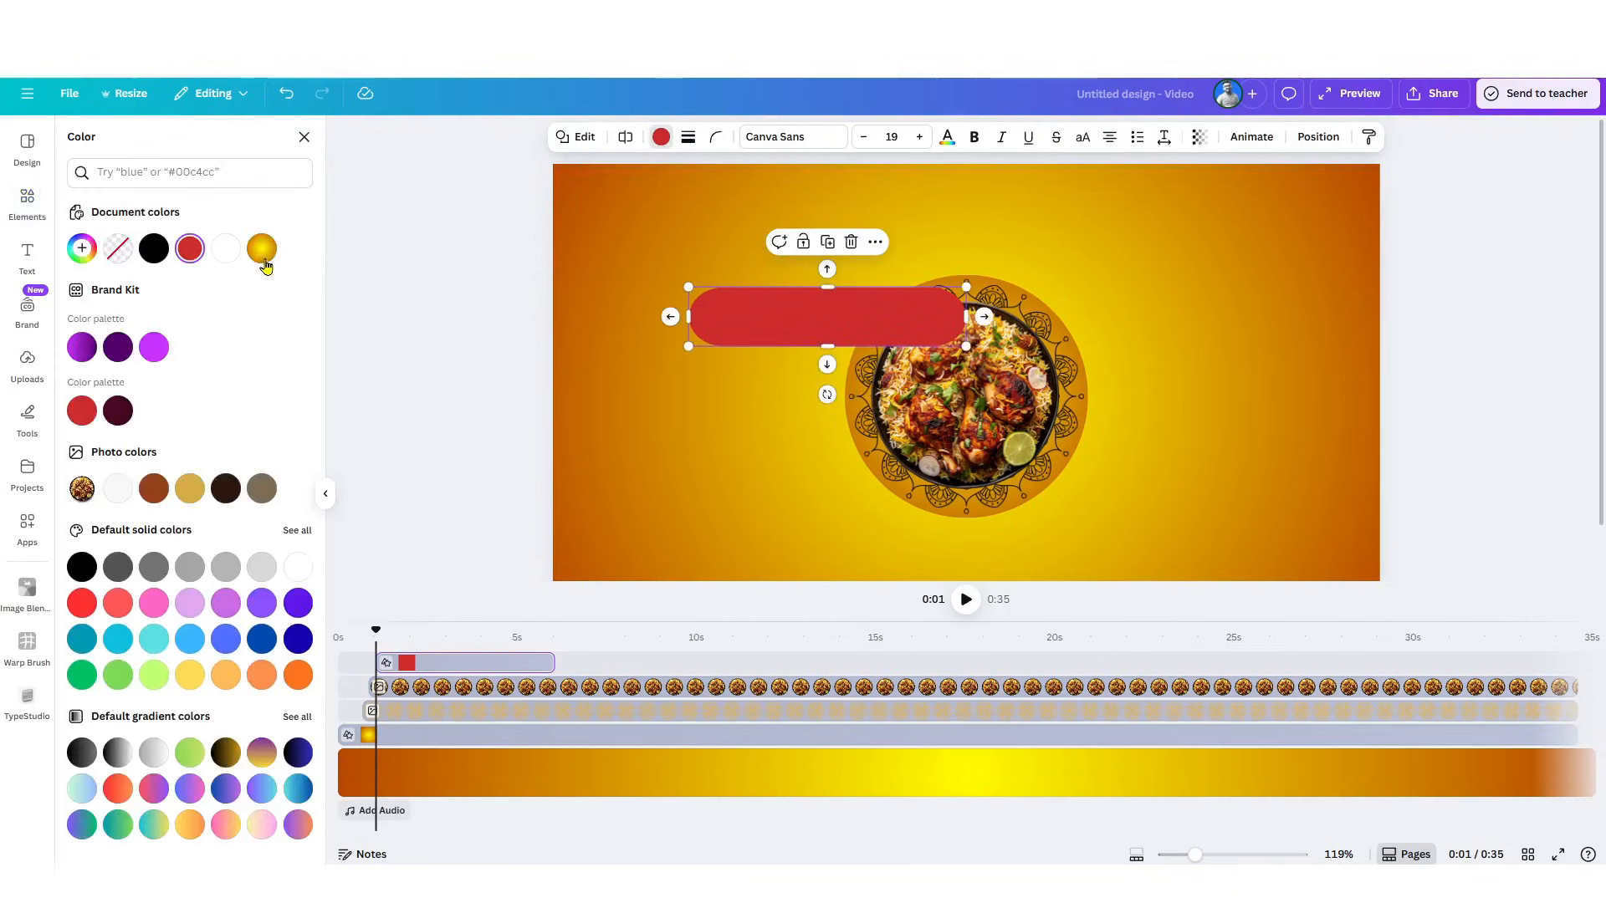
pyautogui.click(222, 251)
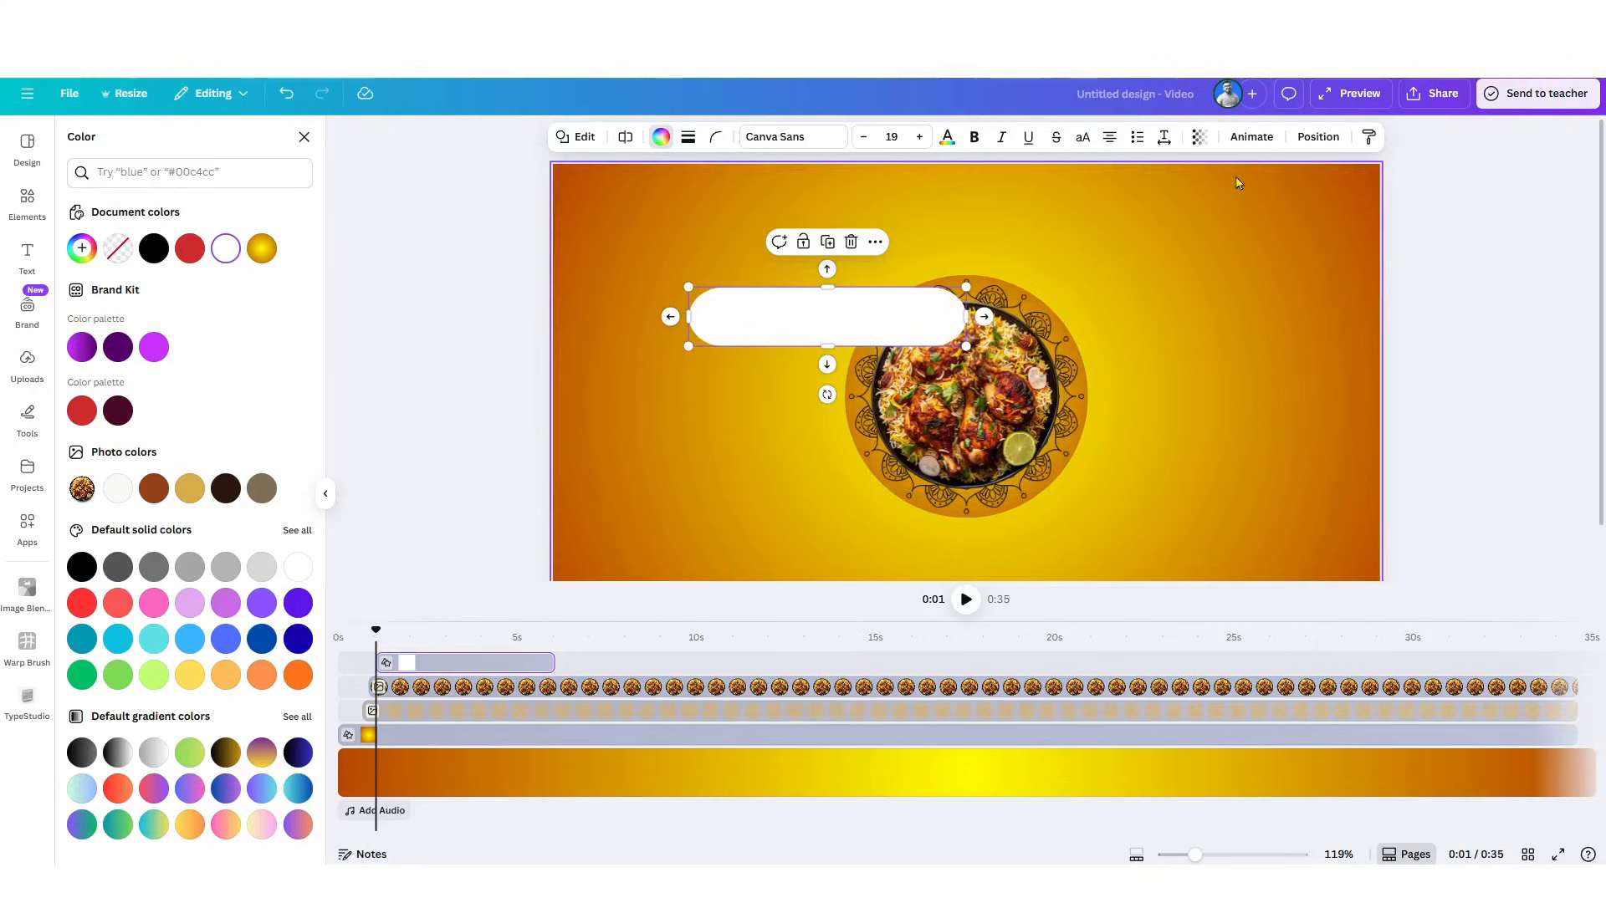
# - Apply the leftward Baseline animation to the white pill on enter and exit, with reverse exit enabled and a slower speed
pyautogui.click(1251, 137)
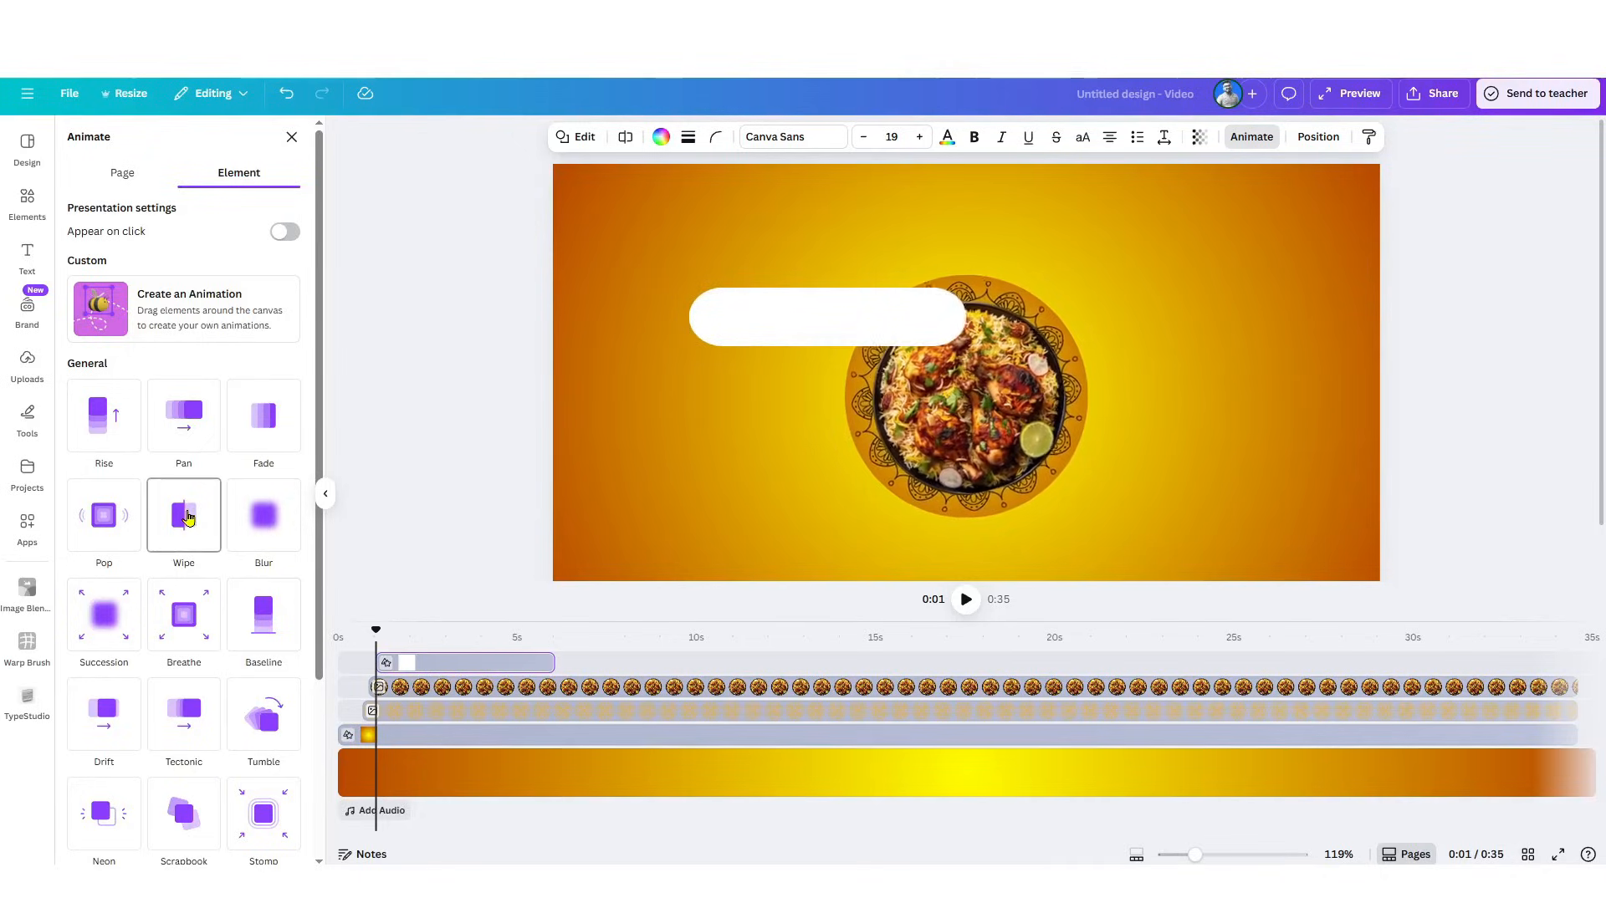
pyautogui.click(270, 647)
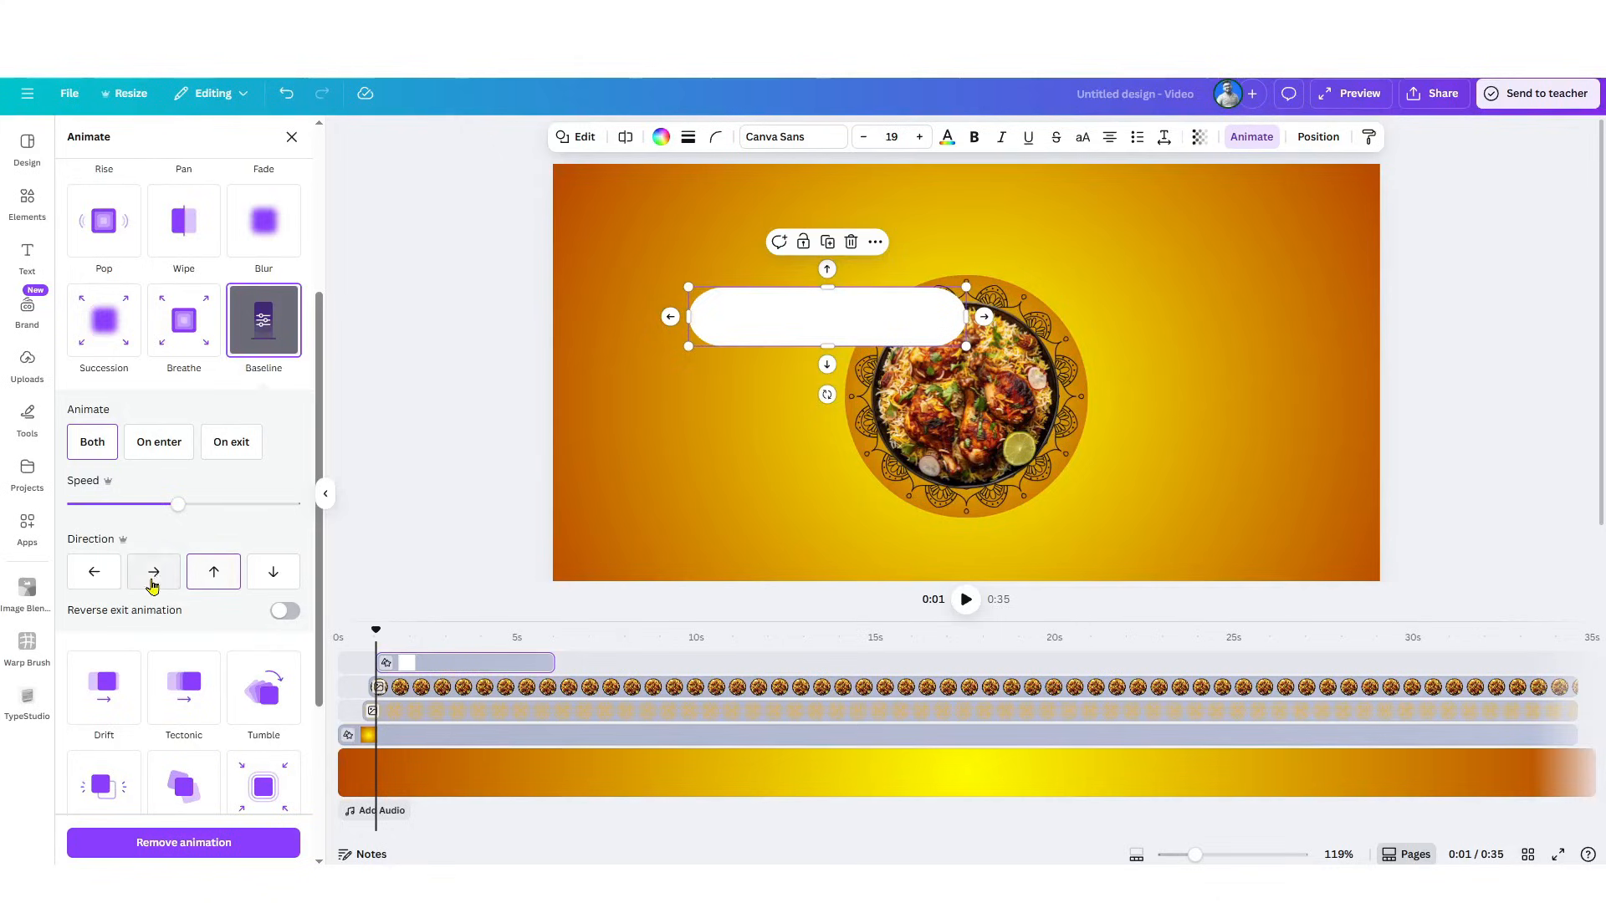
pyautogui.click(287, 612)
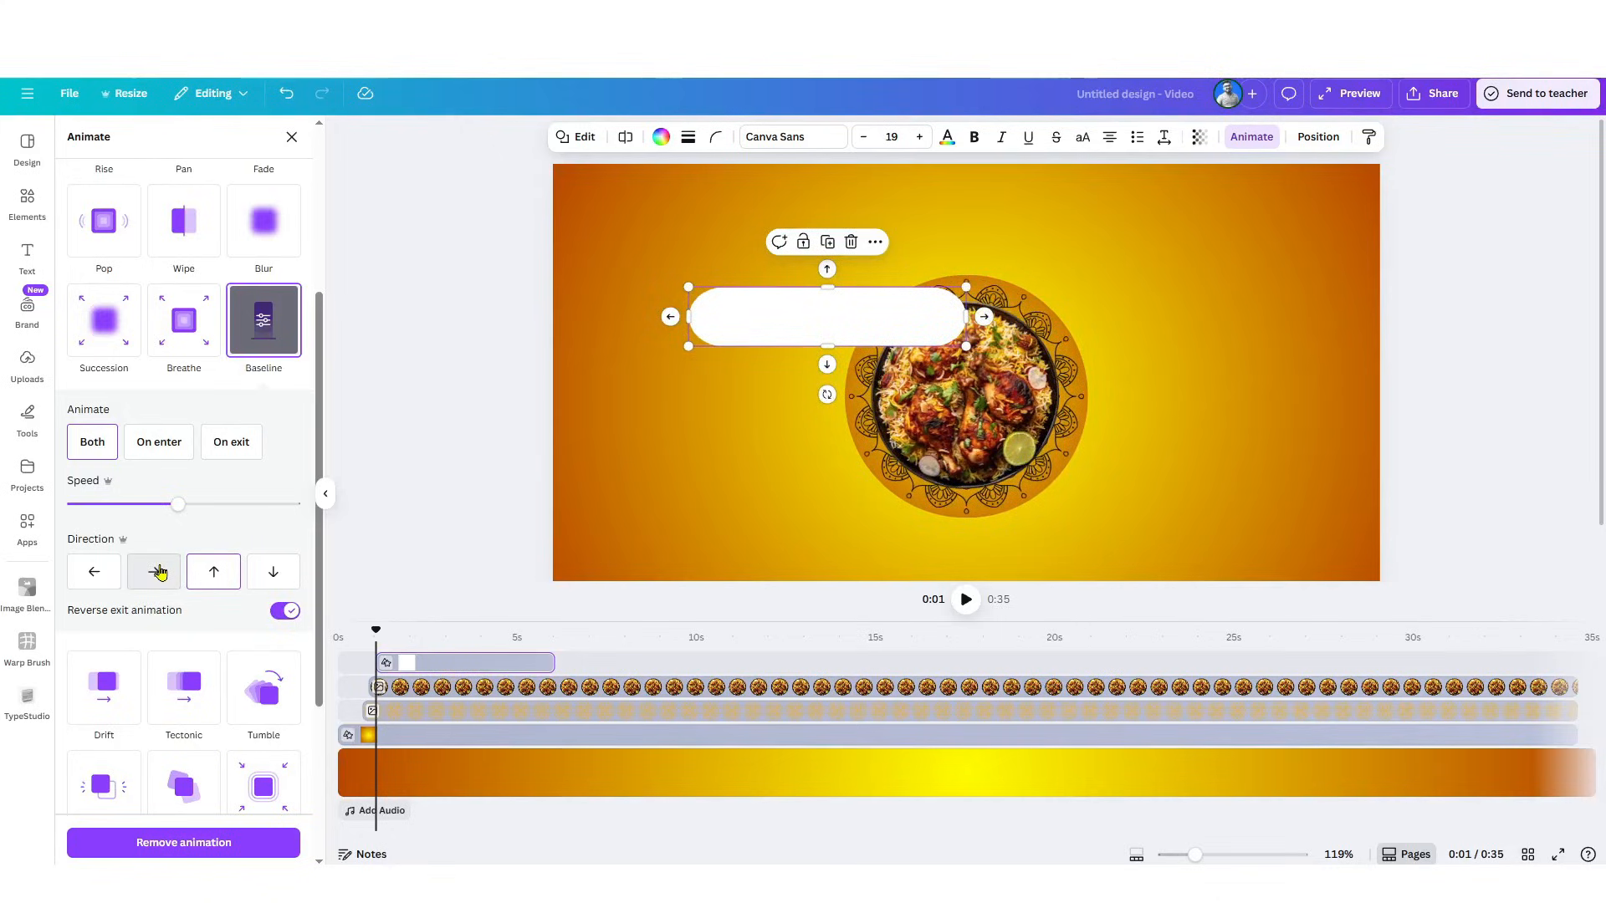
pyautogui.click(95, 576)
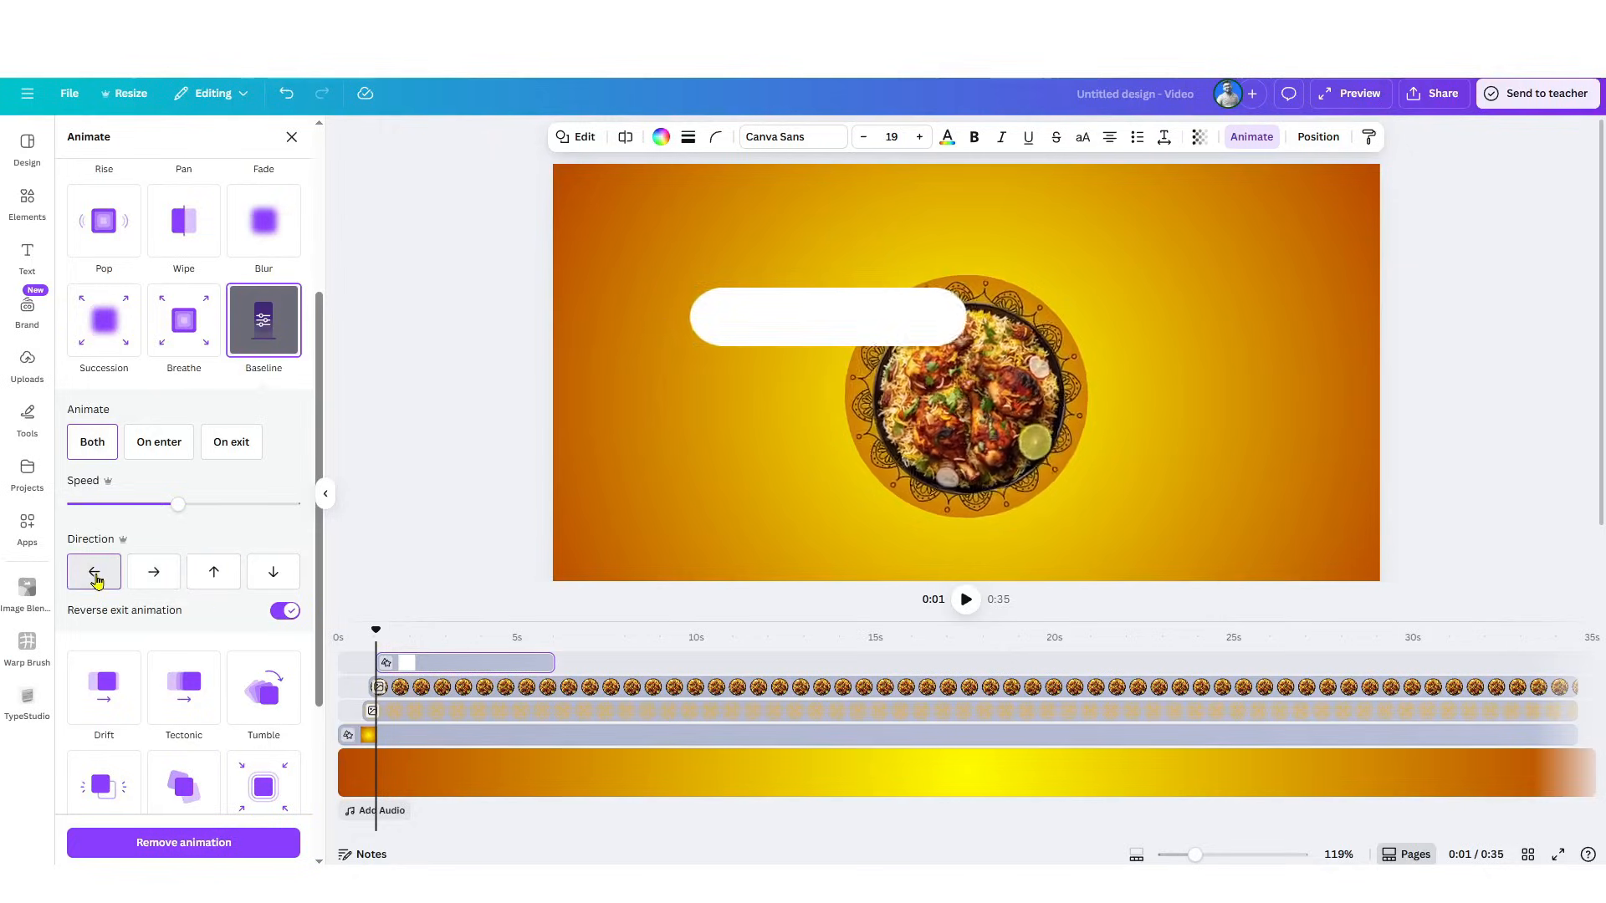
pyautogui.moveTo(176, 505); pyautogui.dragTo(108, 505)
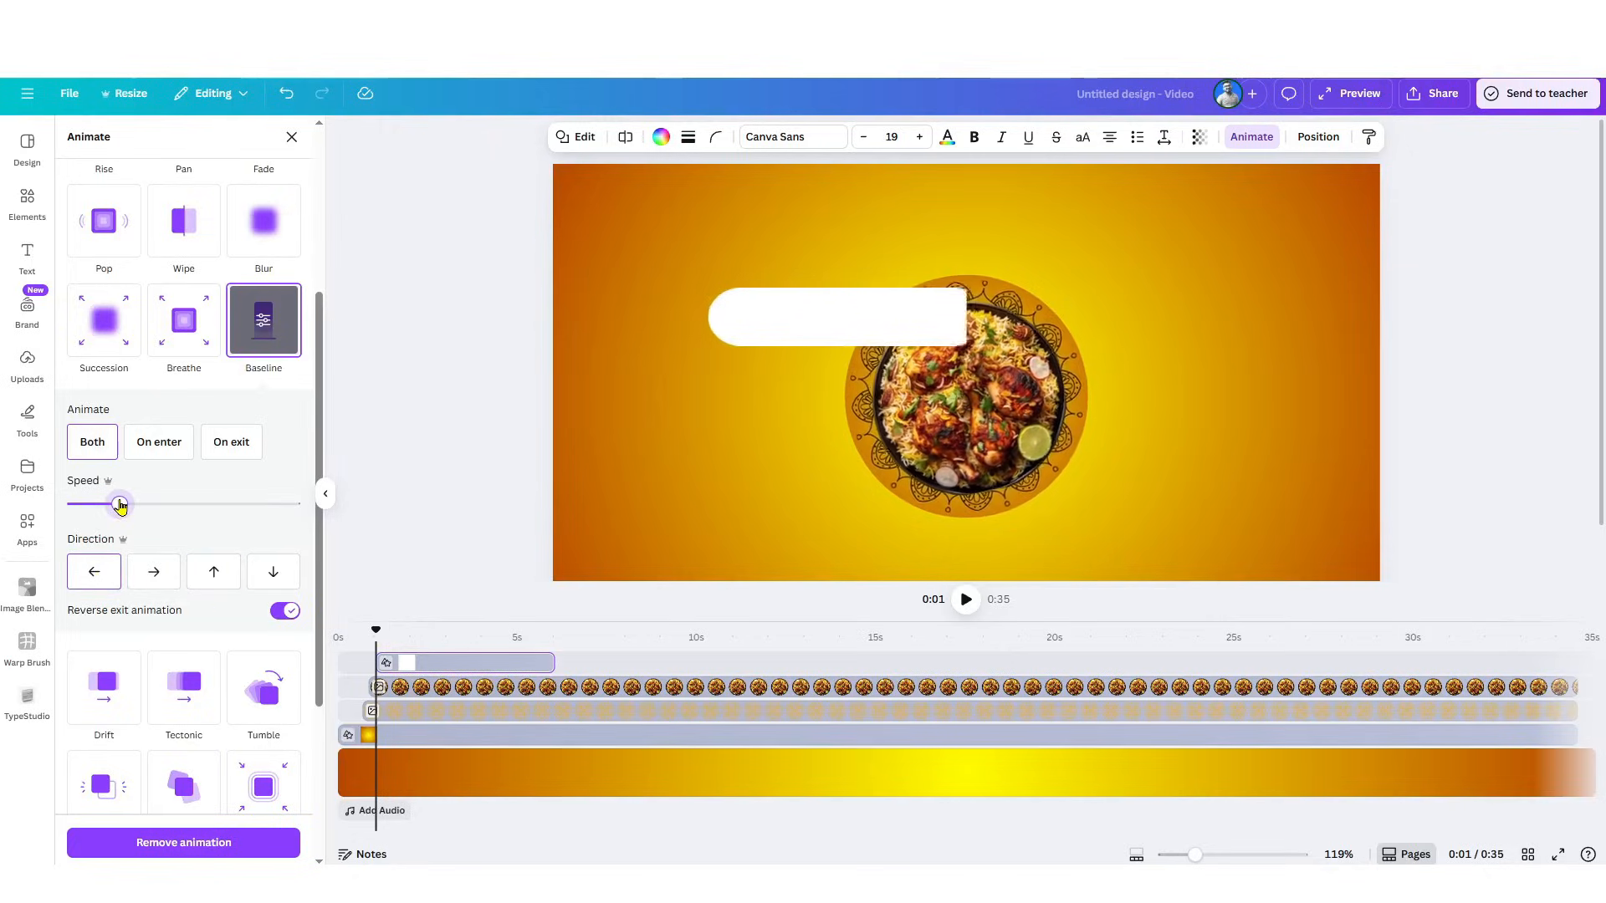
pyautogui.moveTo(107, 505)
pyautogui.mouseDown()
pyautogui.moveTo(90, 504)
pyautogui.moveTo(115, 502)
pyautogui.mouseUp()
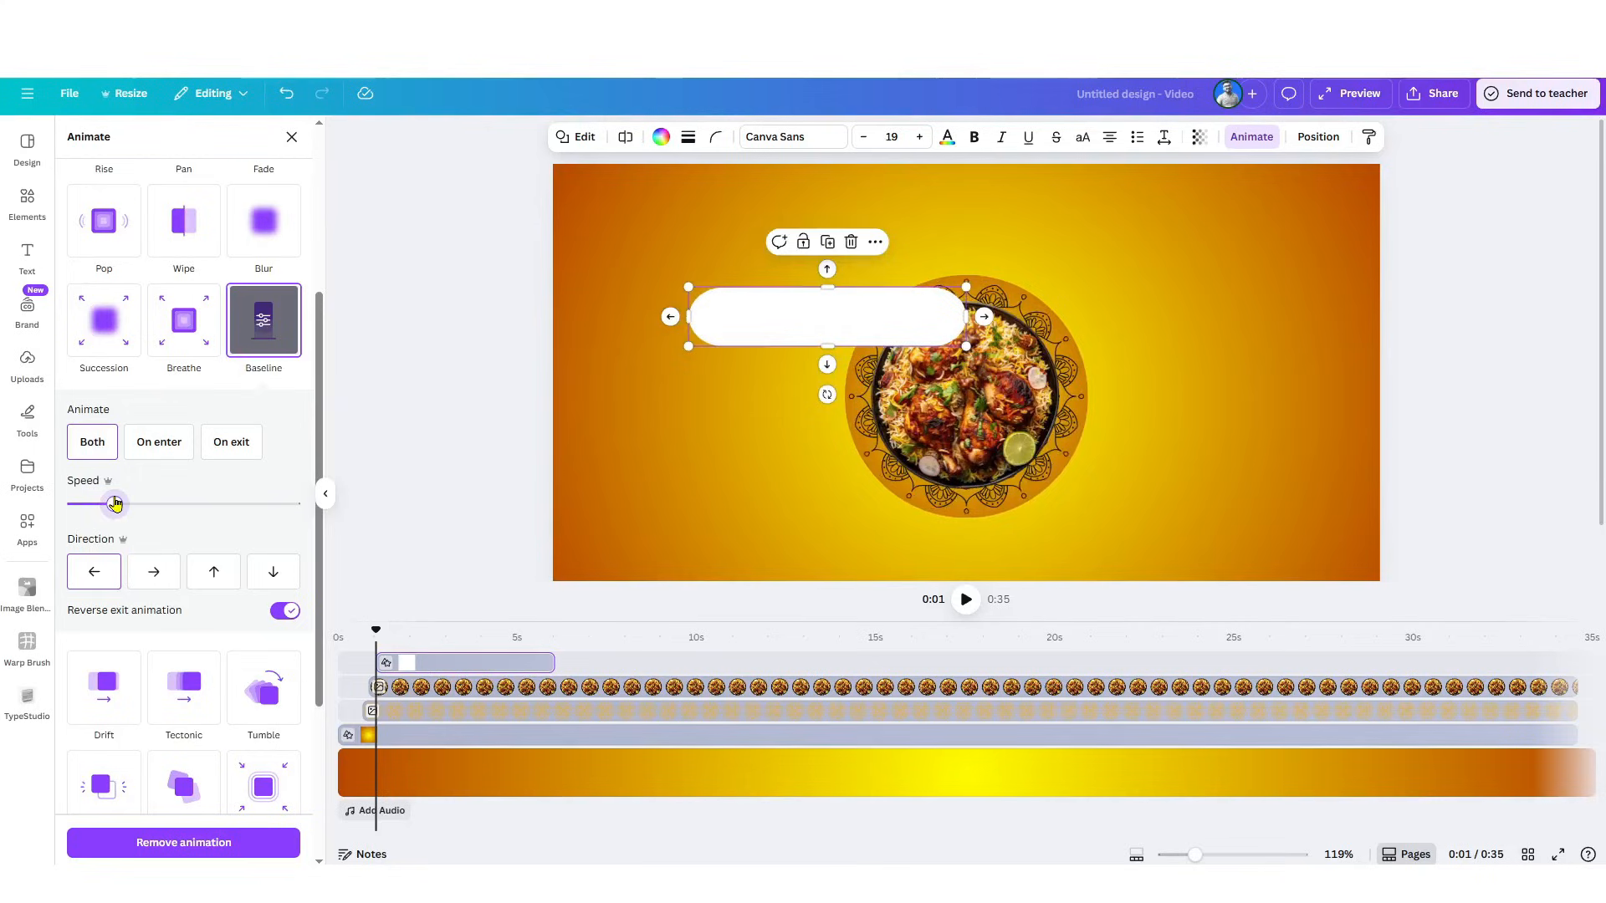
# - Add the uploaded meat rice plate at about 2.1 s, remove its background and shrink it over the white pill's left end
pyautogui.moveTo(377, 631); pyautogui.dragTo(417, 718)
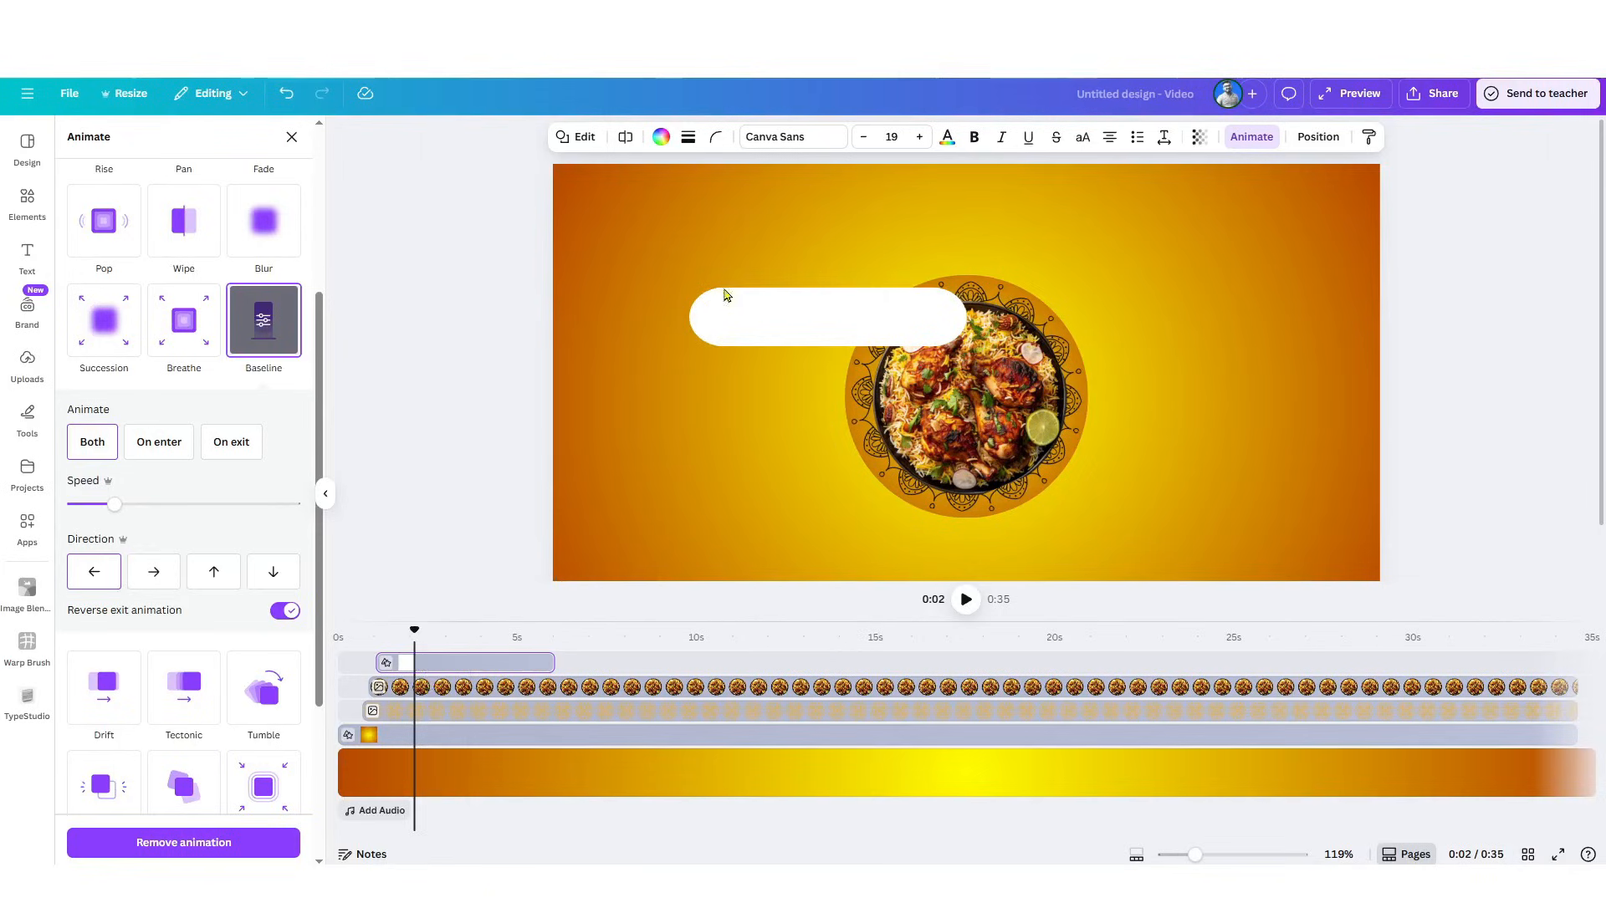
pyautogui.click(35, 381)
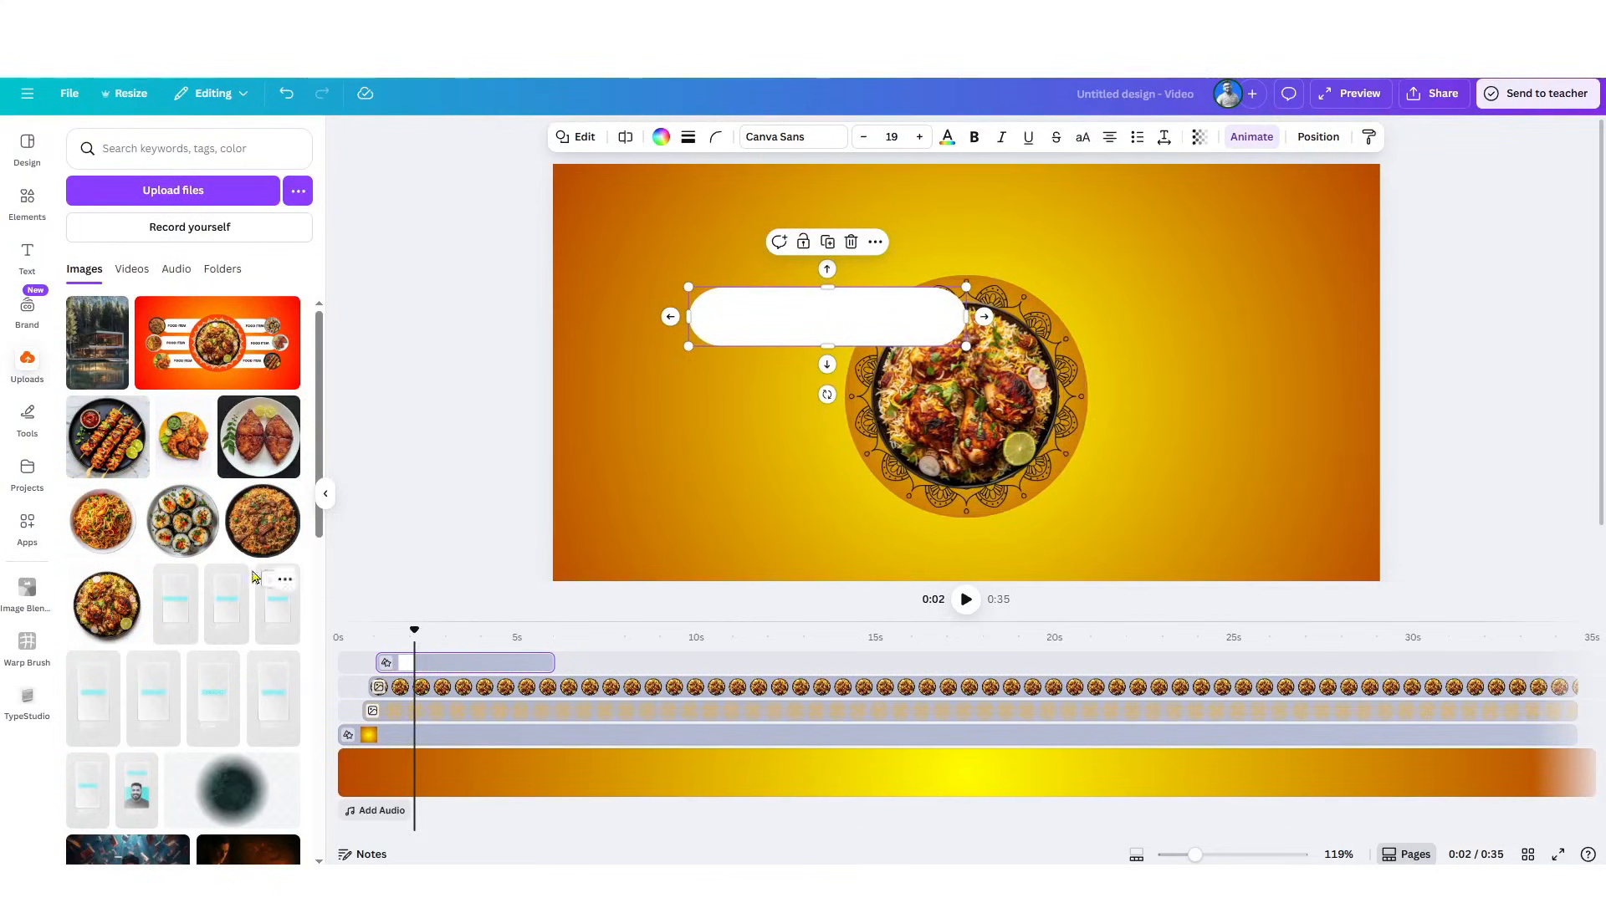
pyautogui.moveTo(260, 525); pyautogui.dragTo(691, 280)
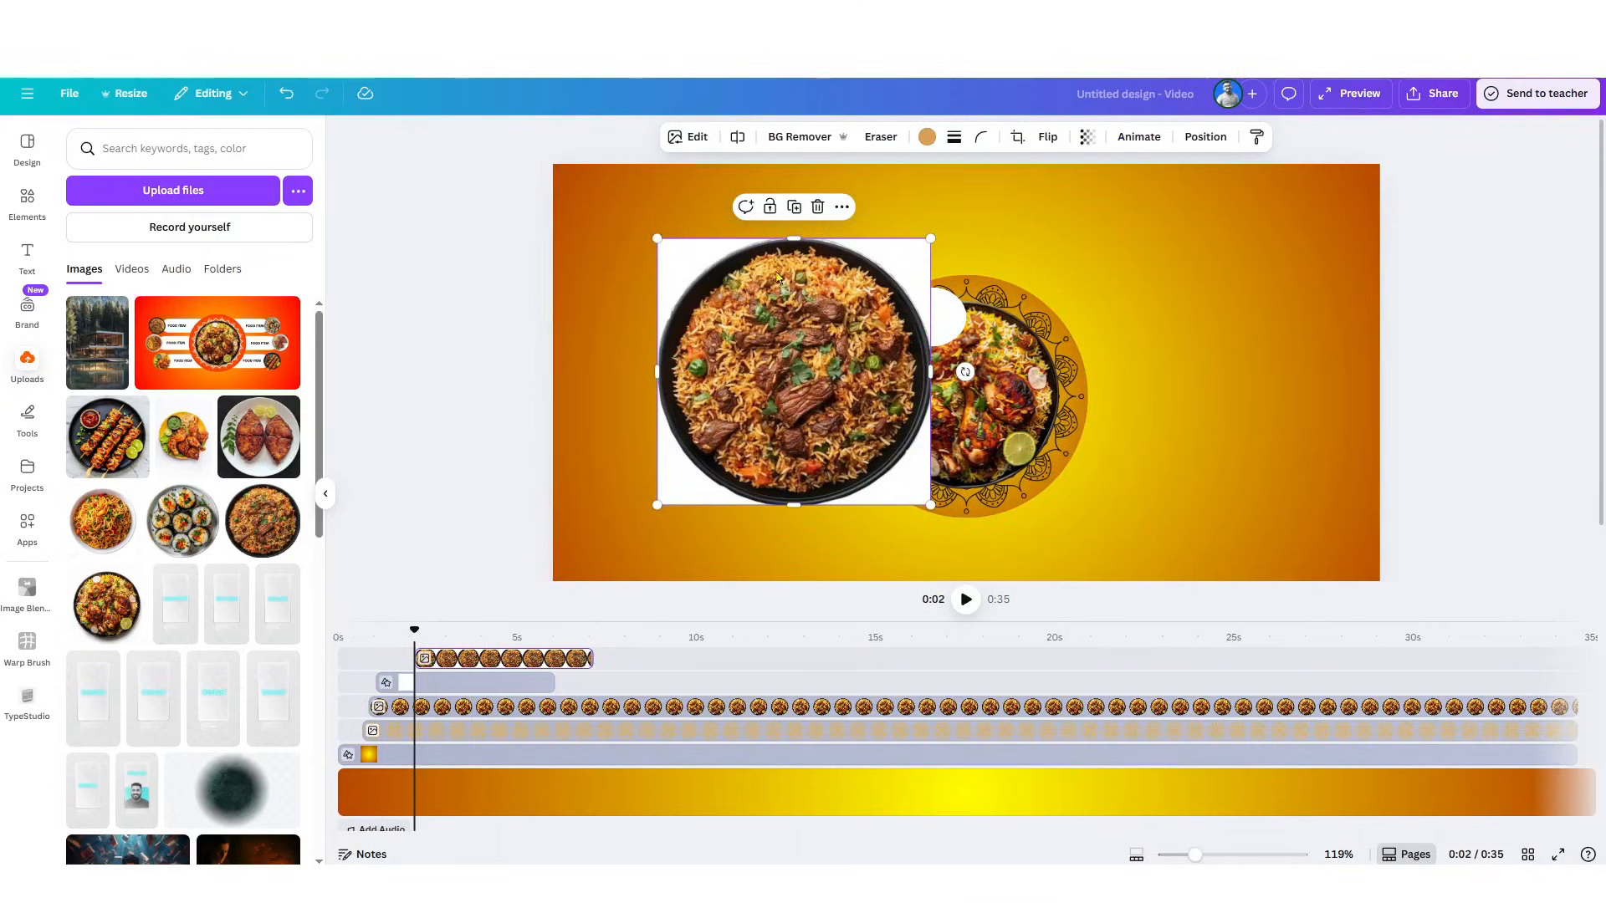
pyautogui.click(799, 136)
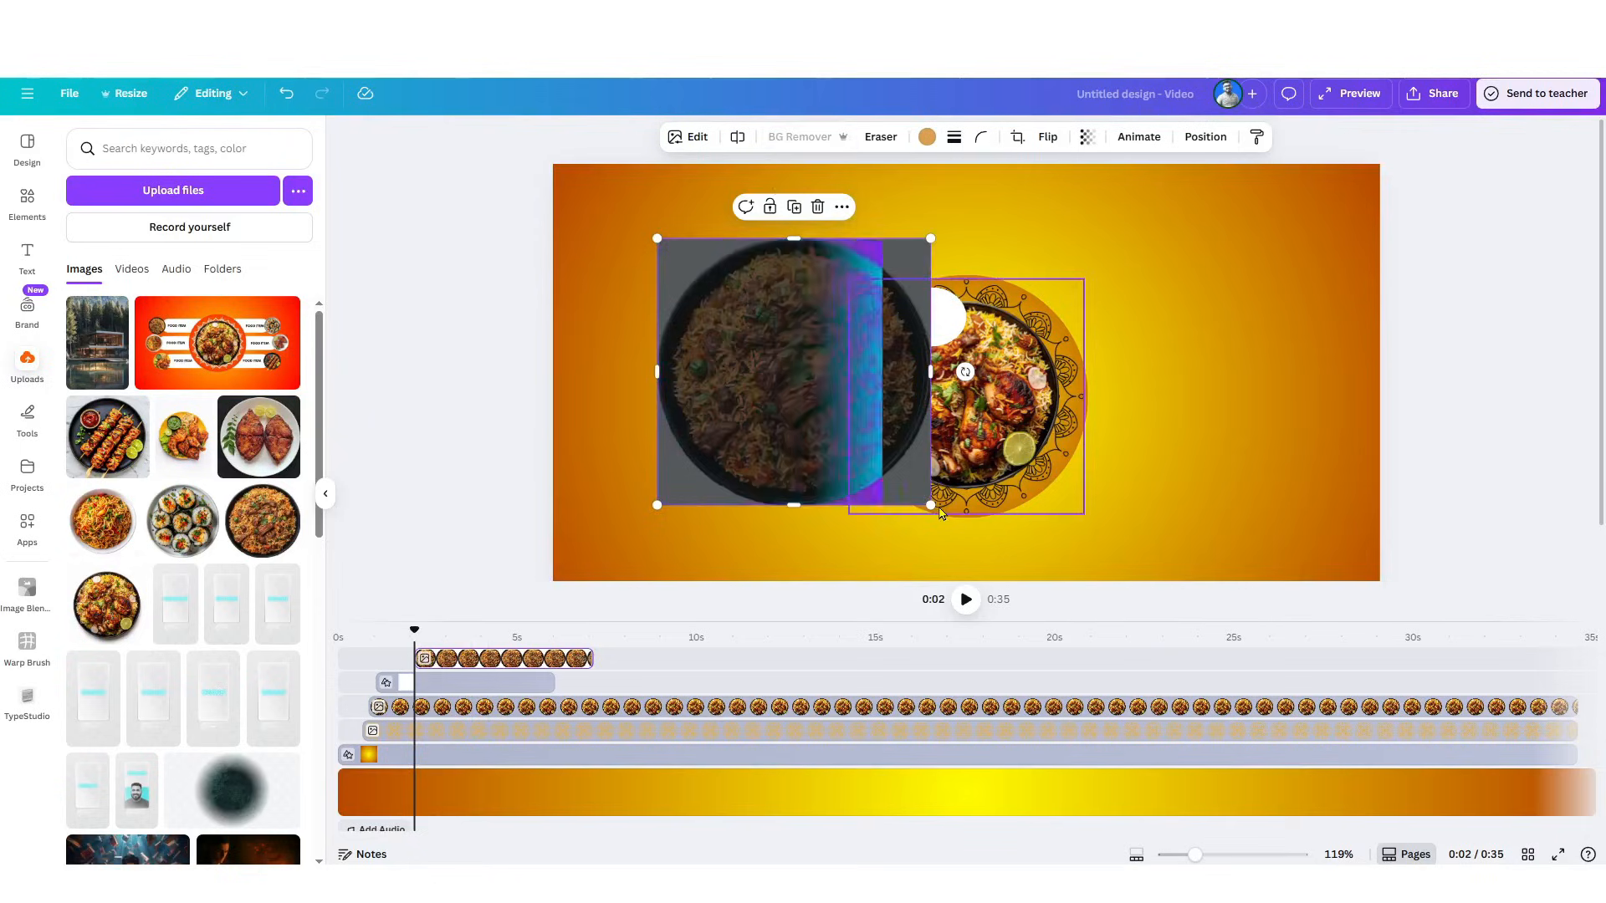
pyautogui.moveTo(930, 505); pyautogui.dragTo(708, 327)
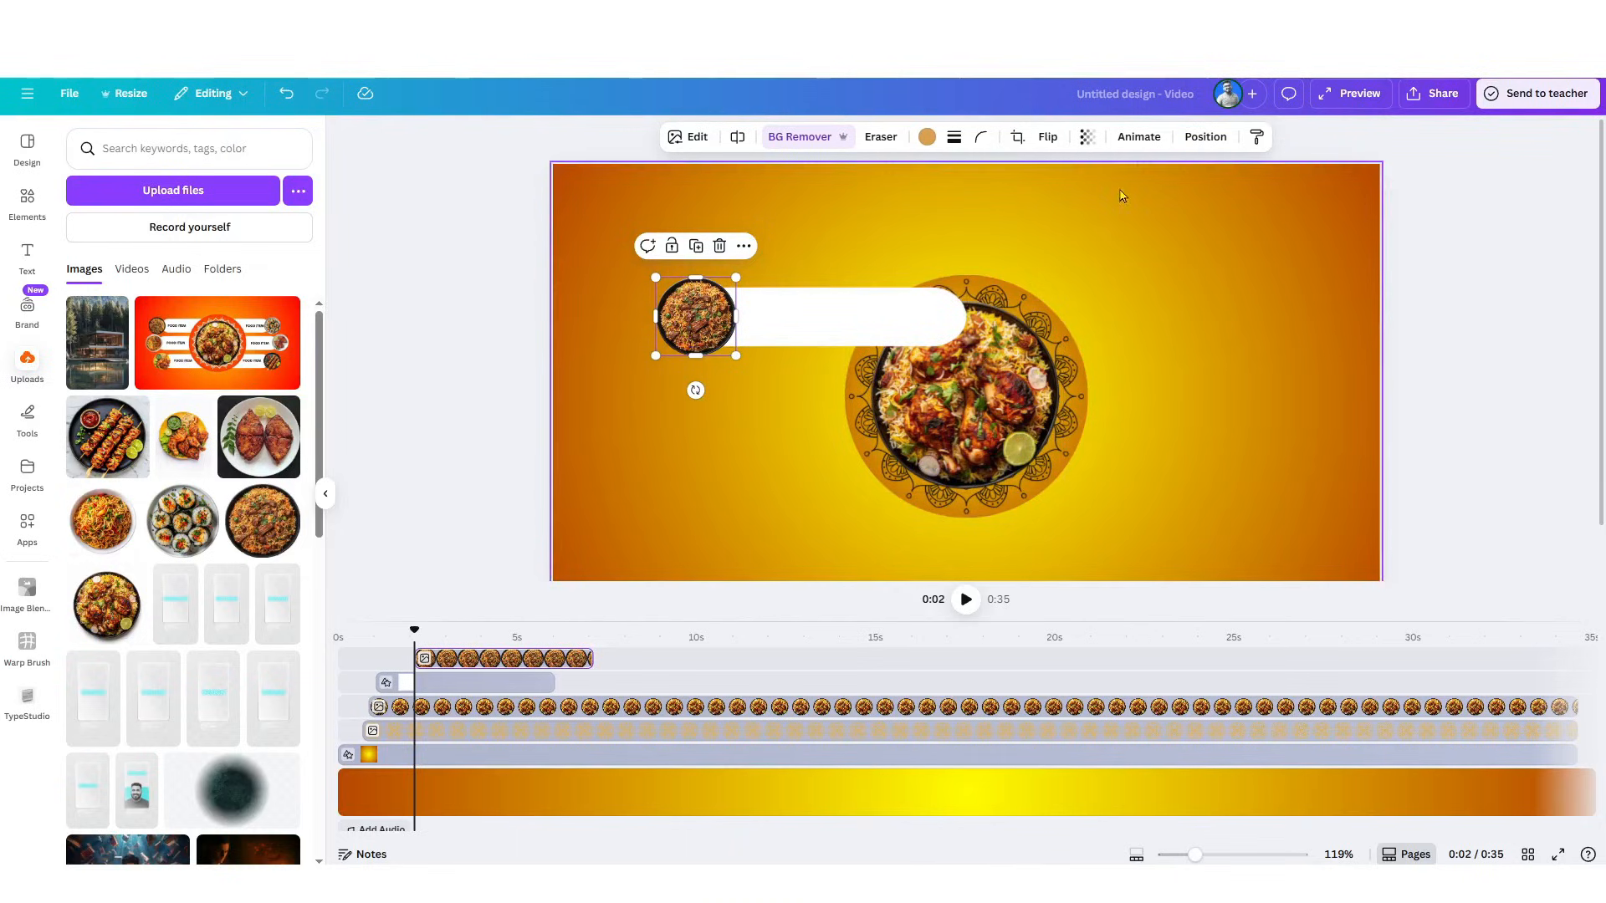
# - Animate the small rice plate with Pop on enter and exit, and add a counter-clockwise Rotate effect
pyautogui.click(1140, 138)
pyautogui.scroll(-3, 277, 545)
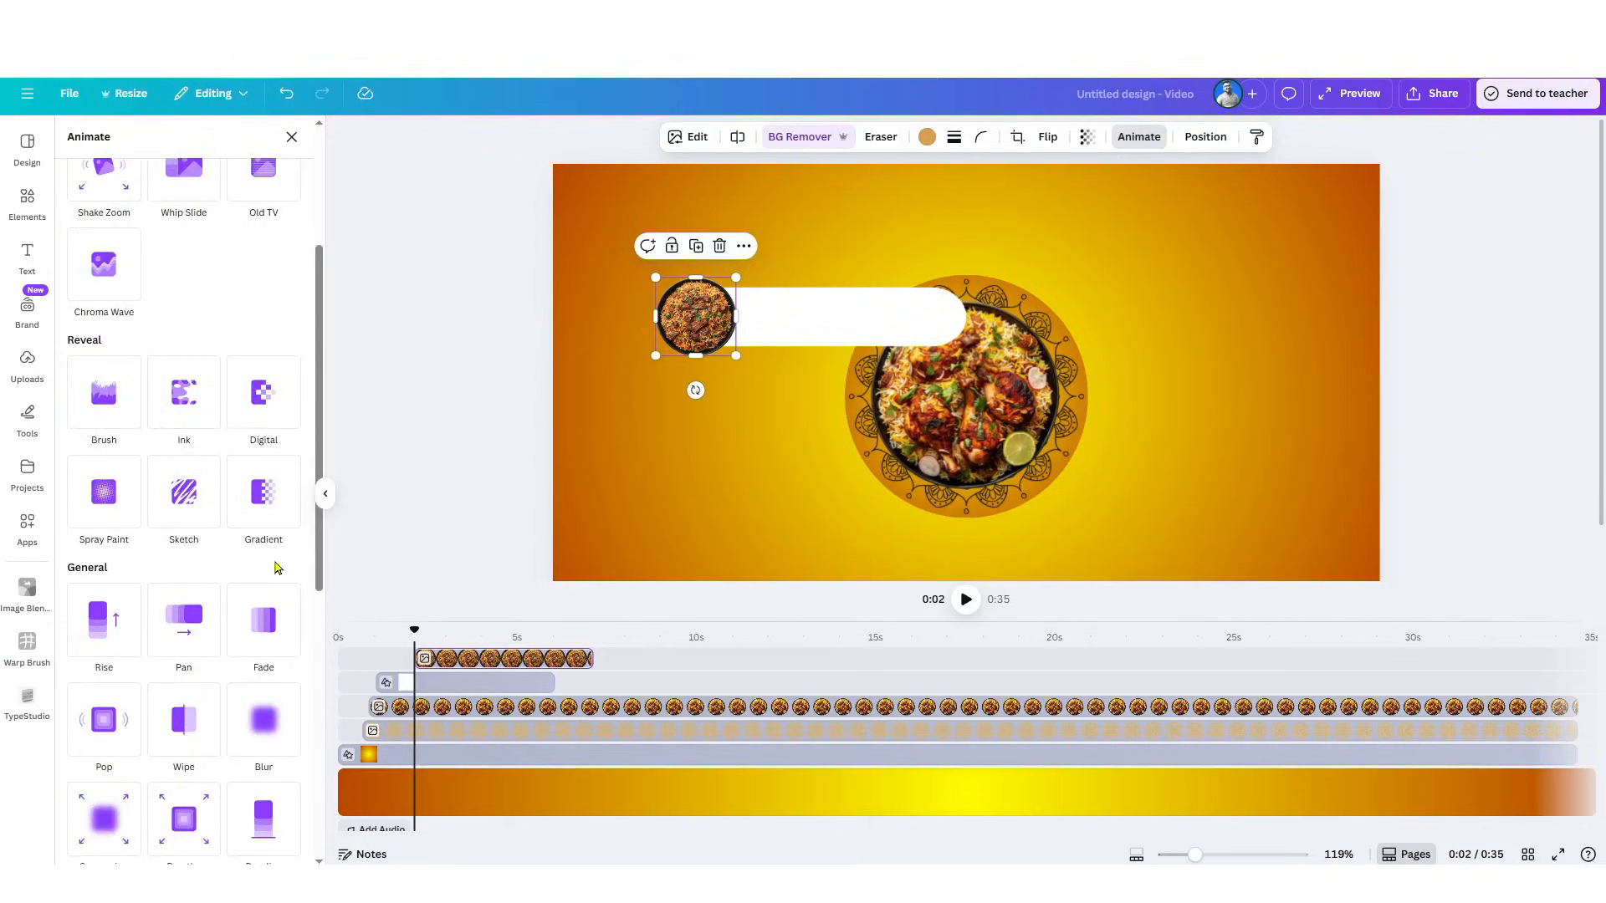
pyautogui.click(100, 728)
pyautogui.scroll(-7, 119, 699)
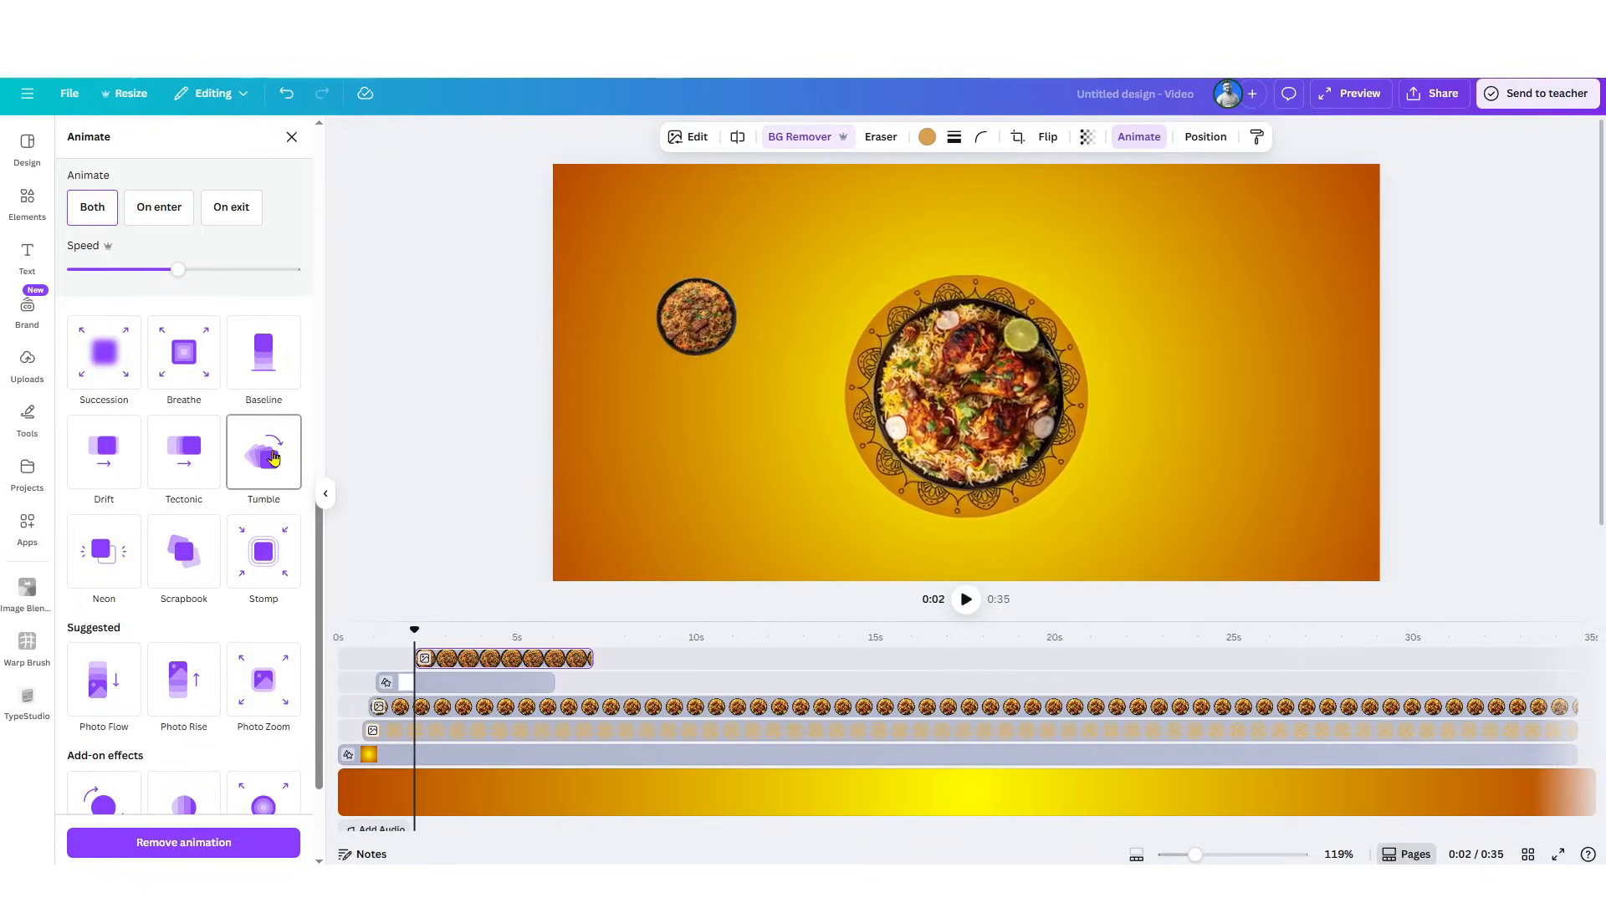
pyautogui.scroll(-2, 200, 637)
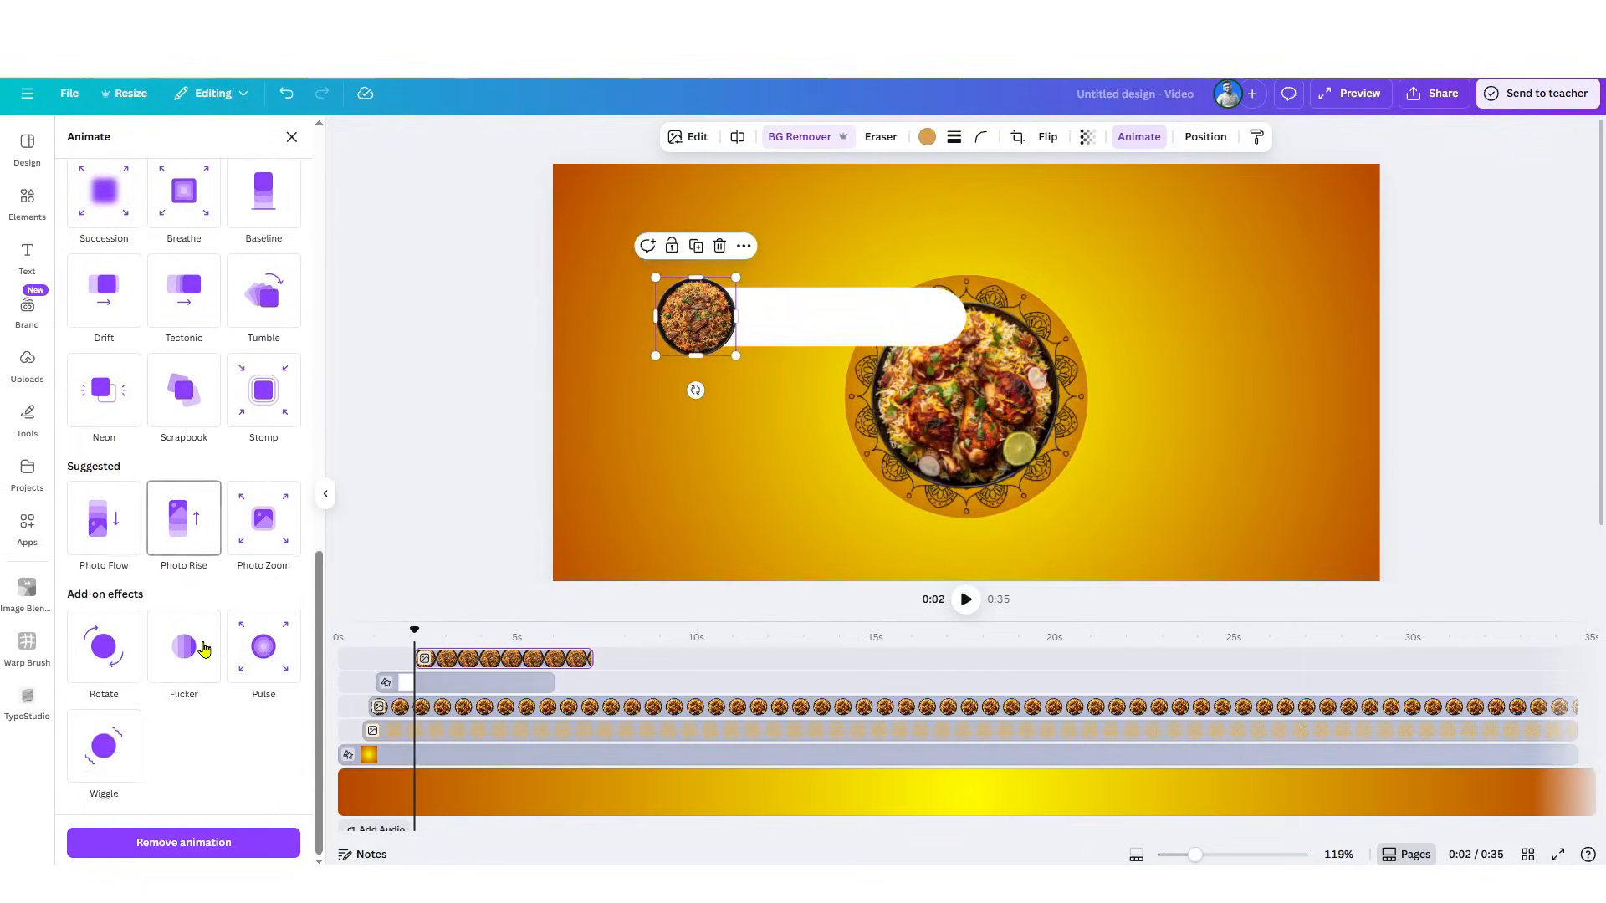
pyautogui.click(103, 648)
pyautogui.scroll(-2, 225, 694)
pyautogui.click(154, 620)
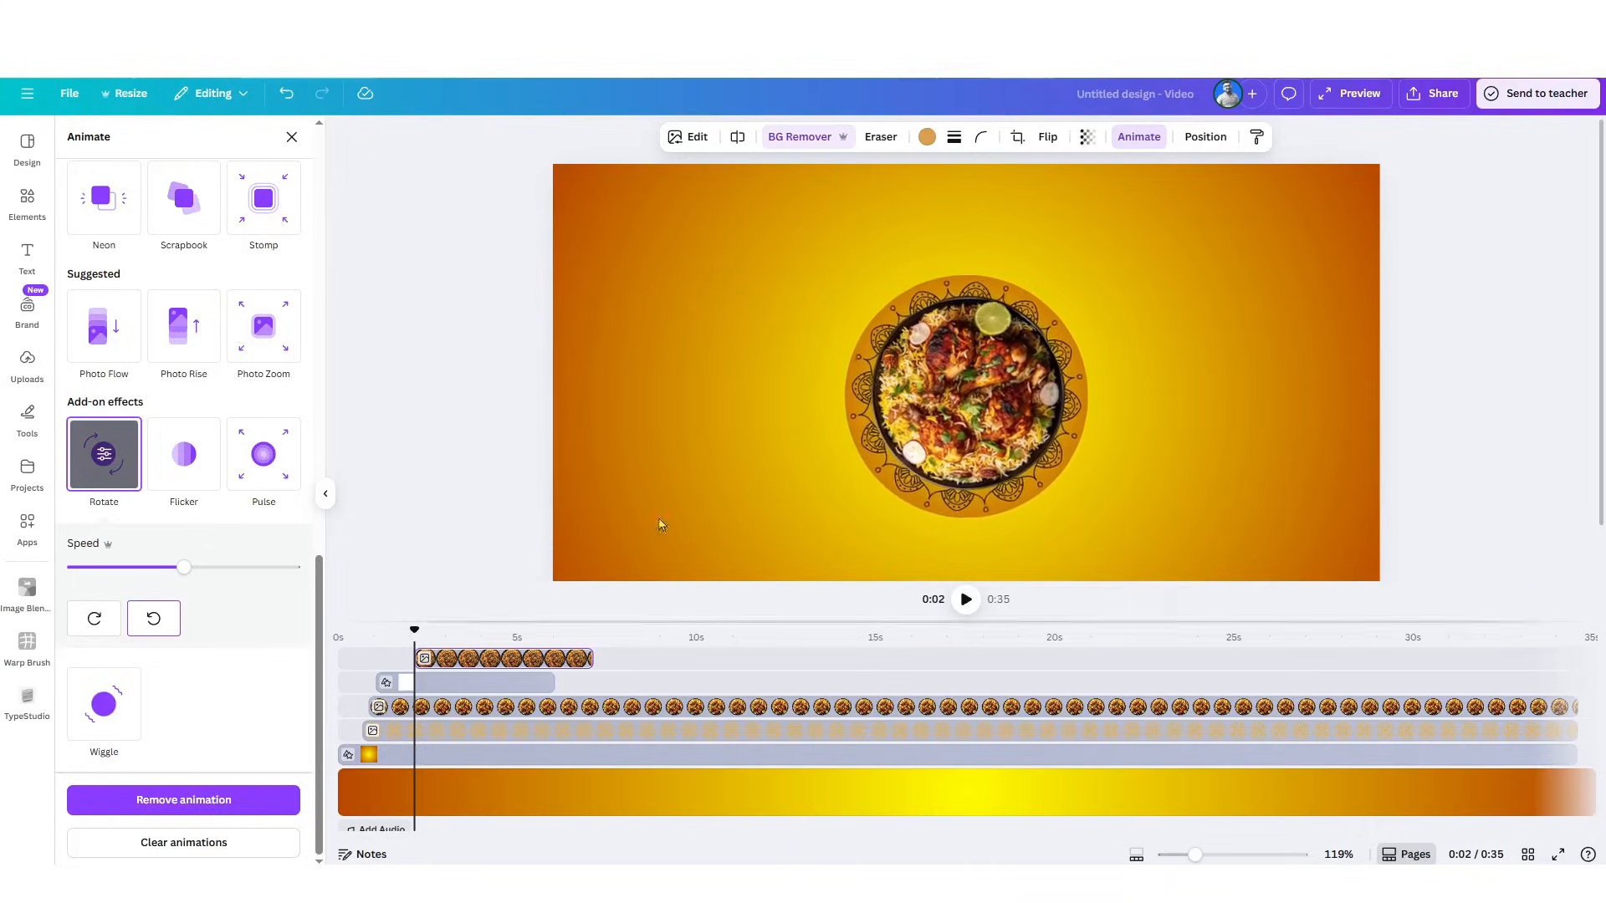
# - Add a subheading text box at about 2.7 s, widen it and place it below the white pill
pyautogui.moveTo(416, 627); pyautogui.dragTo(443, 629)
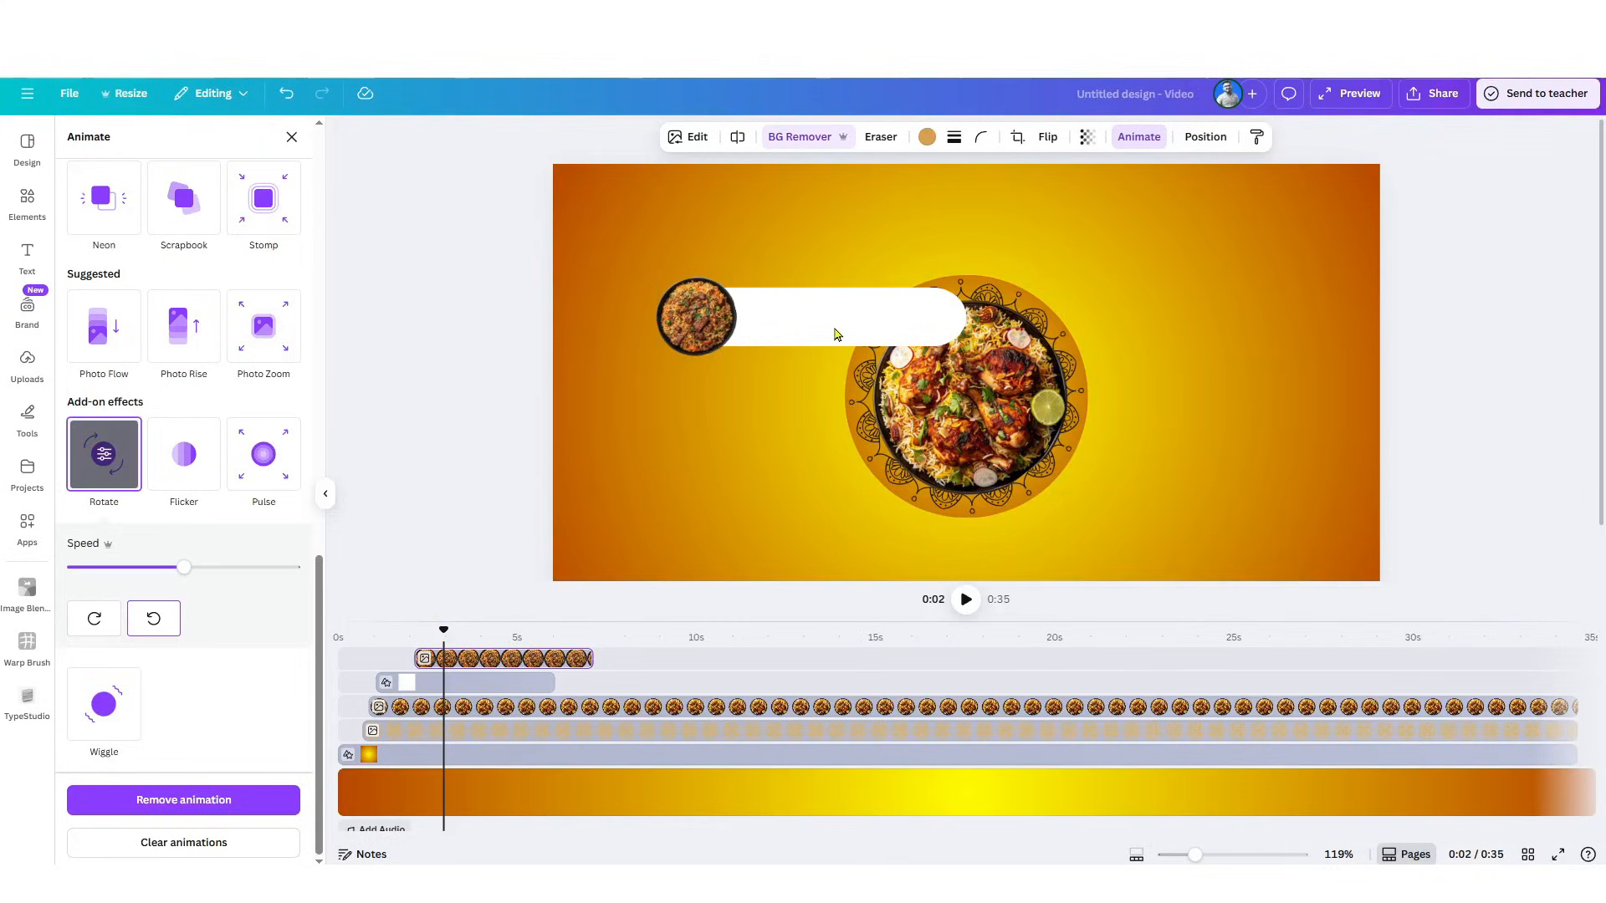
pyautogui.moveTo(443, 629)
pyautogui.mouseDown()
pyautogui.moveTo(379, 644)
pyautogui.moveTo(438, 649)
pyautogui.mouseUp()
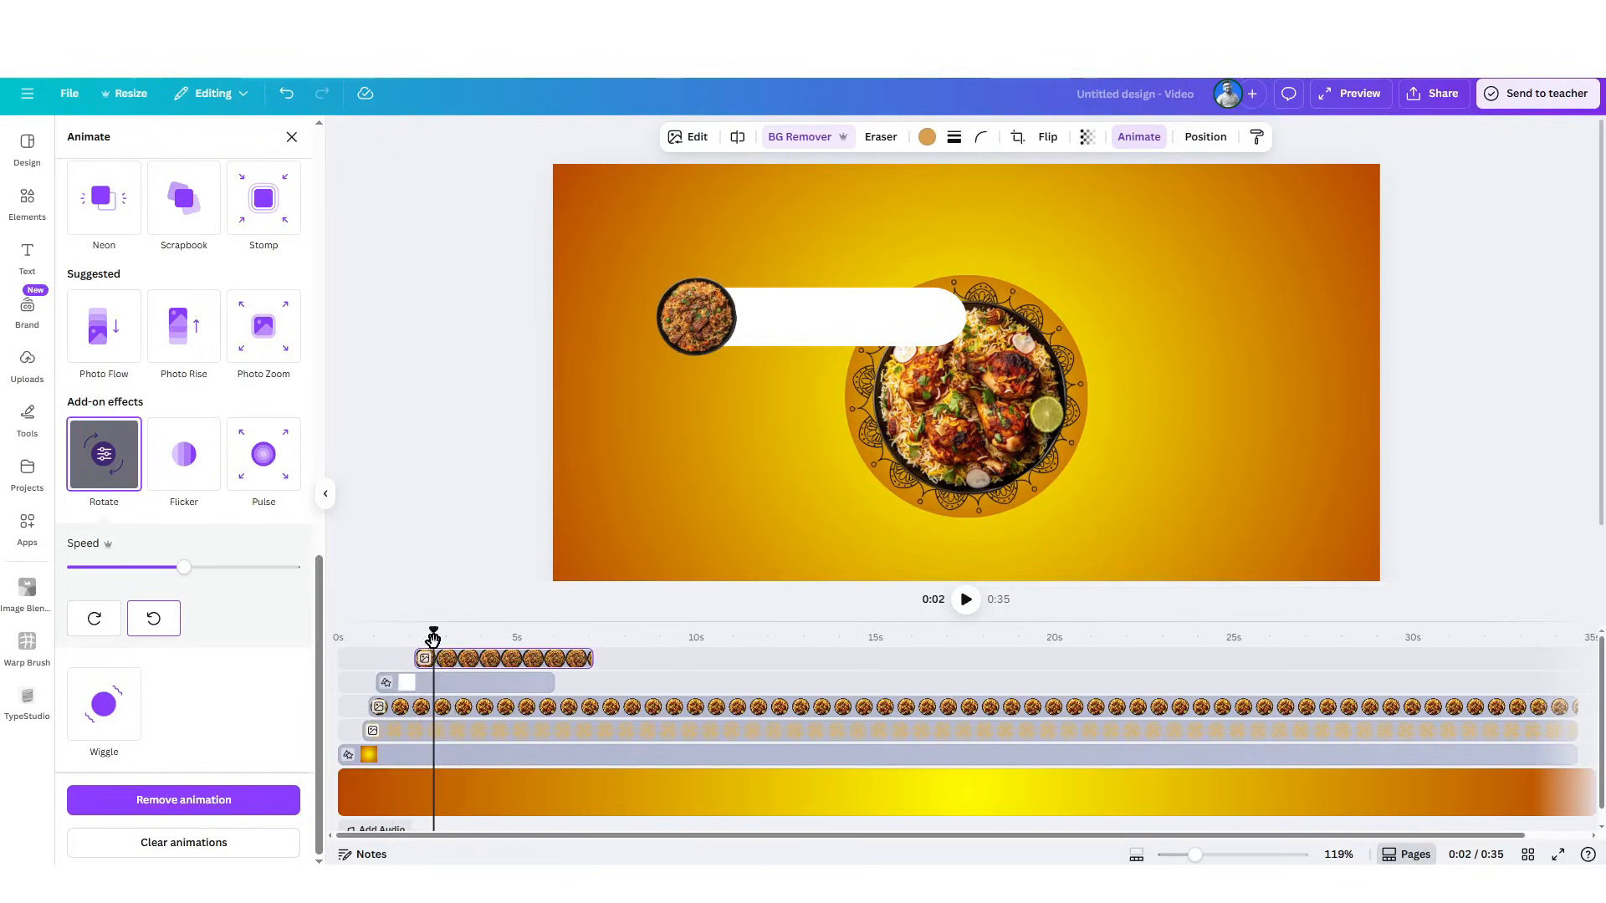
pyautogui.click(31, 253)
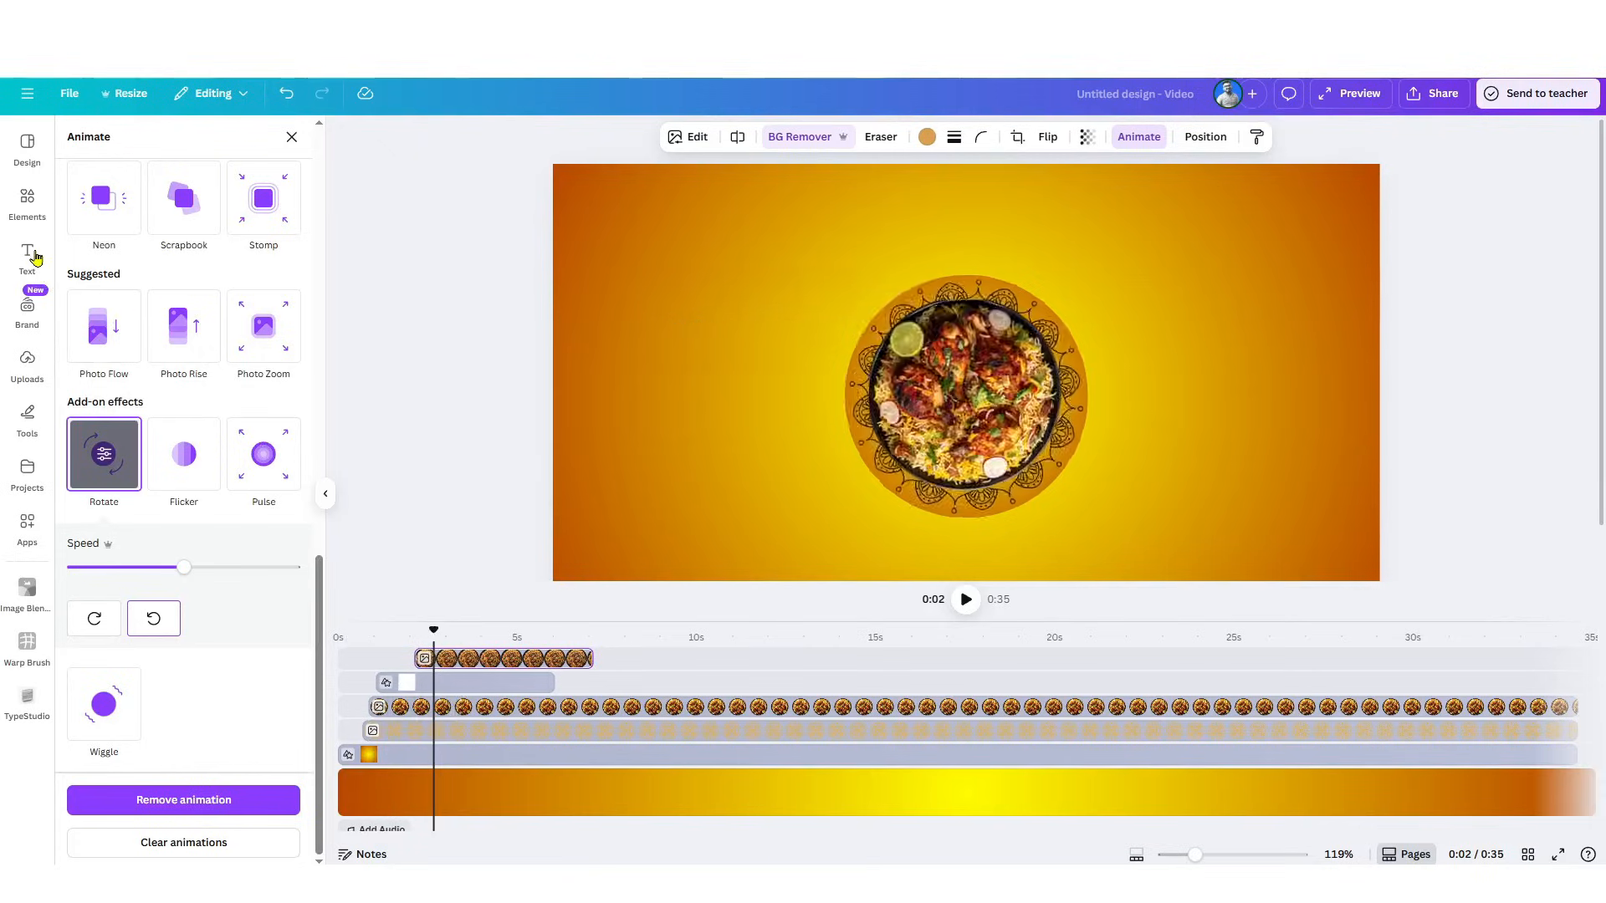
pyautogui.click(157, 384)
pyautogui.click(644, 455)
pyautogui.click(705, 464)
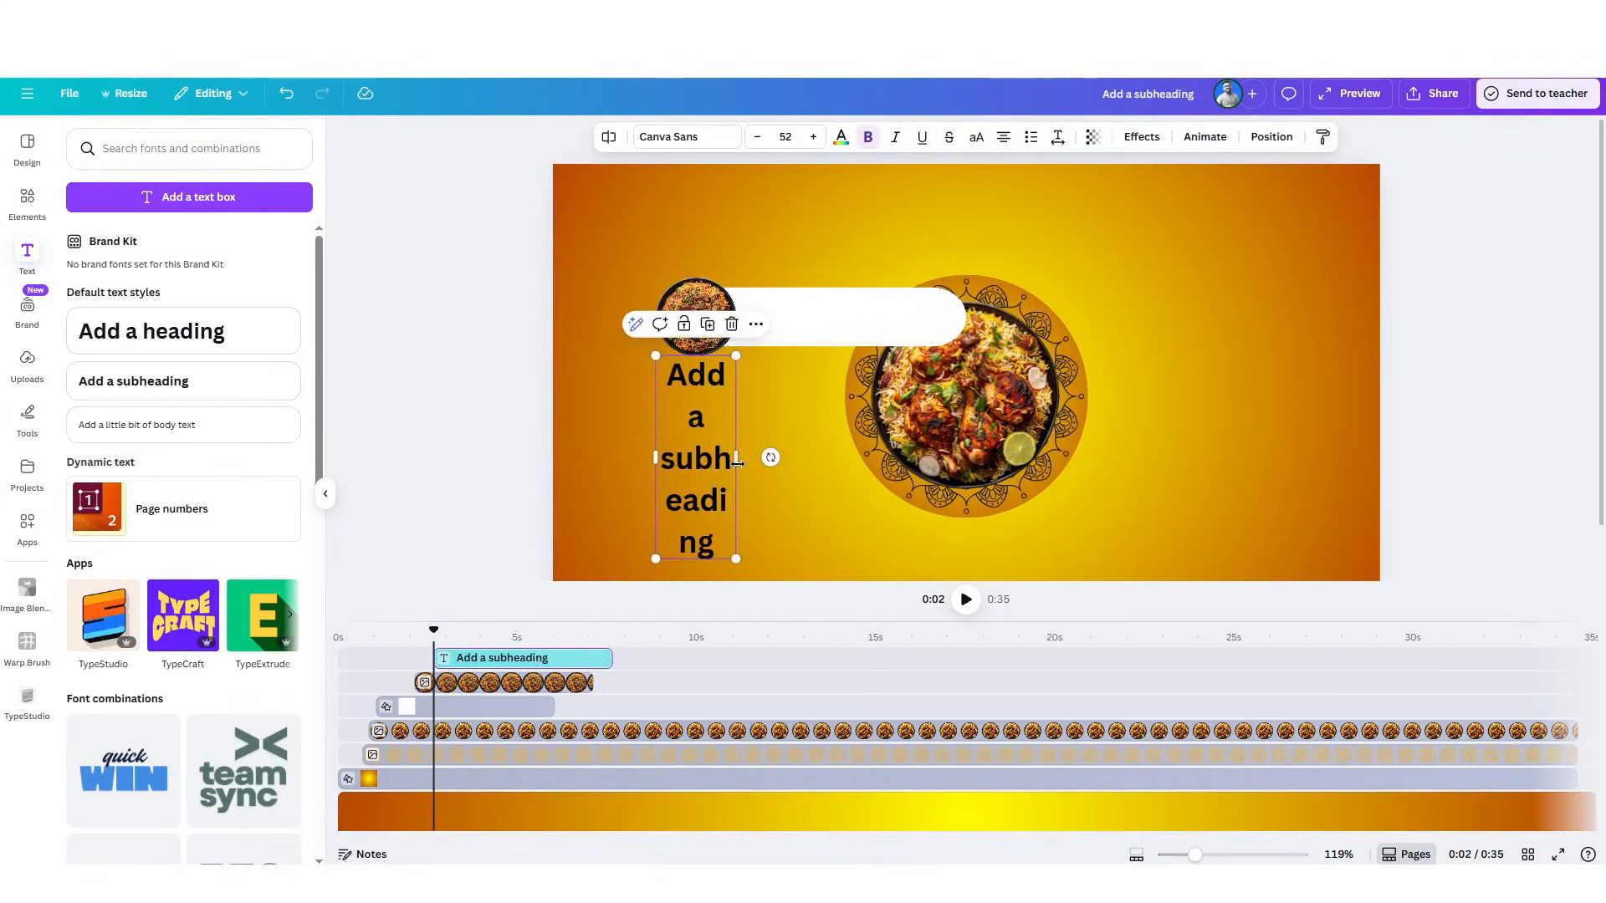
pyautogui.moveTo(739, 458); pyautogui.dragTo(883, 458)
pyautogui.moveTo(759, 428); pyautogui.dragTo(722, 492)
# - Replace the subheading placeholder with the text "Food Item Name"
pyautogui.doubleClick(719, 483)
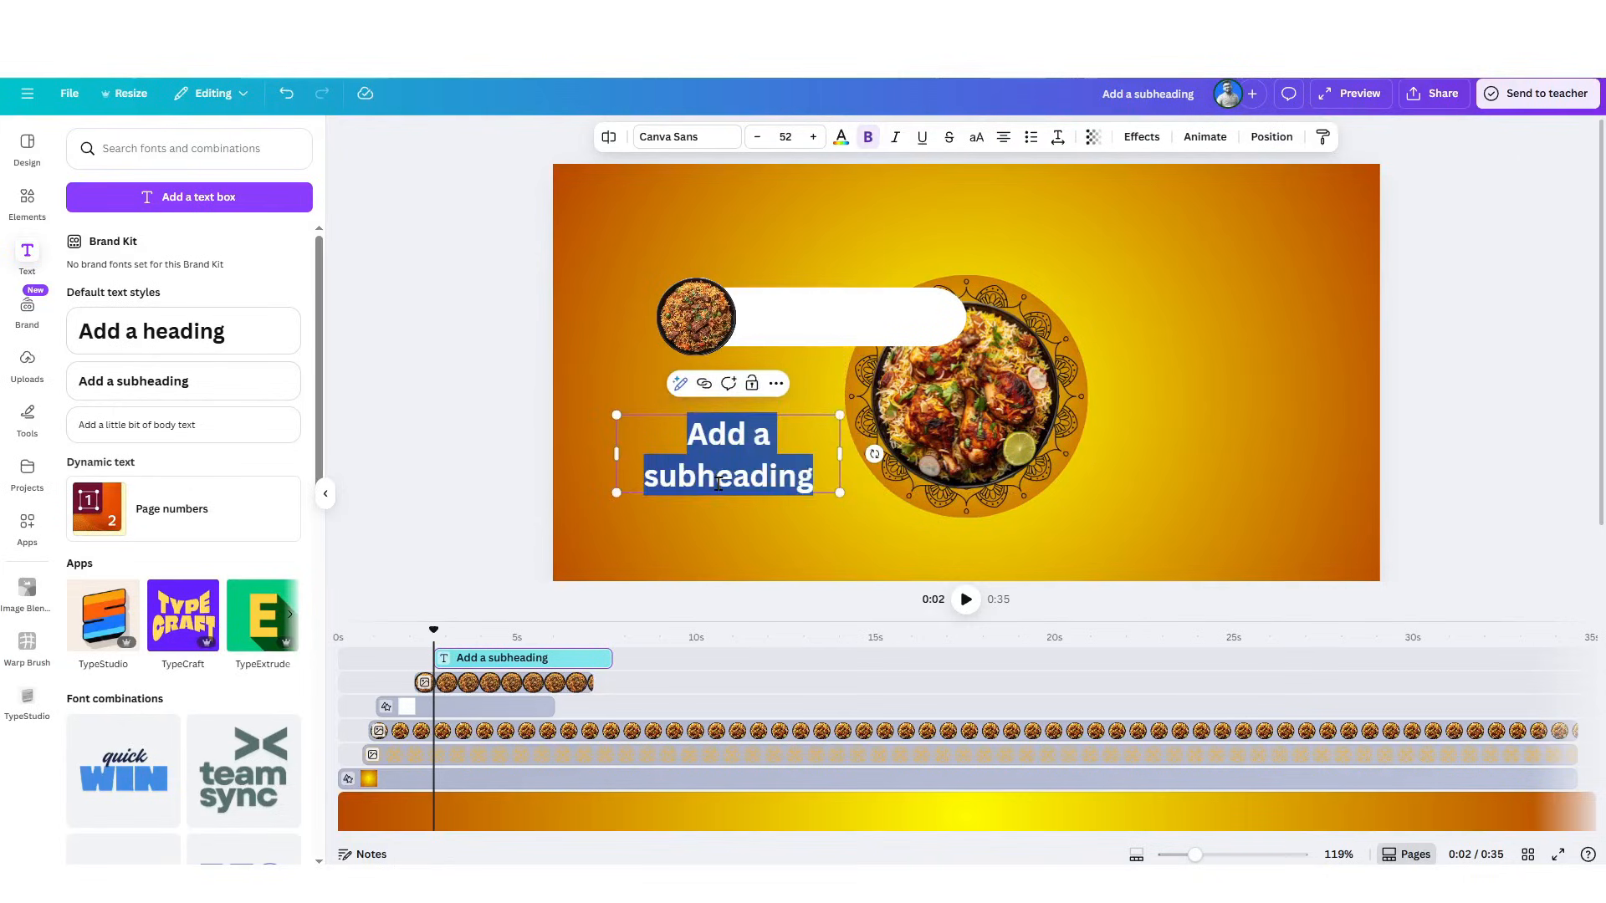
pyautogui.write('Food')
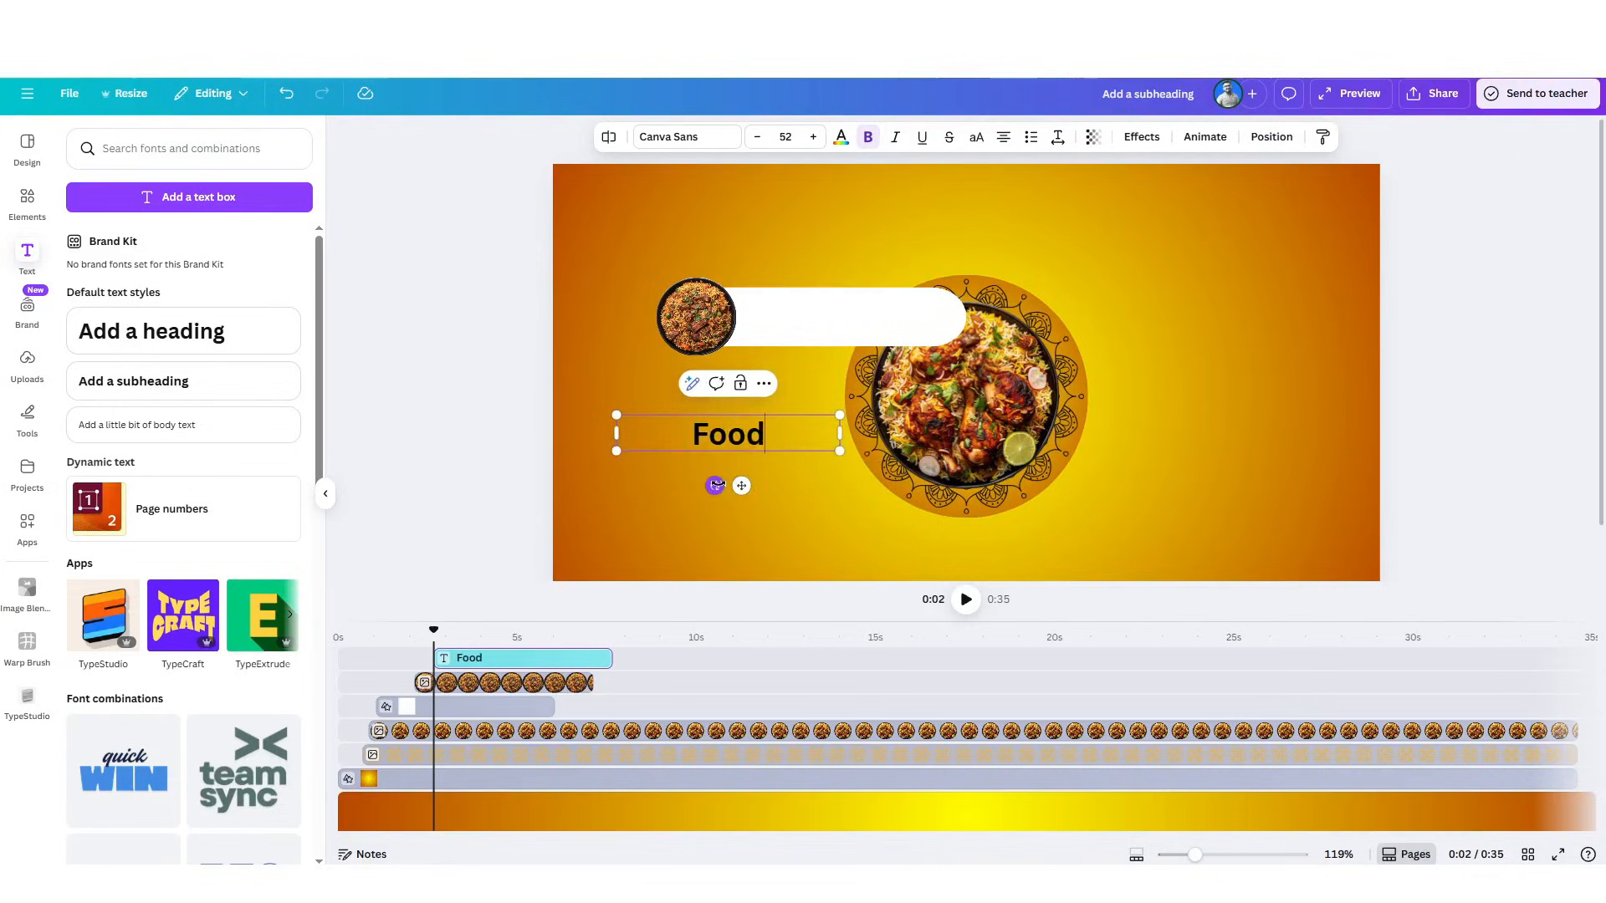
pyautogui.write(' Item Name')
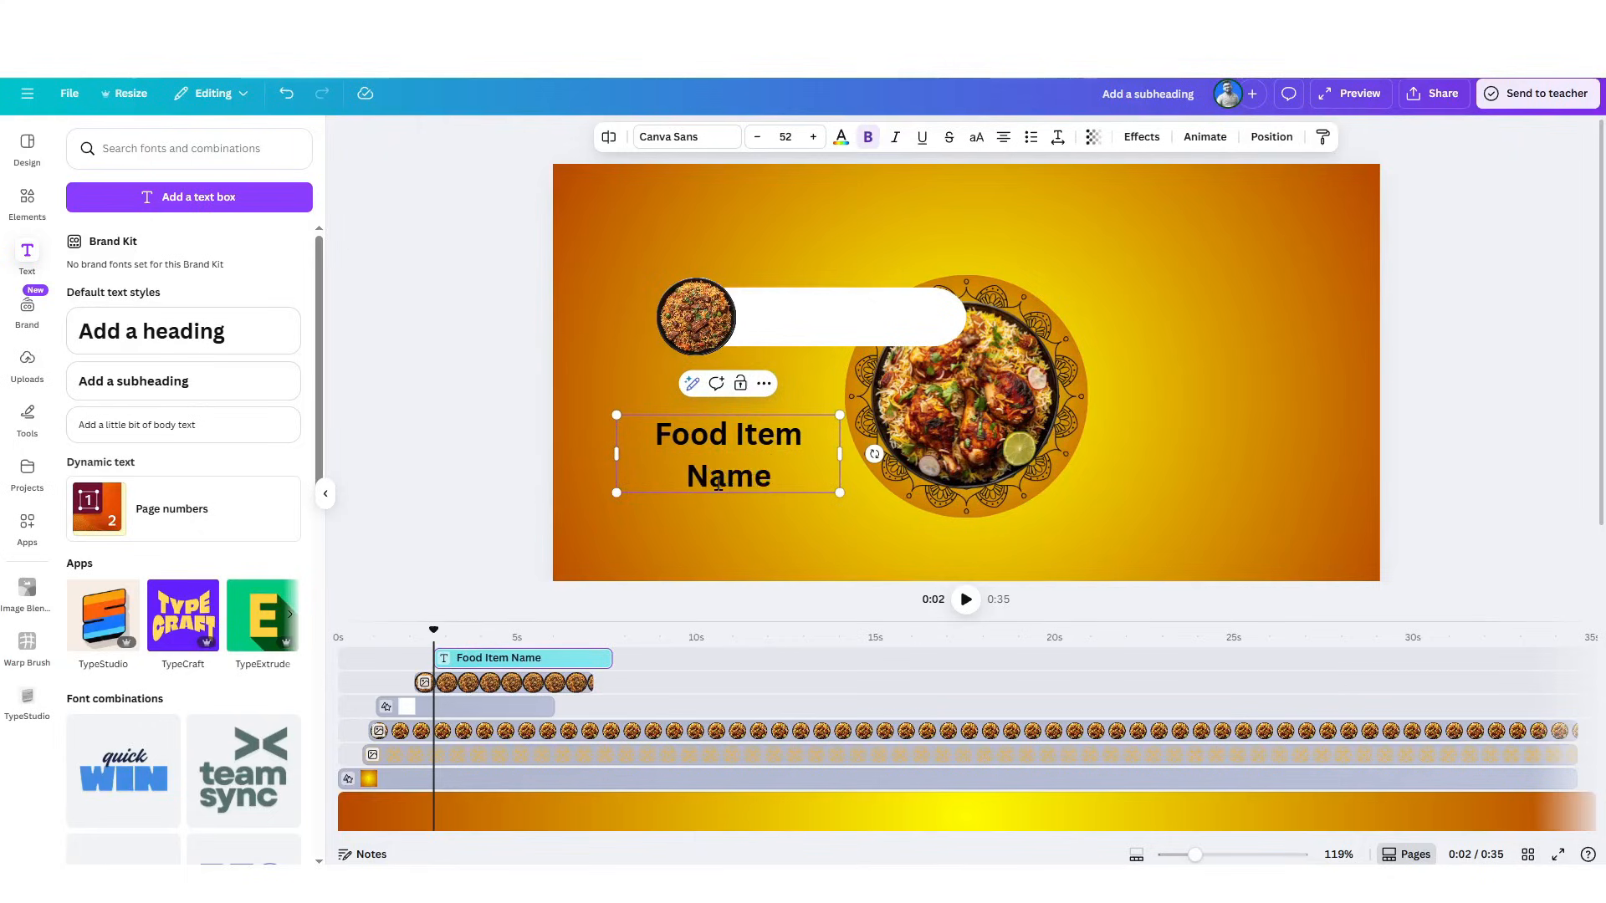
pyautogui.press('Escape')
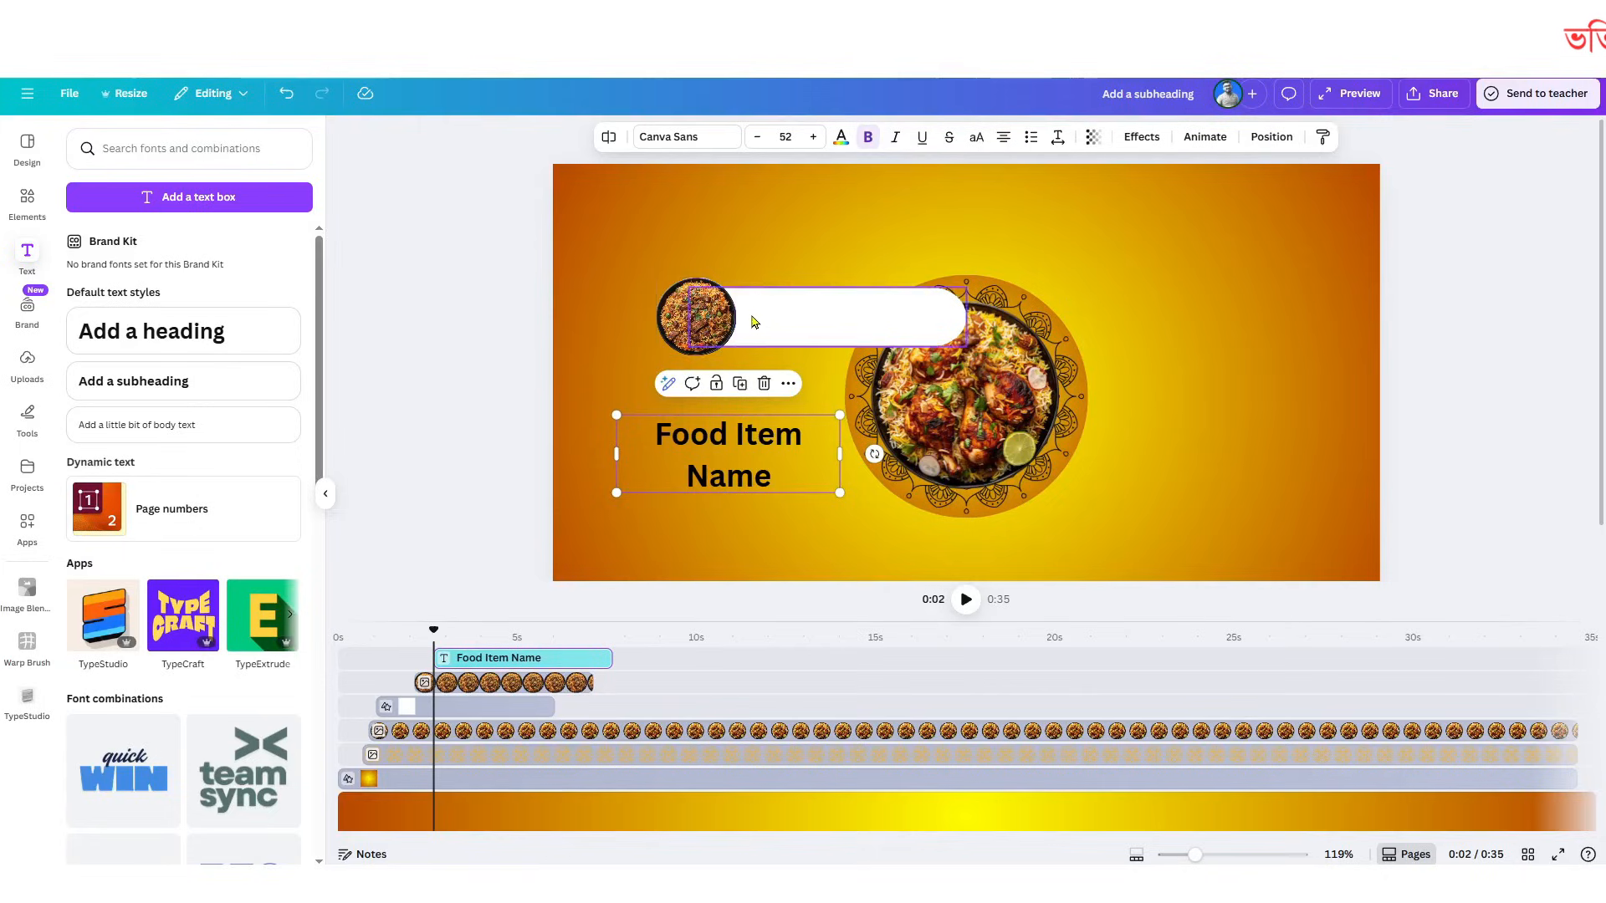
pyautogui.doubleClick(745, 435)
pyautogui.write('Biriyani')
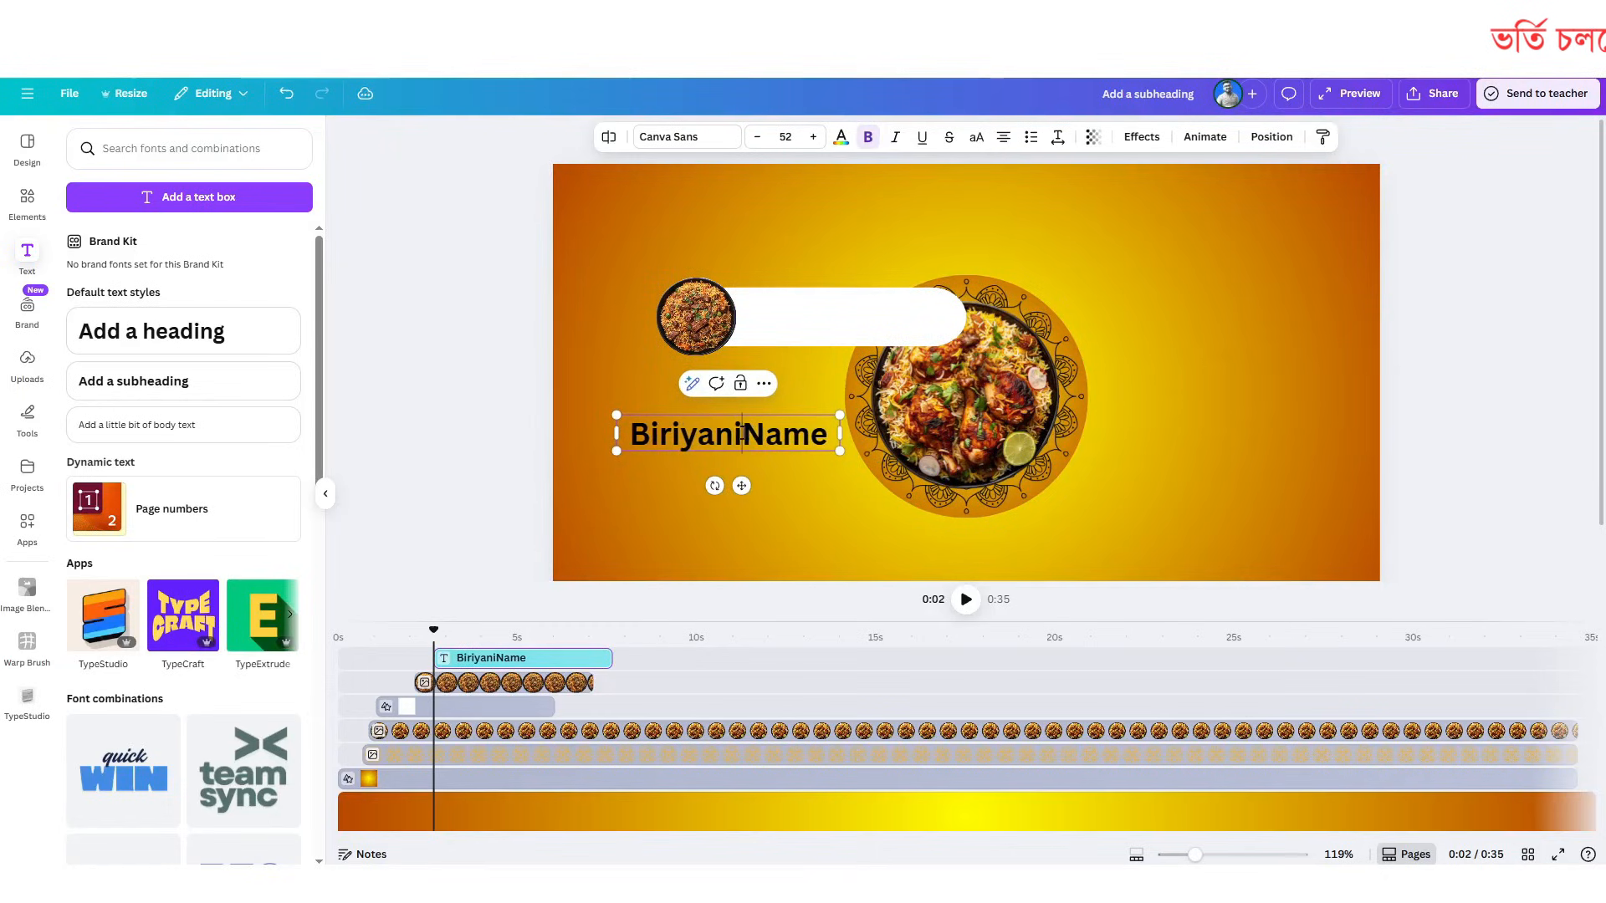
pyautogui.hotkey('shift', 'Right')
pyautogui.hotkey('shift', 'Right')
pyautogui.hotkey('shift', 'Right')
pyautogui.hotkey('shift', 'Right')
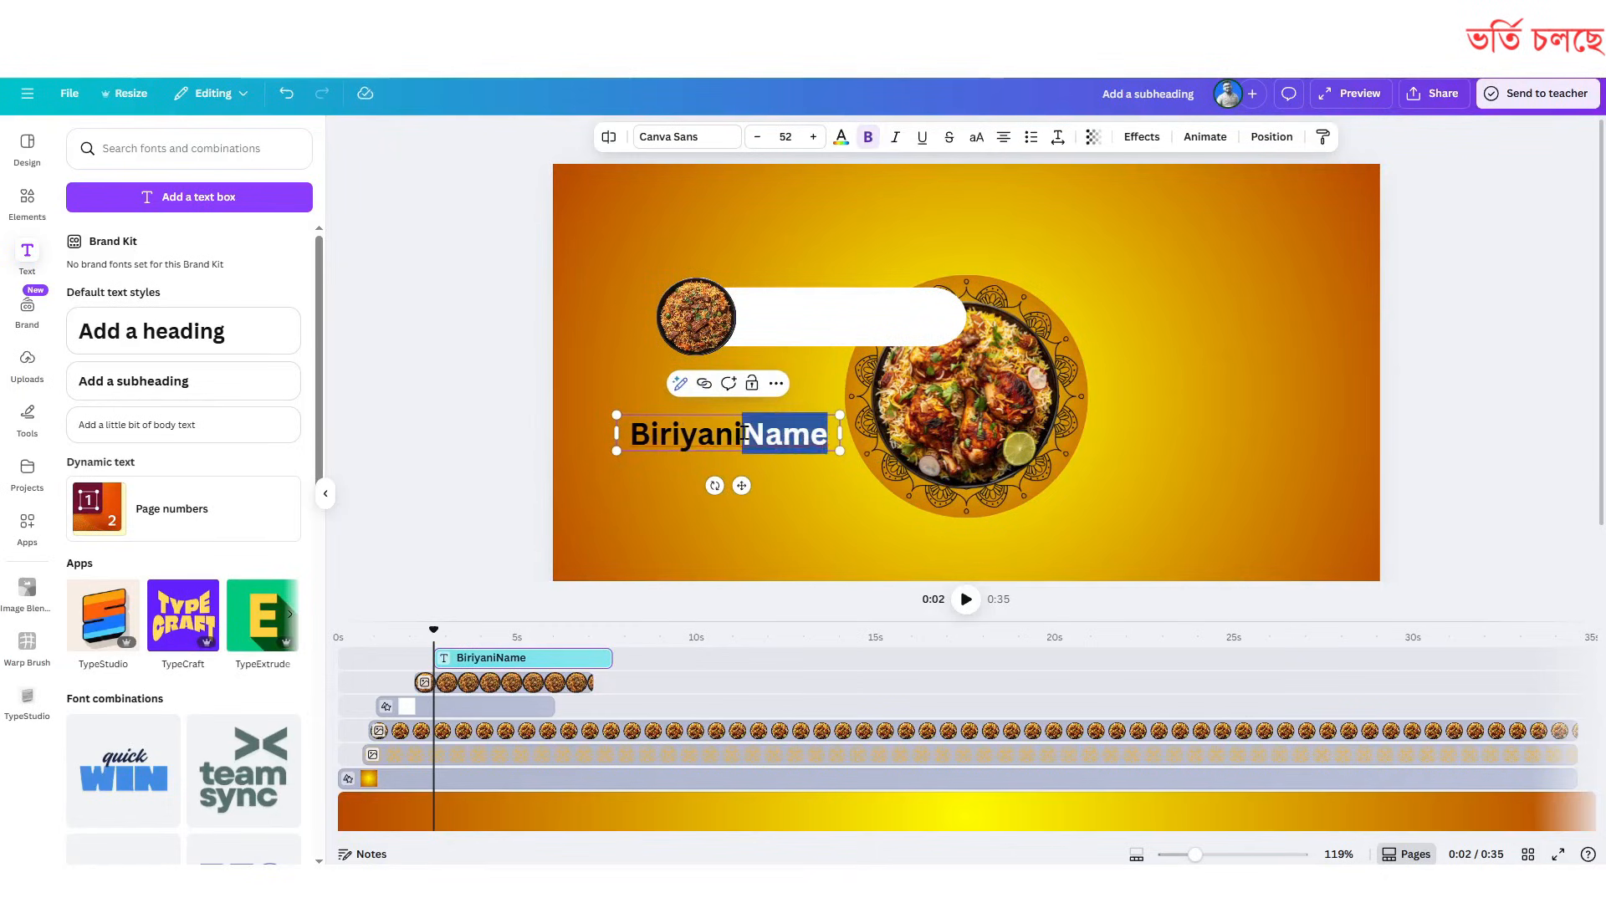
pyautogui.press('Return')
pyautogui.write('@150')
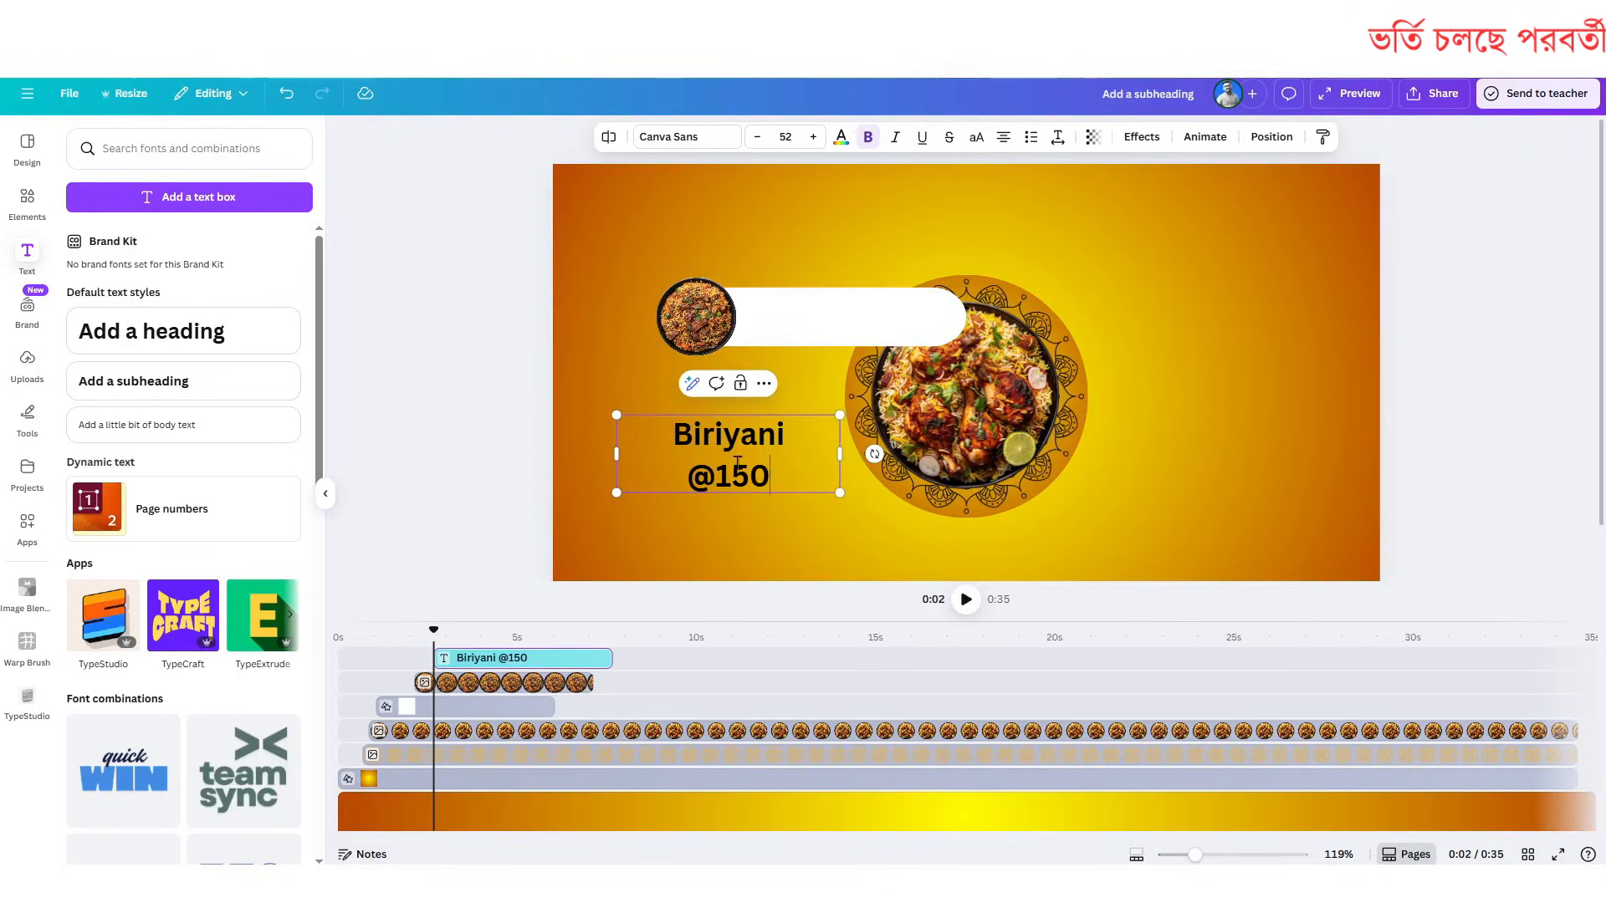
pyautogui.click(636, 430)
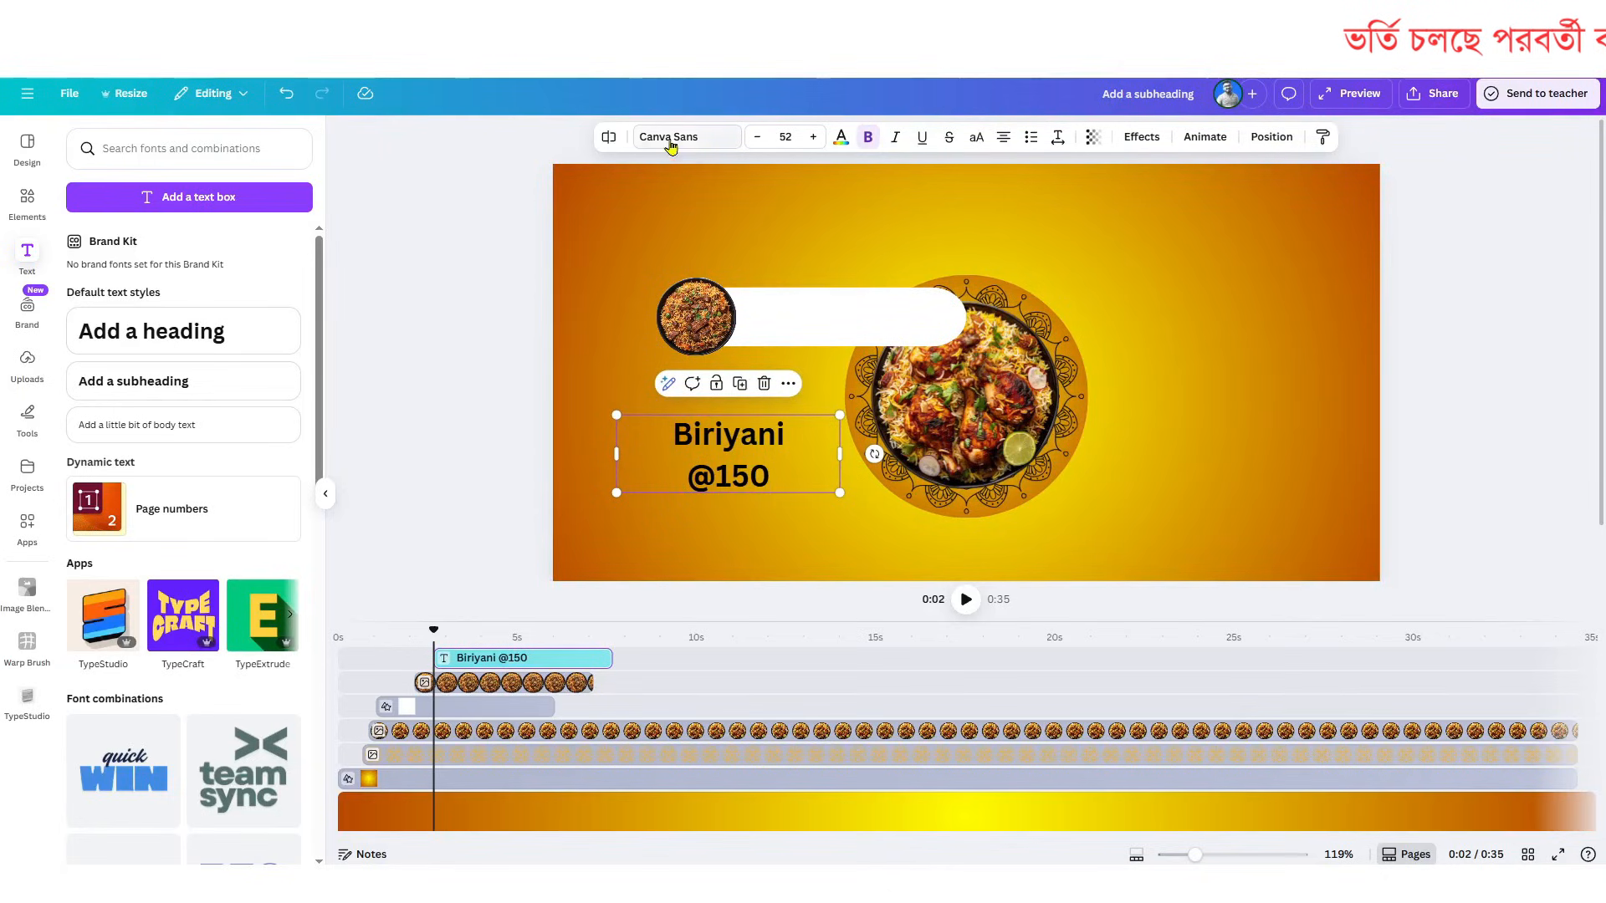
# - Format the Biriyani text in bold Glacial Indifference with tighter line spacing, and shrink it to size 32.1 onto the white pill
pyautogui.click(669, 138)
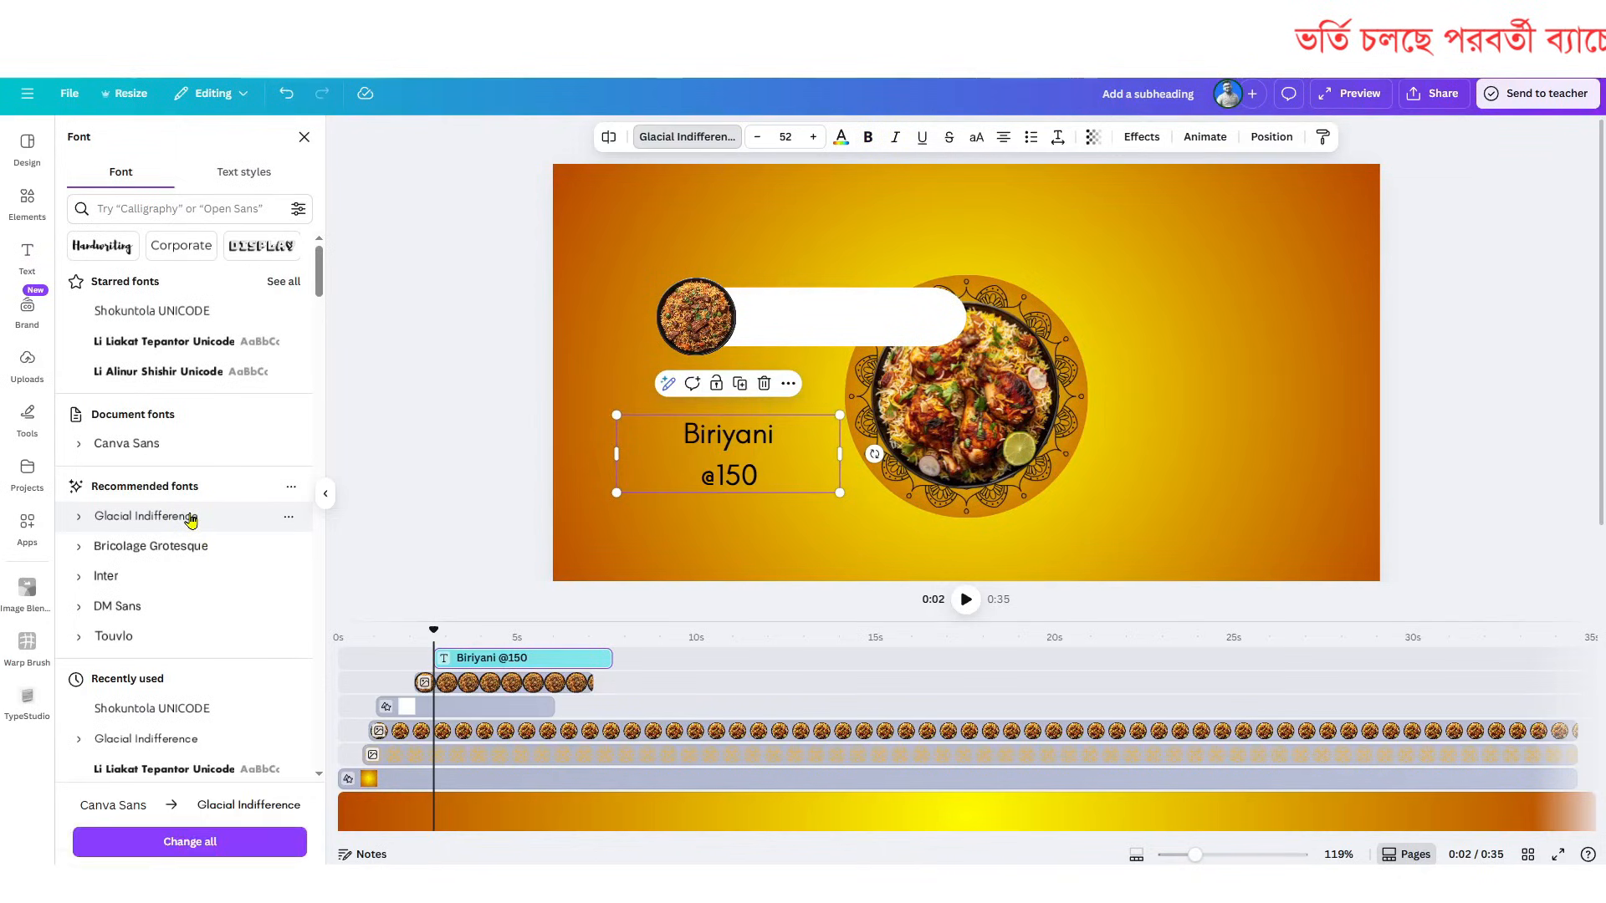
pyautogui.click(870, 138)
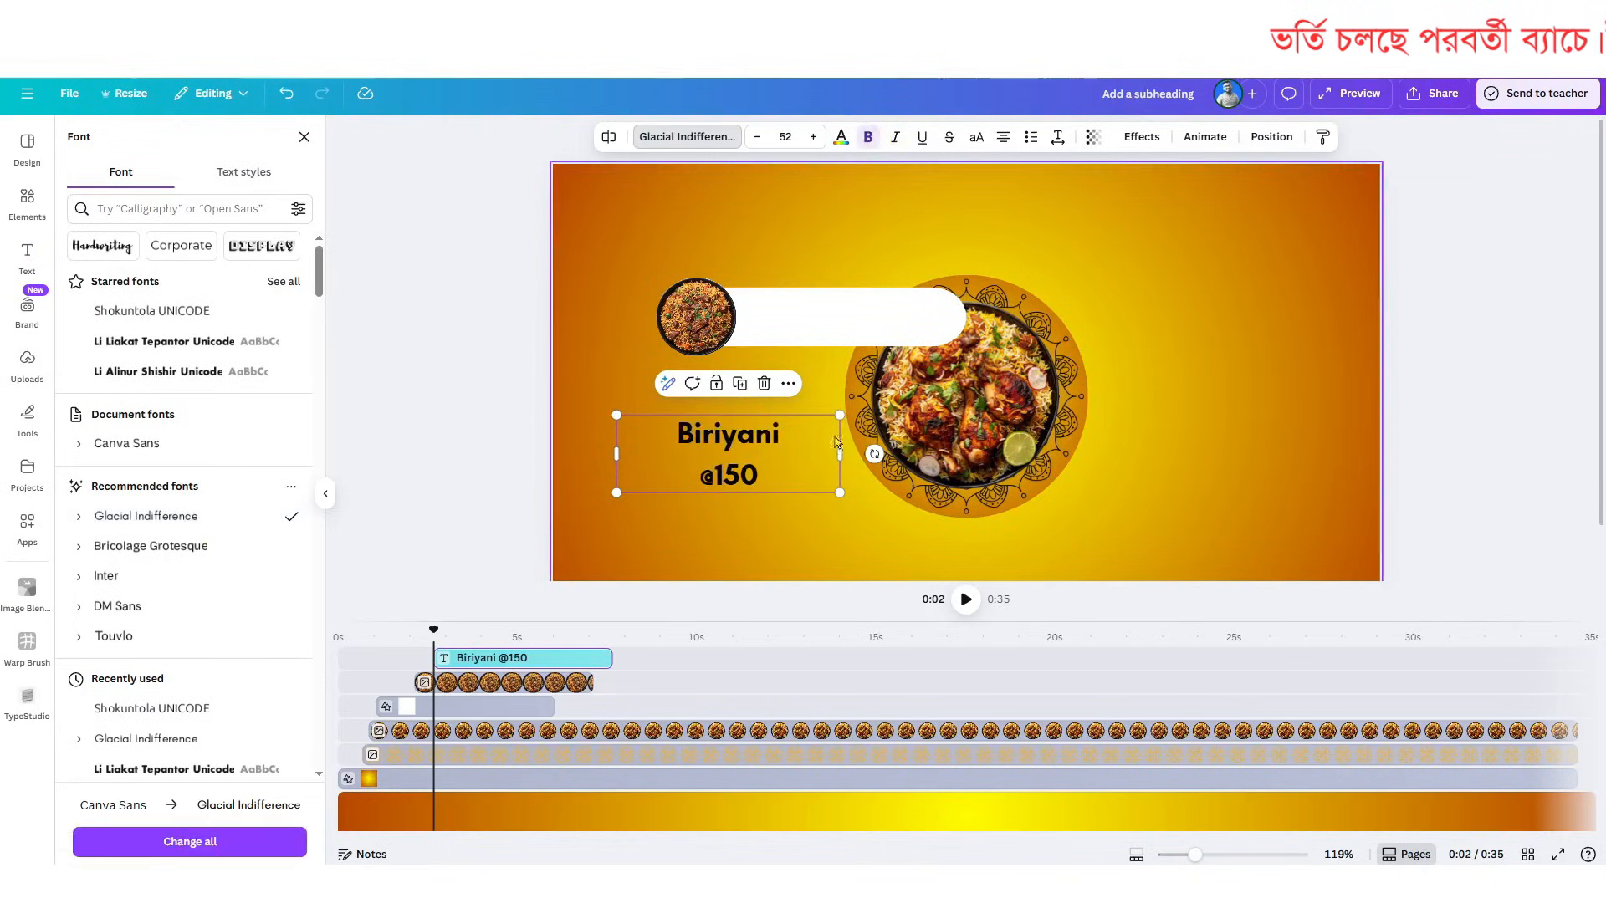
pyautogui.click(1057, 137)
pyautogui.moveTo(1037, 253); pyautogui.dragTo(1019, 254)
pyautogui.moveTo(840, 450); pyautogui.dragTo(826, 327)
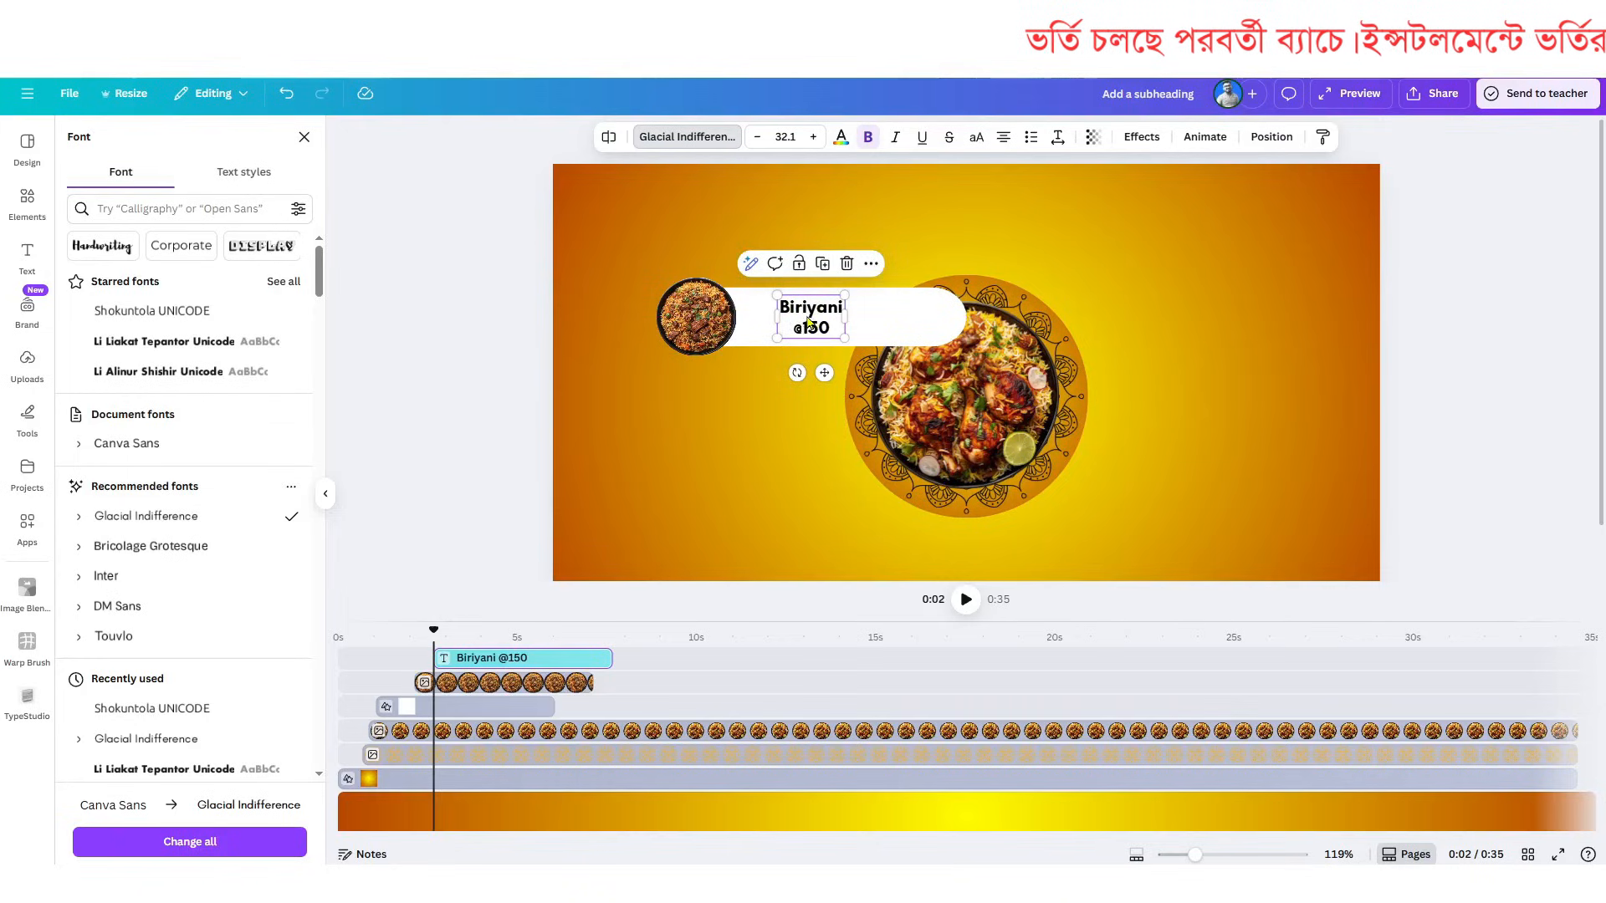
pyautogui.moveTo(811, 320); pyautogui.dragTo(800, 314)
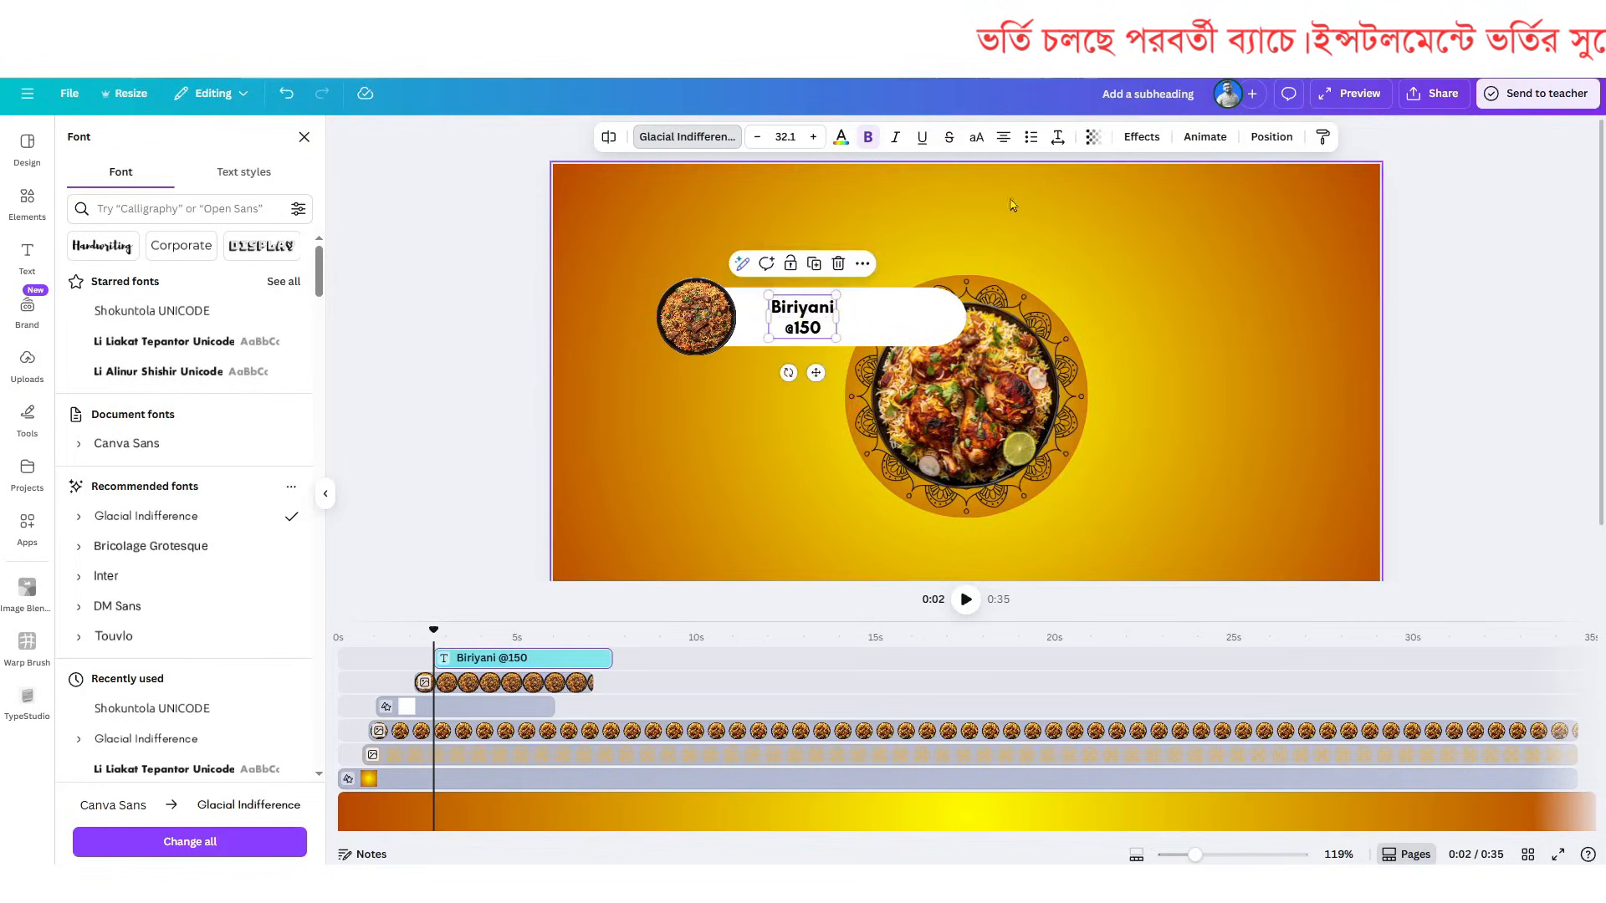
# - Apply the leftward Baseline animation to the Biriyani text on enter and exit, with reverse exit enabled
pyautogui.click(1206, 137)
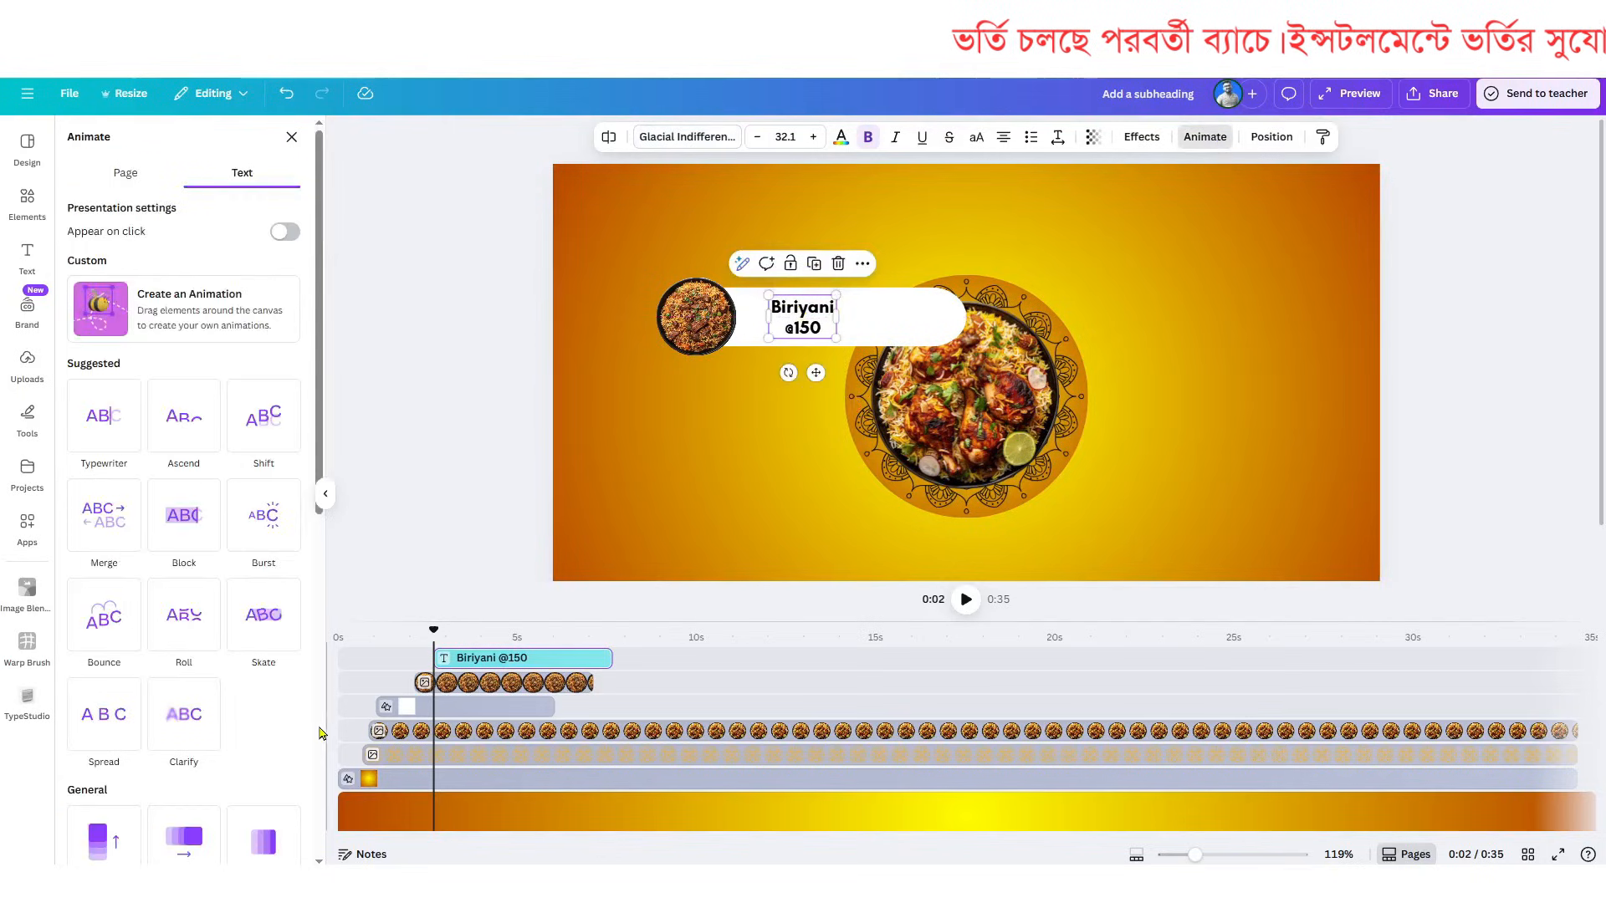
pyautogui.scroll(-4, 288, 703)
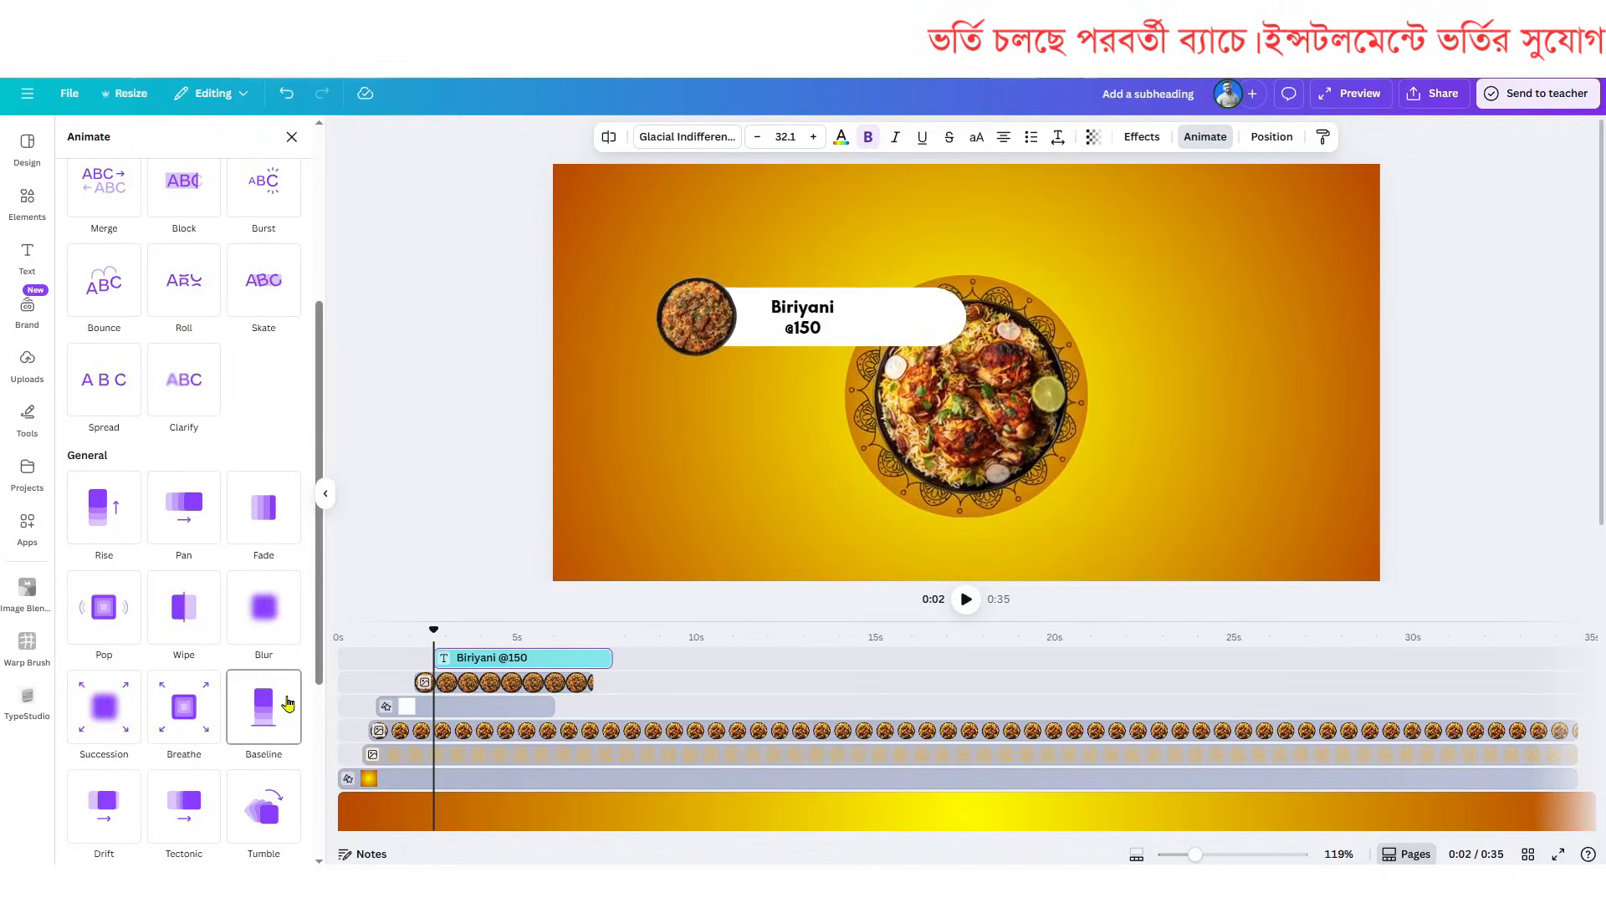
pyautogui.click(287, 702)
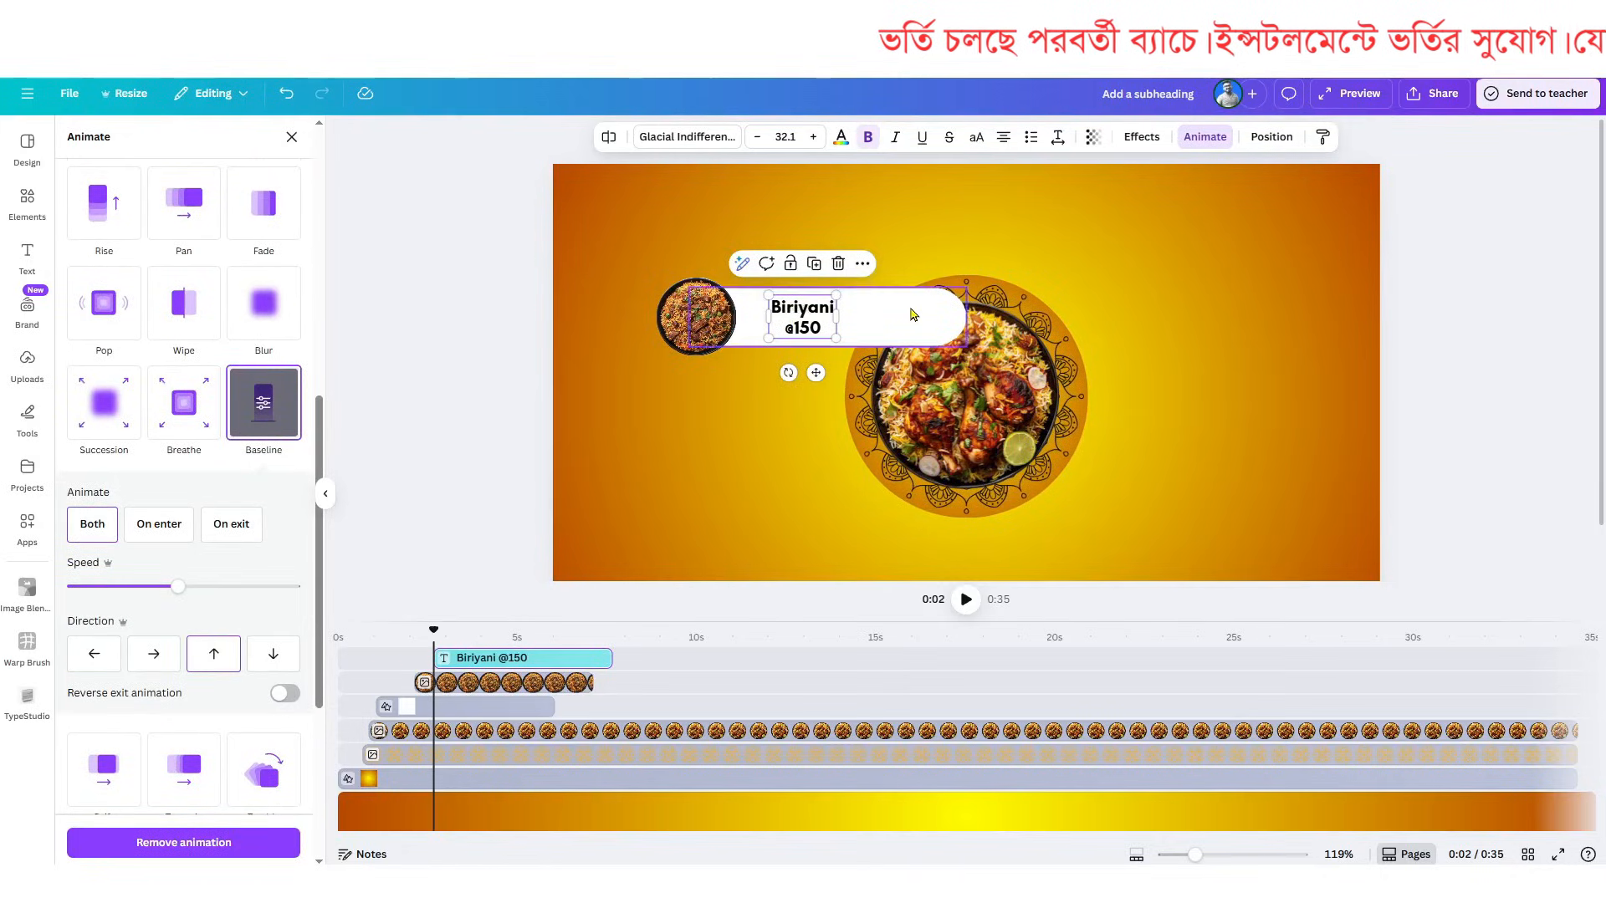
pyautogui.click(110, 663)
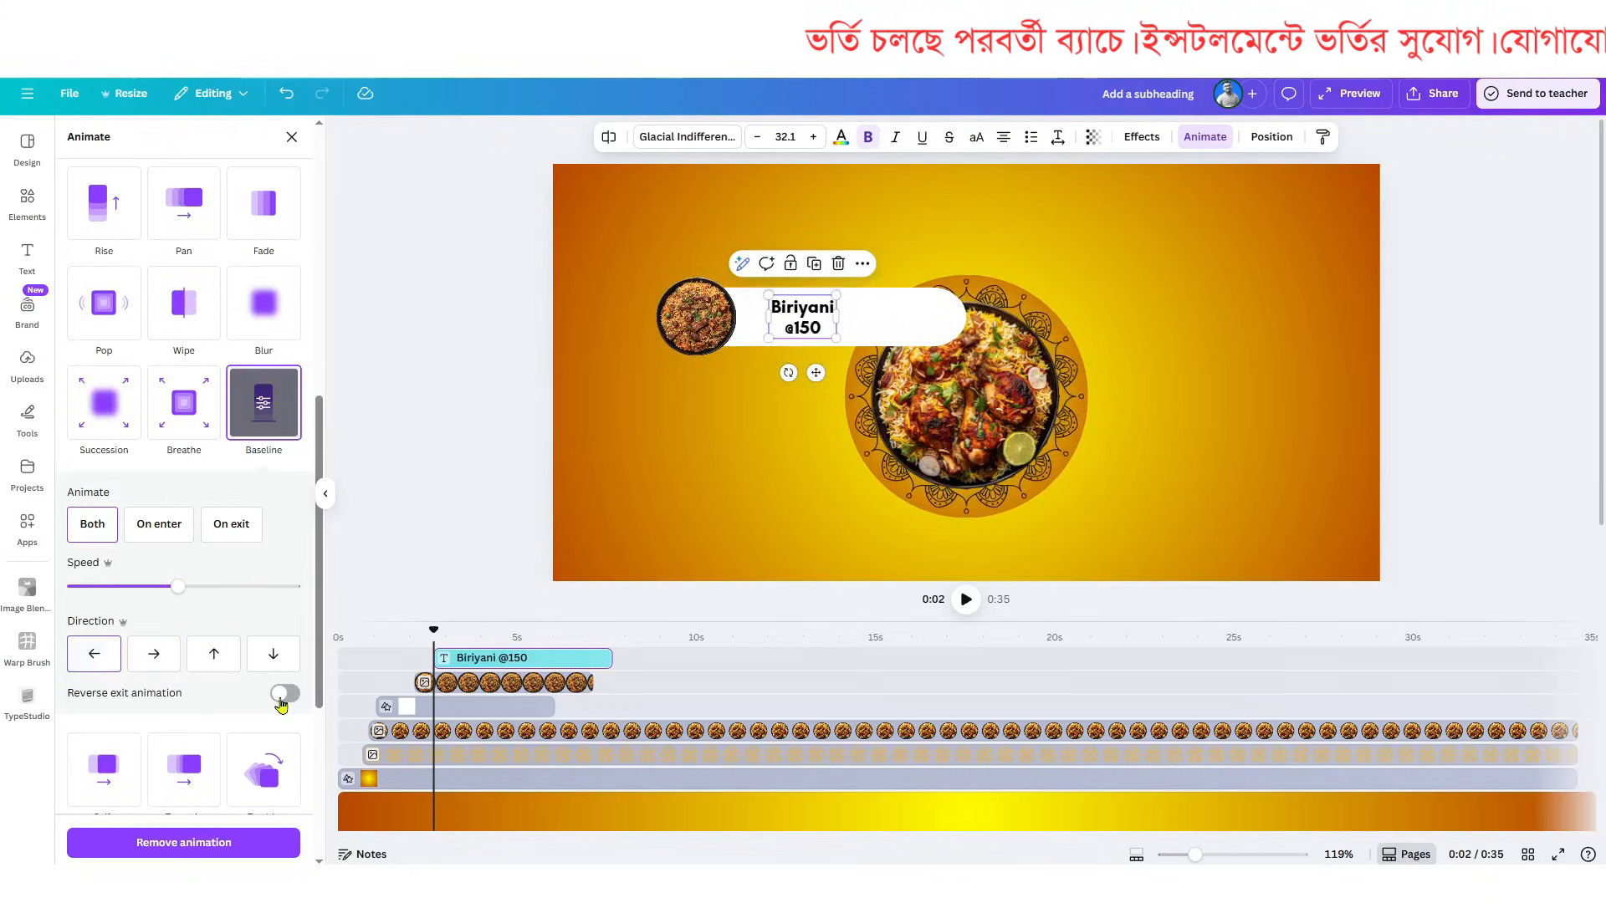
pyautogui.click(282, 701)
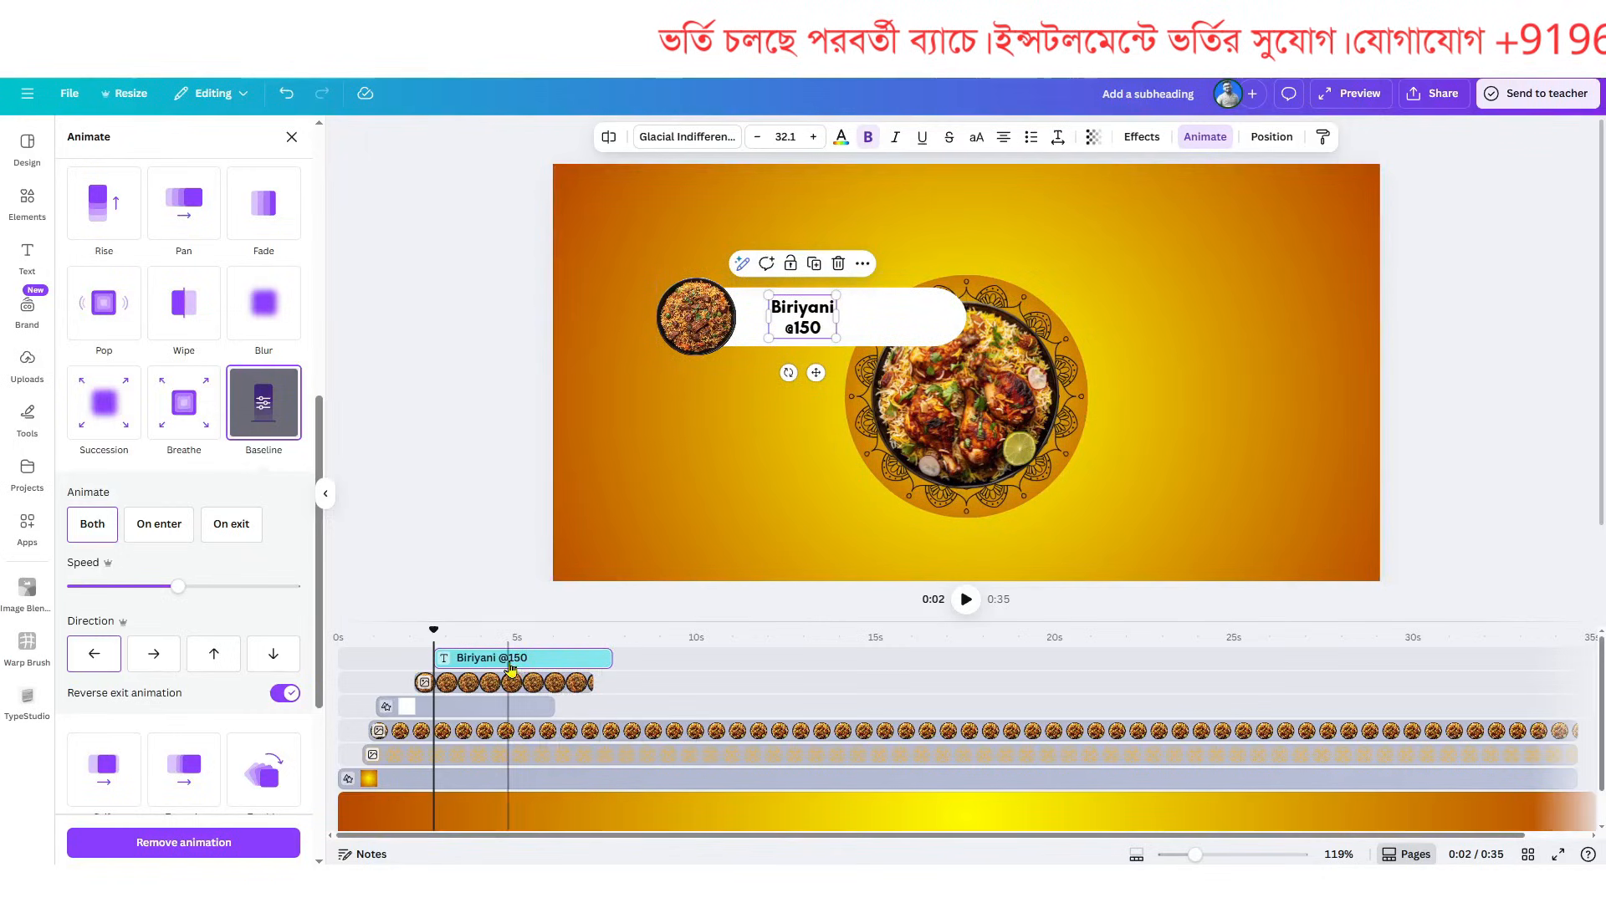
# - Extend the white pill, small rice plate and Biriyani text on the timeline to the same end time as the central biryani plate
pyautogui.click(867, 318)
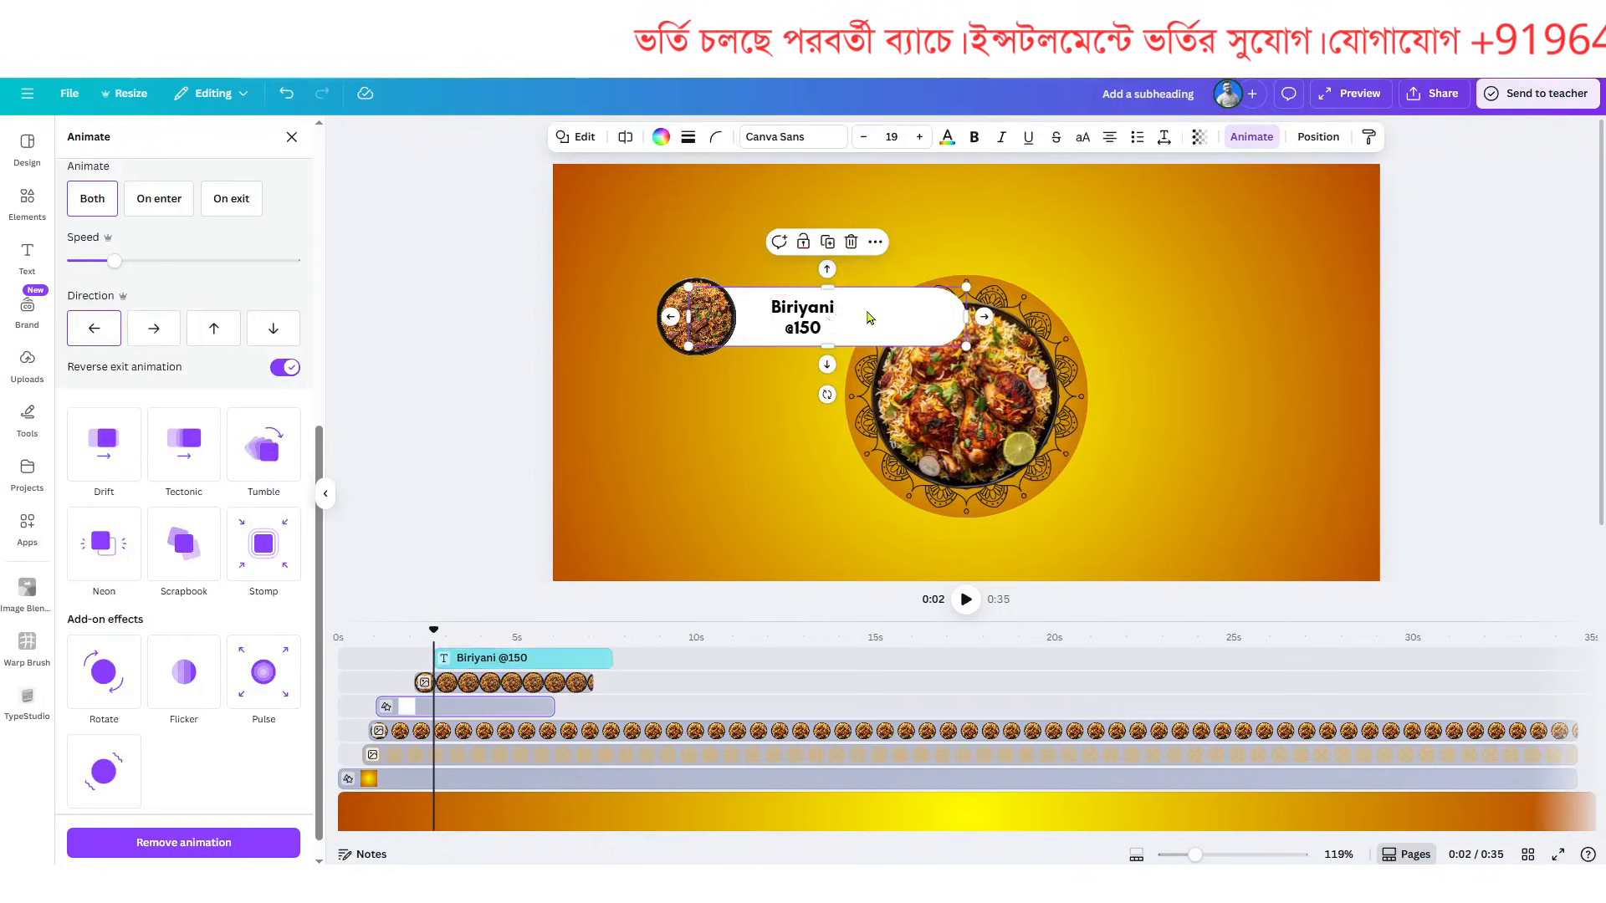
pyautogui.click(805, 323)
pyautogui.click(709, 332)
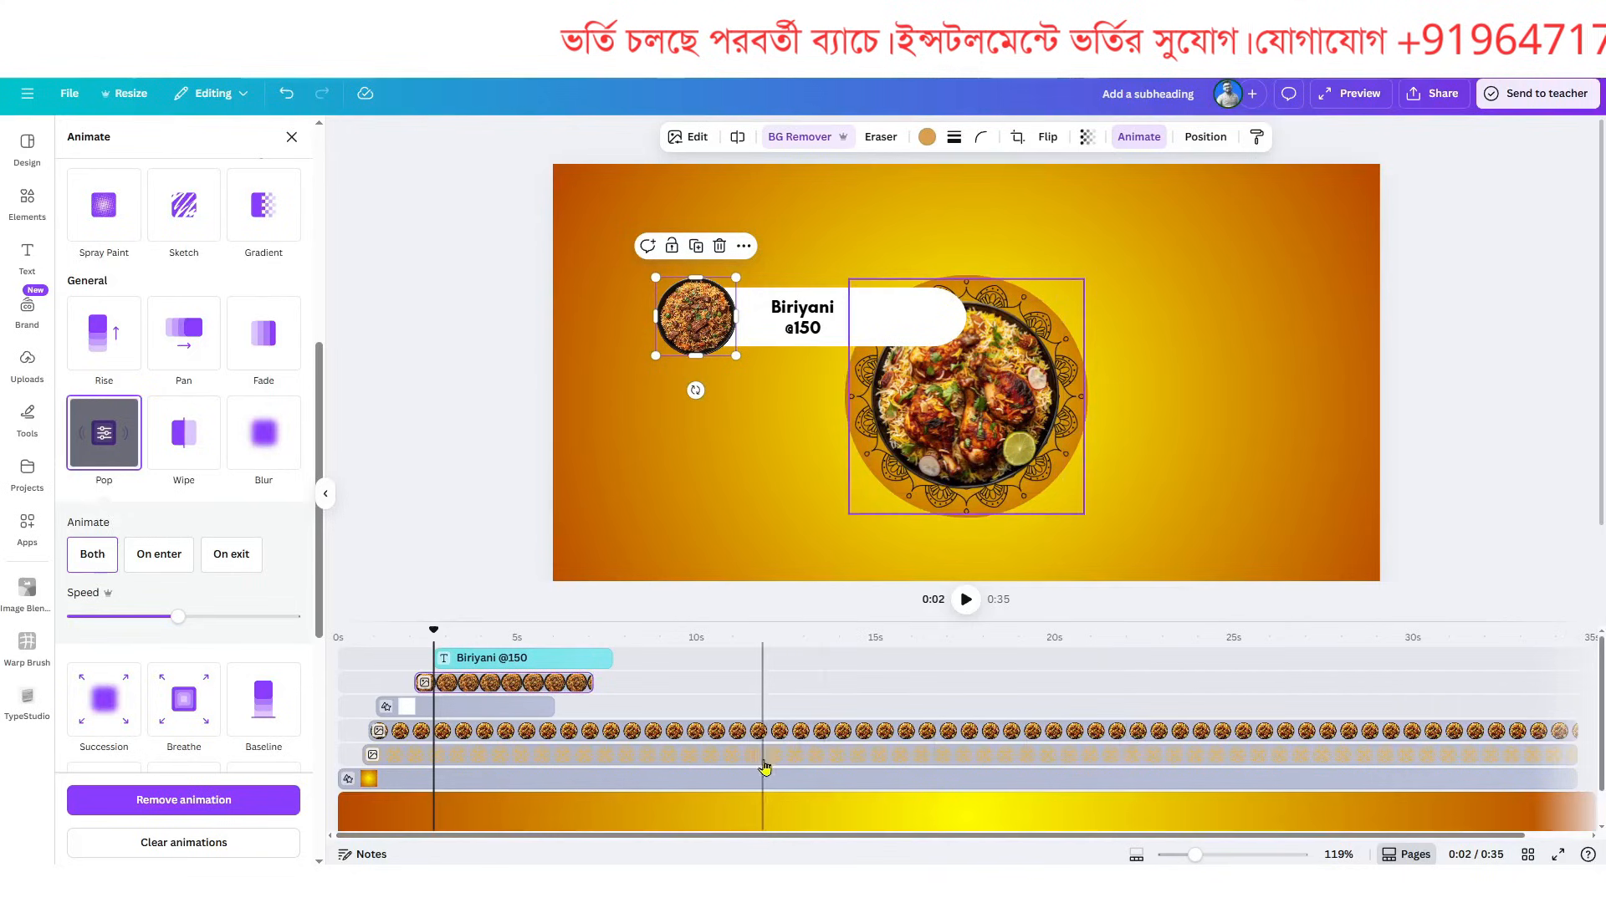
pyautogui.scroll(-1, 733, 755)
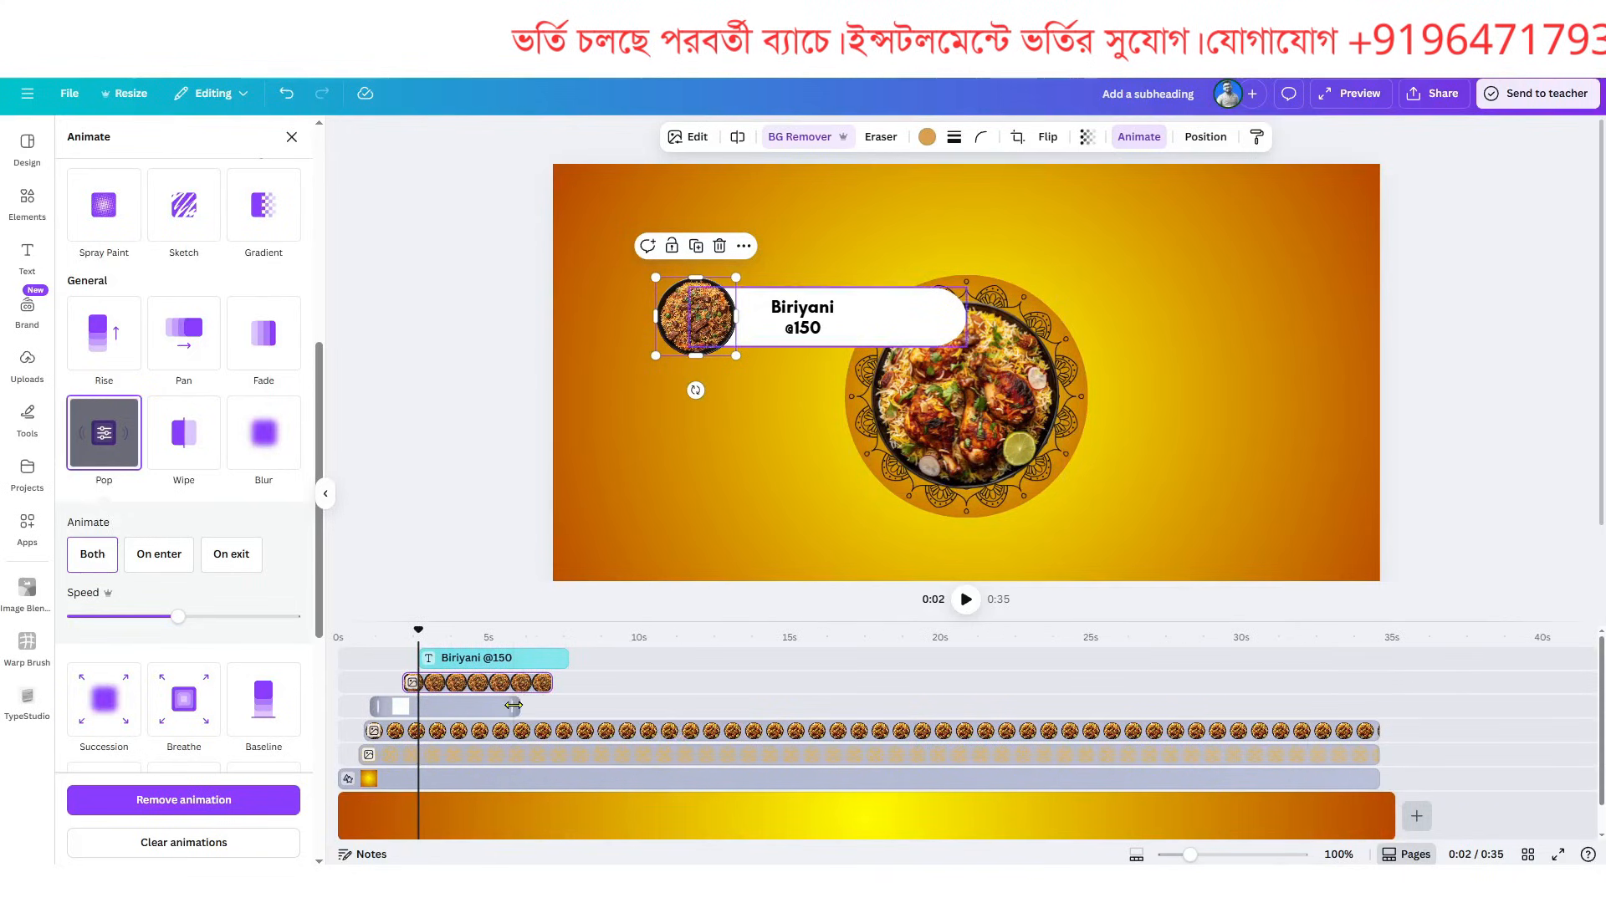
pyautogui.moveTo(515, 705); pyautogui.dragTo(1368, 796)
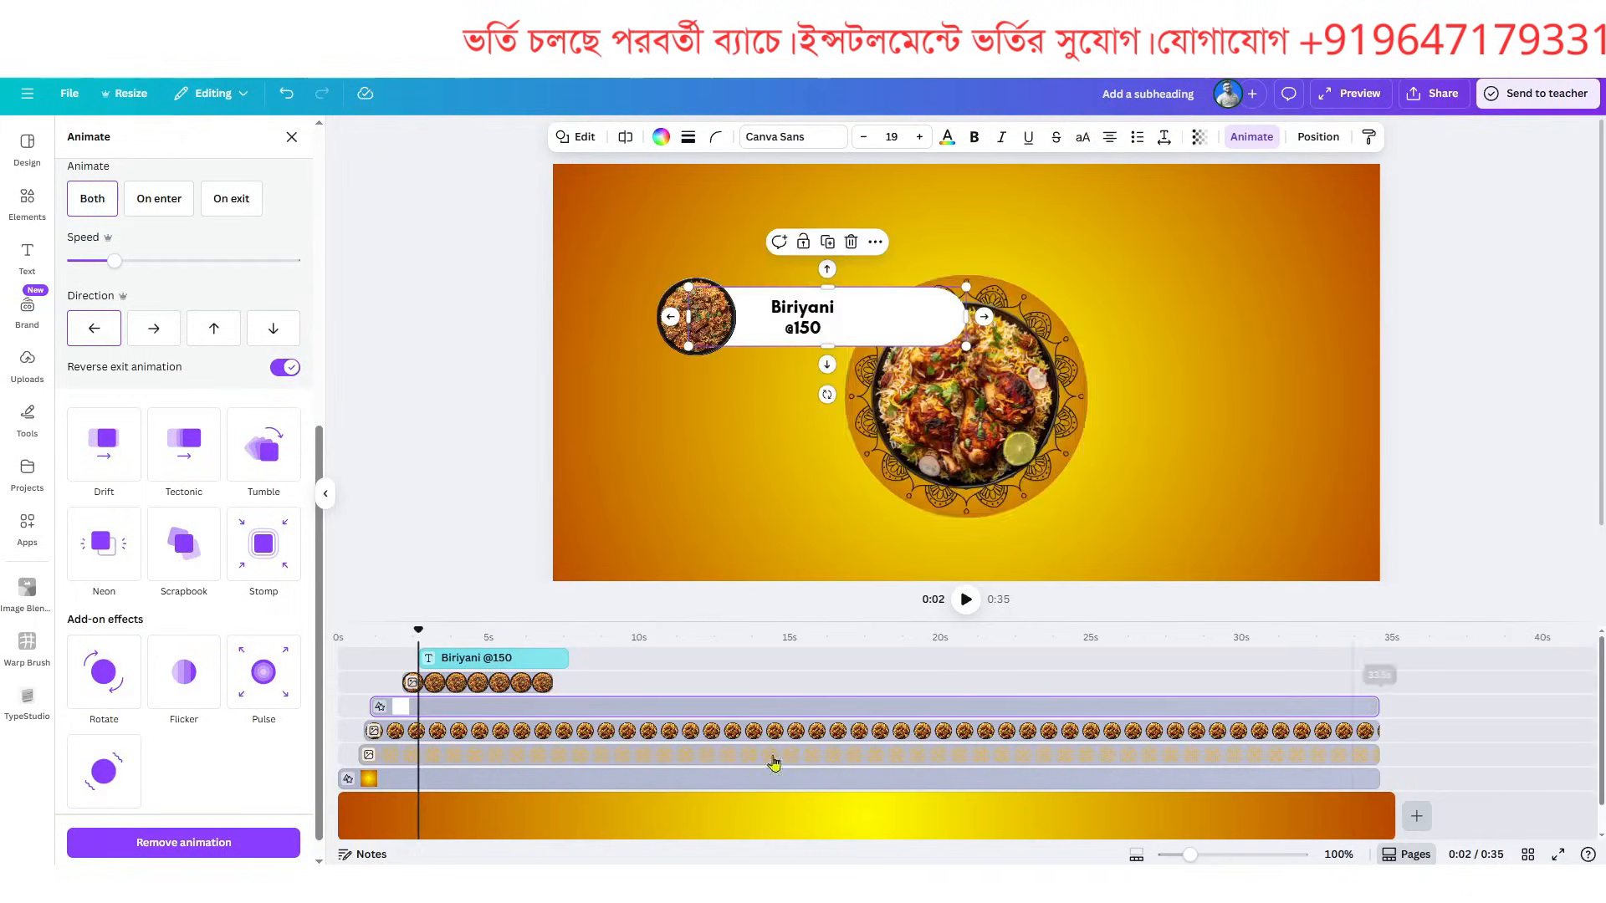
pyautogui.moveTo(551, 682); pyautogui.dragTo(1395, 724)
pyautogui.moveTo(568, 658); pyautogui.dragTo(1364, 687)
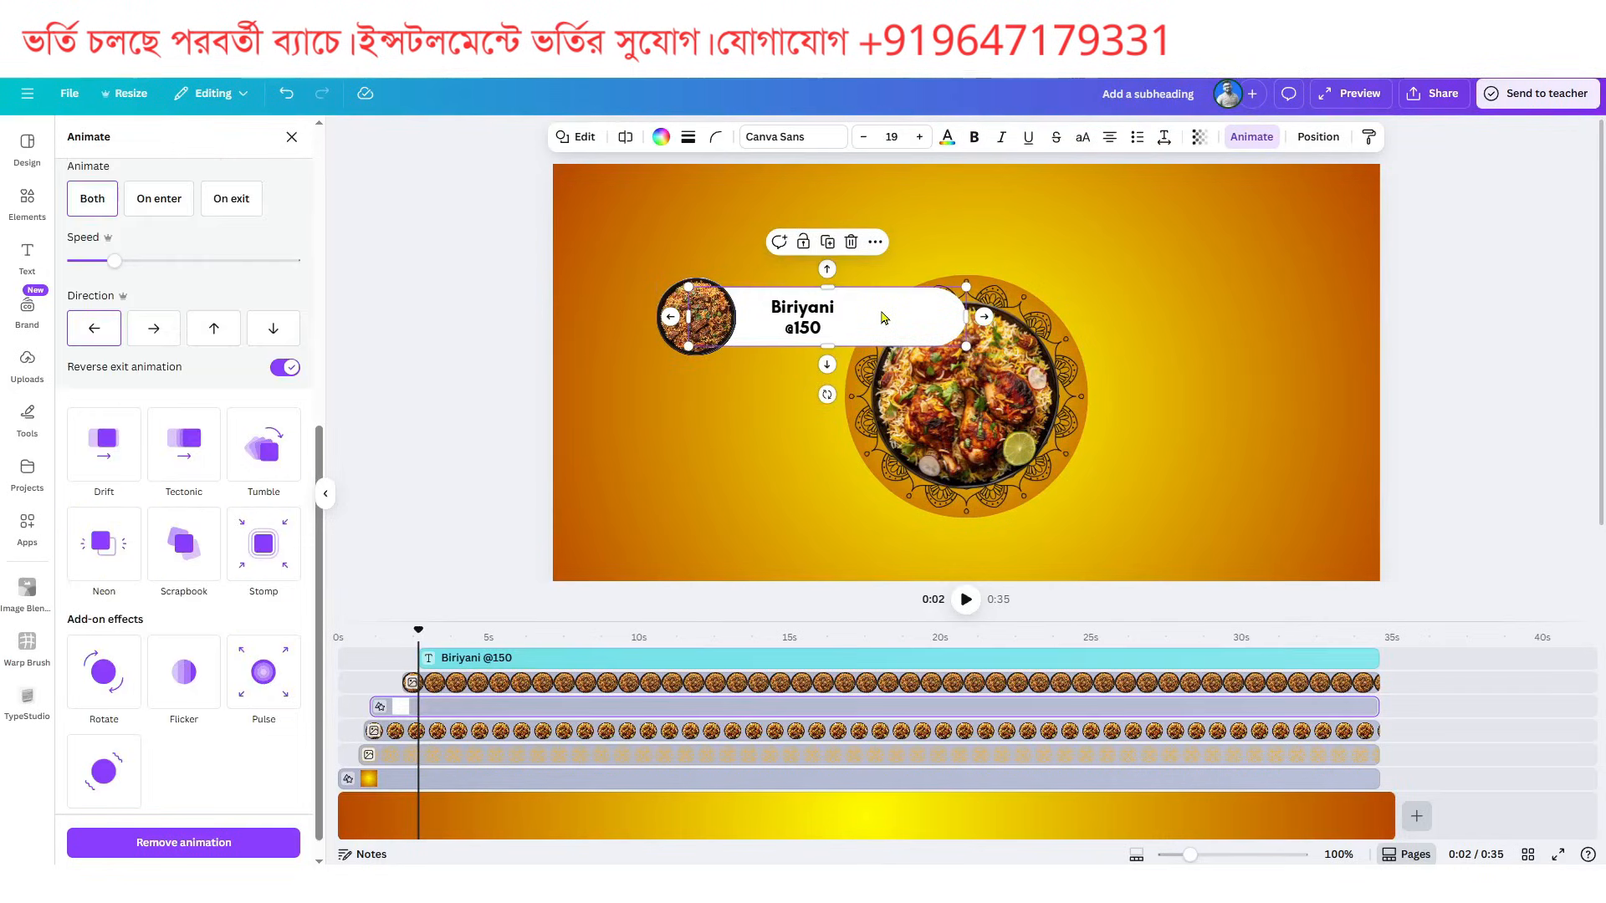
# - Duplicate the white pill to mirror it on the biryani plate's other side, and set the copy's Baseline direction to rightward
pyautogui.click(827, 242)
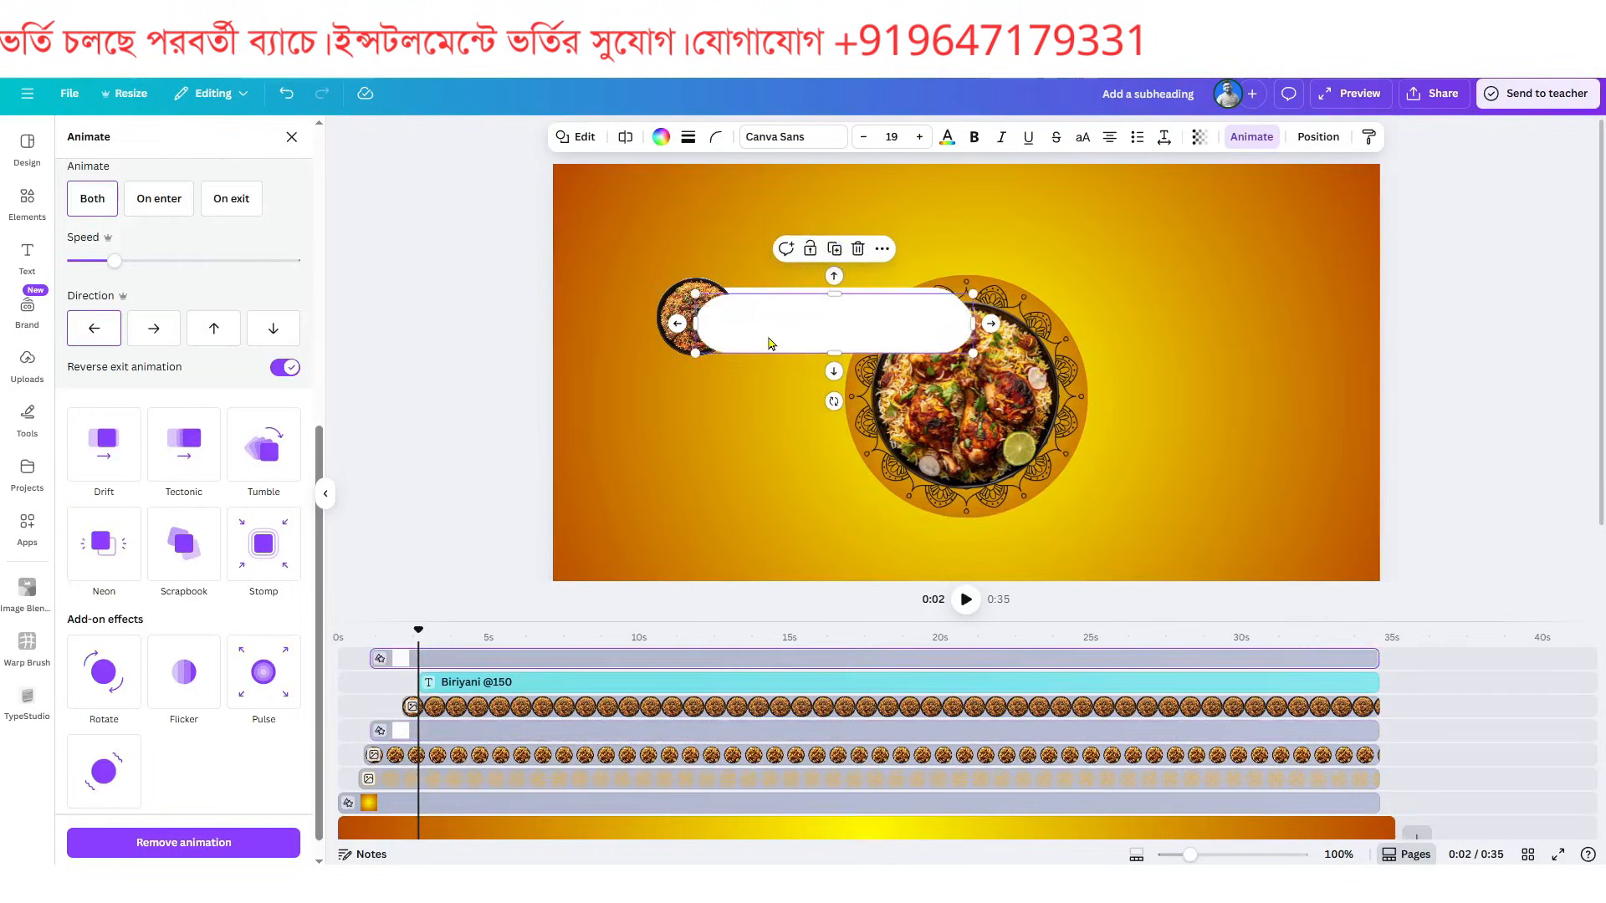
pyautogui.moveTo(759, 339); pyautogui.dragTo(1029, 328)
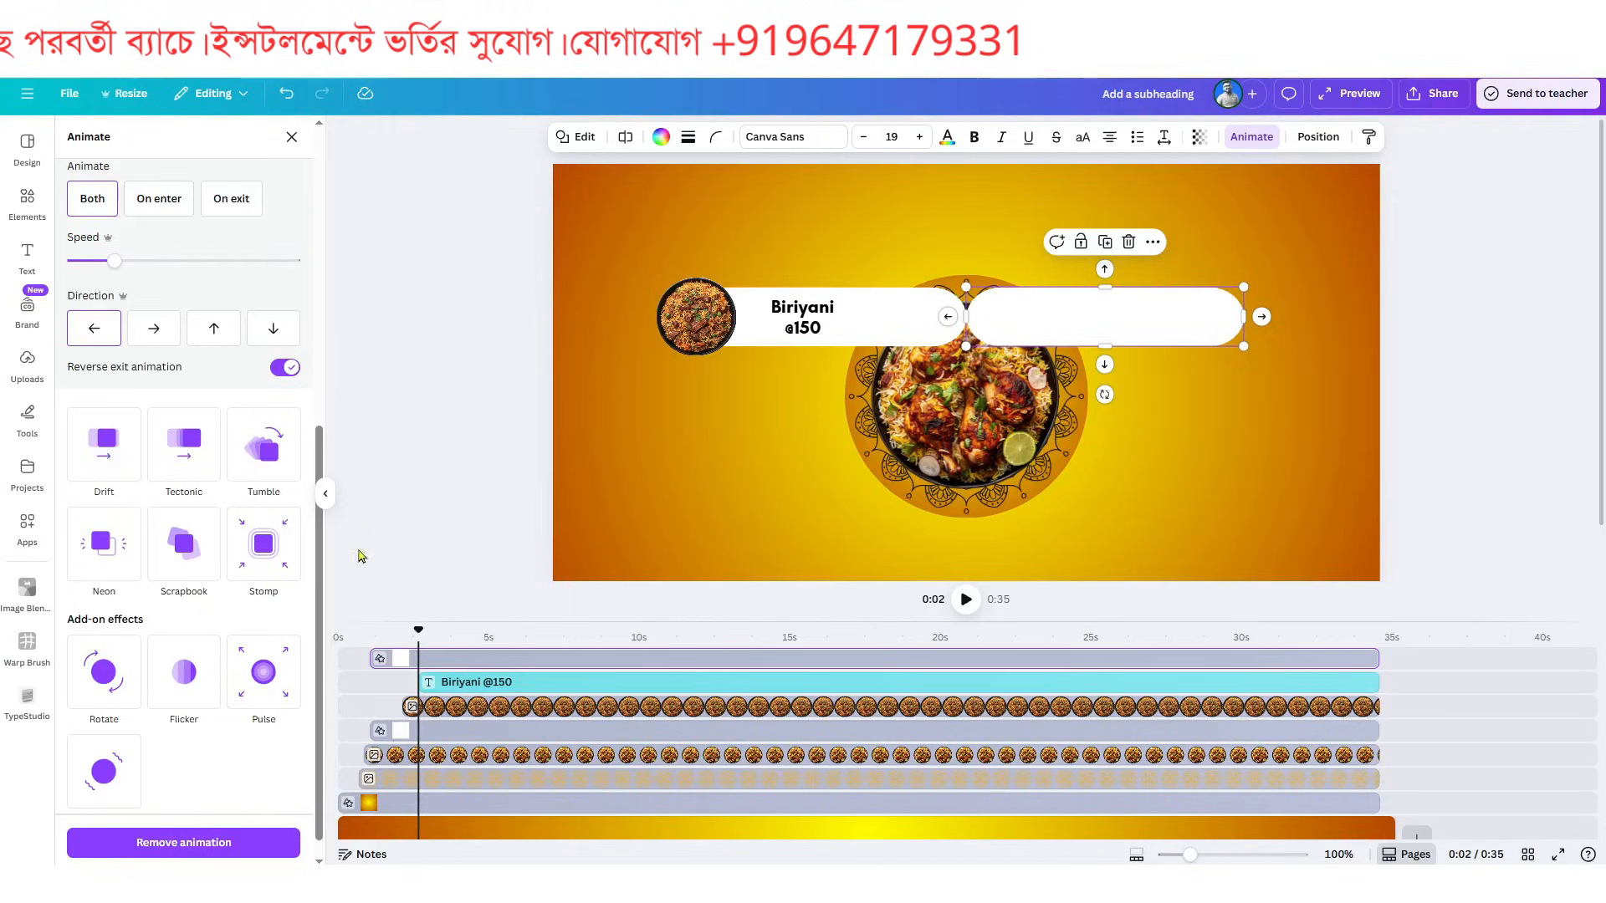
pyautogui.scroll(4, 281, 629)
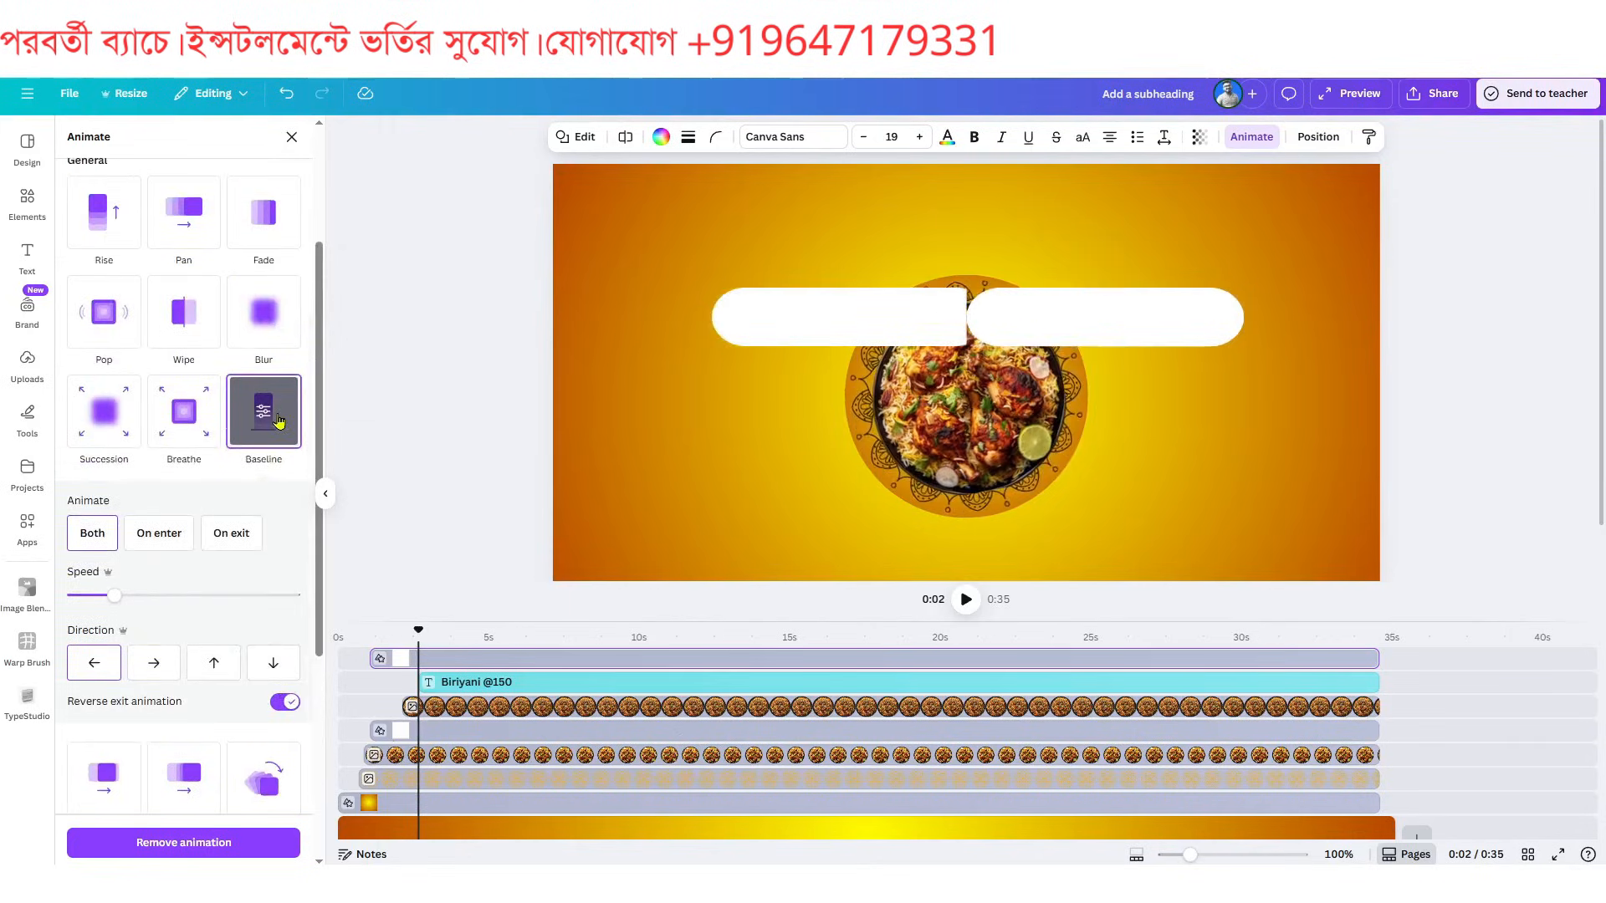
pyautogui.click(151, 673)
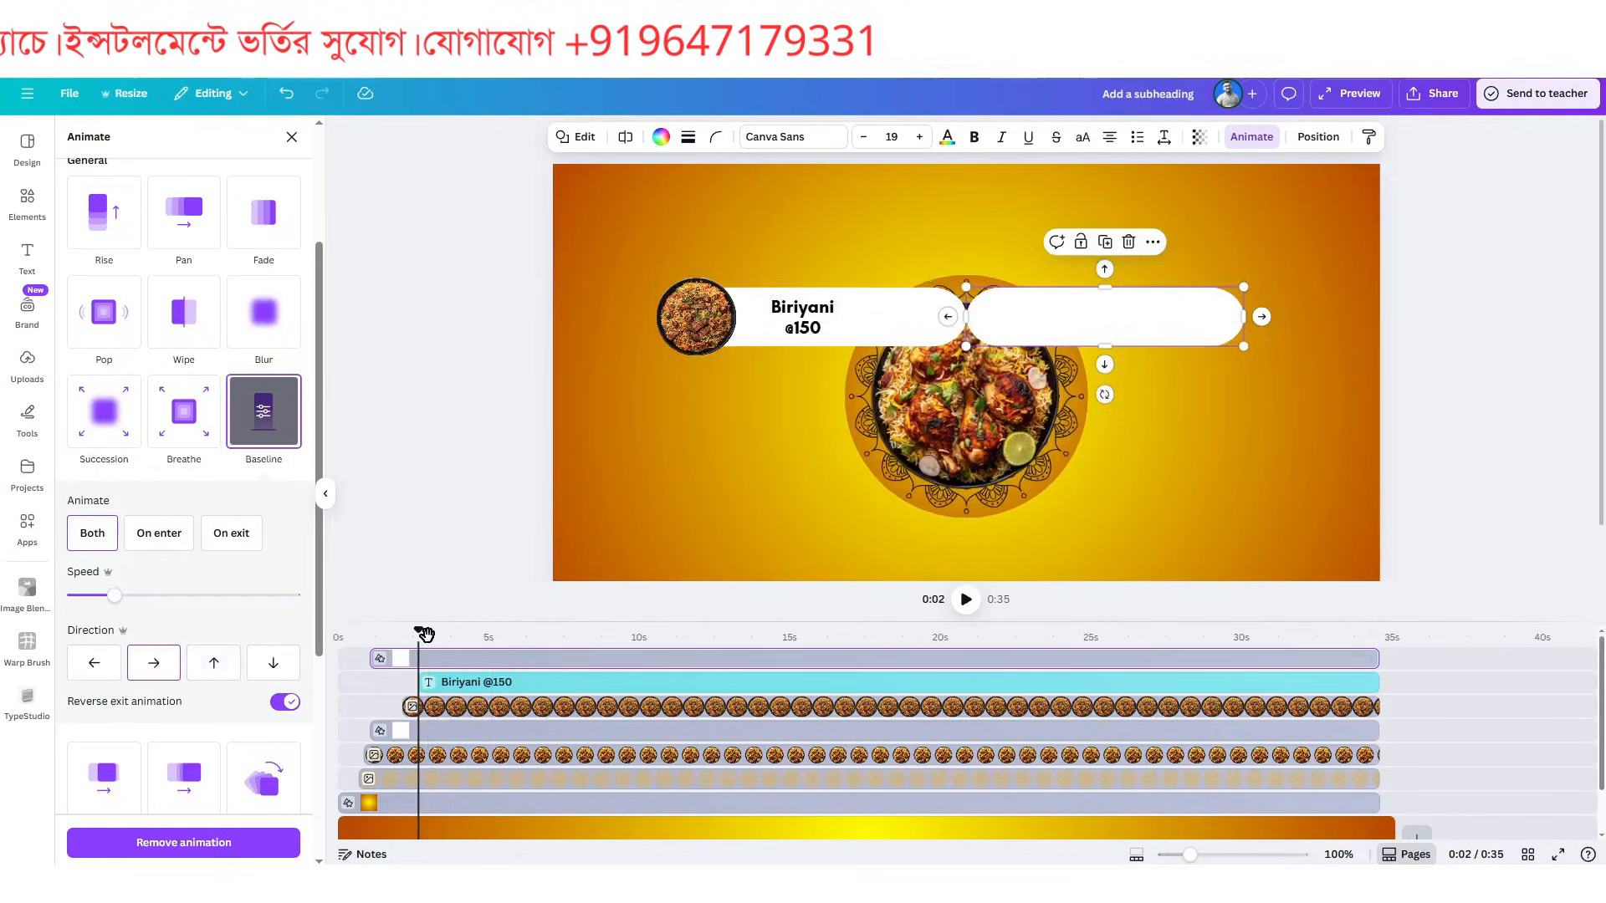
pyautogui.moveTo(372, 658)
pyautogui.mouseDown()
pyautogui.moveTo(458, 658)
pyautogui.moveTo(384, 634)
pyautogui.moveTo(419, 633)
pyautogui.moveTo(373, 647)
pyautogui.mouseUp()
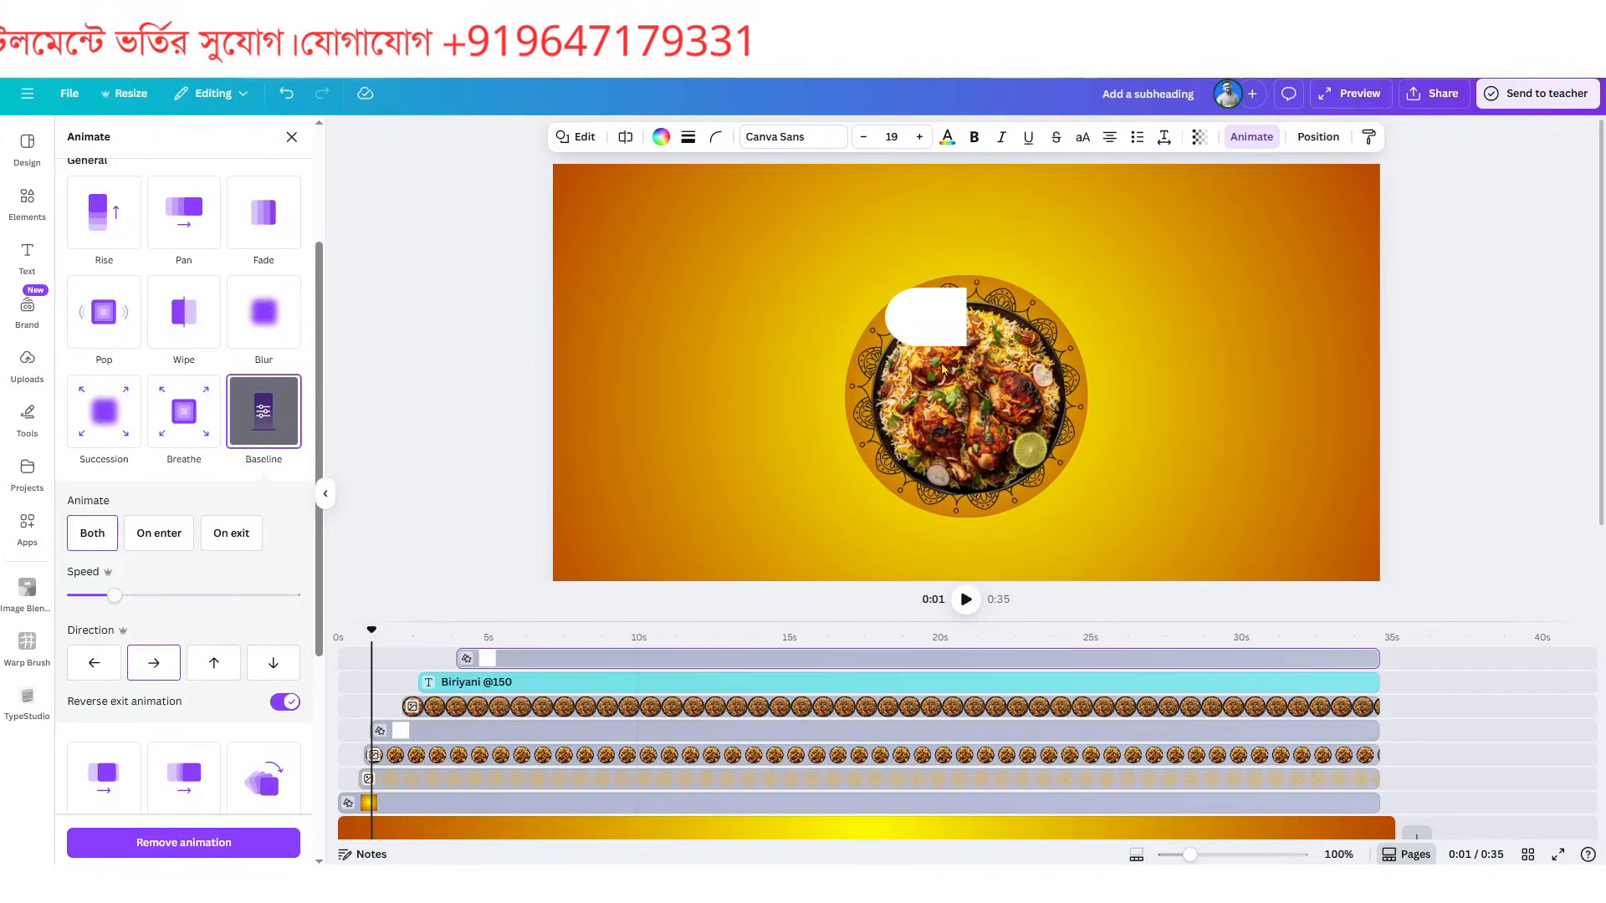
pyautogui.moveTo(511, 659); pyautogui.dragTo(427, 659)
pyautogui.click(430, 661)
pyautogui.moveTo(1295, 658); pyautogui.dragTo(1378, 658)
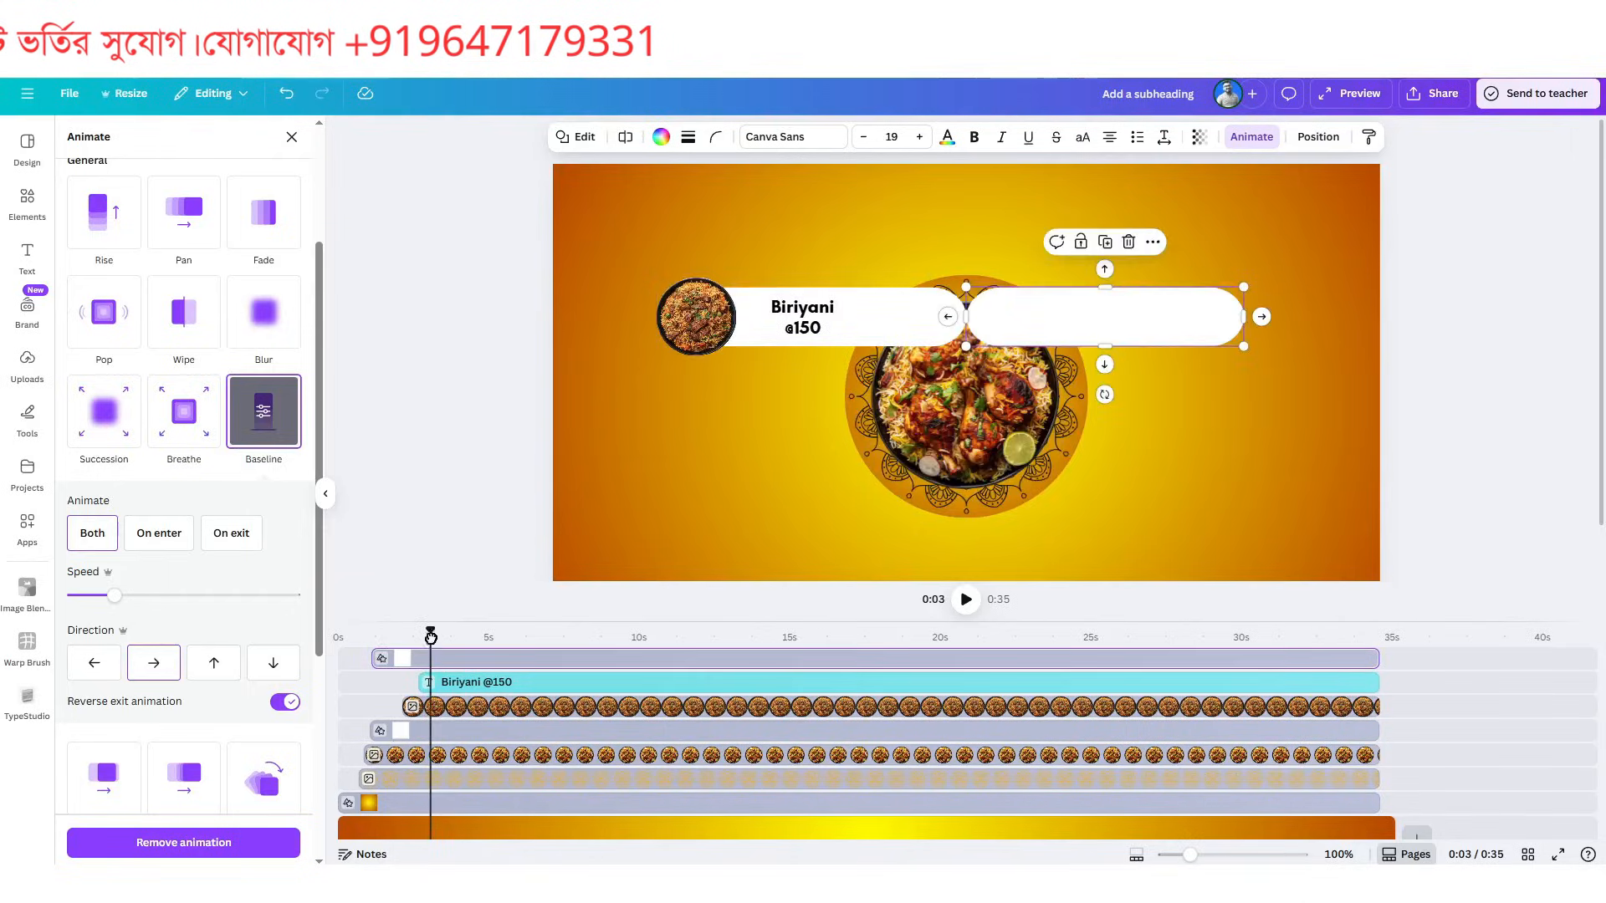
# - Add the sushi plate image at about 2 s, with its background removed, and shrink it onto the empty white pill's outer end
pyautogui.click(344, 663)
pyautogui.moveTo(345, 665); pyautogui.dragTo(412, 646)
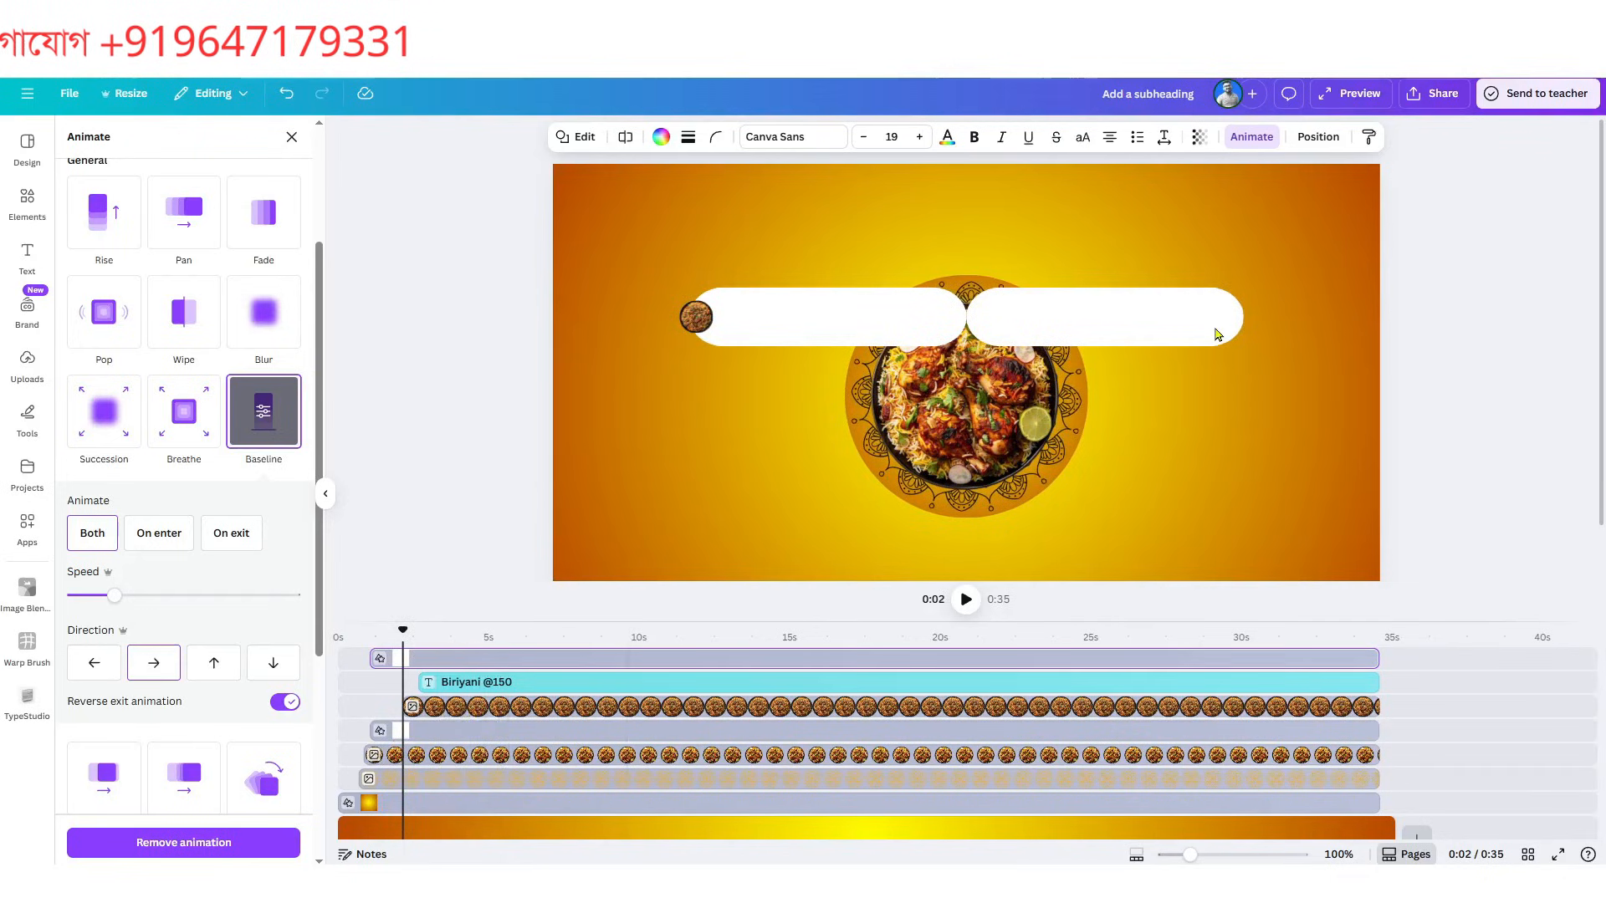
pyautogui.click(27, 362)
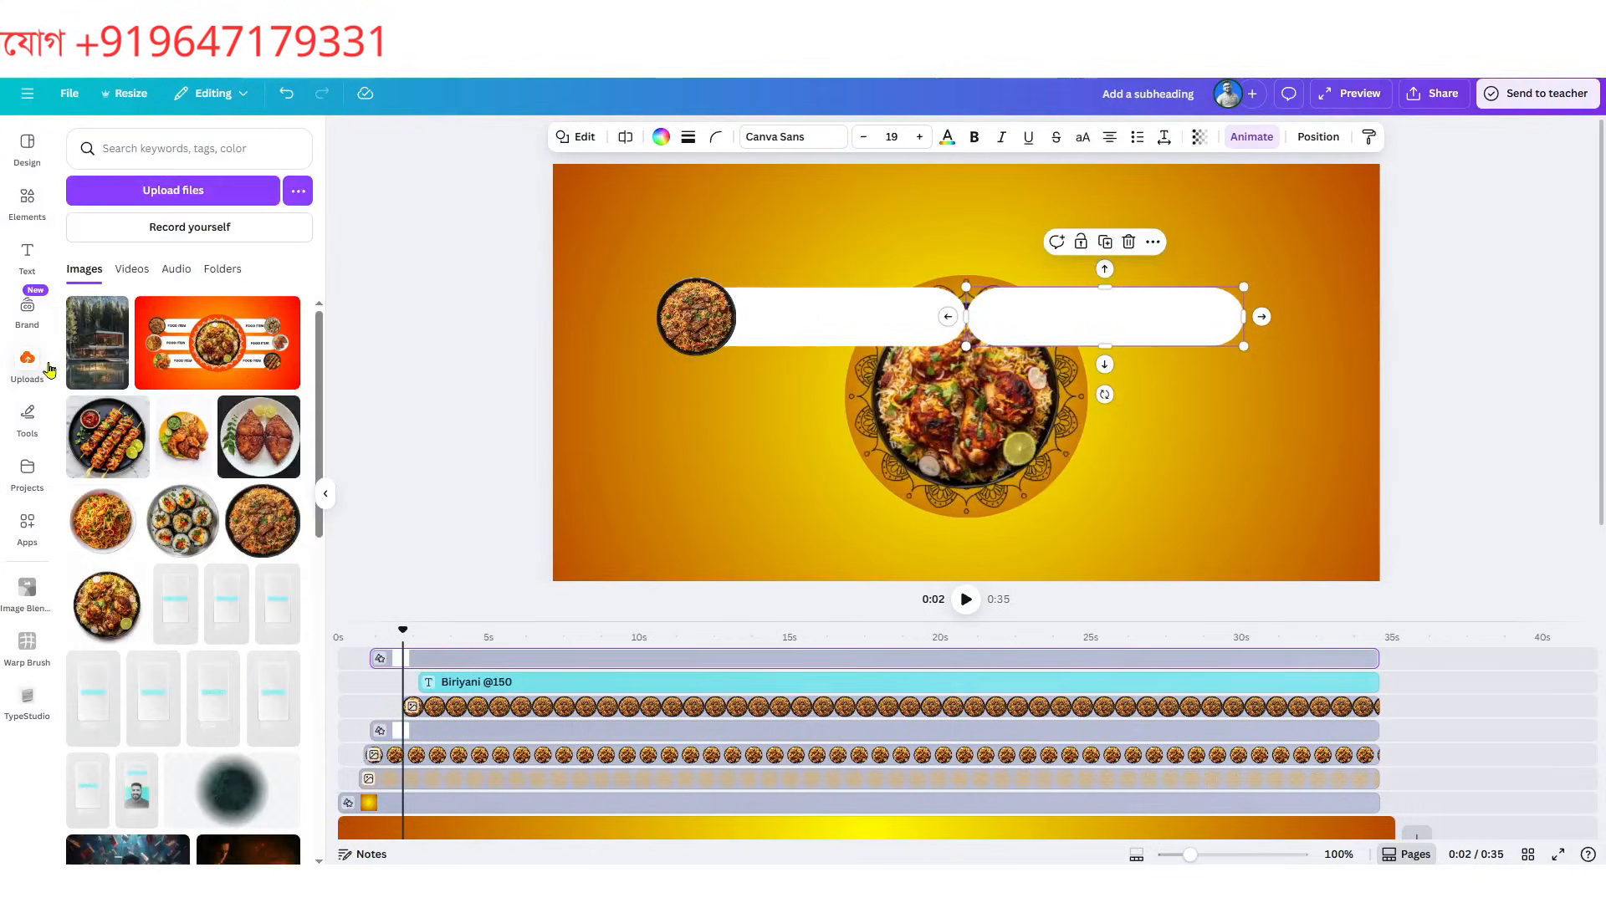
pyautogui.moveTo(179, 523)
pyautogui.moveTo(183, 538); pyautogui.dragTo(618, 353)
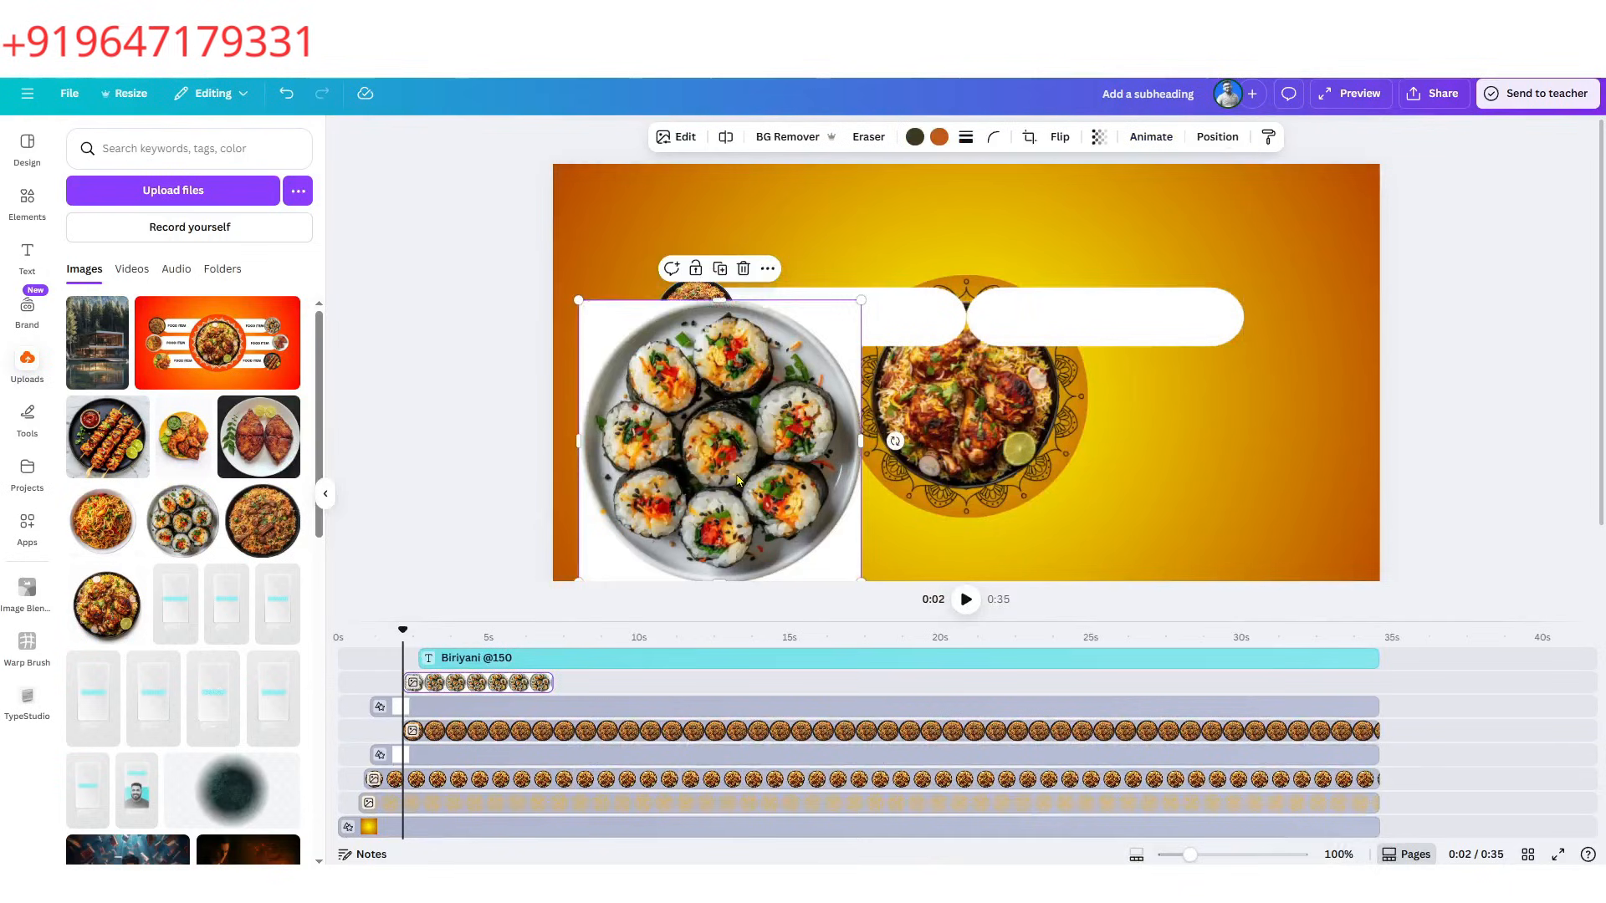
pyautogui.click(808, 136)
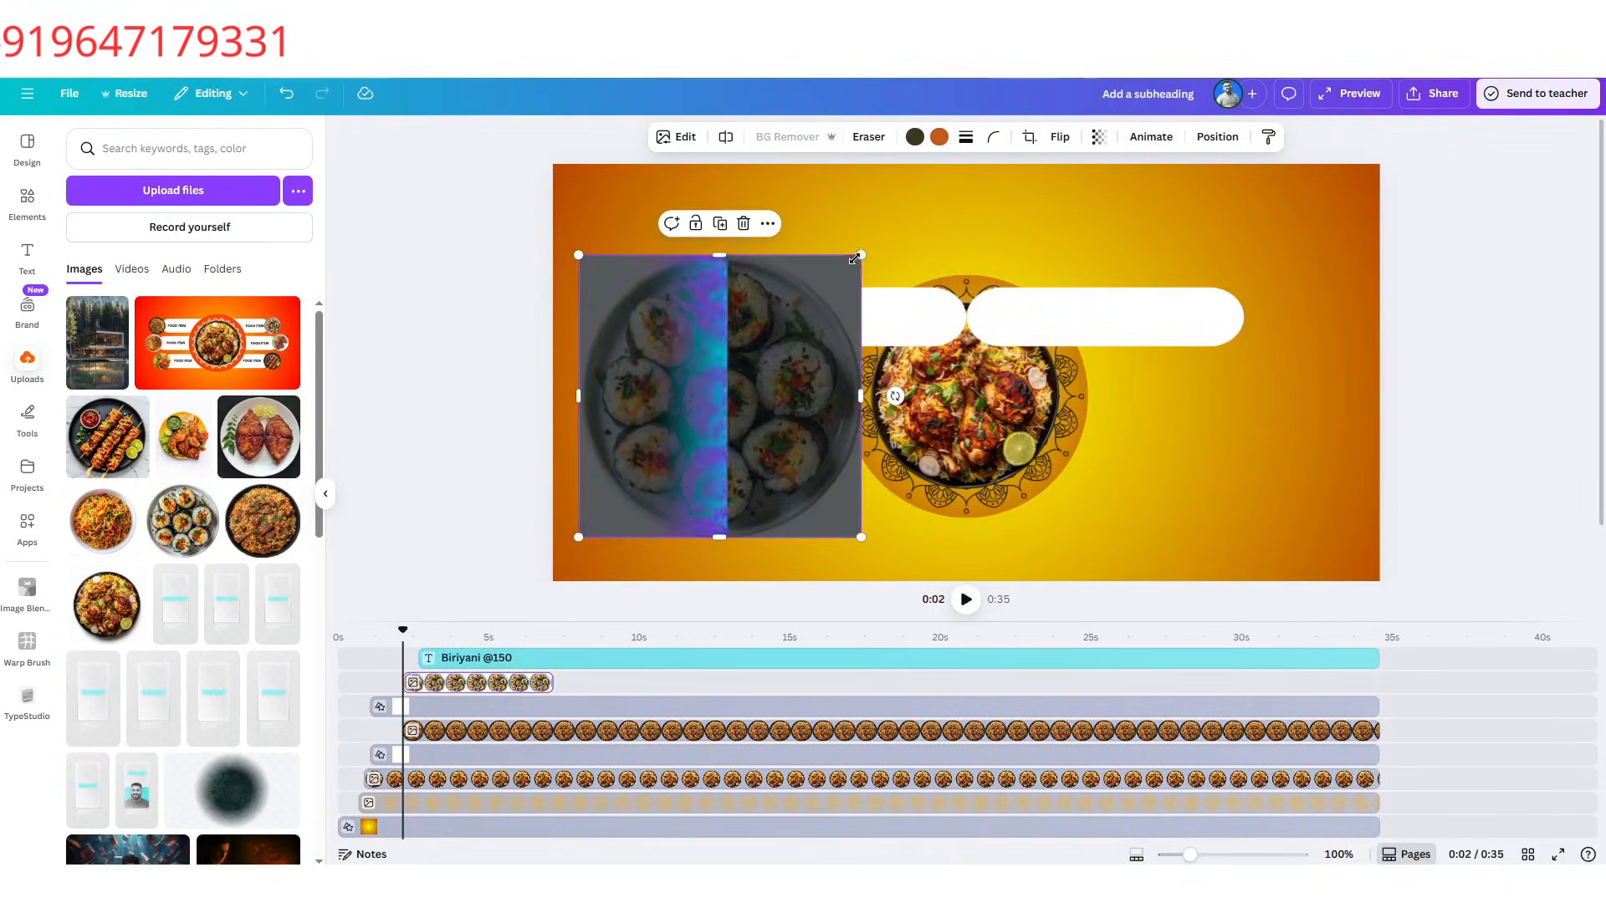
pyautogui.moveTo(861, 255); pyautogui.dragTo(1241, 323)
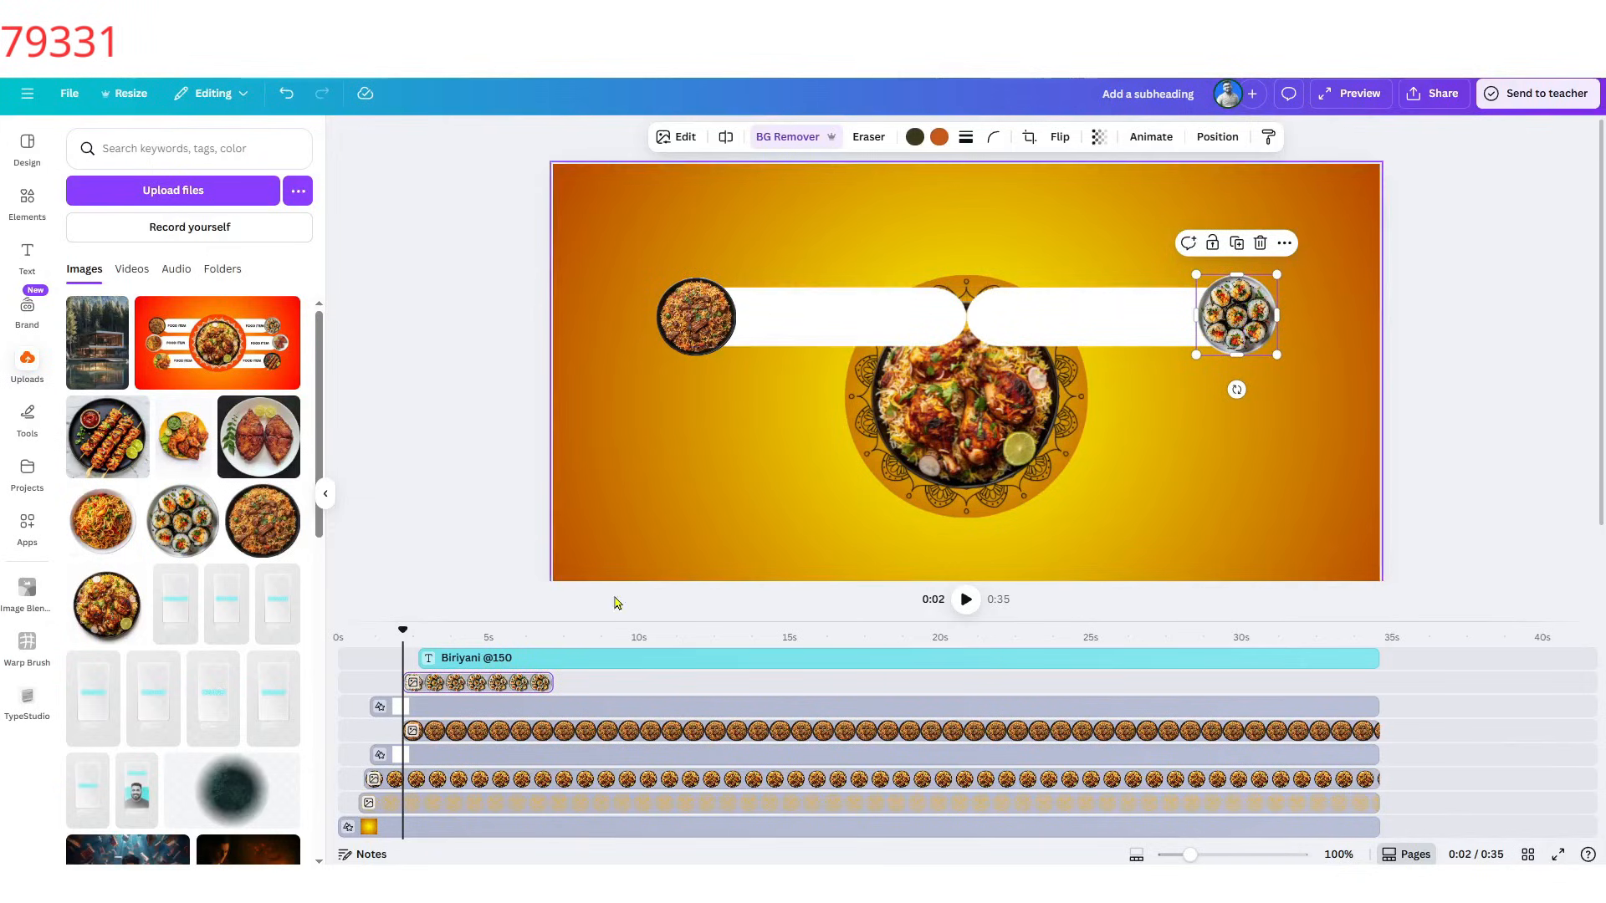
# - Extend the sushi plate's clip on the timeline to the same end time as the other elements
pyautogui.click(494, 668)
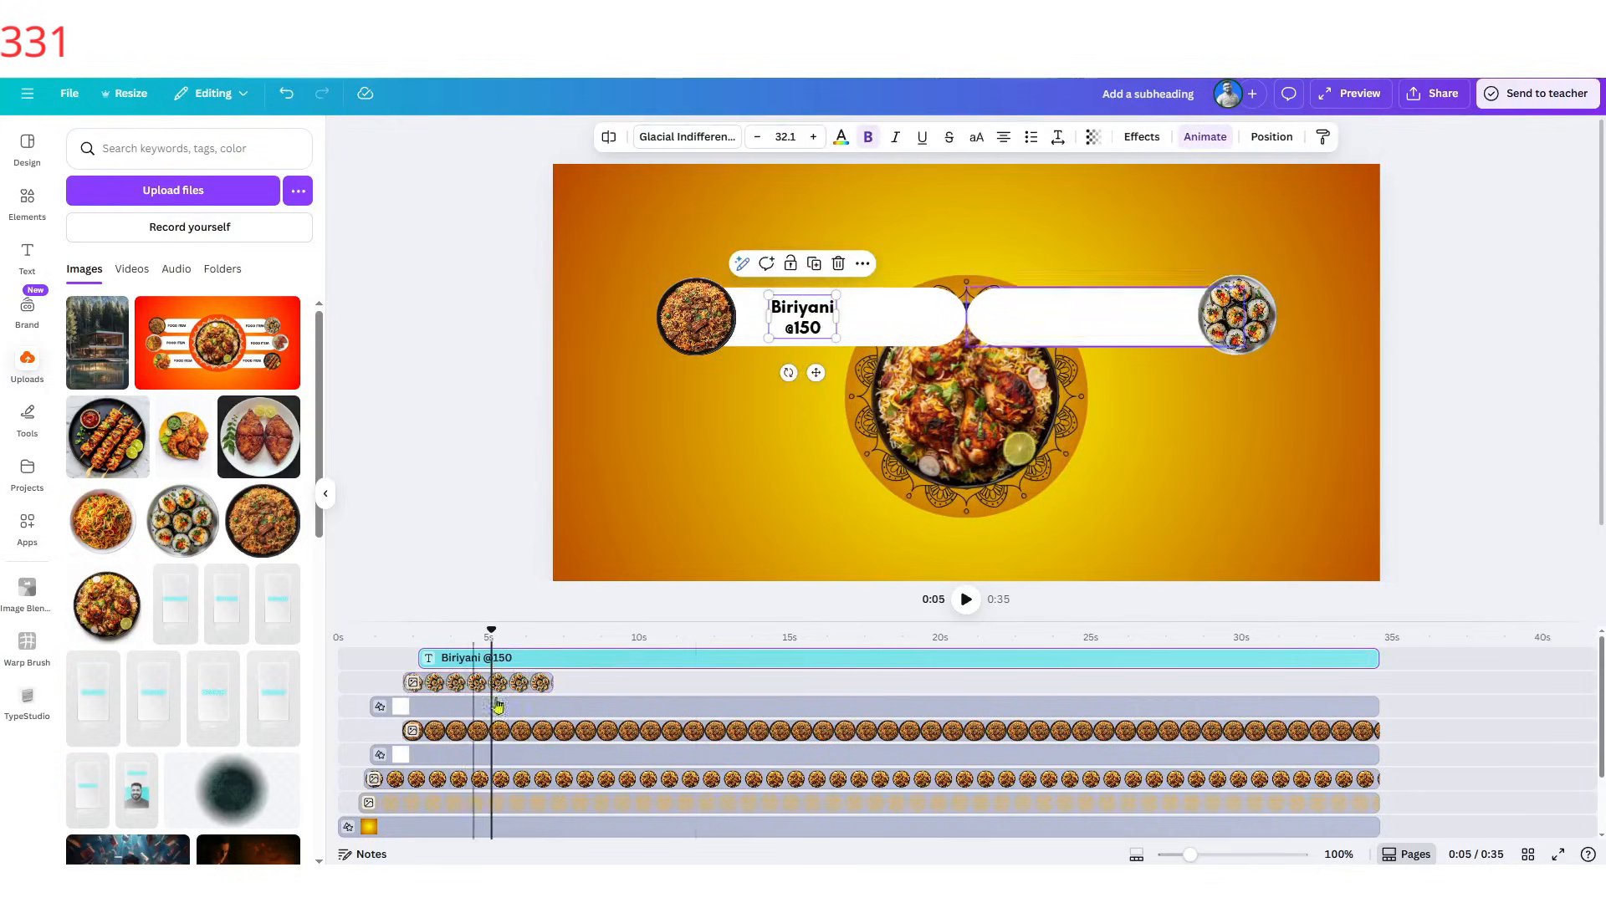
pyautogui.moveTo(491, 629); pyautogui.dragTo(404, 676)
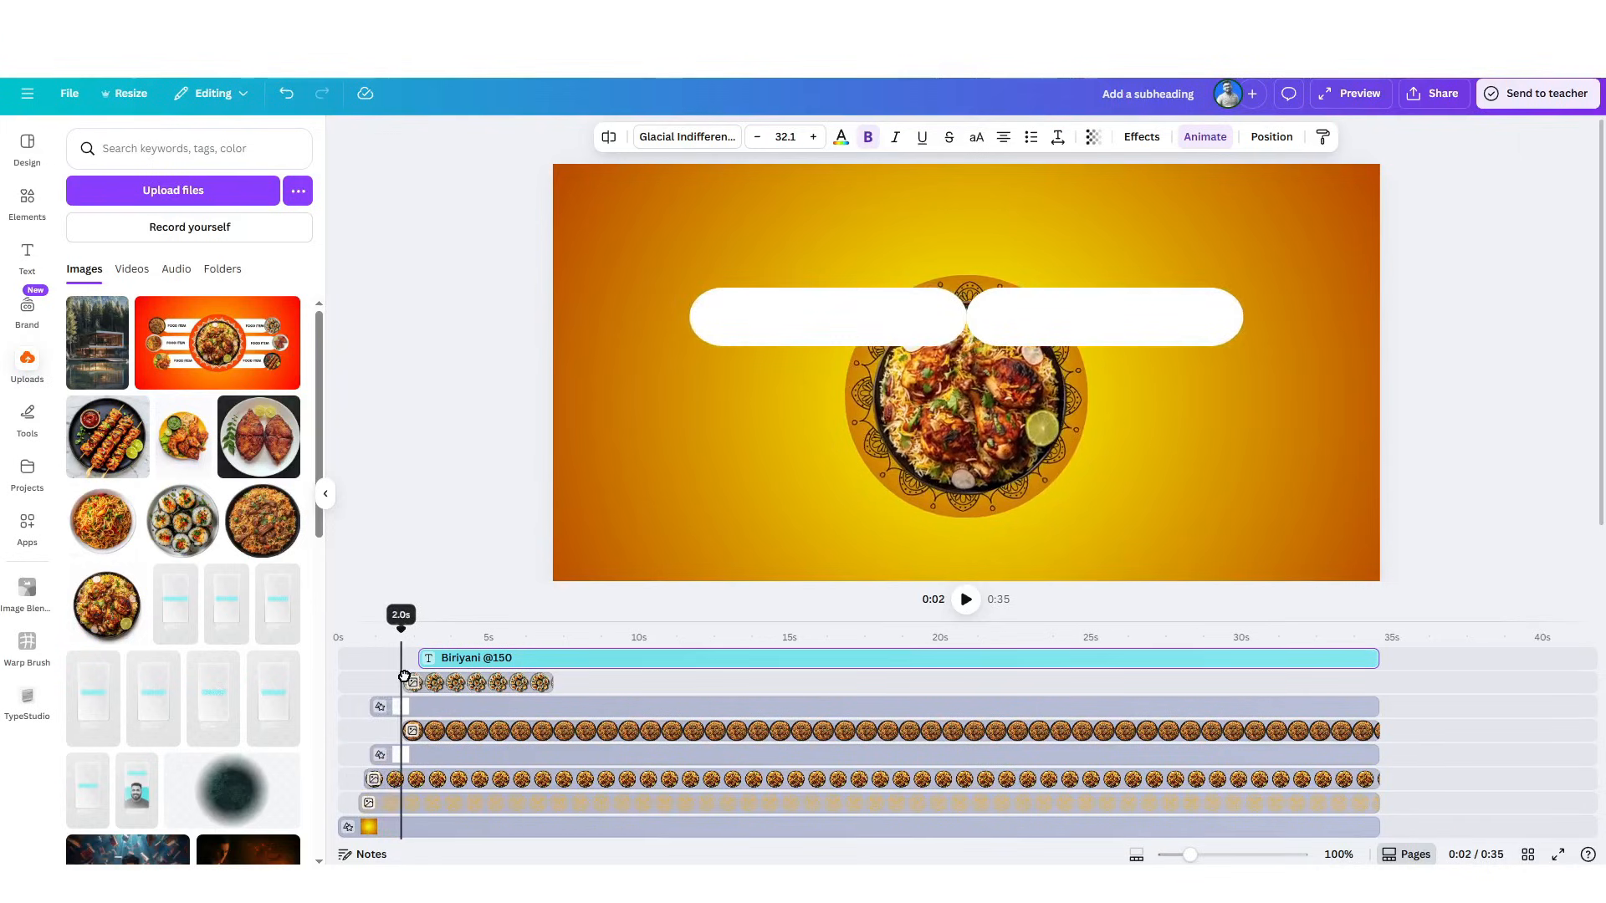
pyautogui.moveTo(550, 682); pyautogui.dragTo(1376, 731)
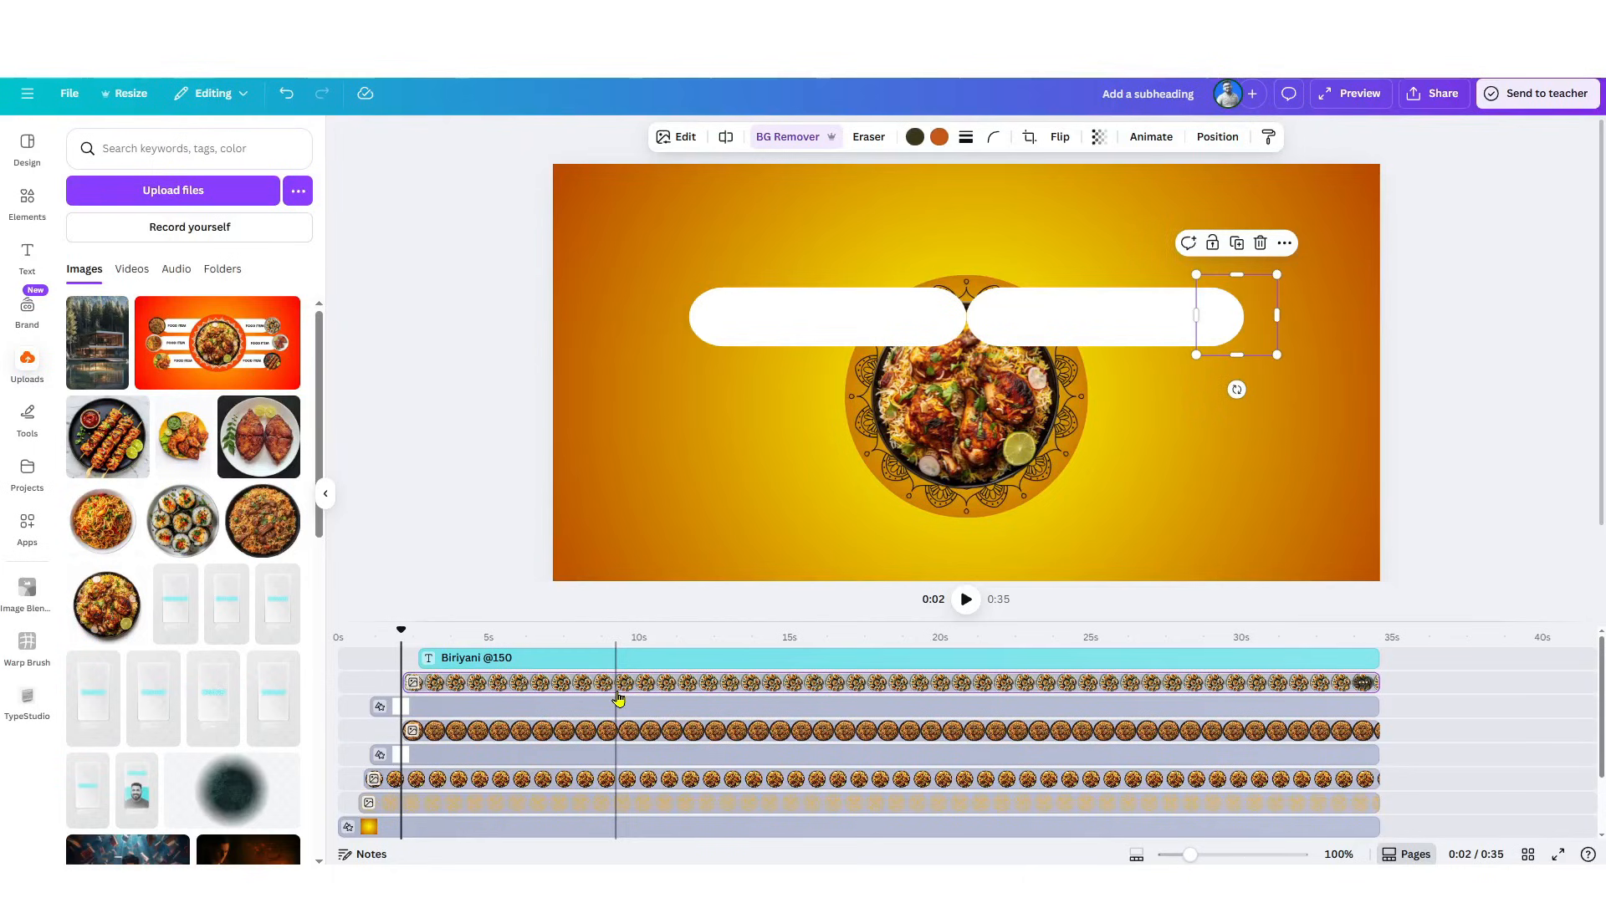
pyautogui.moveTo(405, 629); pyautogui.dragTo(428, 627)
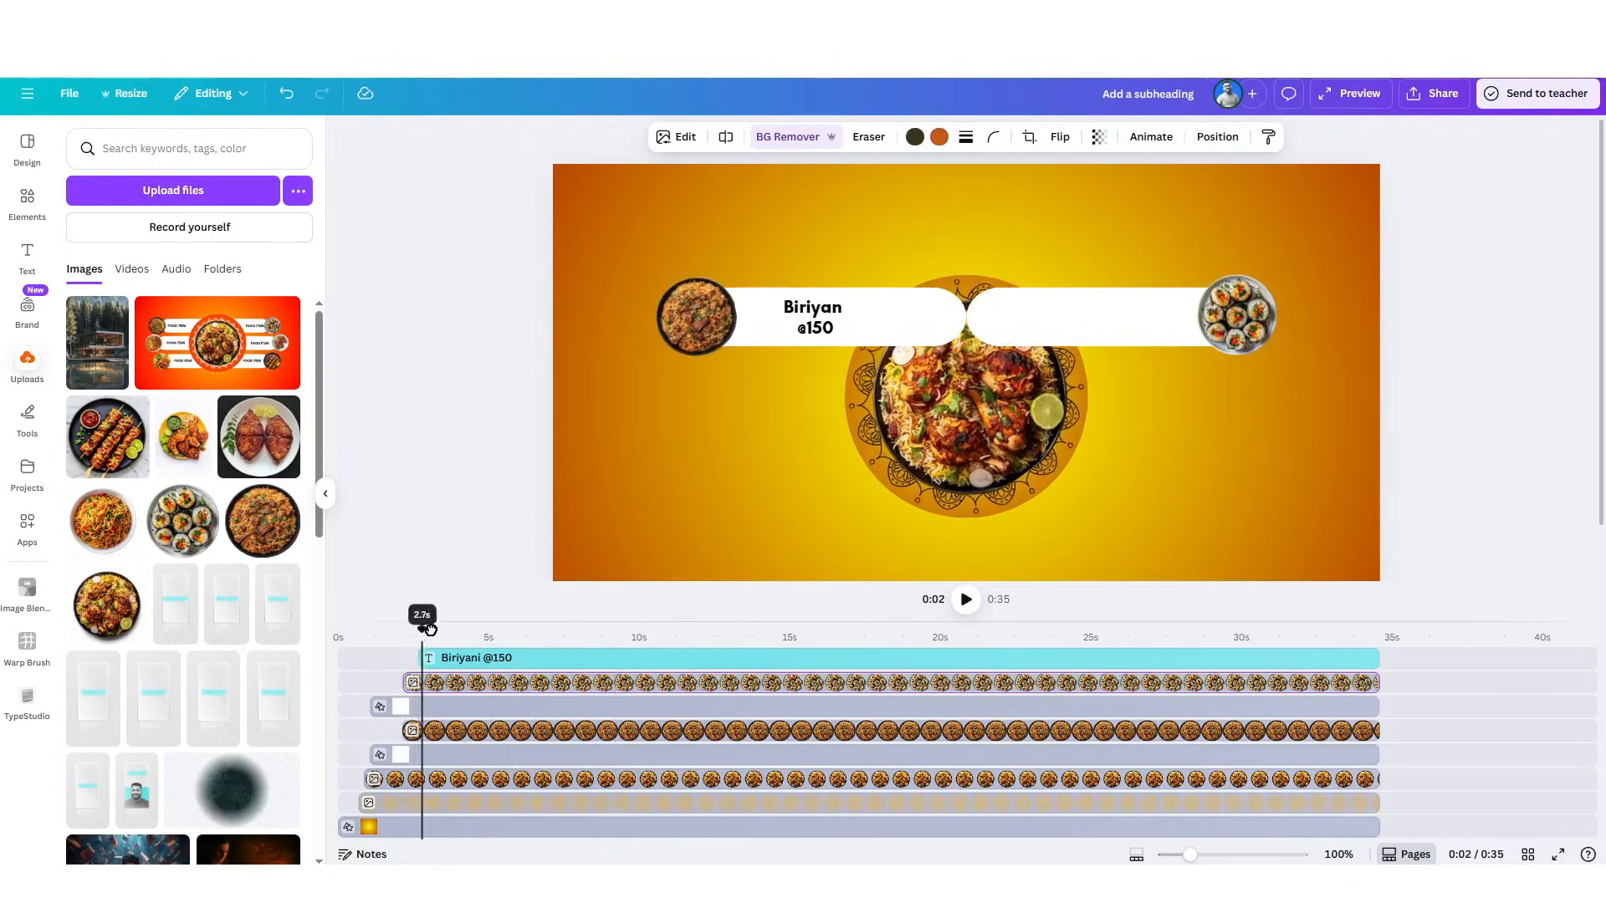
pyautogui.click(490, 659)
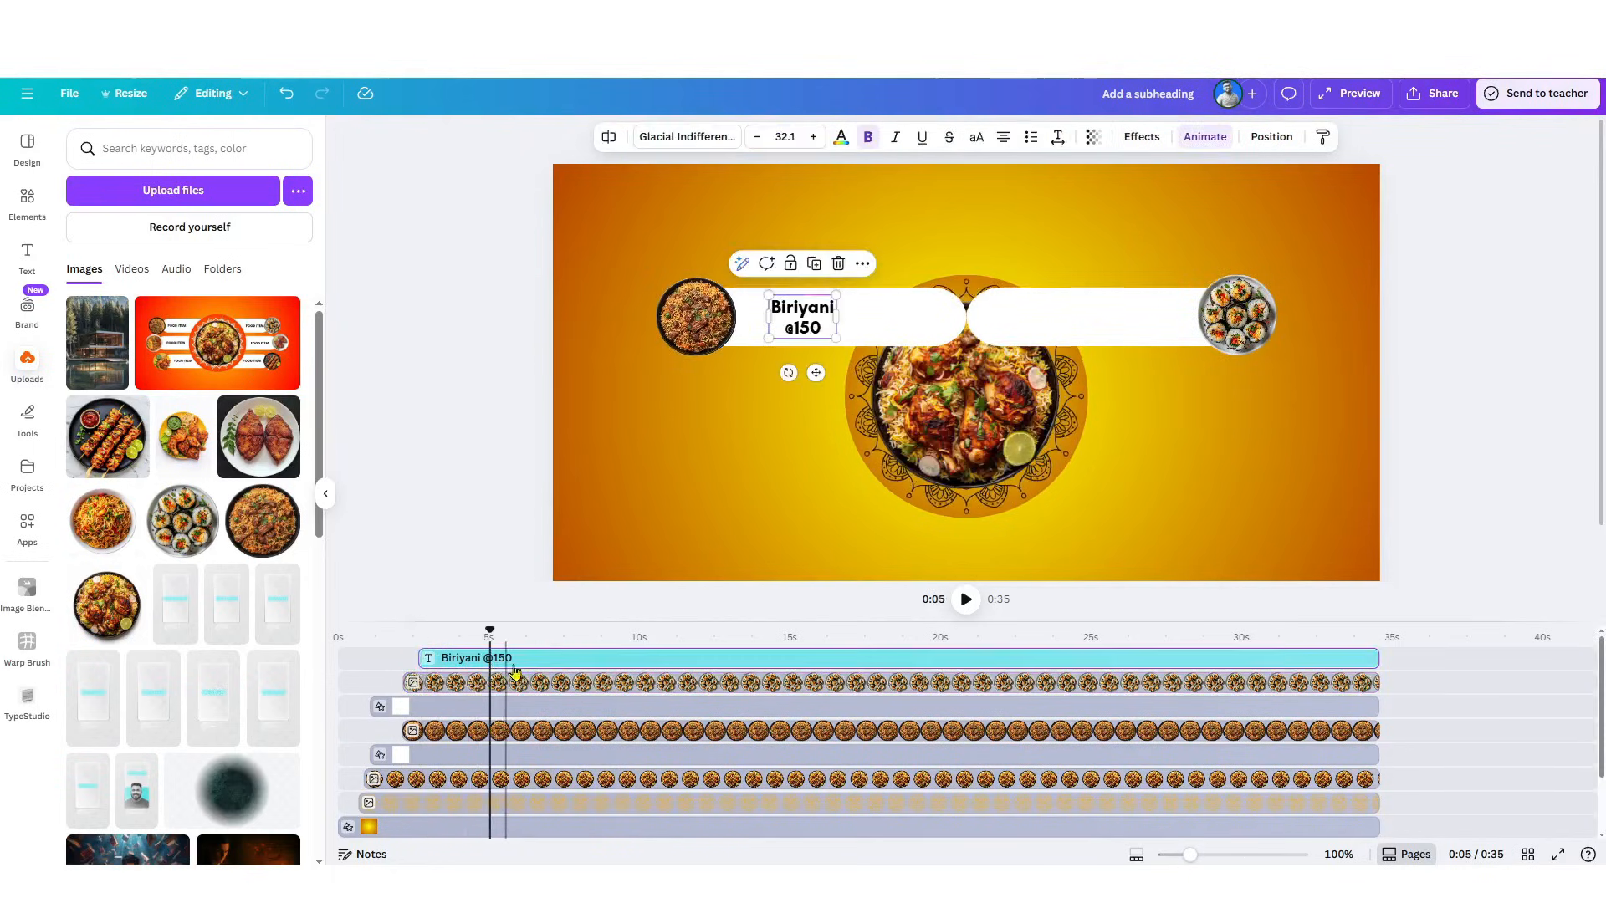
pyautogui.click(814, 263)
pyautogui.moveTo(816, 337); pyautogui.dragTo(1128, 324)
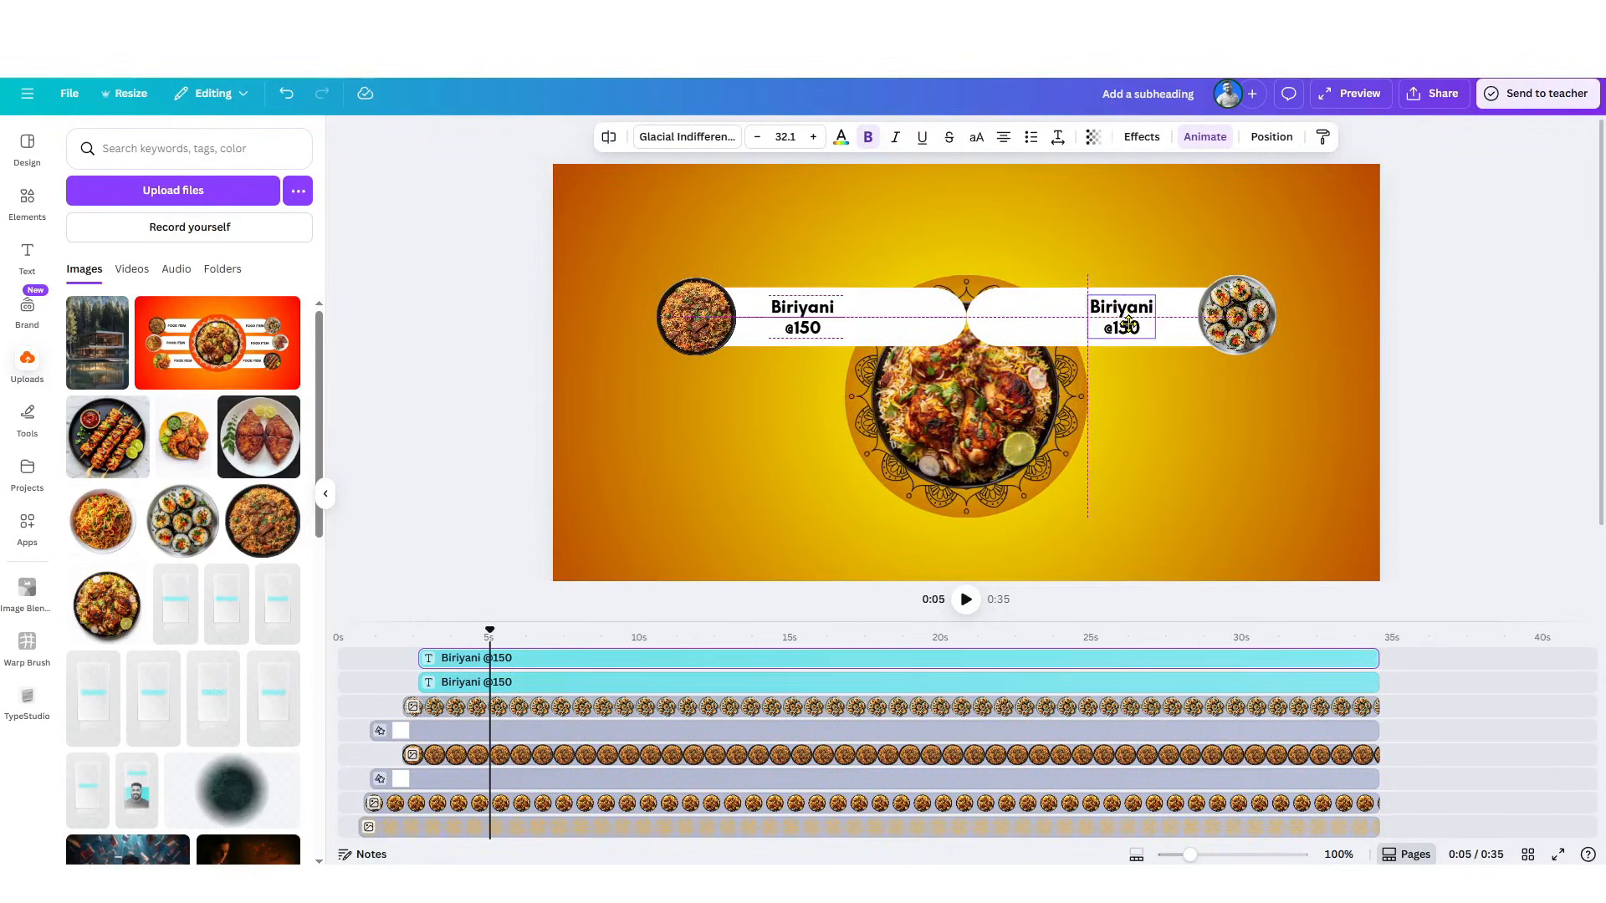
pyautogui.moveTo(1128, 323); pyautogui.dragTo(1138, 332)
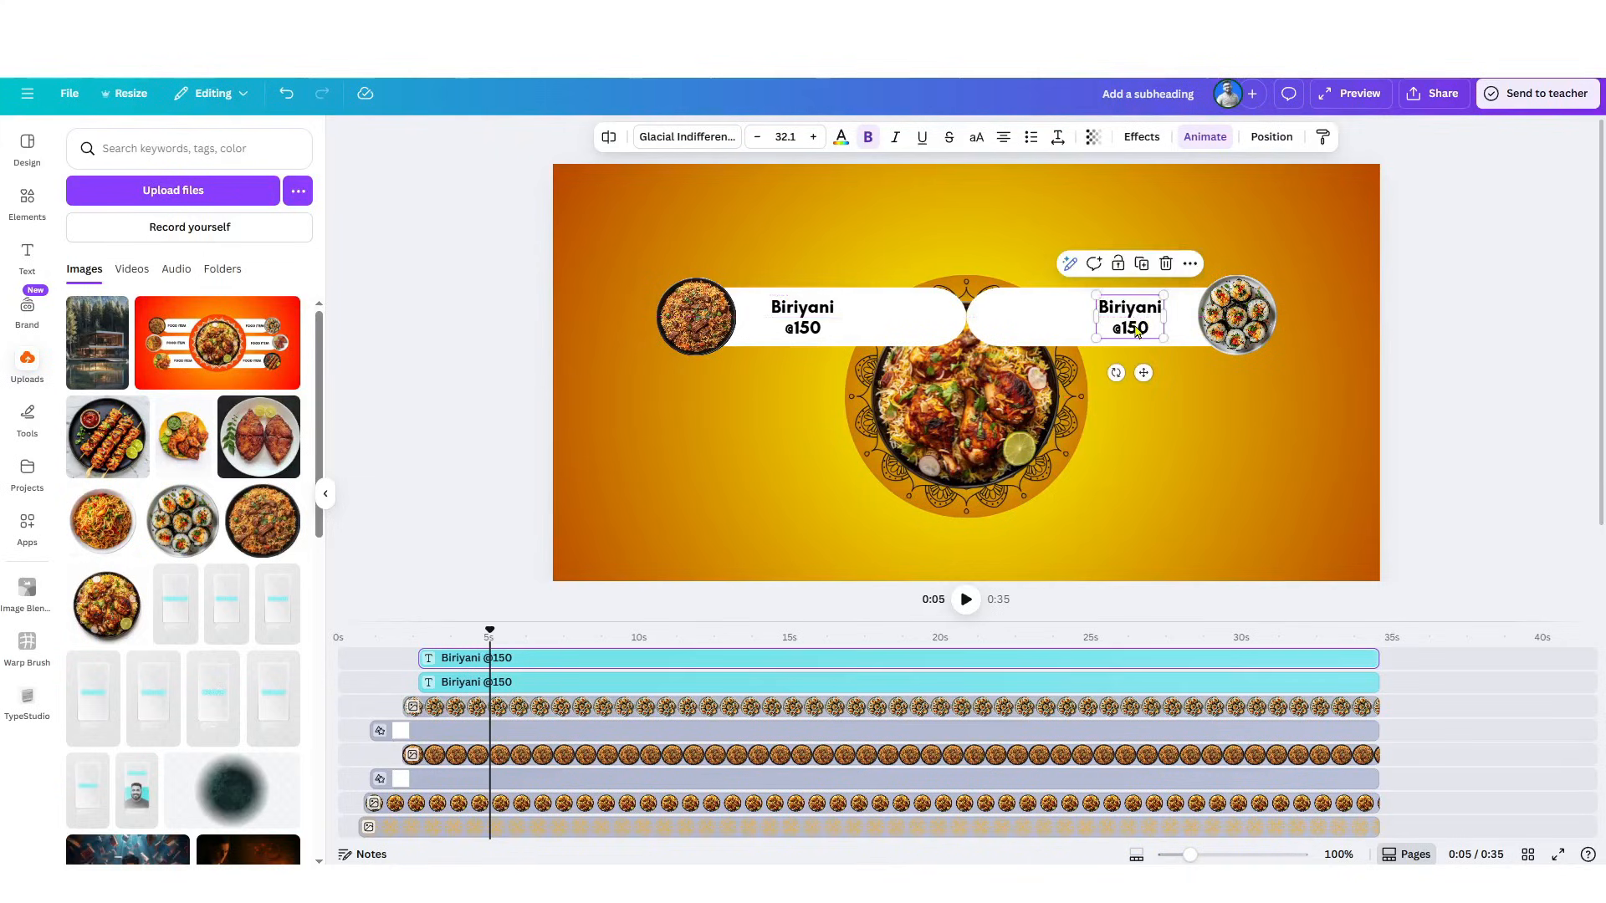
# - Set the Baseline animation of the sushi label's text to the rightward direction
pyautogui.click(1204, 136)
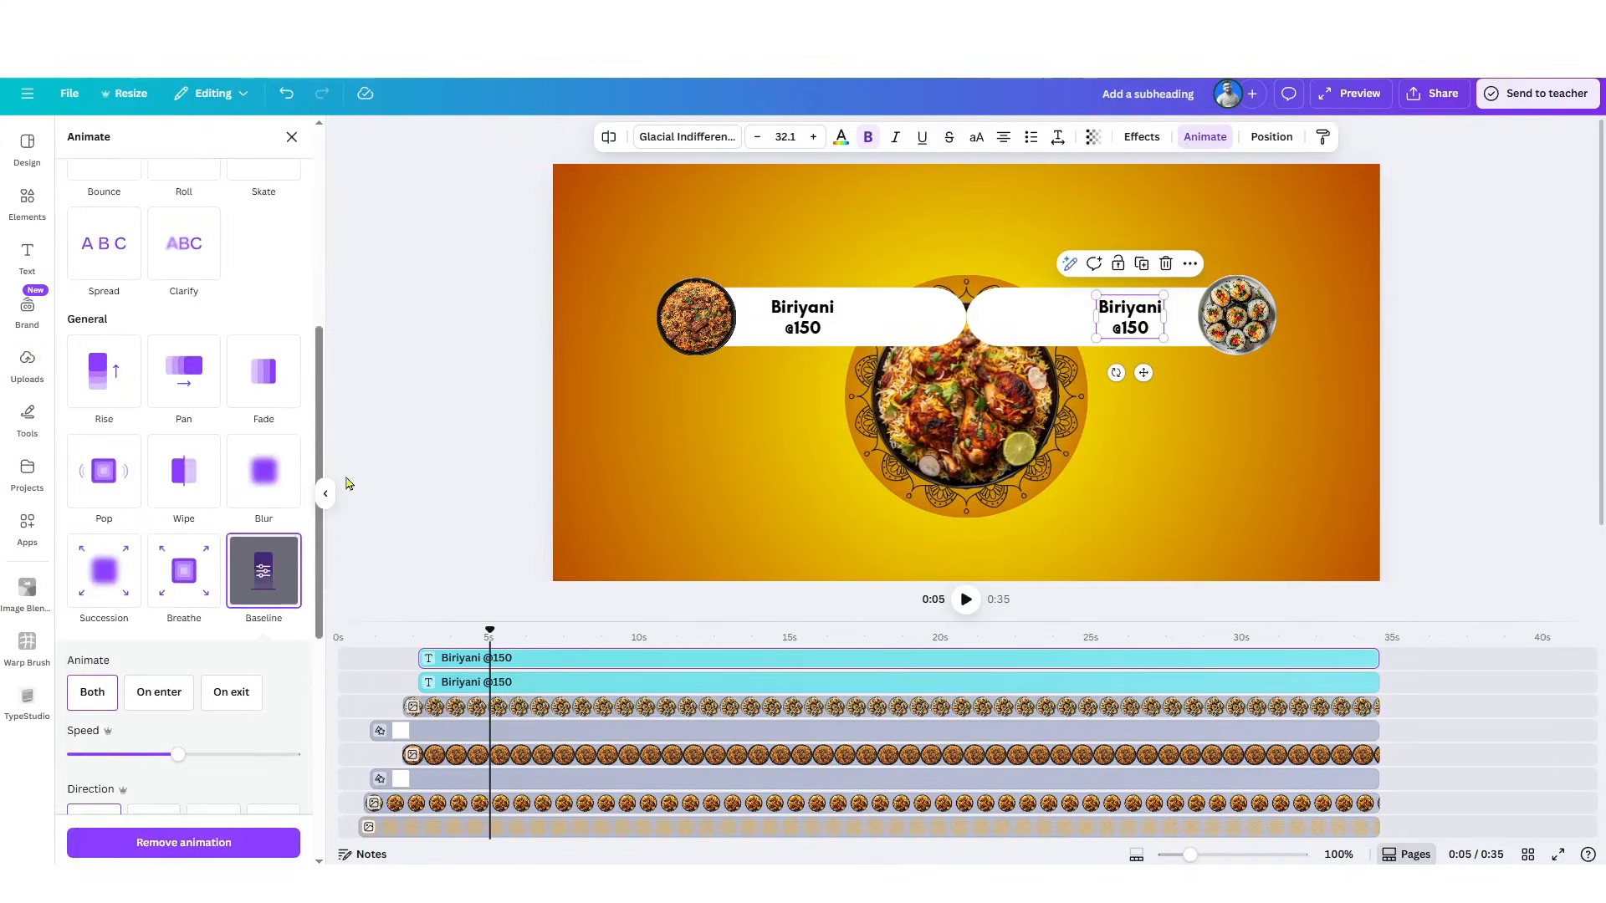
pyautogui.scroll(-2, 167, 636)
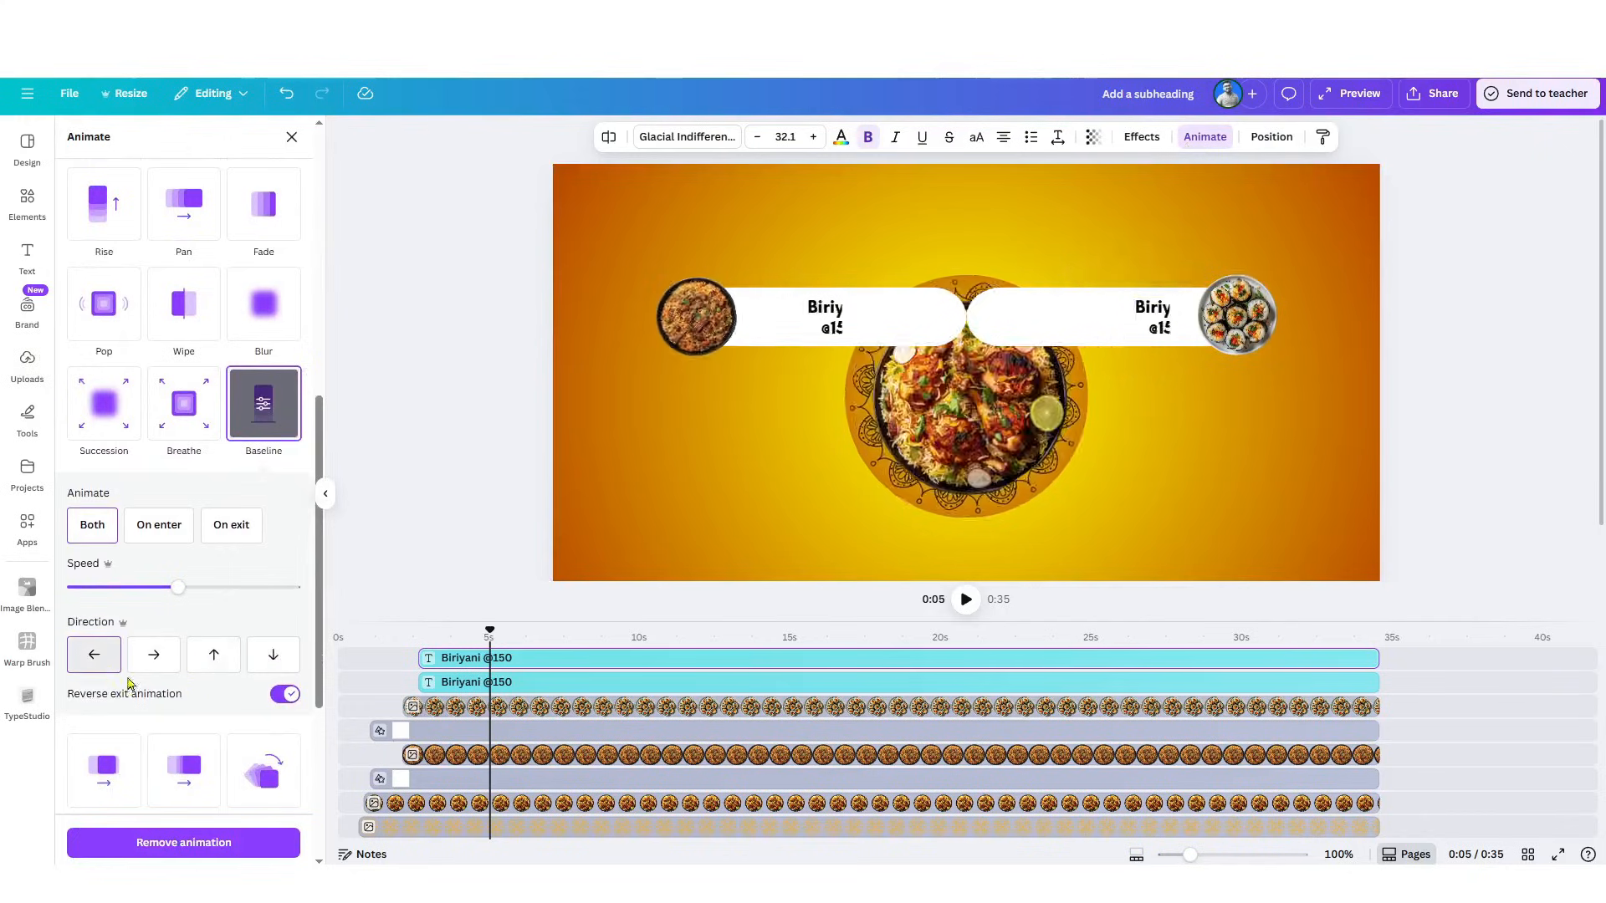
pyautogui.click(155, 663)
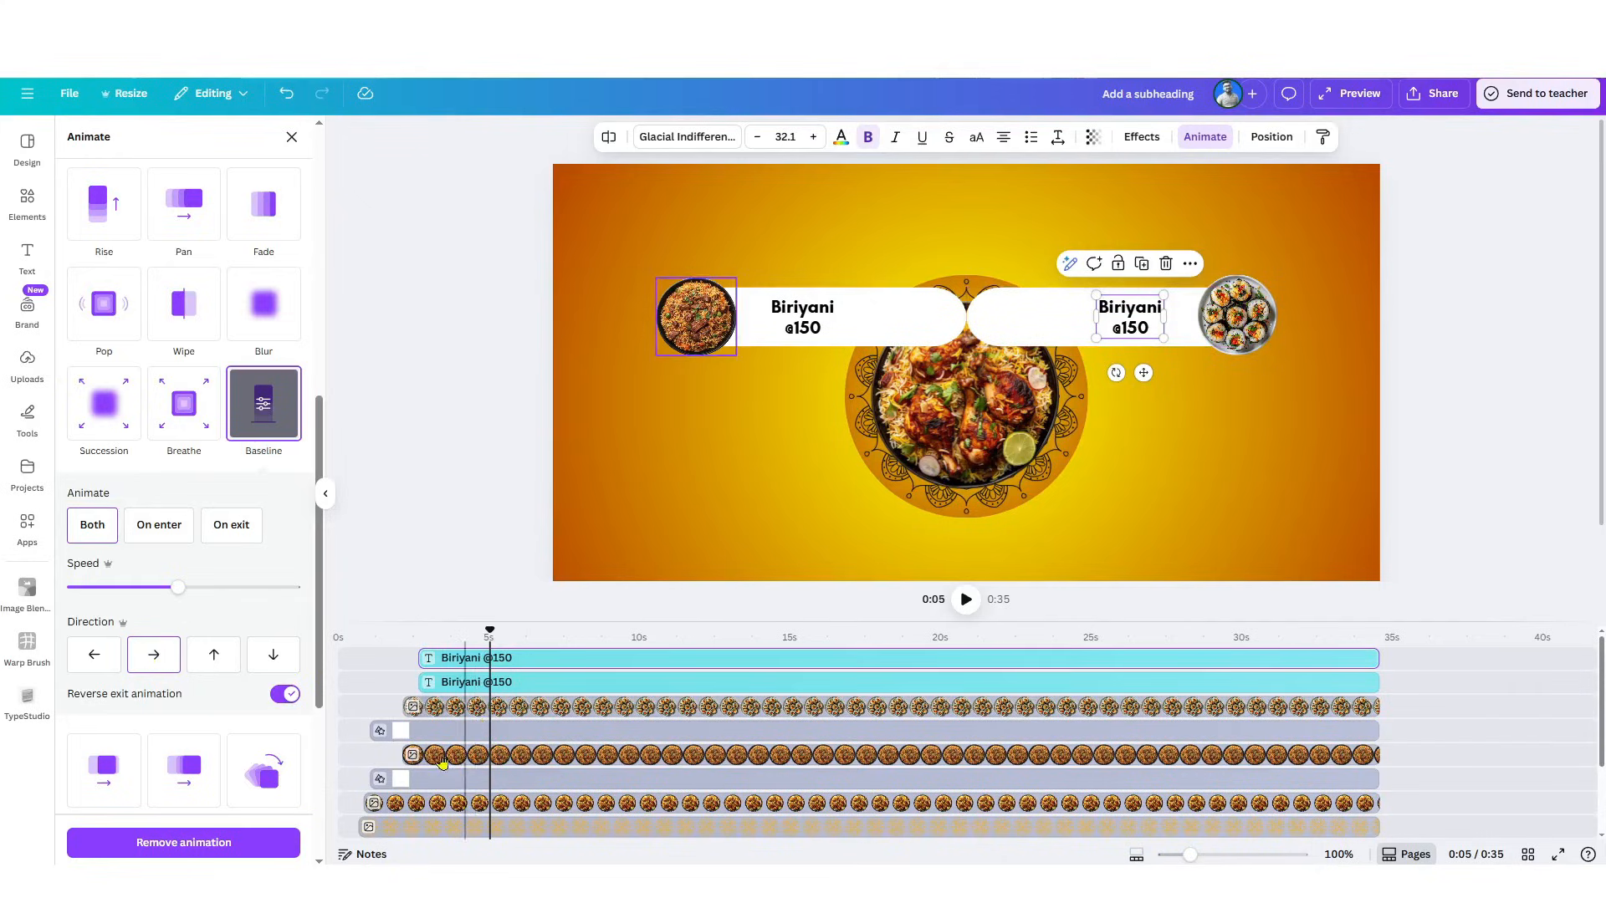
# - Move the original Biriyani text's timeline track down so it sits directly above its rice plate track
pyautogui.scroll(-2, 495, 782)
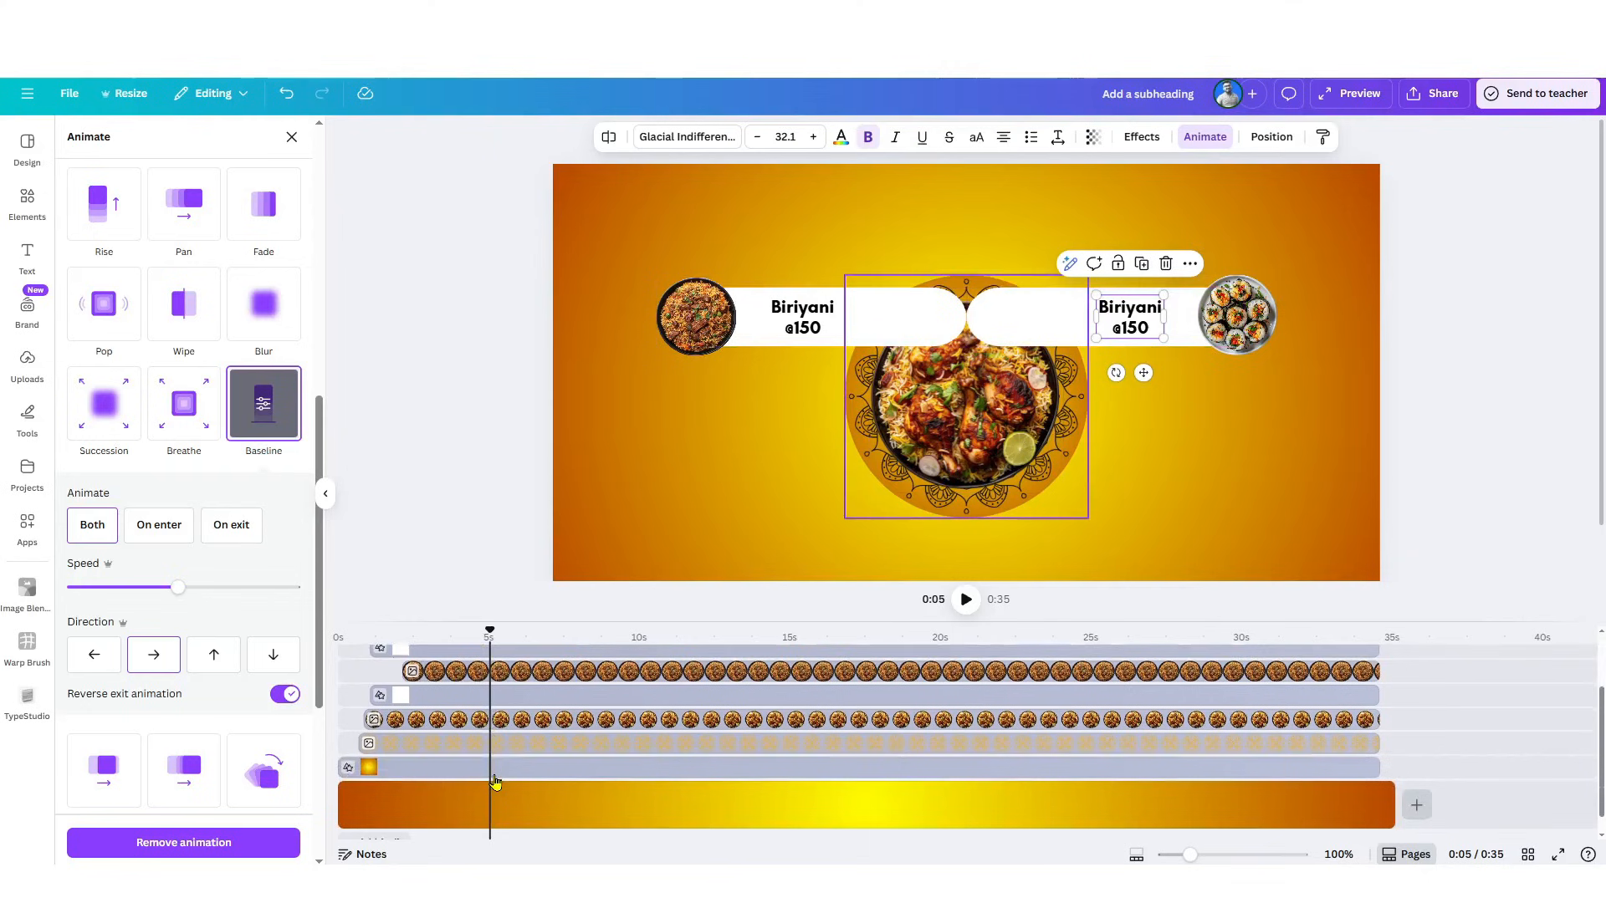
pyautogui.scroll(2, 495, 781)
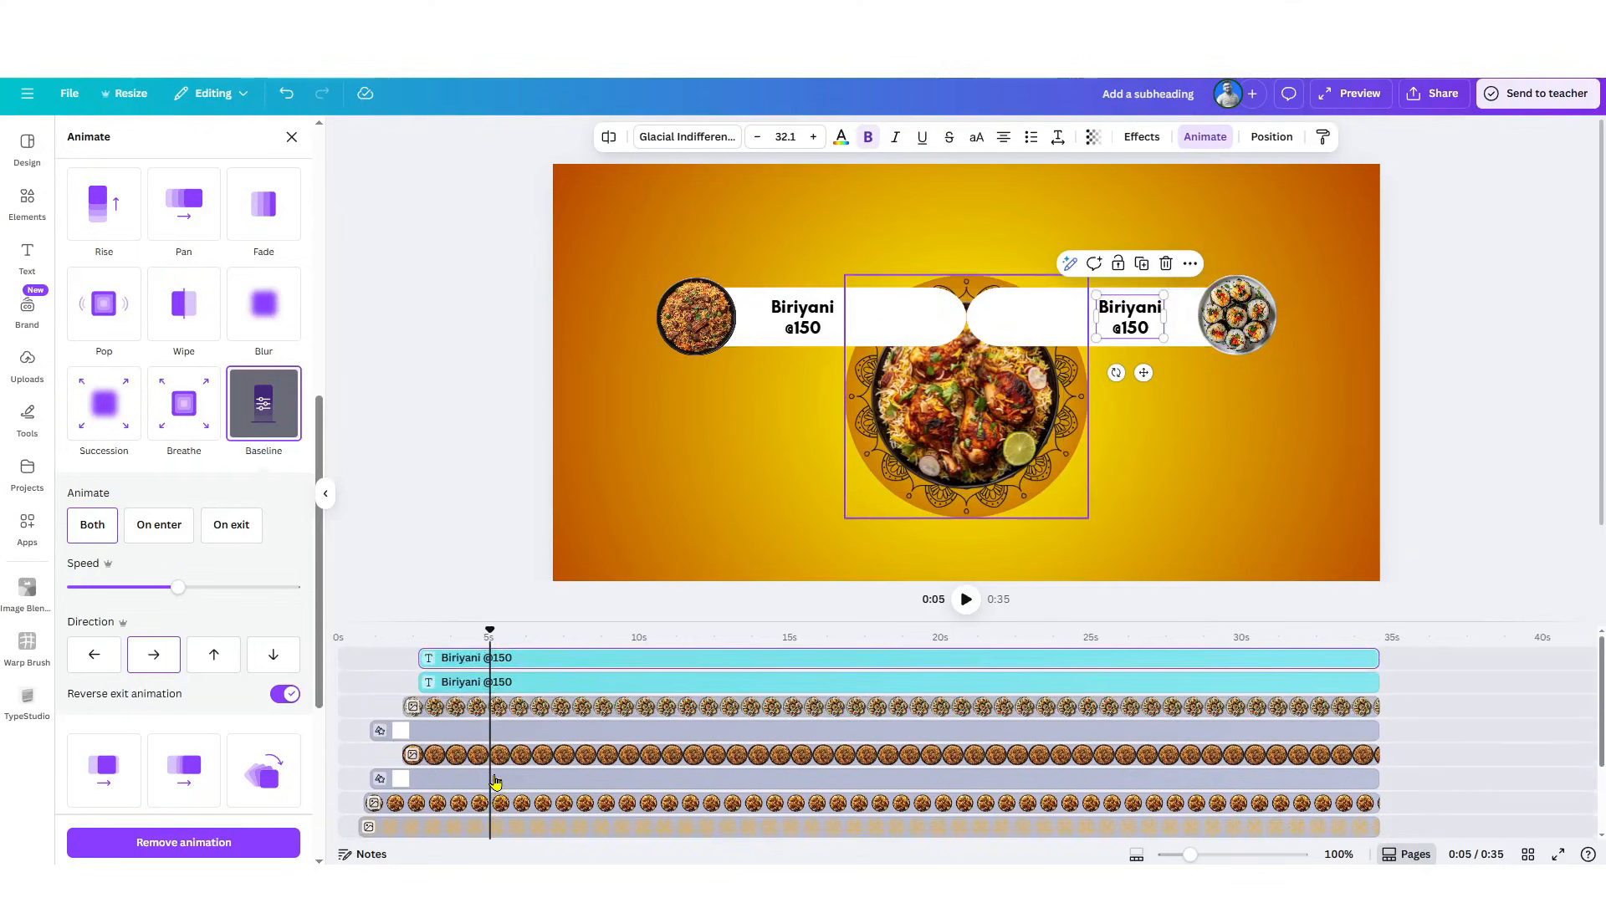
pyautogui.click(521, 686)
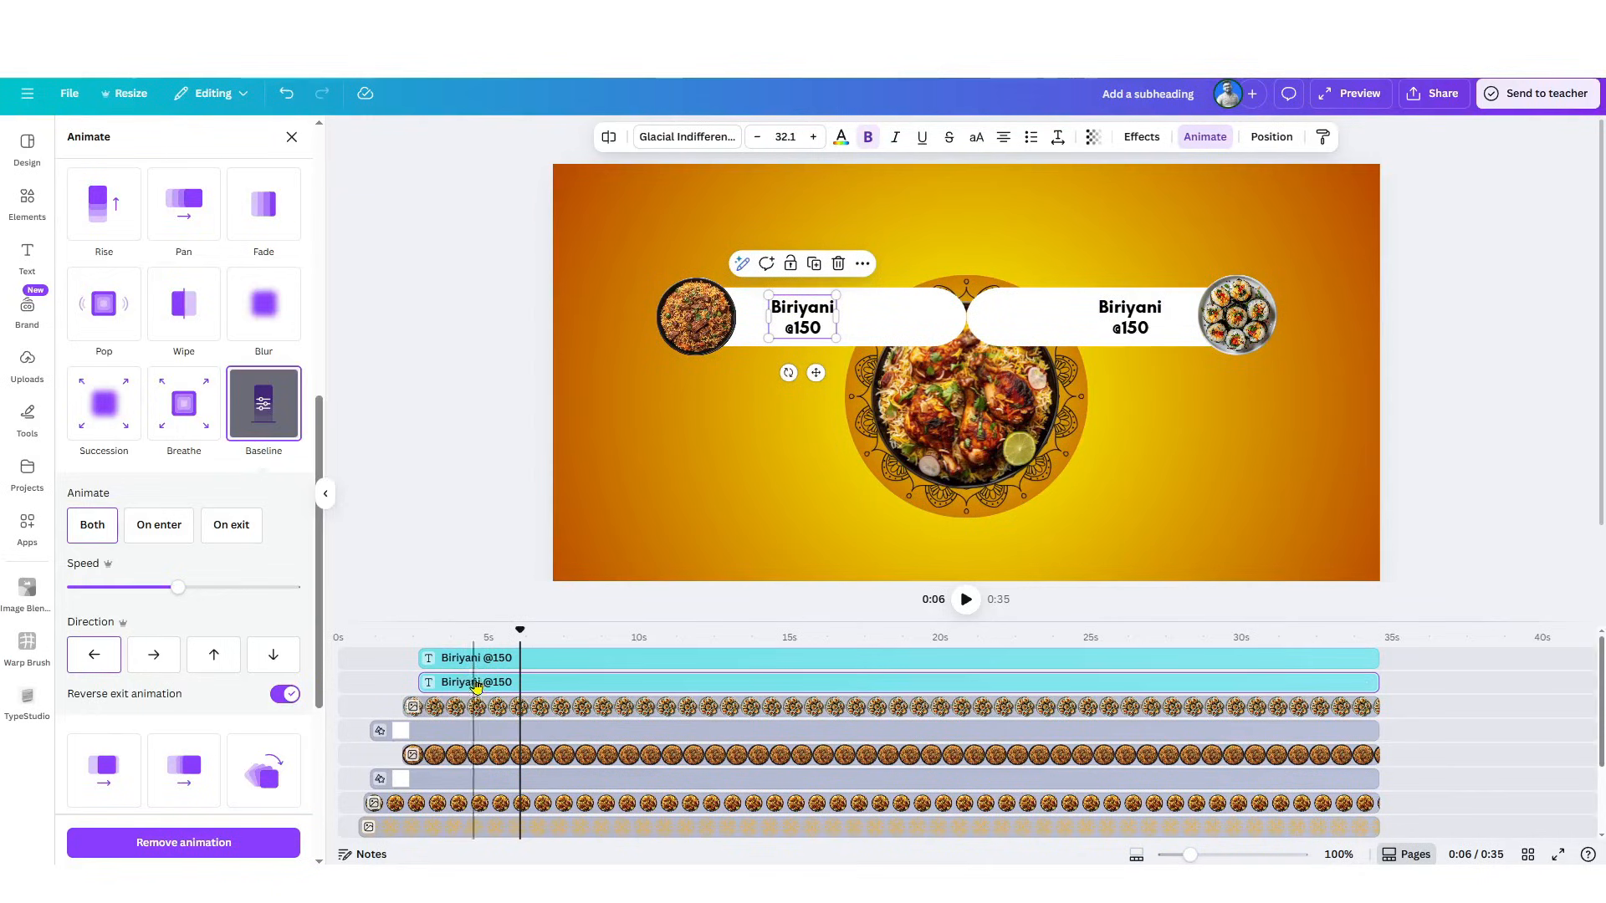
pyautogui.moveTo(520, 687); pyautogui.dragTo(512, 739)
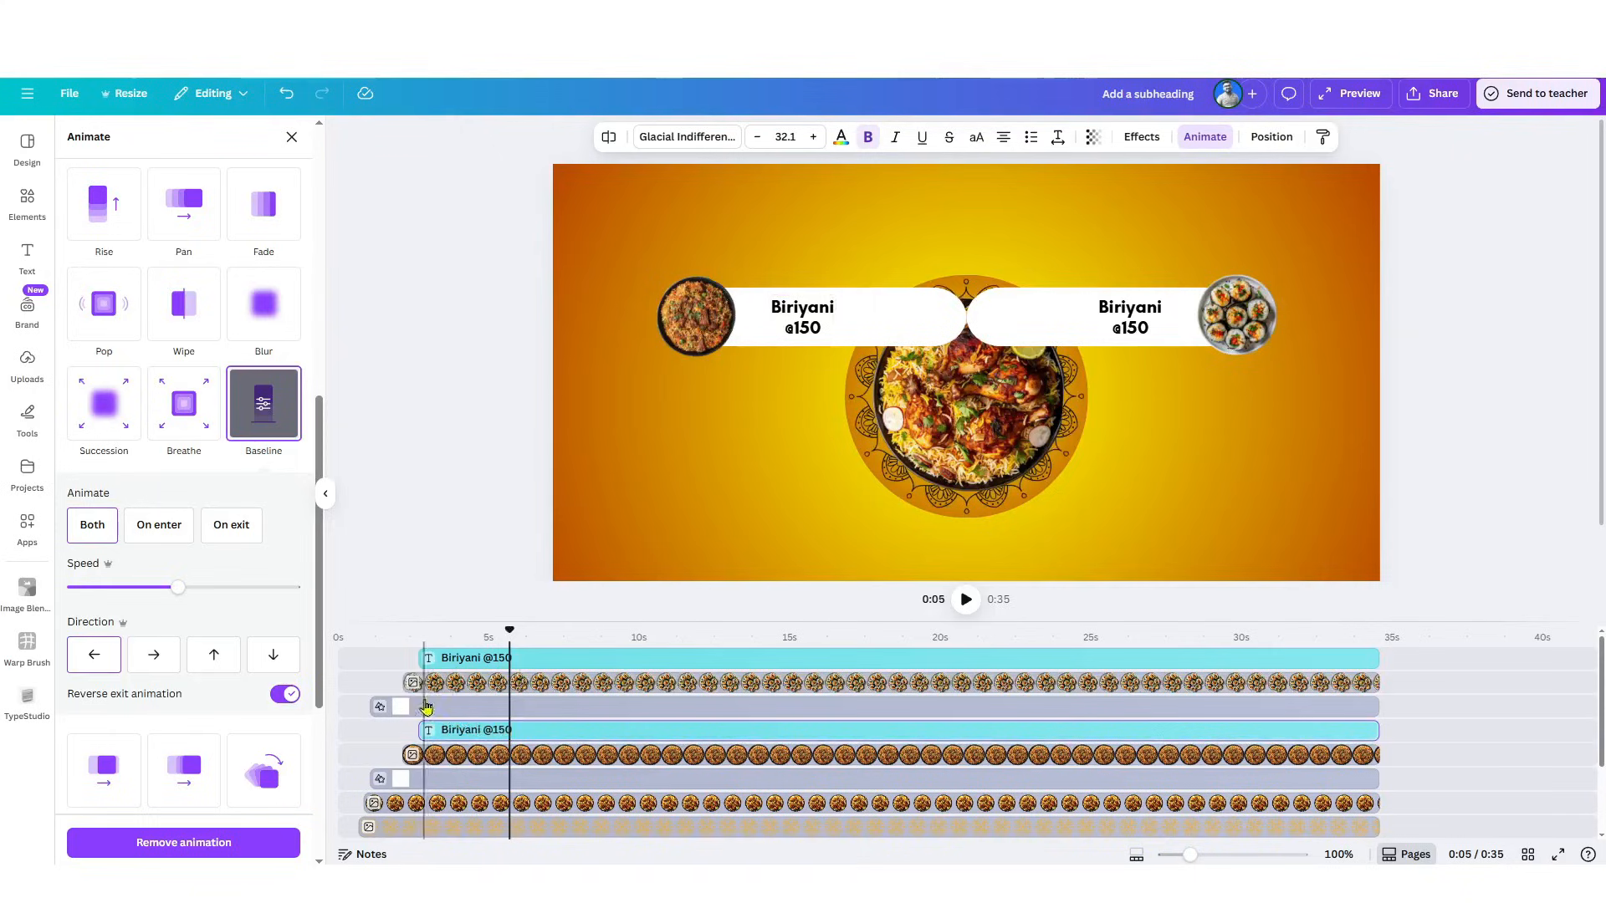
# - Enlarge the timeline area to see all tracks, and scrub through the opening seconds to check the timing of both label animations
pyautogui.moveTo(742, 624); pyautogui.dragTo(763, 415)
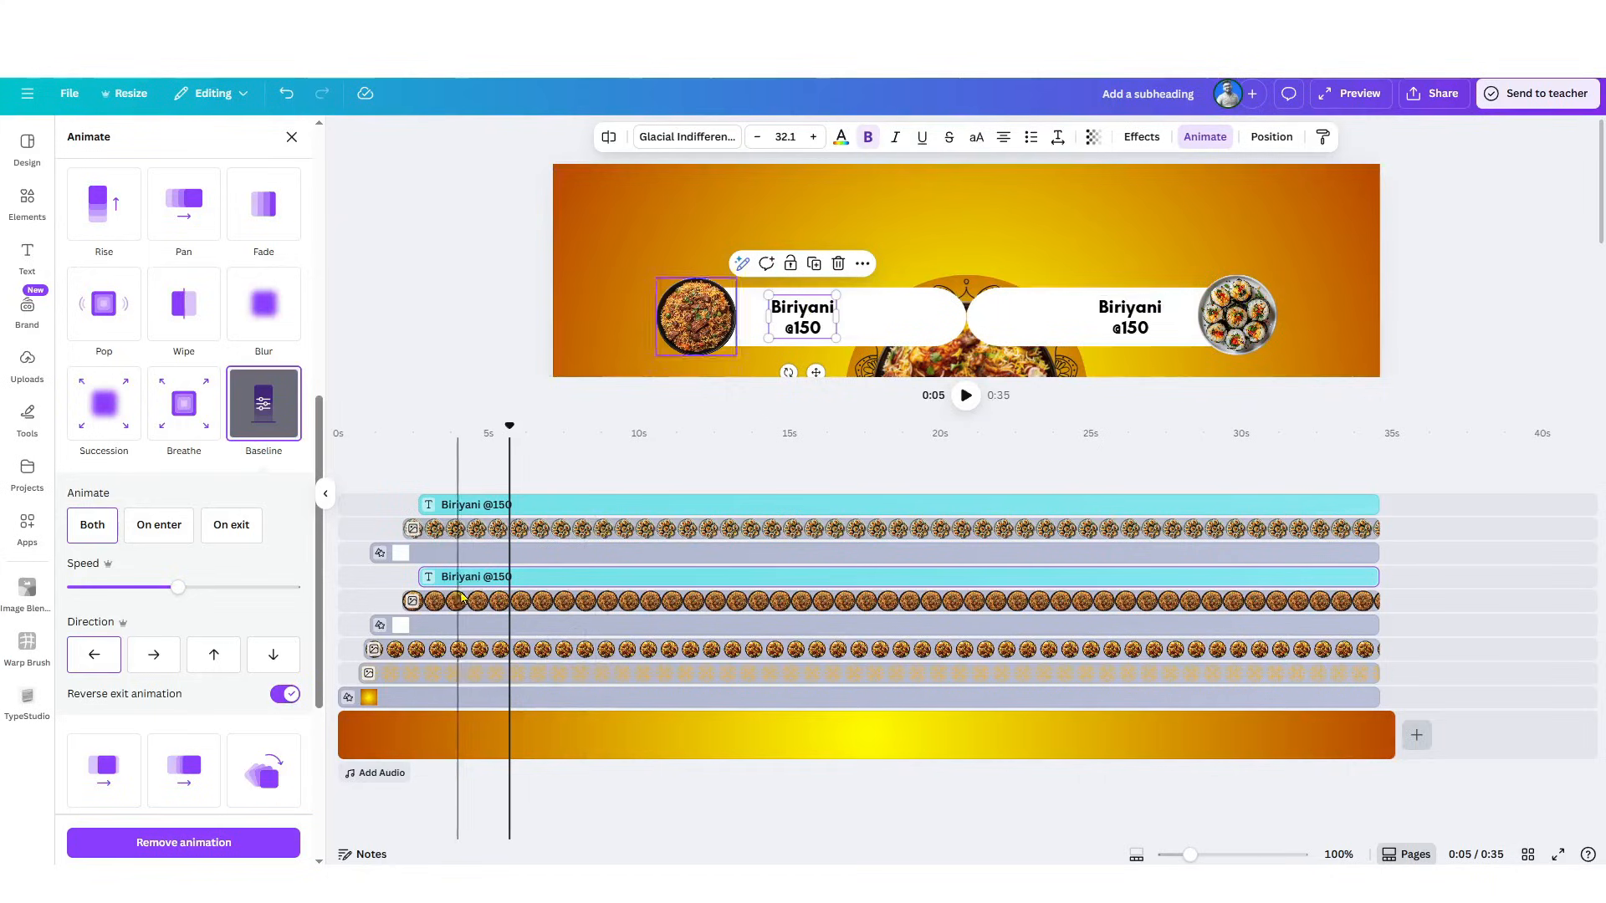
pyautogui.moveTo(510, 430); pyautogui.dragTo(405, 459)
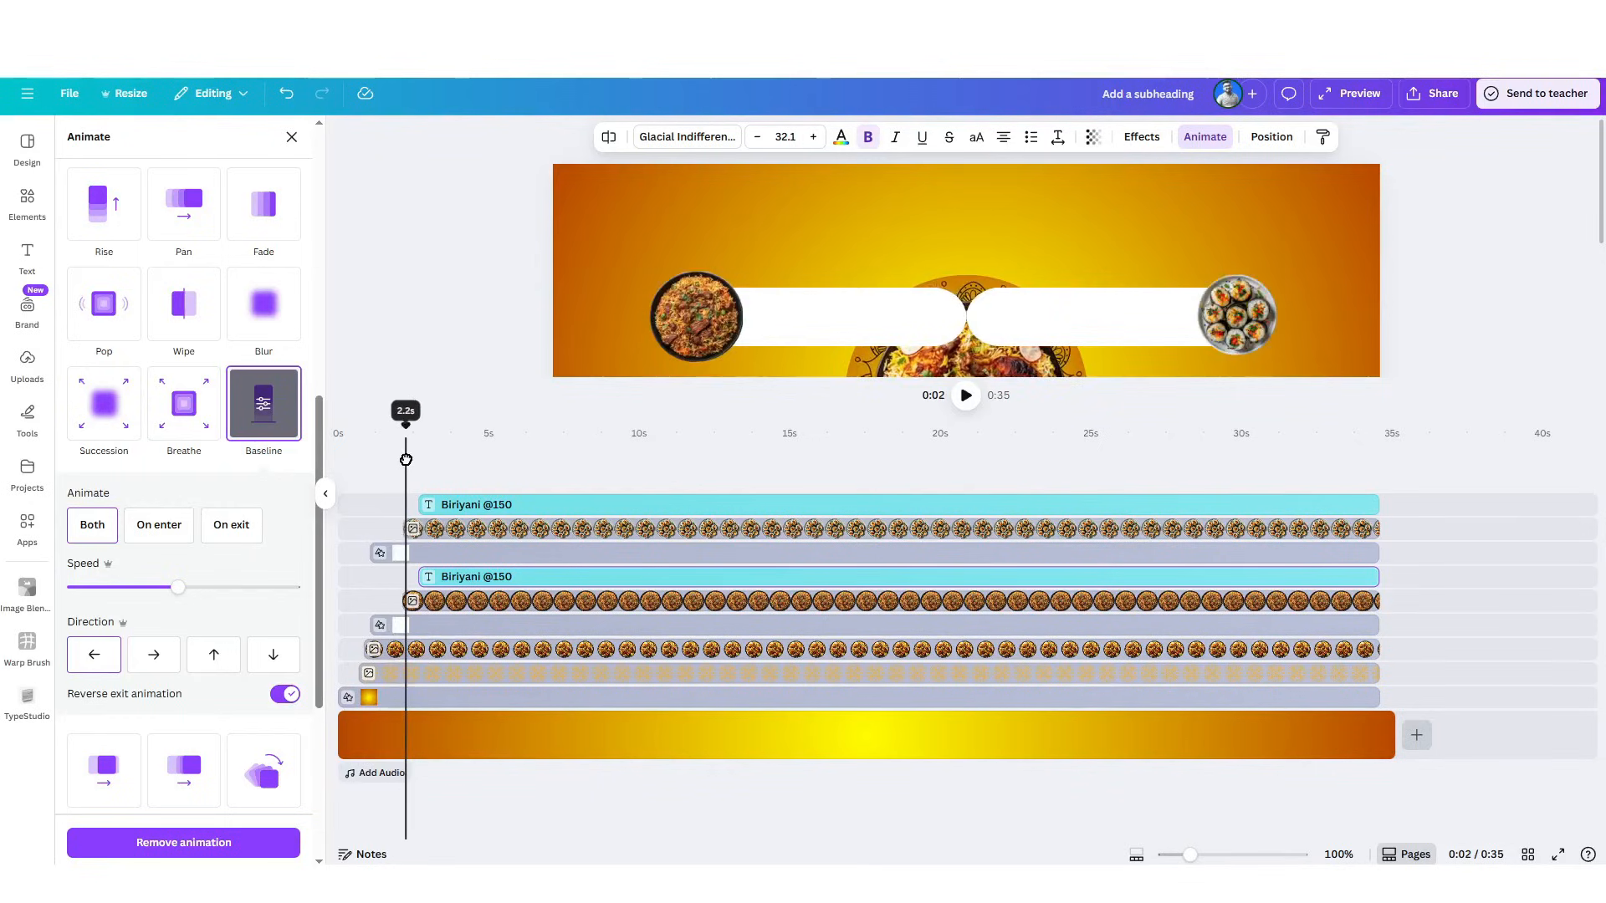
pyautogui.moveTo(406, 460); pyautogui.dragTo(428, 464)
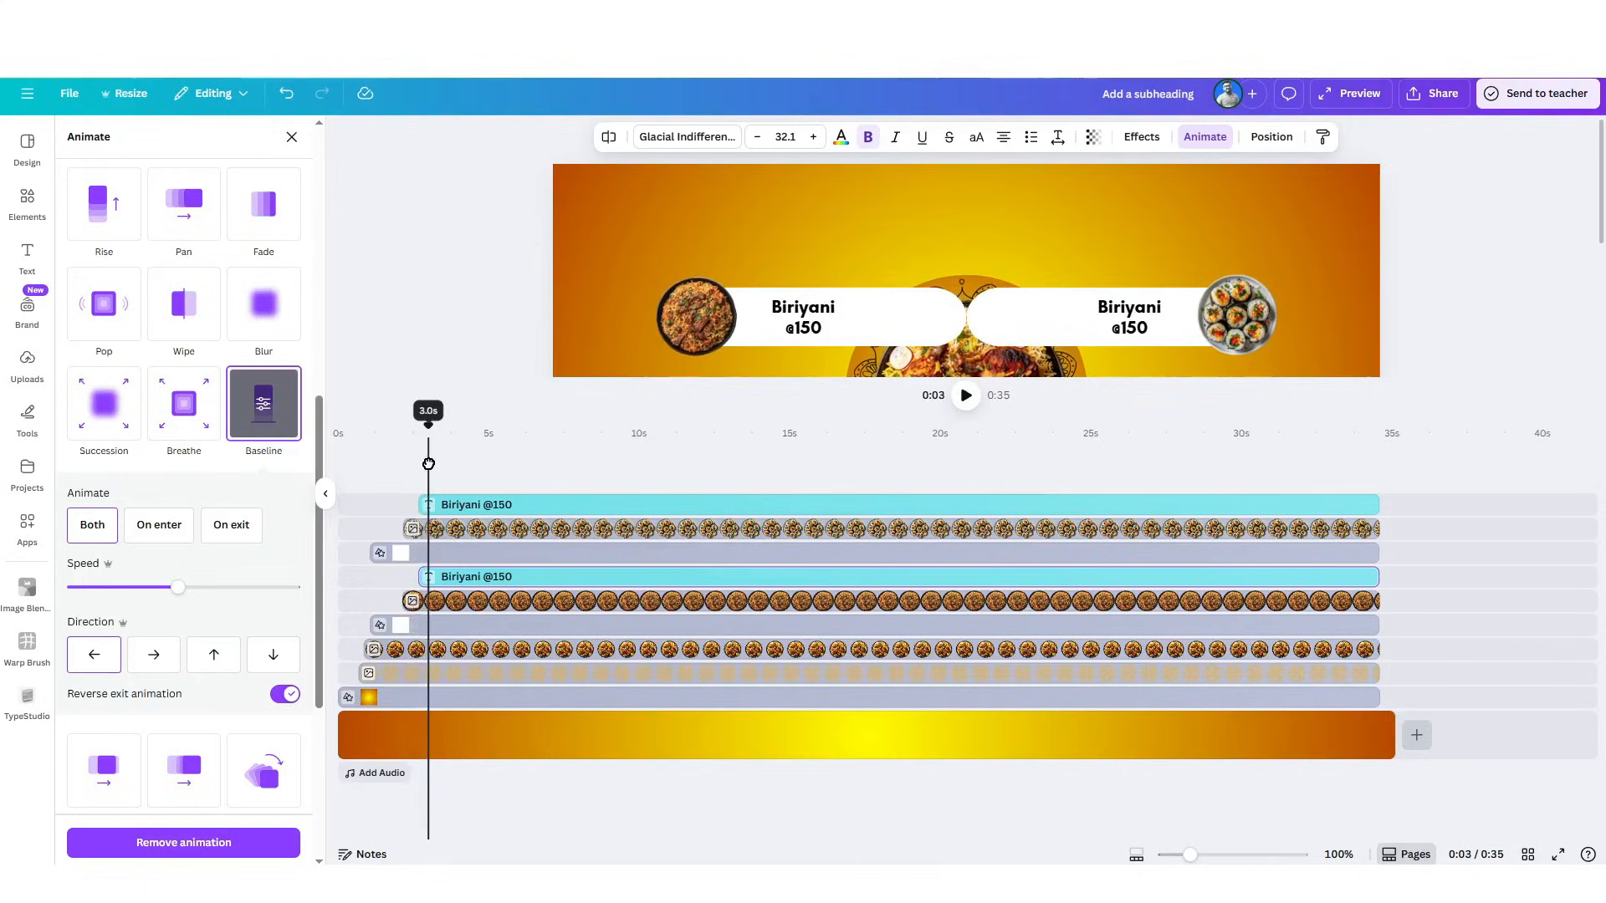
pyautogui.moveTo(428, 463); pyautogui.dragTo(453, 463)
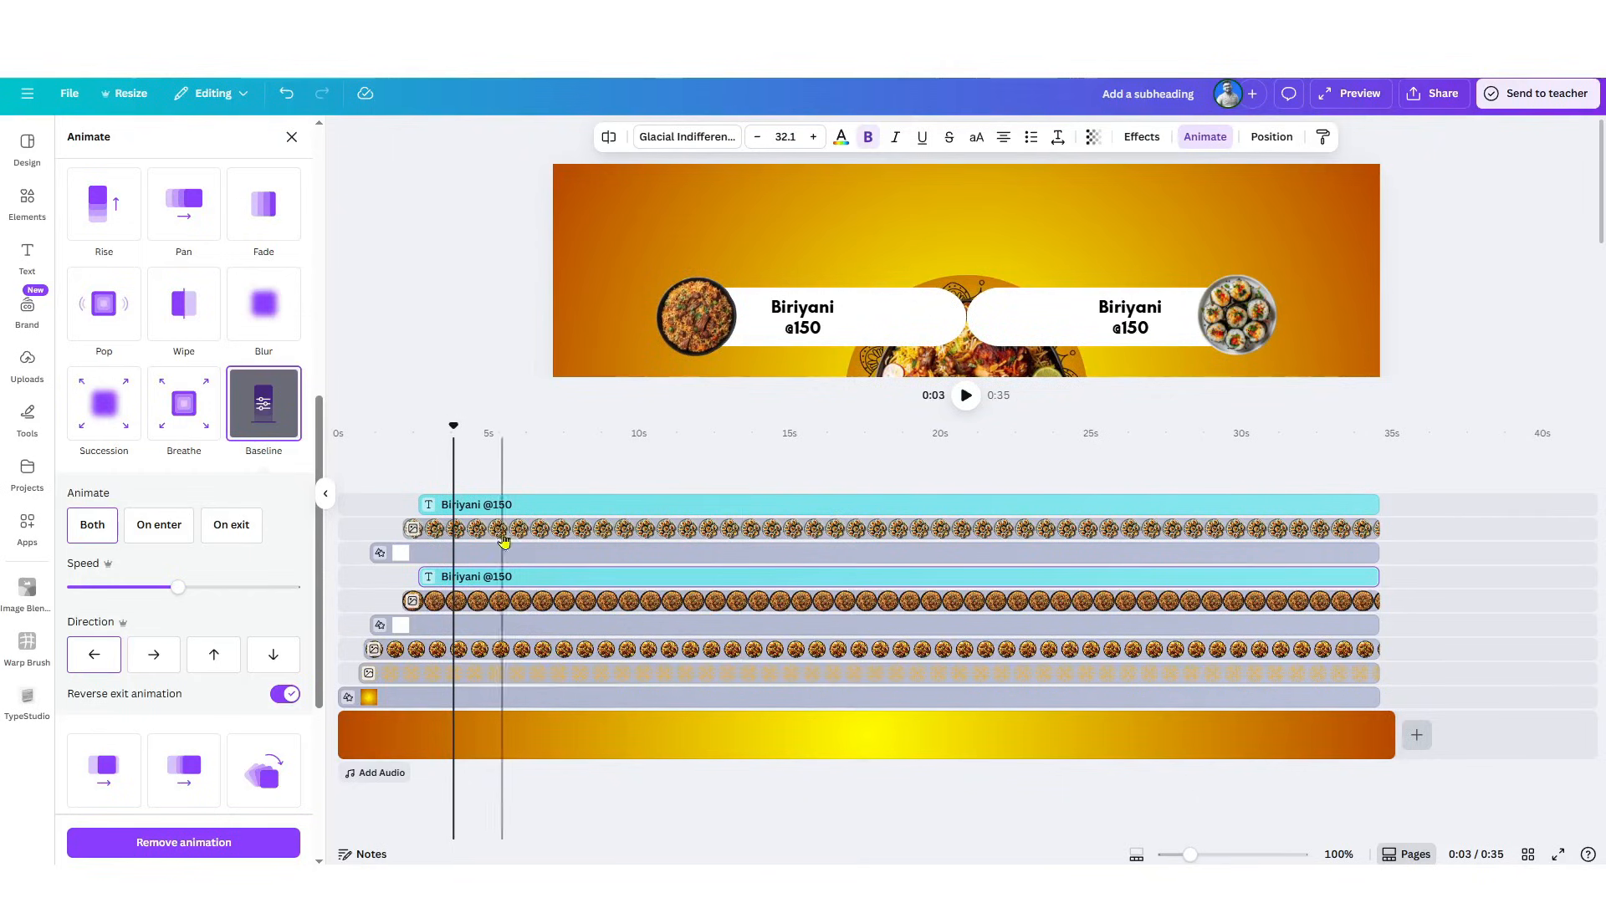
pyautogui.click(380, 499)
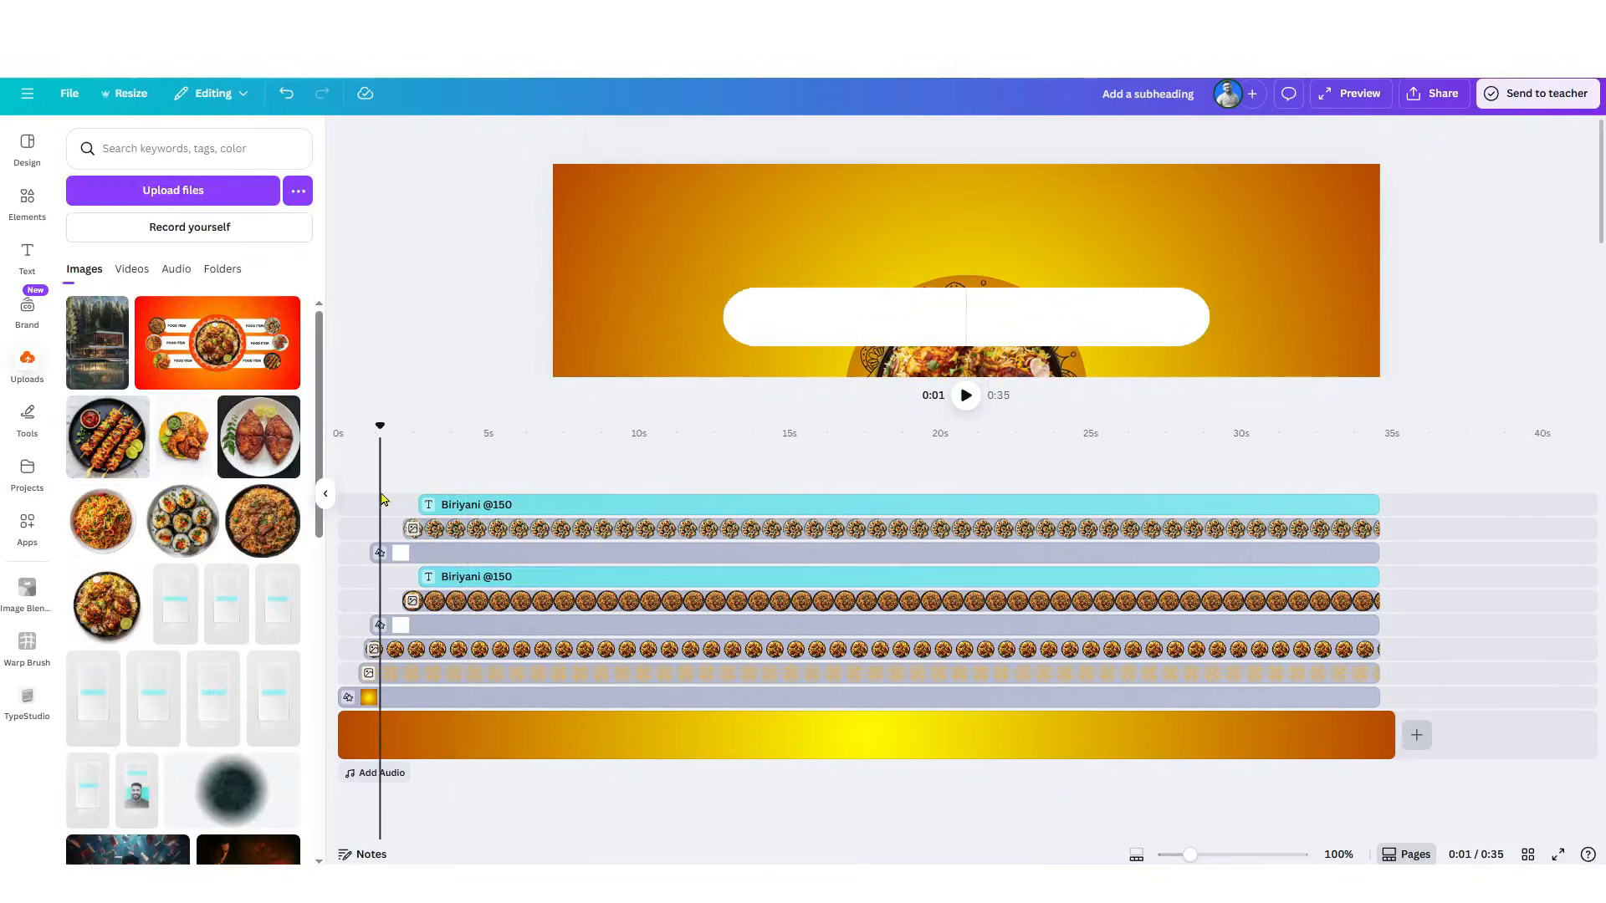
pyautogui.click(446, 500)
pyautogui.moveTo(660, 415); pyautogui.dragTo(637, 552)
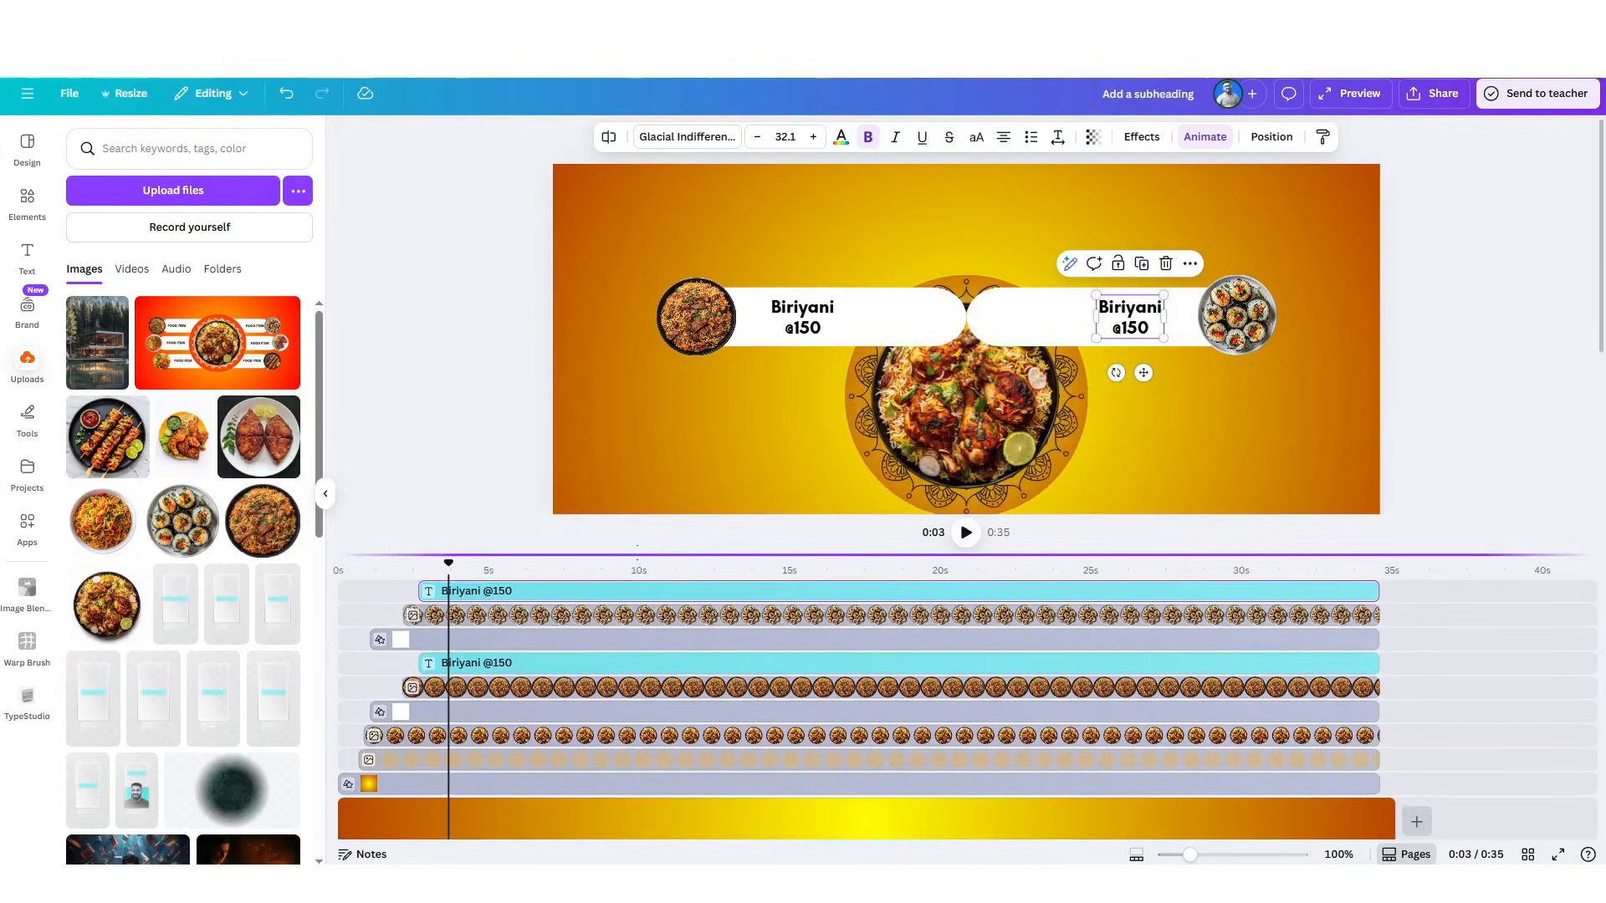
# - Duplicate the rice plate label with its pill and text, and place the copy below the original, shifted slightly outward
pyautogui.scroll(-2, 823, 413)
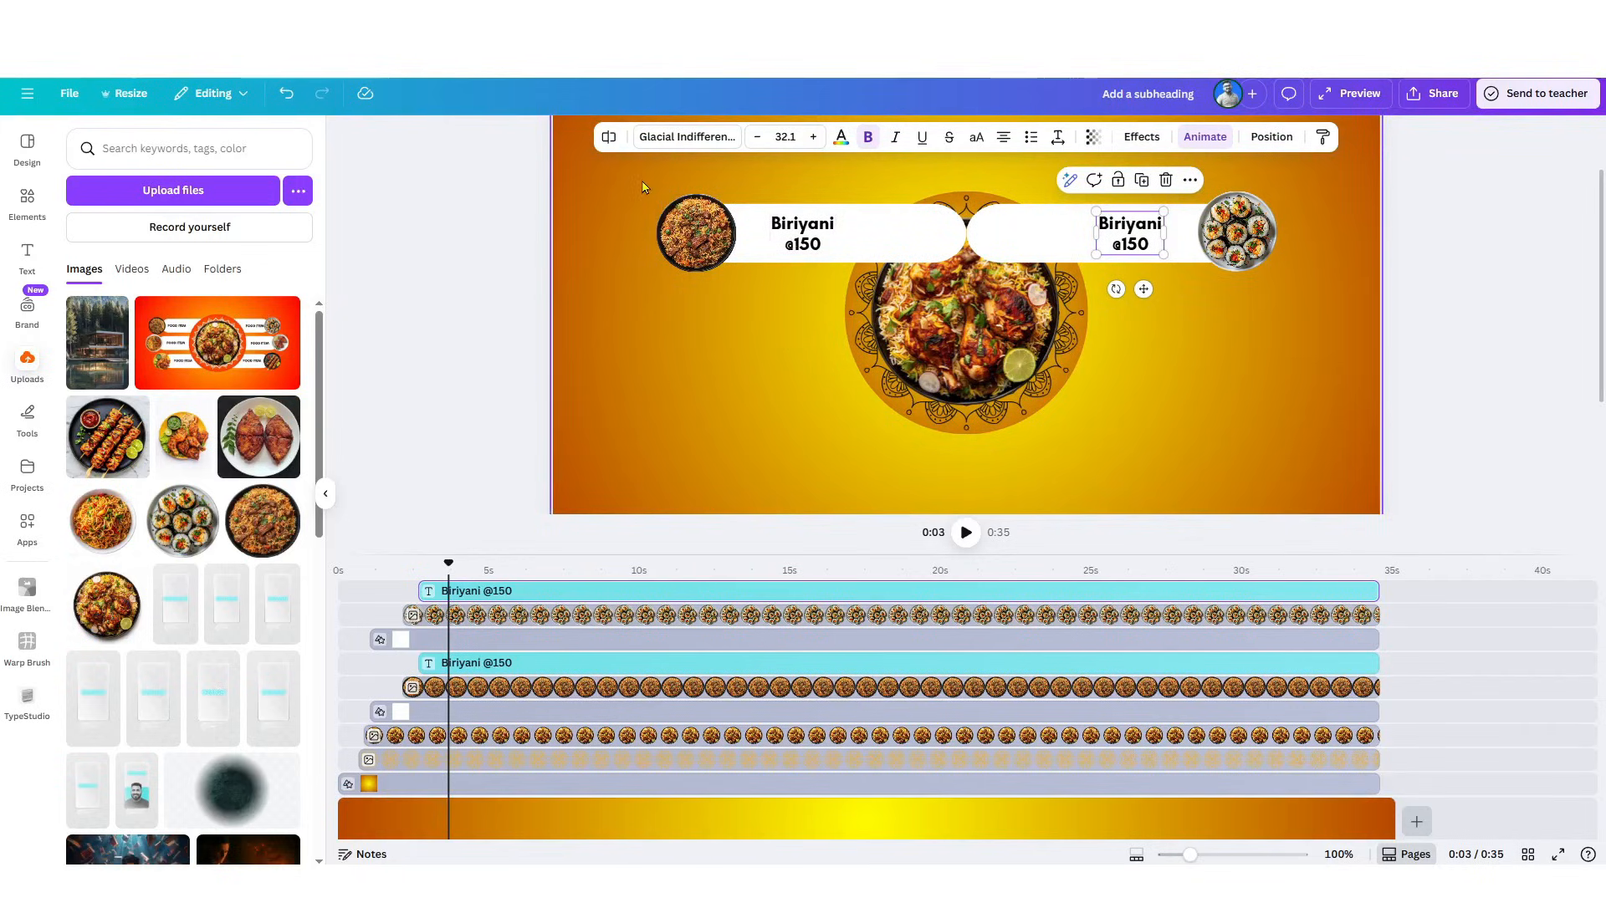
pyautogui.moveTo(642, 179); pyautogui.dragTo(786, 279)
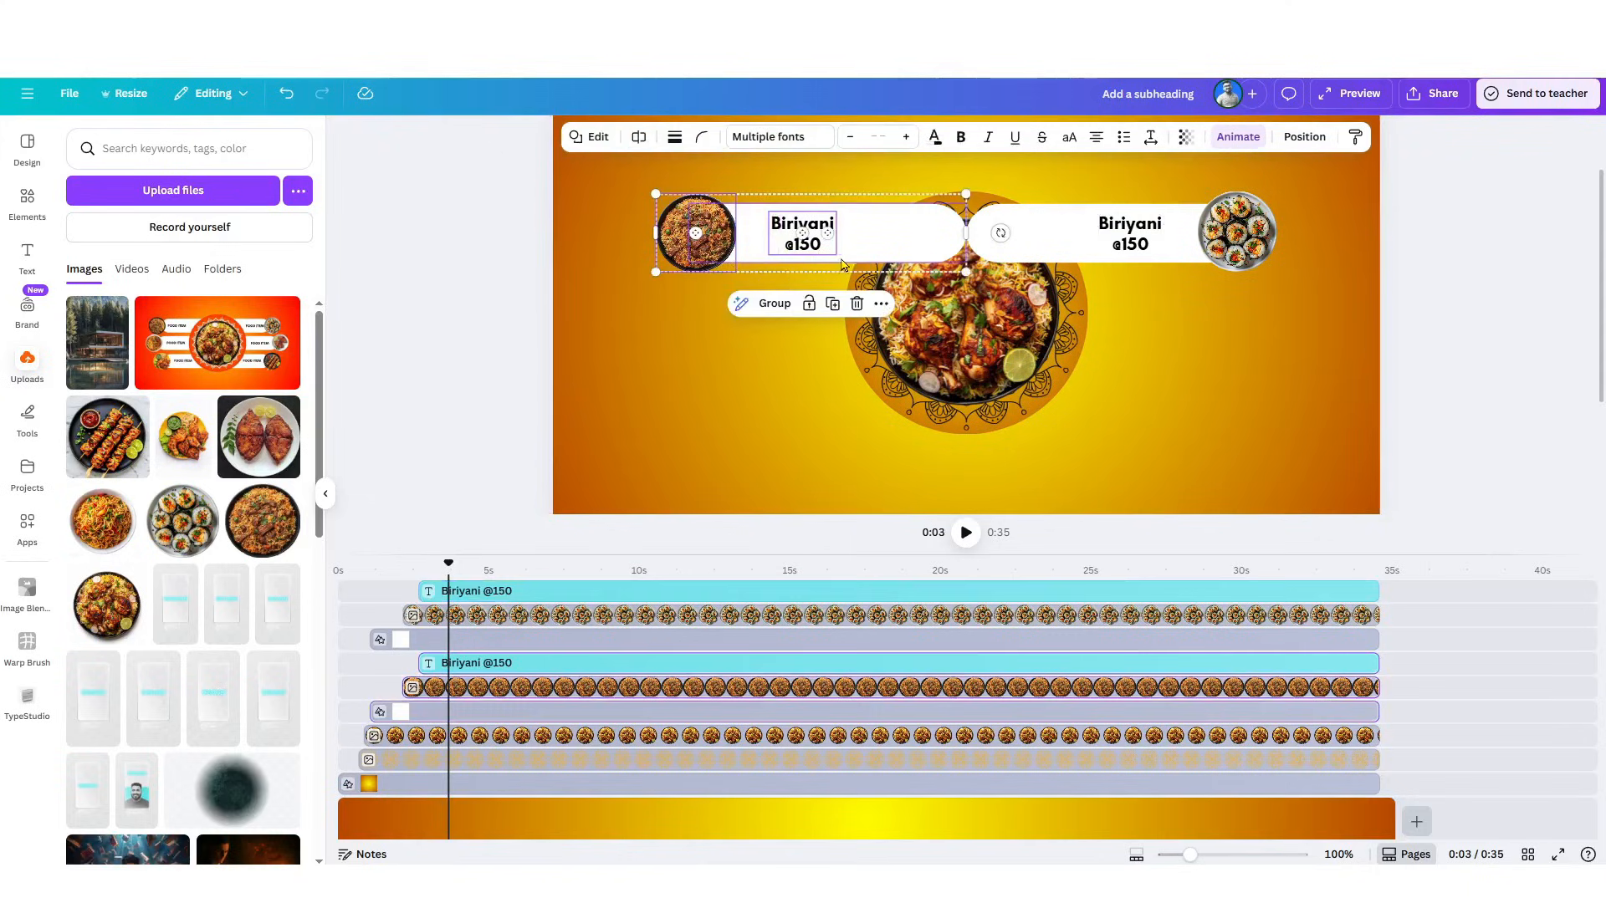
pyautogui.click(832, 303)
pyautogui.moveTo(867, 251); pyautogui.dragTo(809, 309)
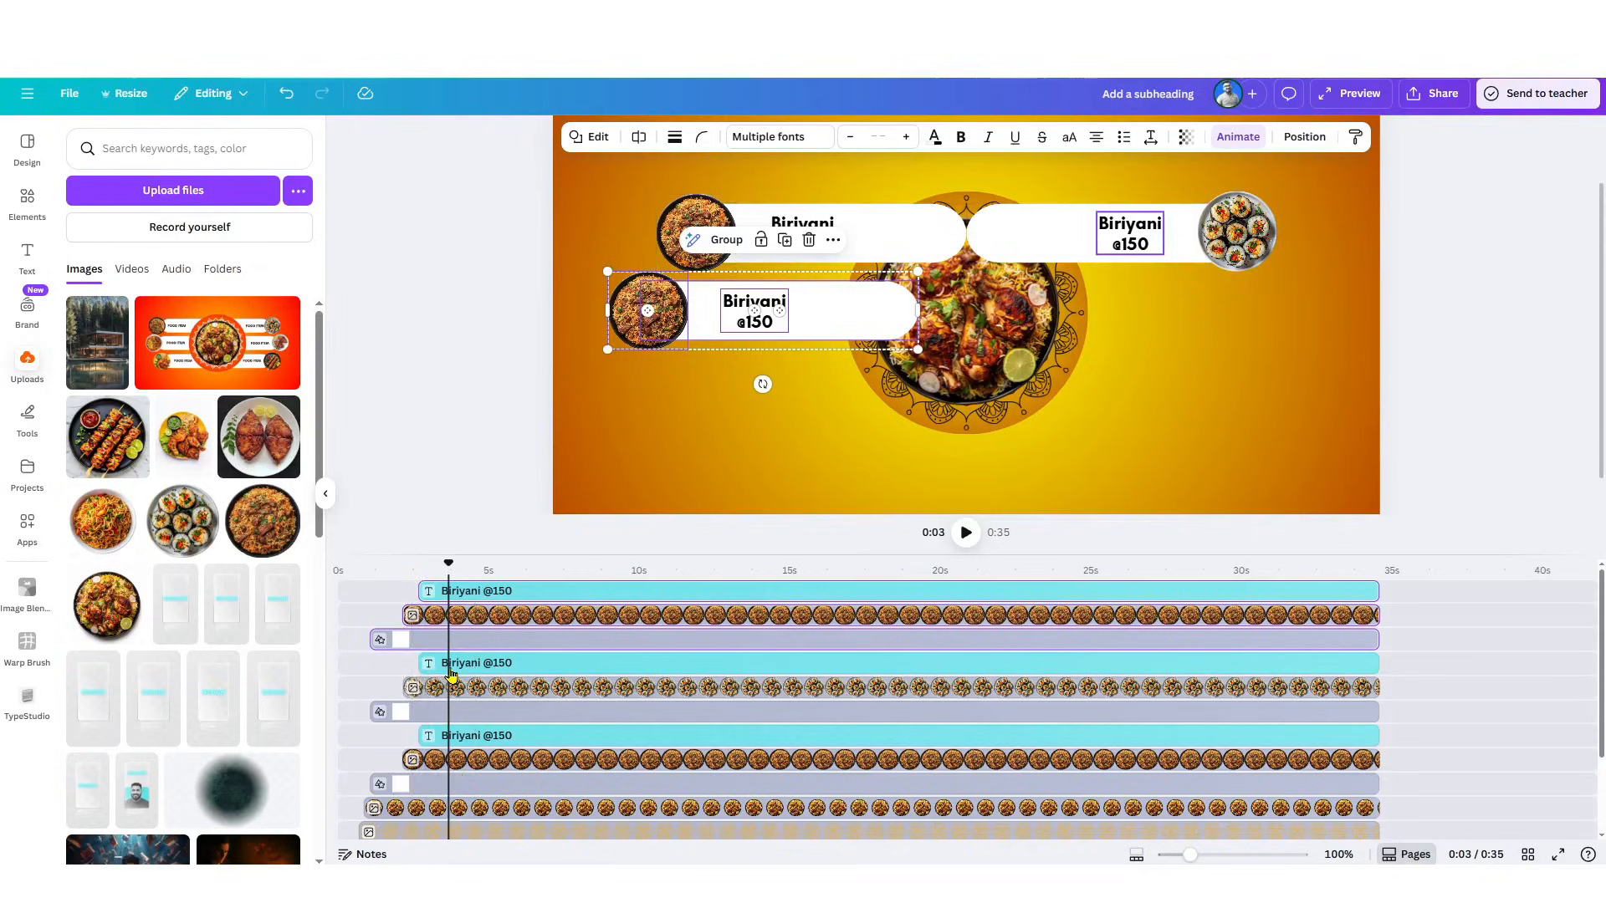
# - Delay the copied label's start times to about 4 s for the pill, 5 s for the plate and 5.6 s for the text
pyautogui.moveTo(452, 568)
pyautogui.mouseDown()
pyautogui.moveTo(409, 568)
pyautogui.moveTo(454, 578)
pyautogui.mouseUp()
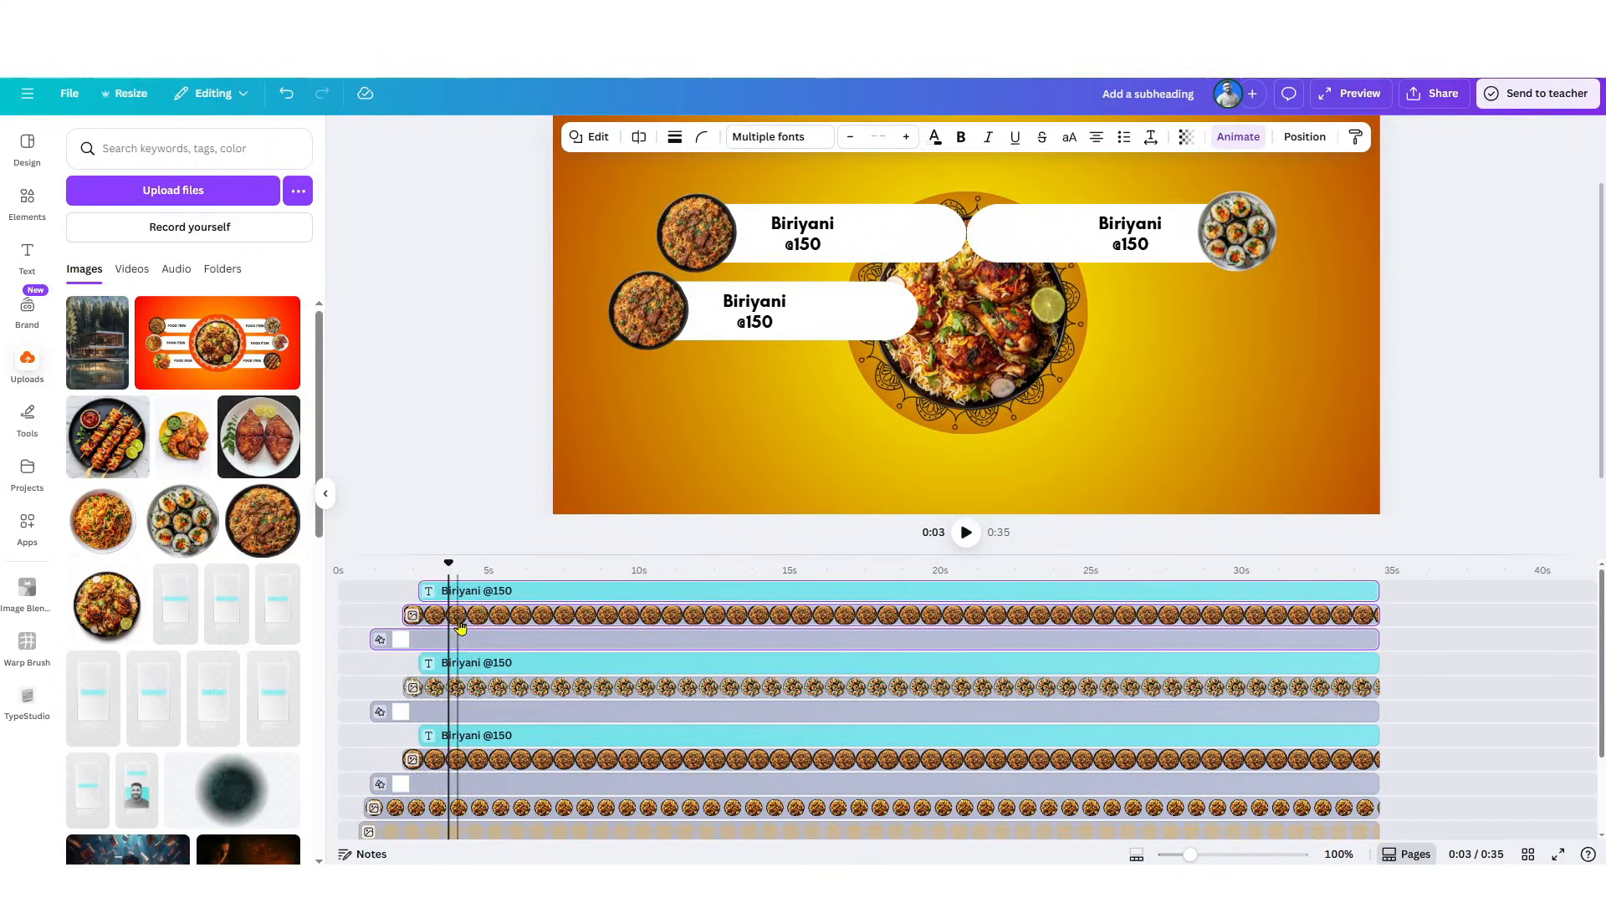
pyautogui.click(379, 640)
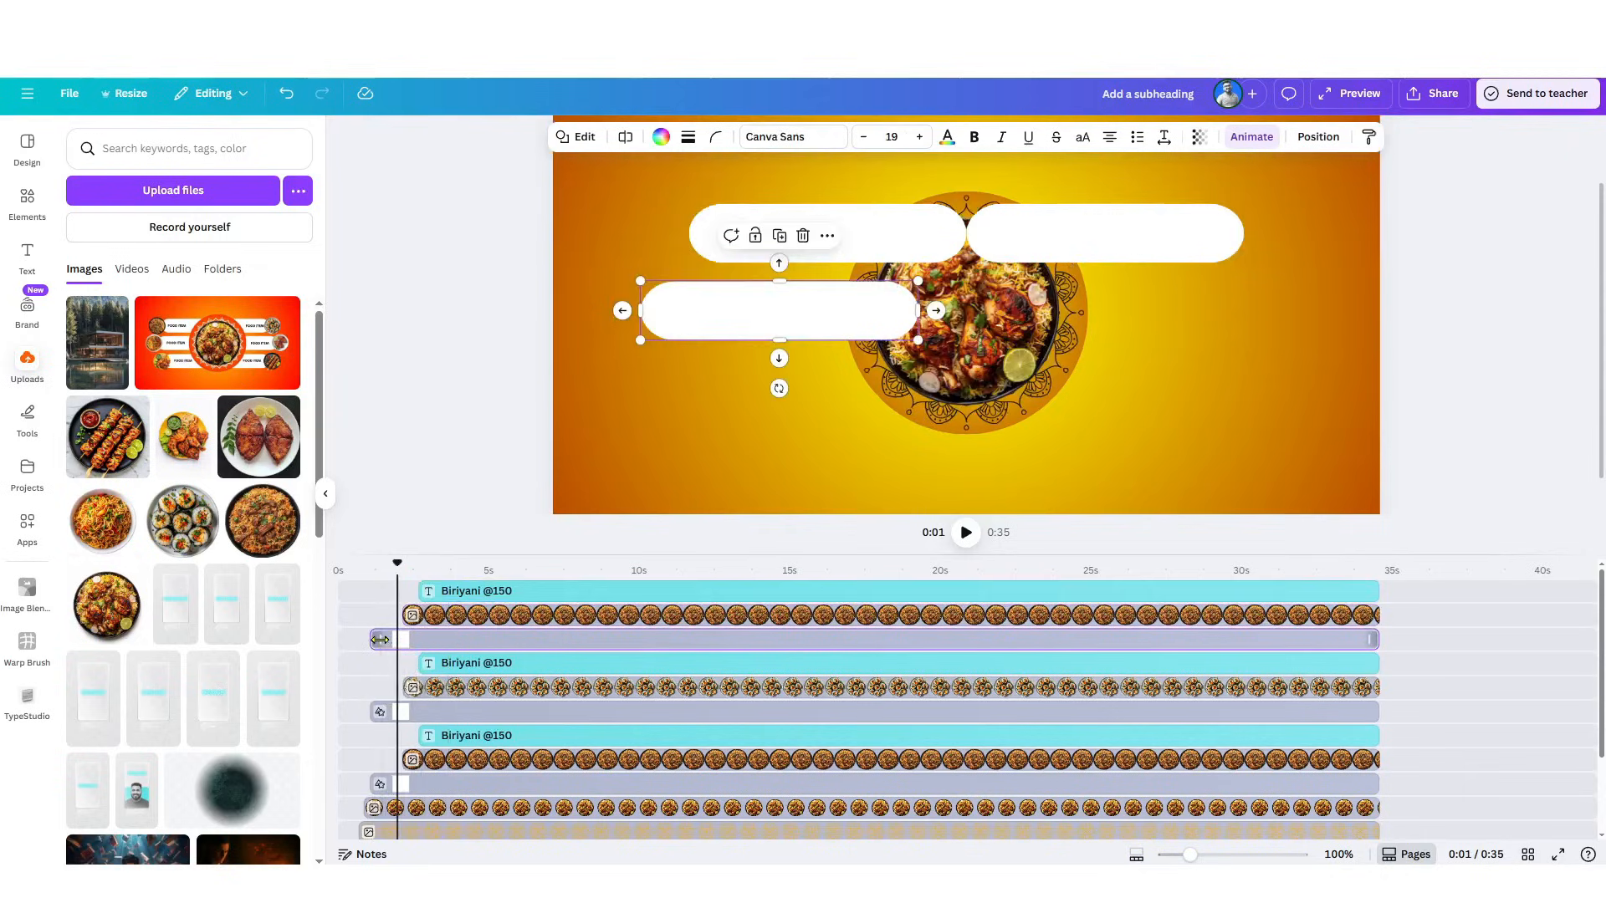
pyautogui.moveTo(380, 639); pyautogui.dragTo(517, 604)
pyautogui.moveTo(400, 569); pyautogui.dragTo(496, 629)
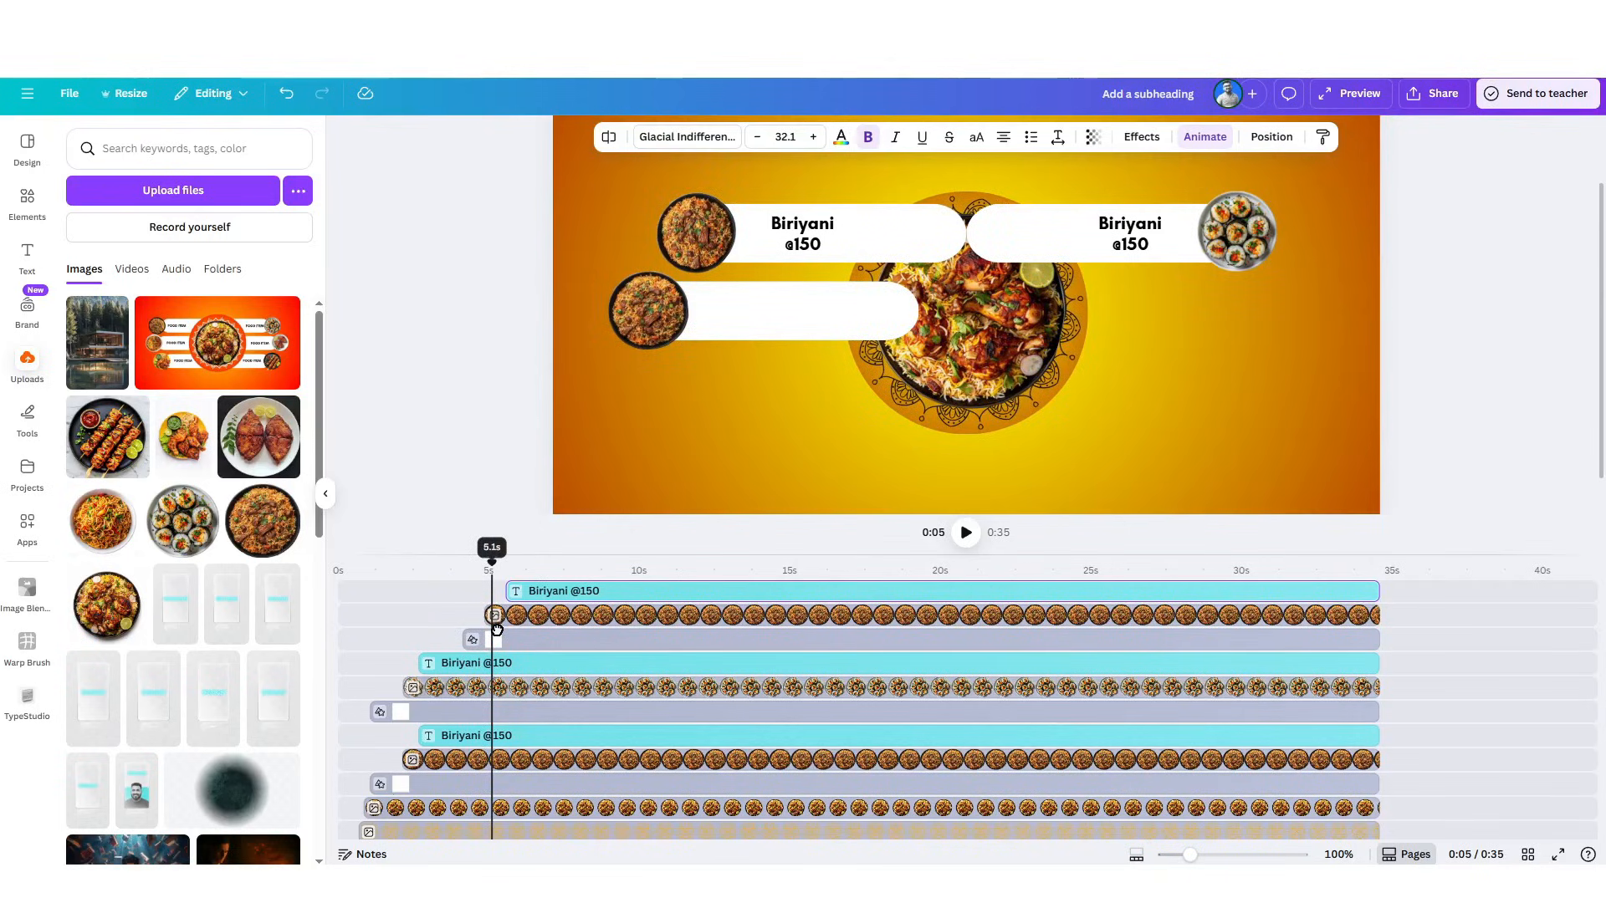
pyautogui.moveTo(497, 629); pyautogui.dragTo(523, 665)
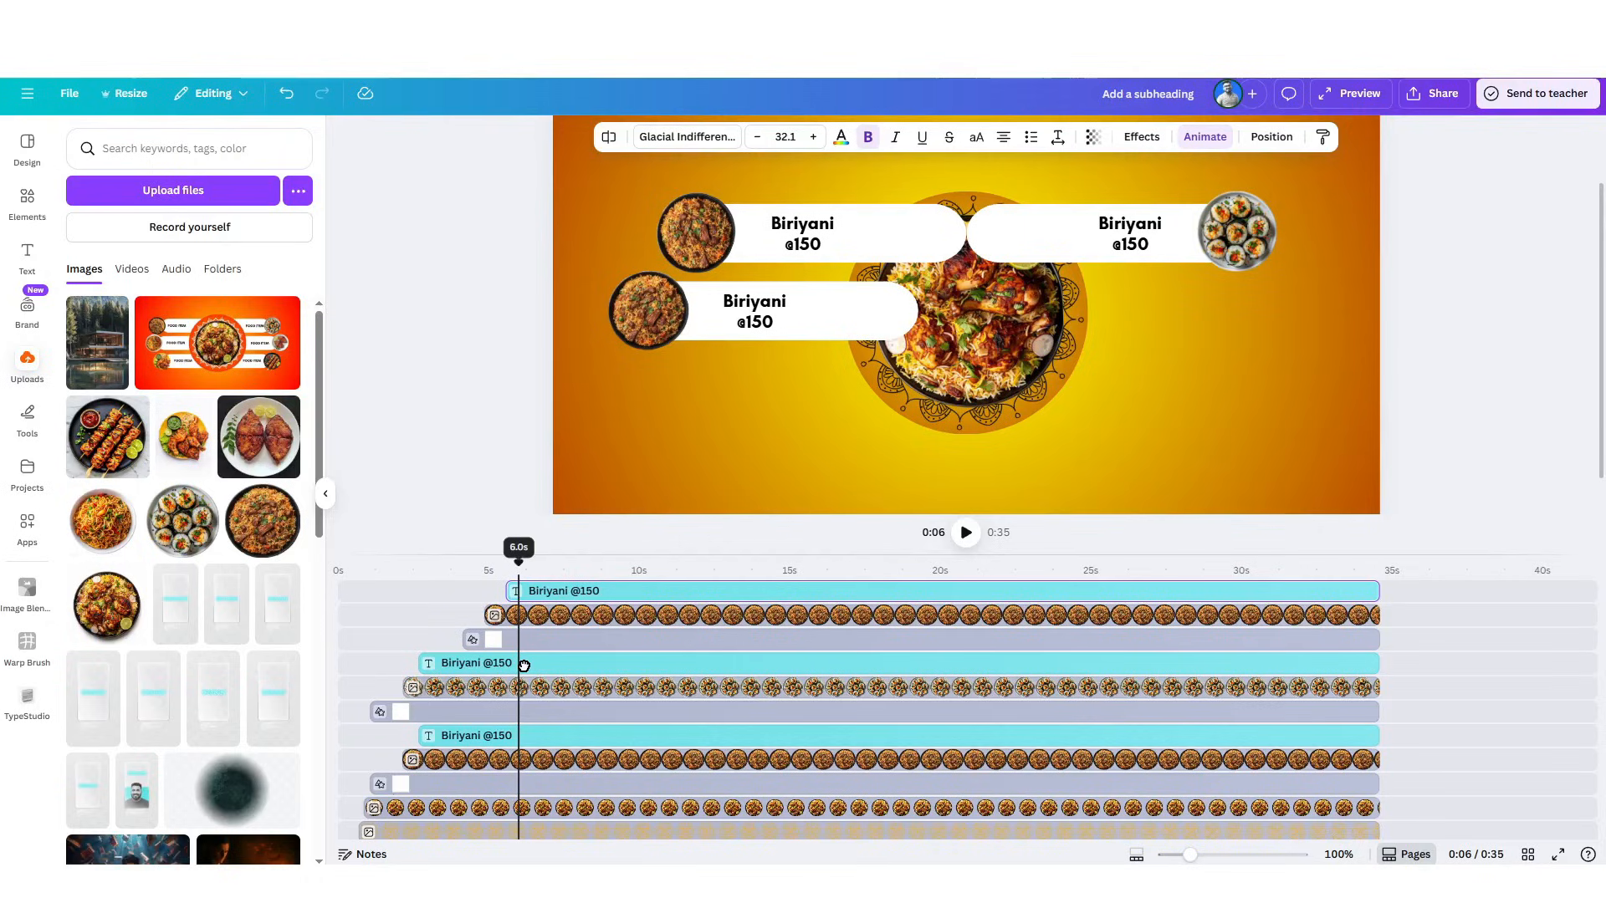
# - Duplicate the sushi plate label with its pill and text, and place the copy below the original, shifted slightly outward
pyautogui.moveTo(524, 665); pyautogui.dragTo(467, 698)
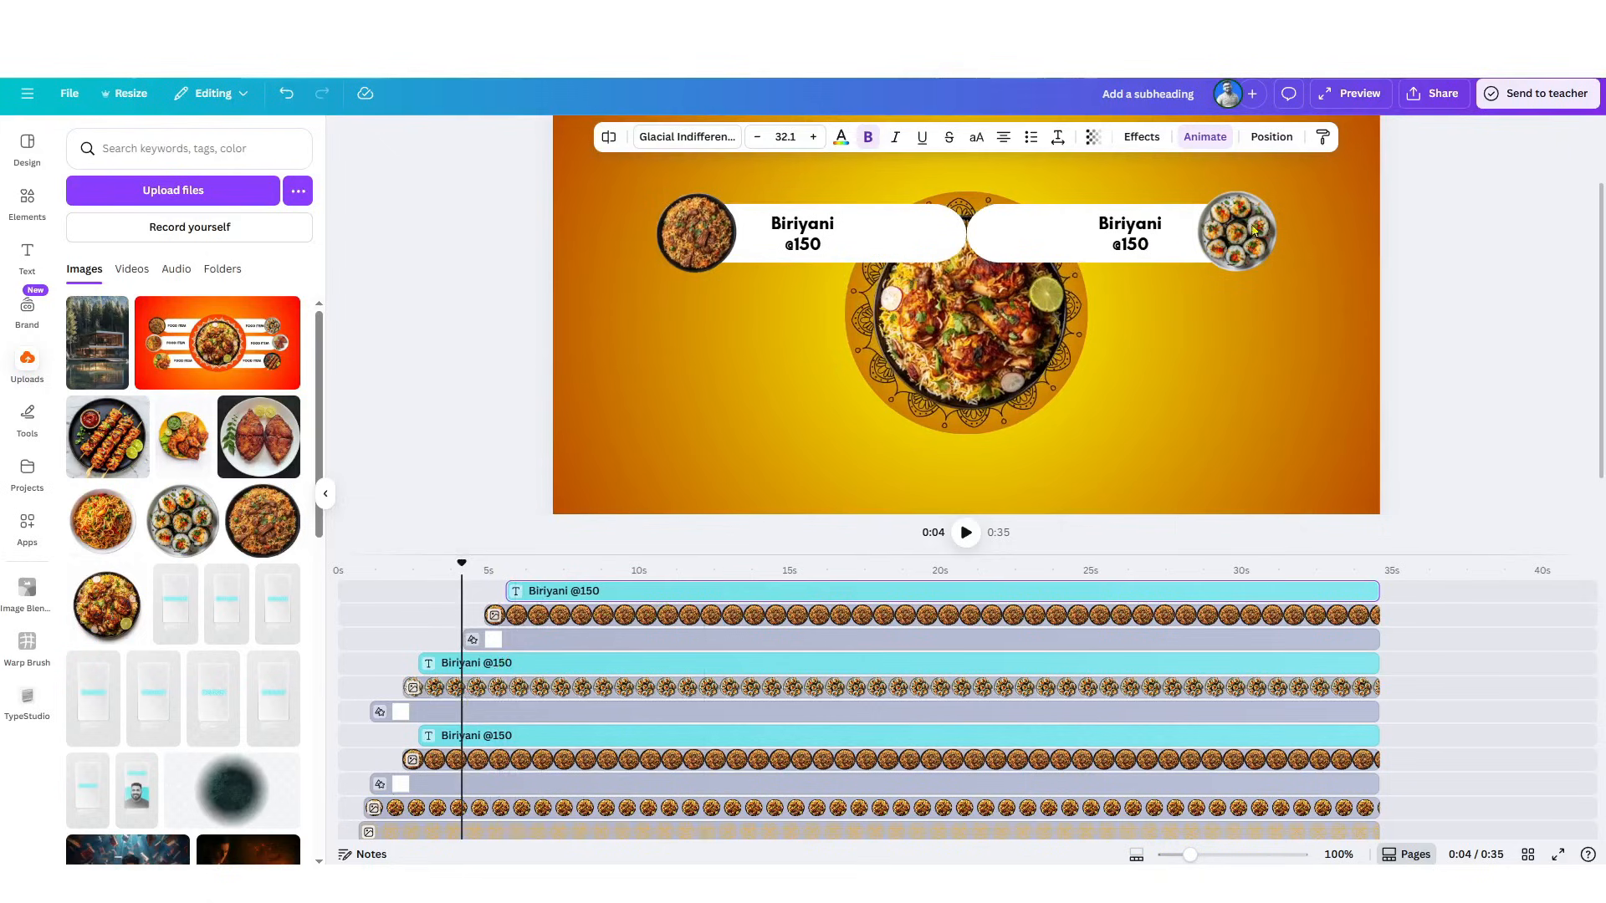
pyautogui.click(1298, 212)
pyautogui.moveTo(1302, 201); pyautogui.dragTo(1157, 262)
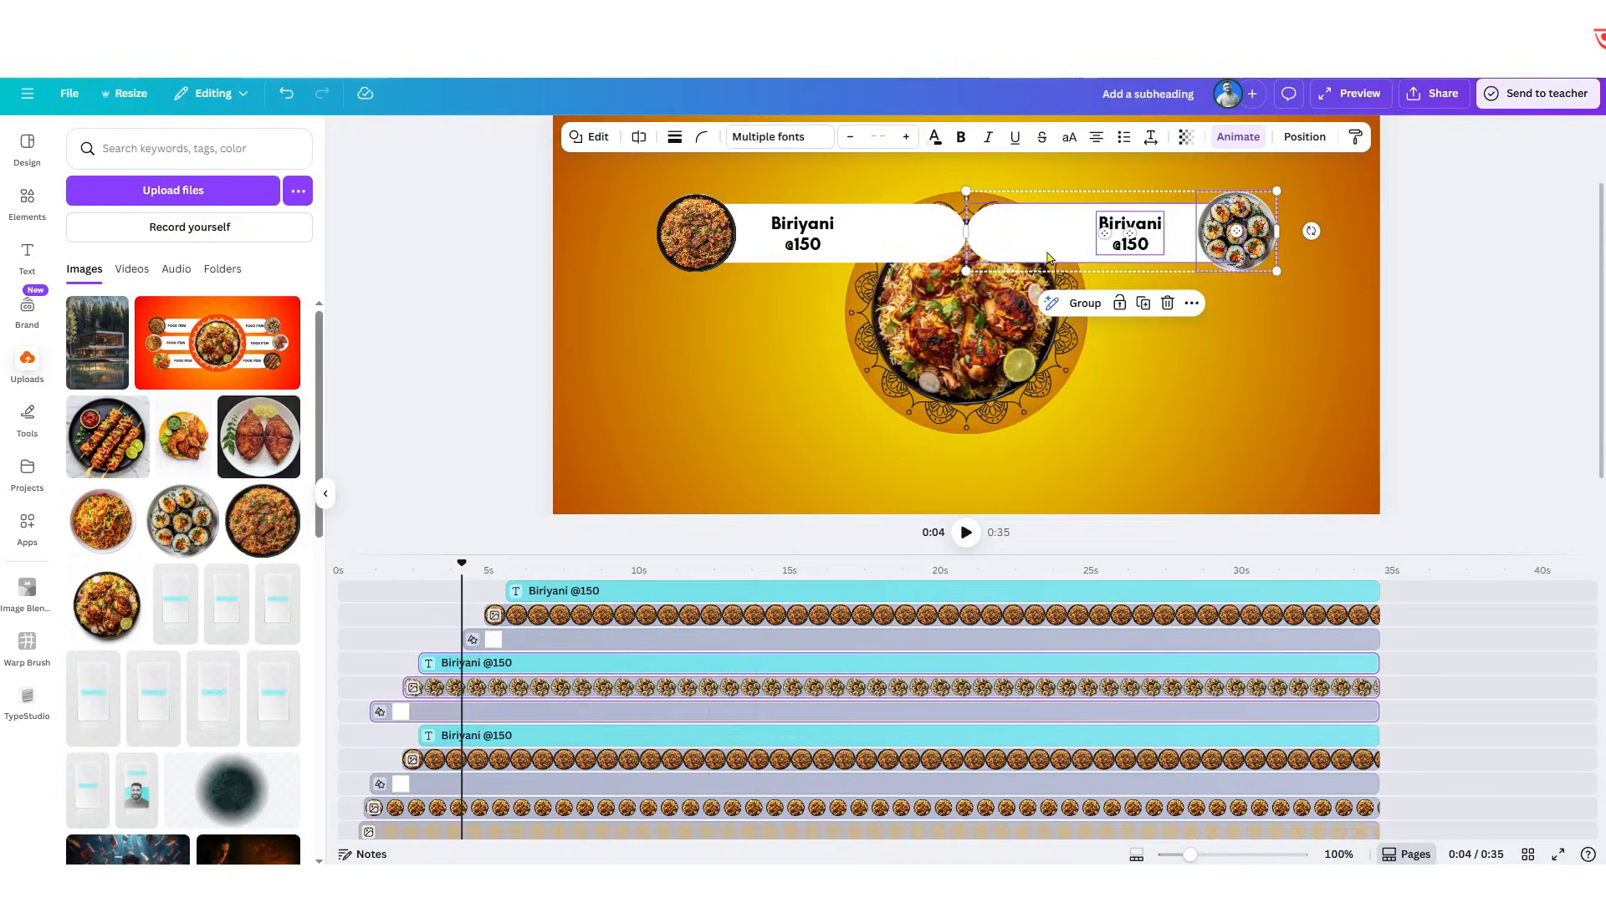
pyautogui.moveTo(1054, 237); pyautogui.dragTo(1109, 316)
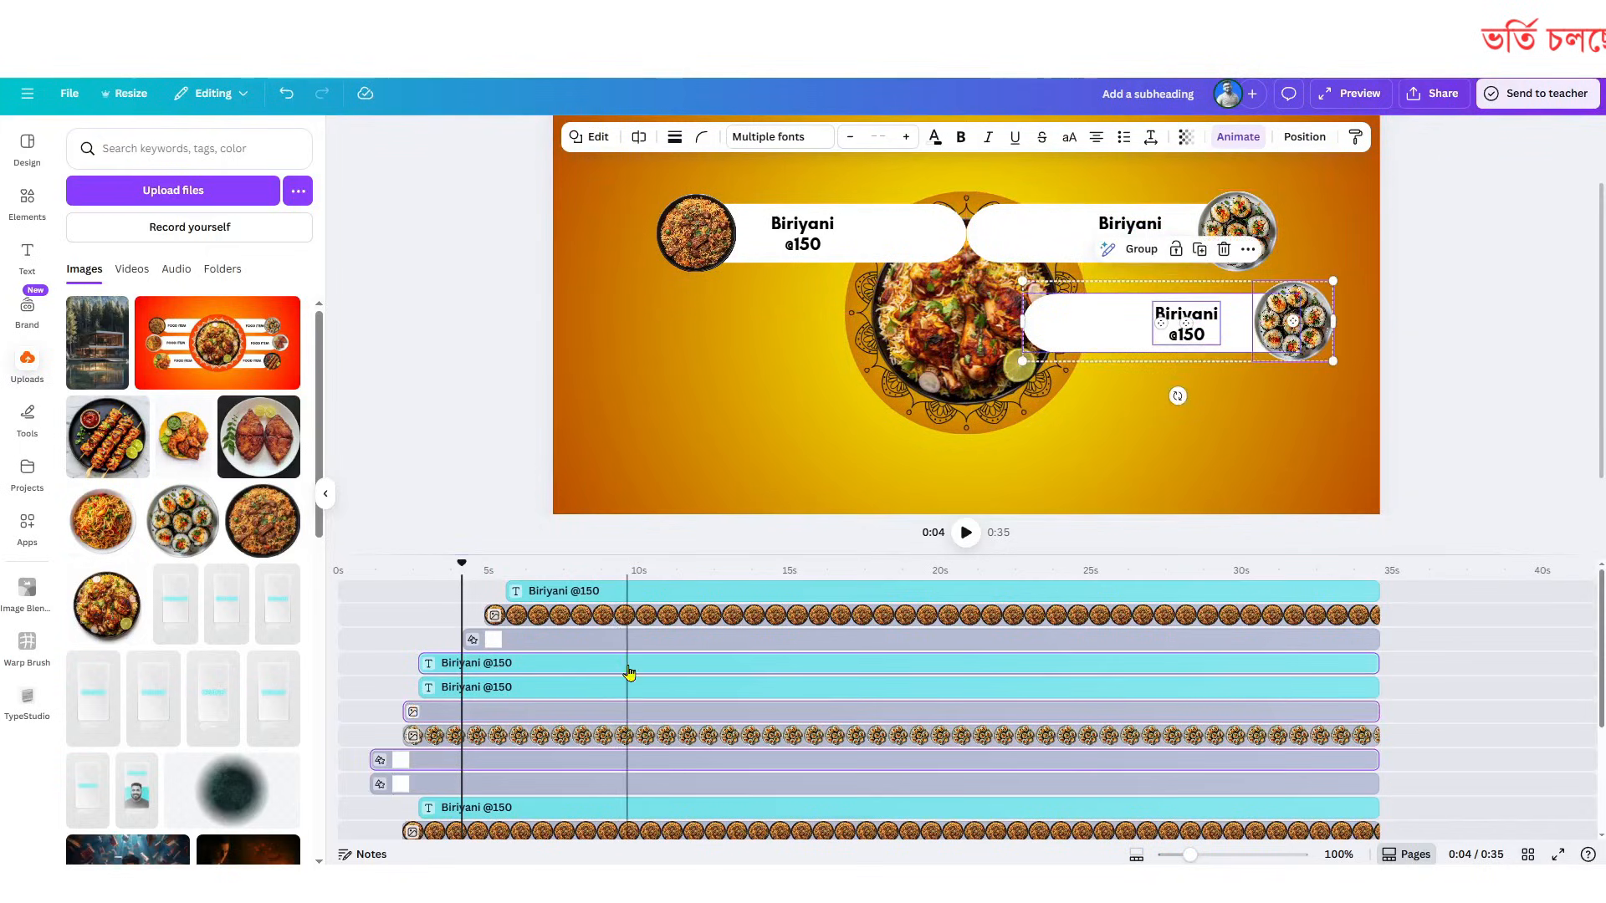
# - At about 7 s, move the copied sushi label up slightly so it lines up with the lower rice label
pyautogui.moveTo(462, 566); pyautogui.dragTo(554, 579)
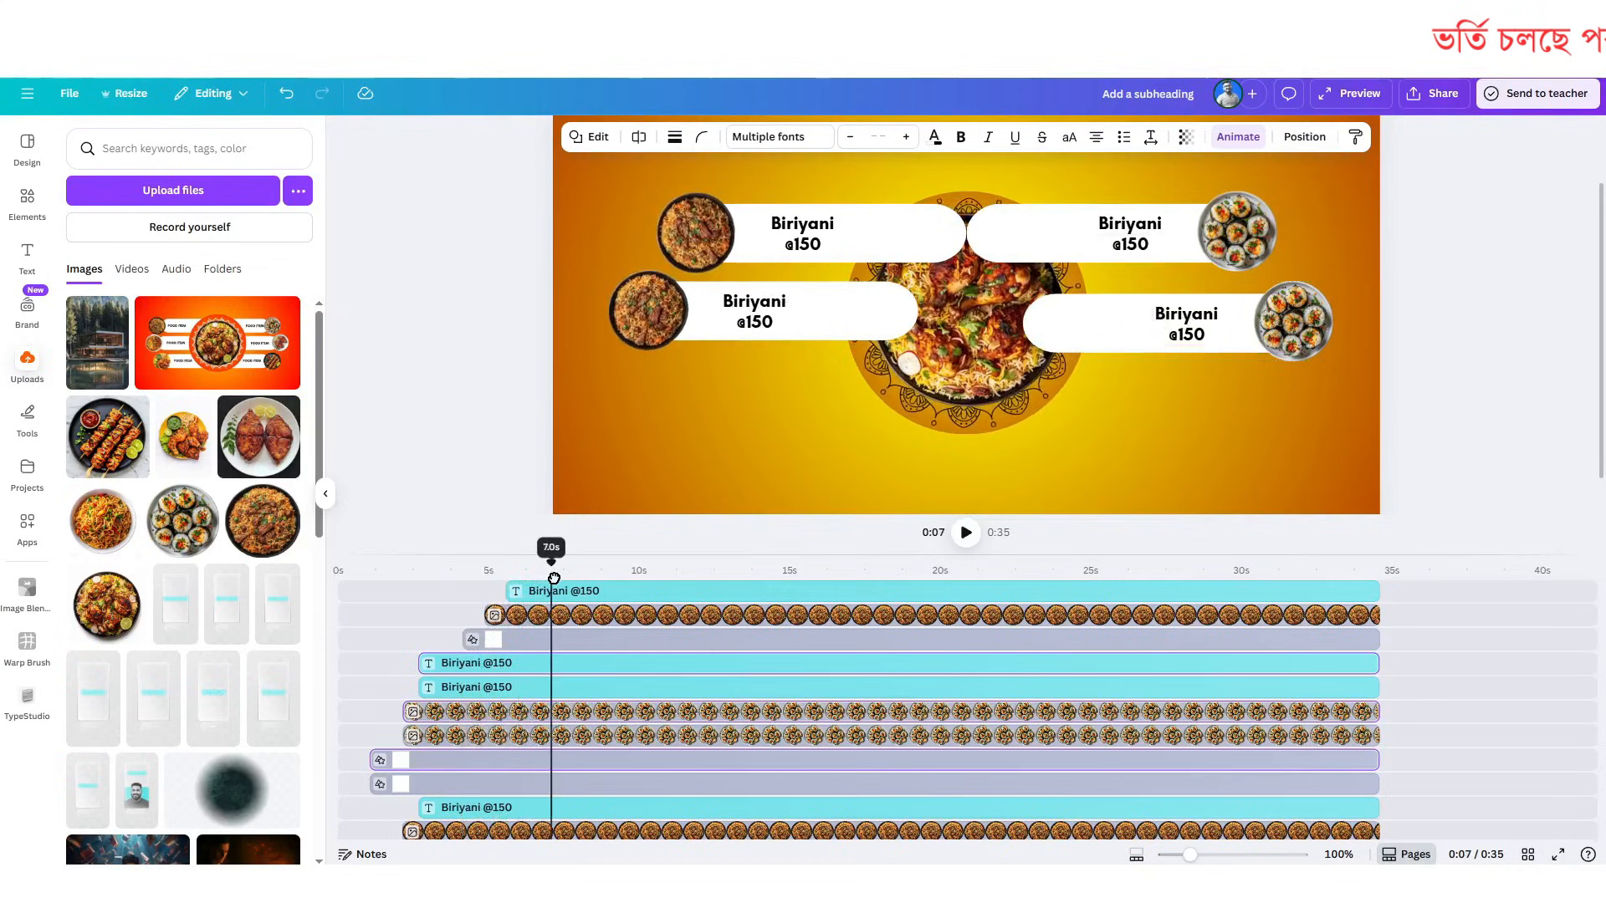
pyautogui.click(1305, 360)
pyautogui.moveTo(1239, 350); pyautogui.dragTo(1236, 335)
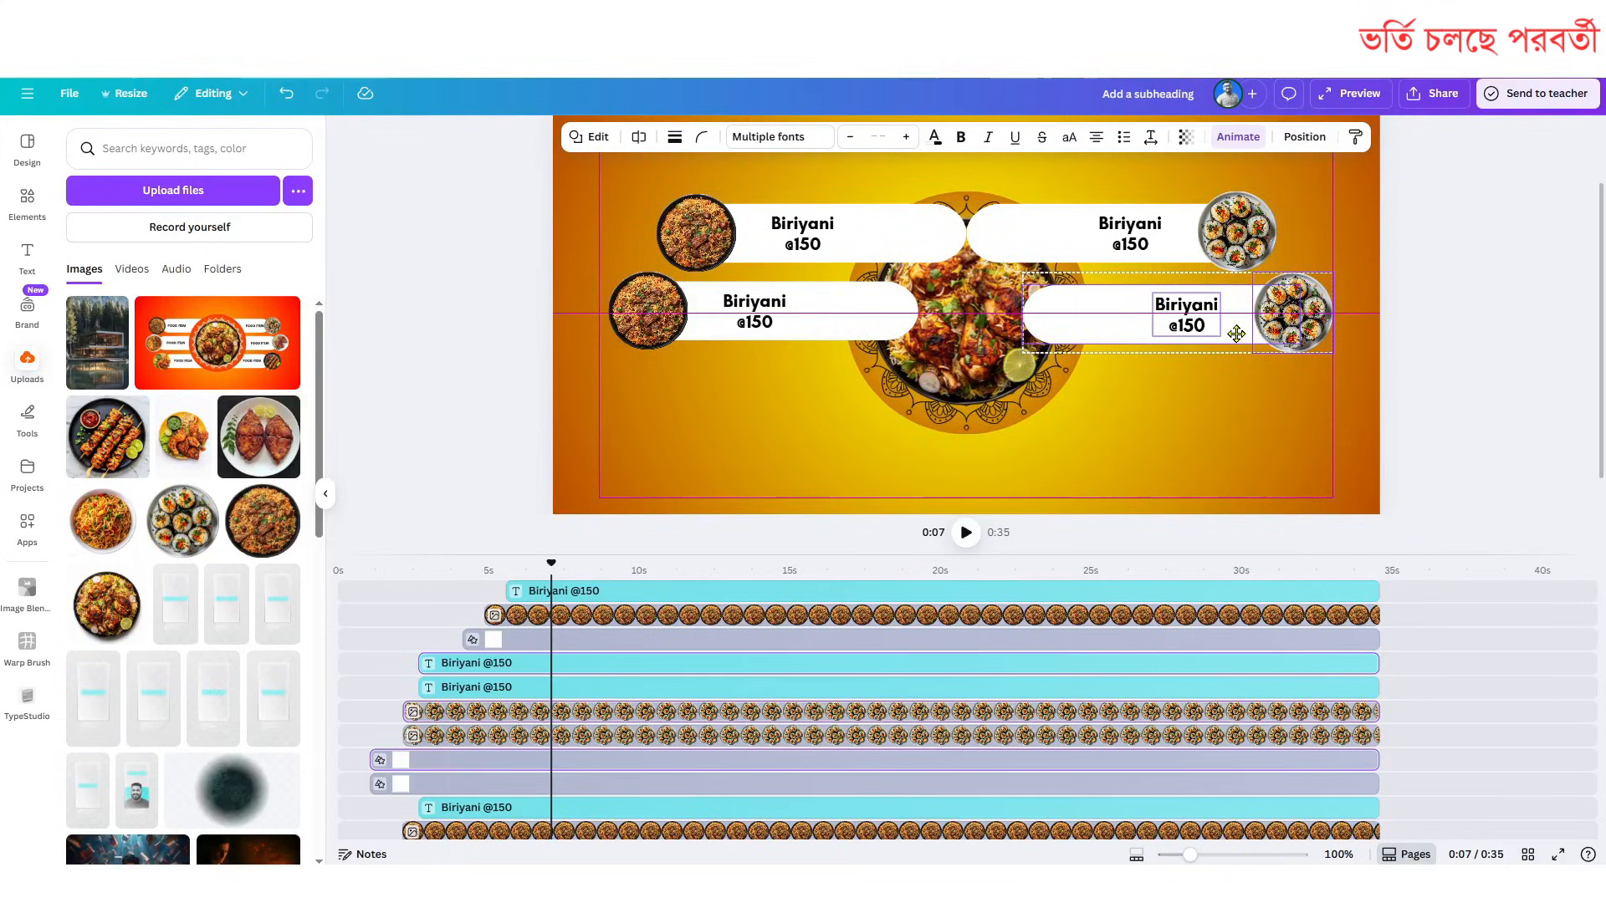
pyautogui.moveTo(1239, 334); pyautogui.dragTo(1238, 334)
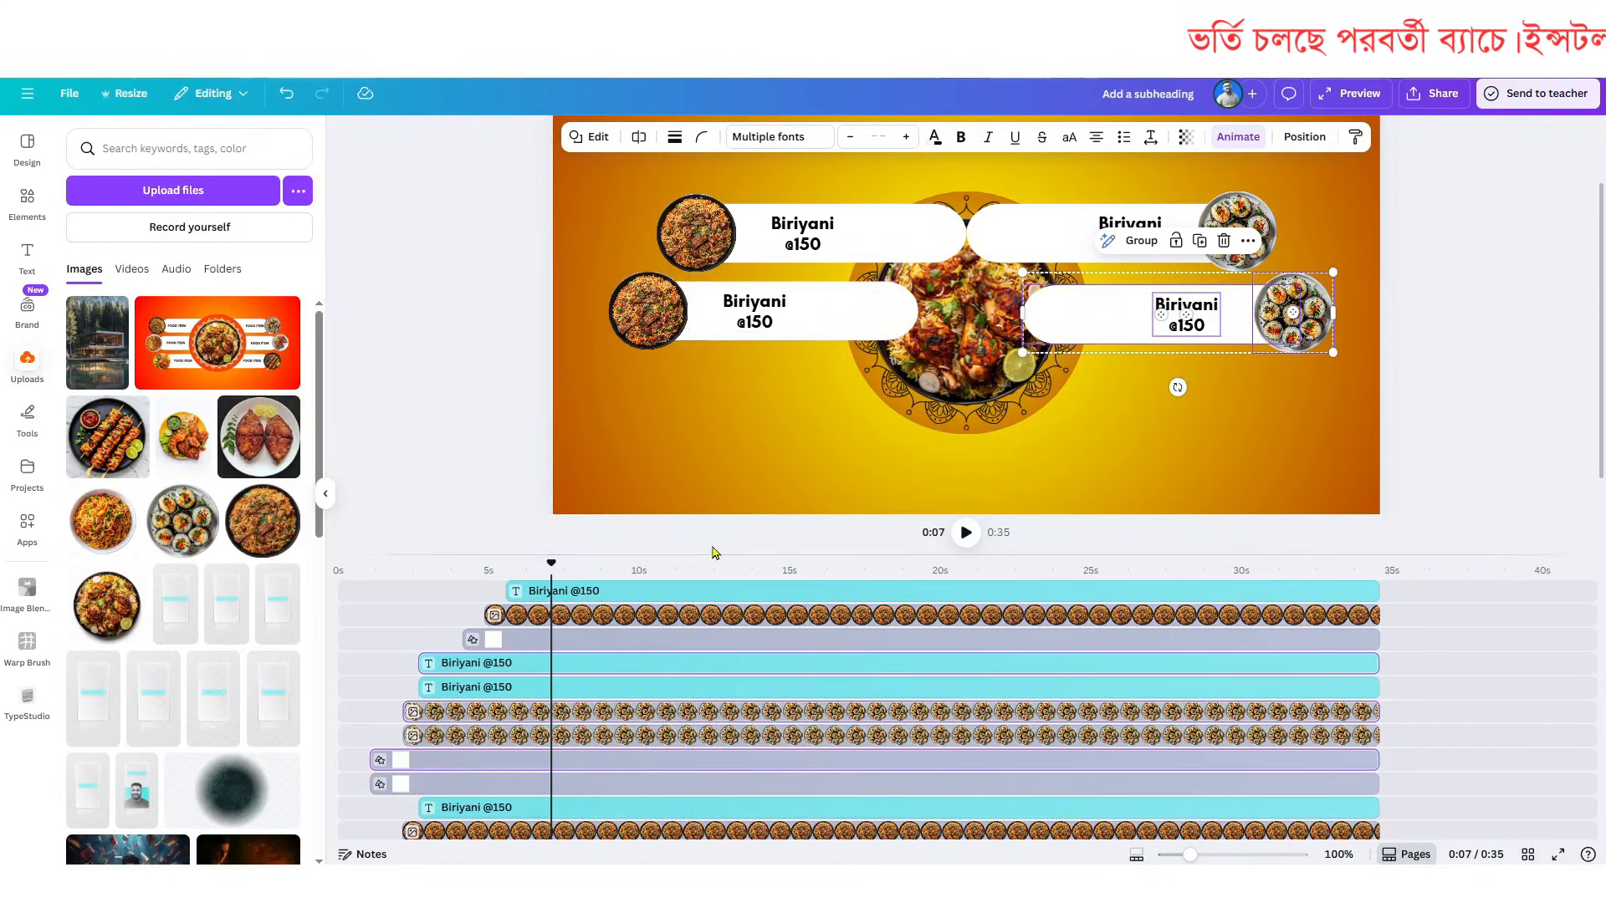
# - Enlarge the timeline area, identify the pill tracks of both lower labels, and set the playhead to about 4 s, where the lower rice label's pill starts
pyautogui.moveTo(712, 542); pyautogui.dragTo(712, 477)
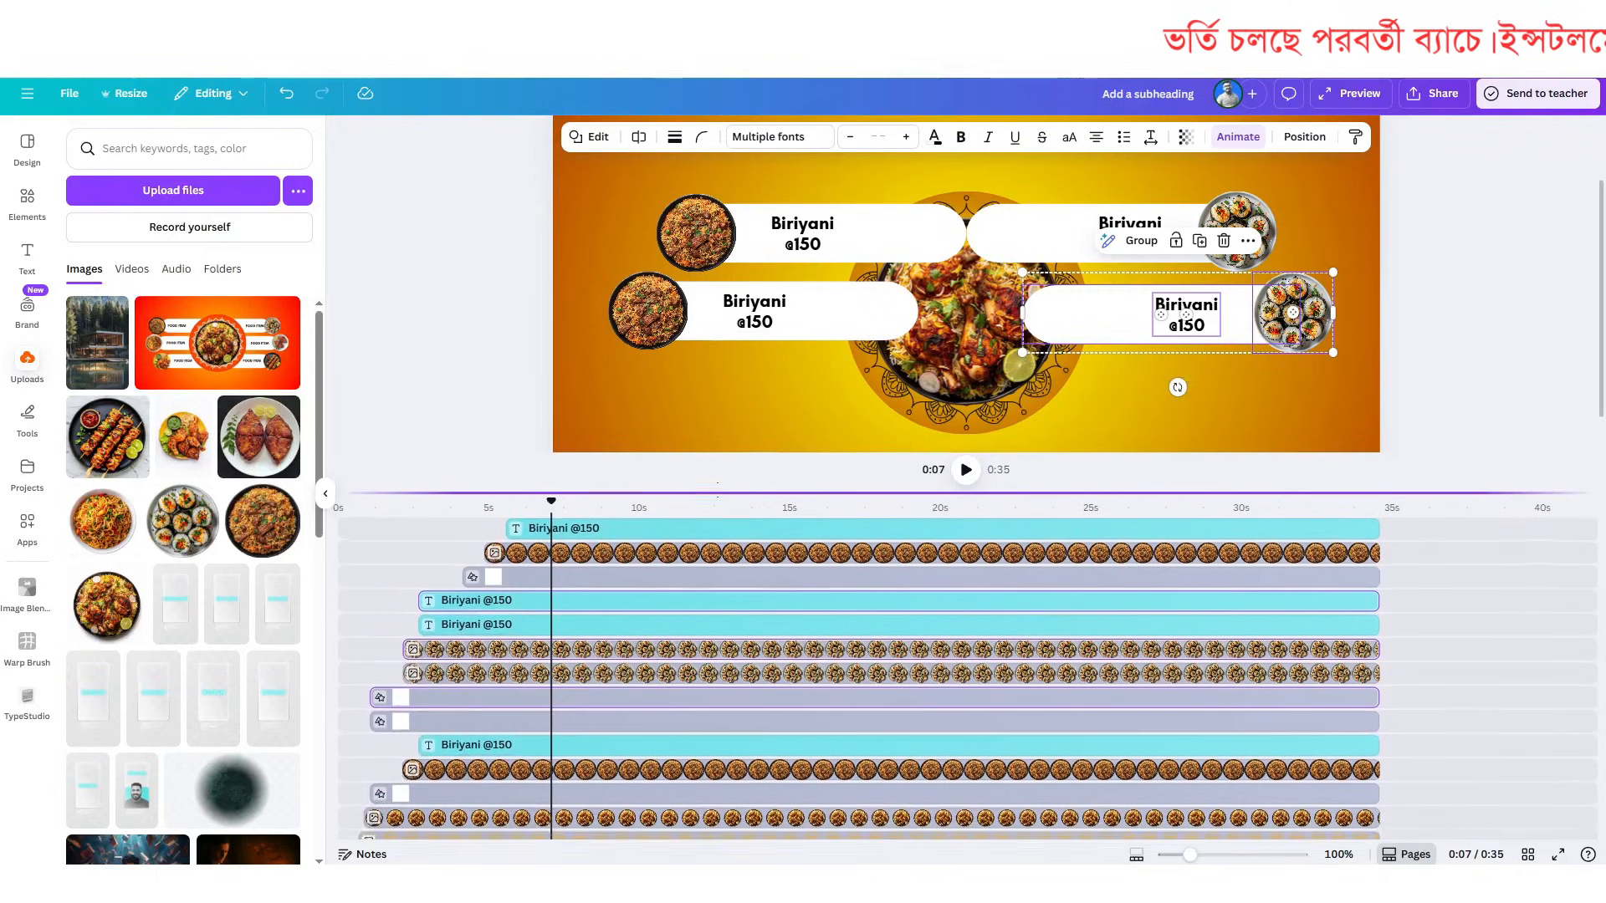
pyautogui.moveTo(555, 505); pyautogui.dragTo(523, 552)
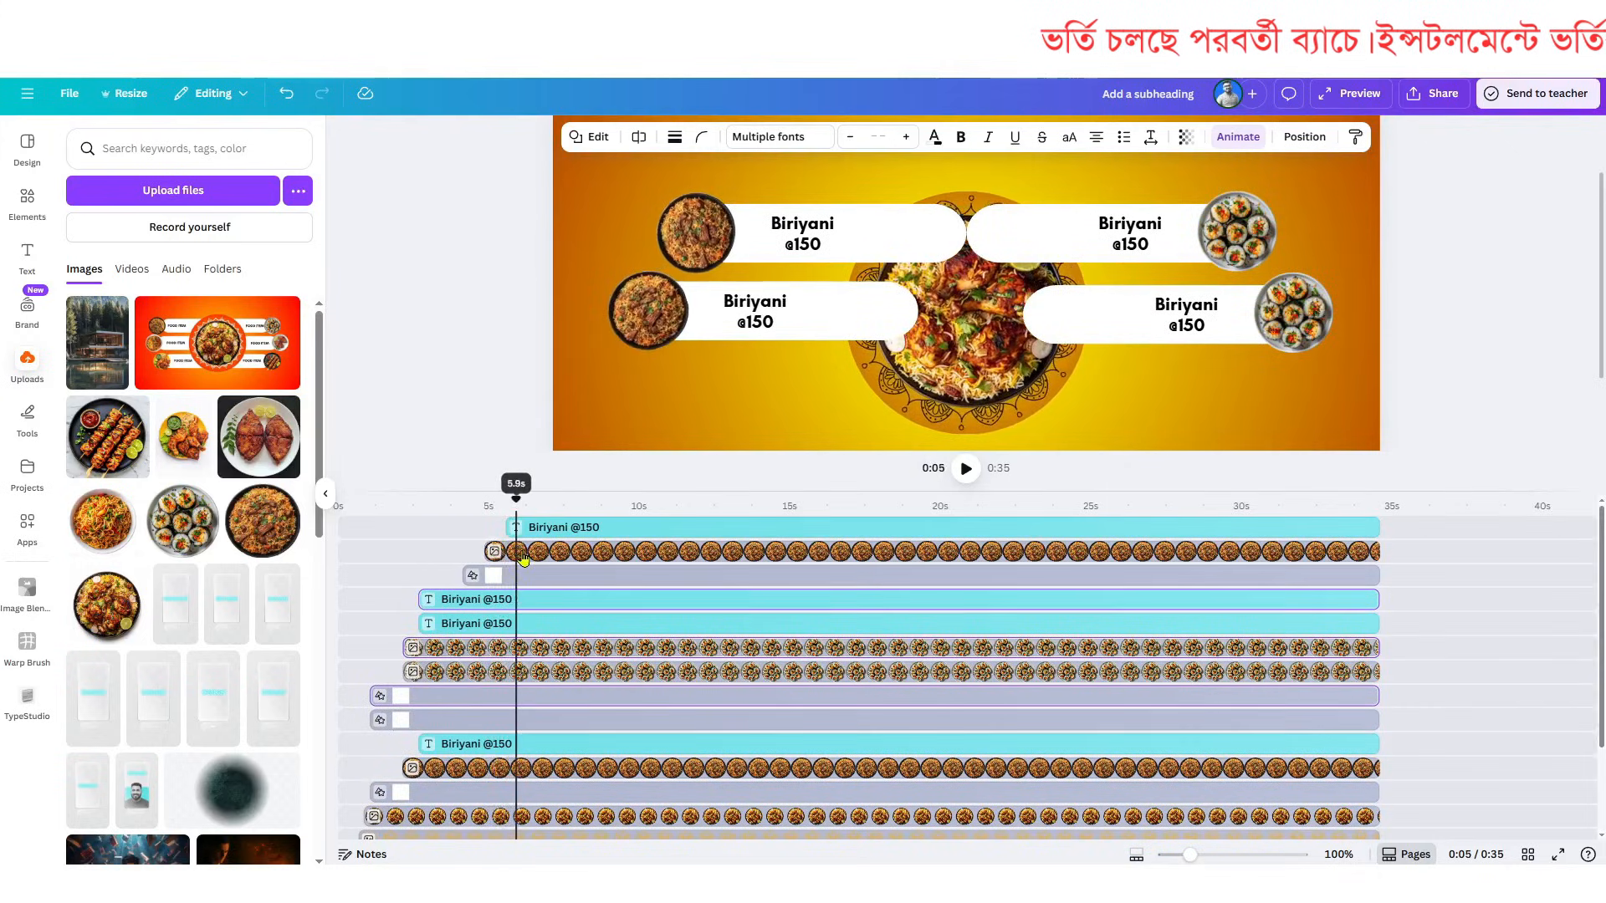
pyautogui.click(1141, 336)
pyautogui.click(1140, 336)
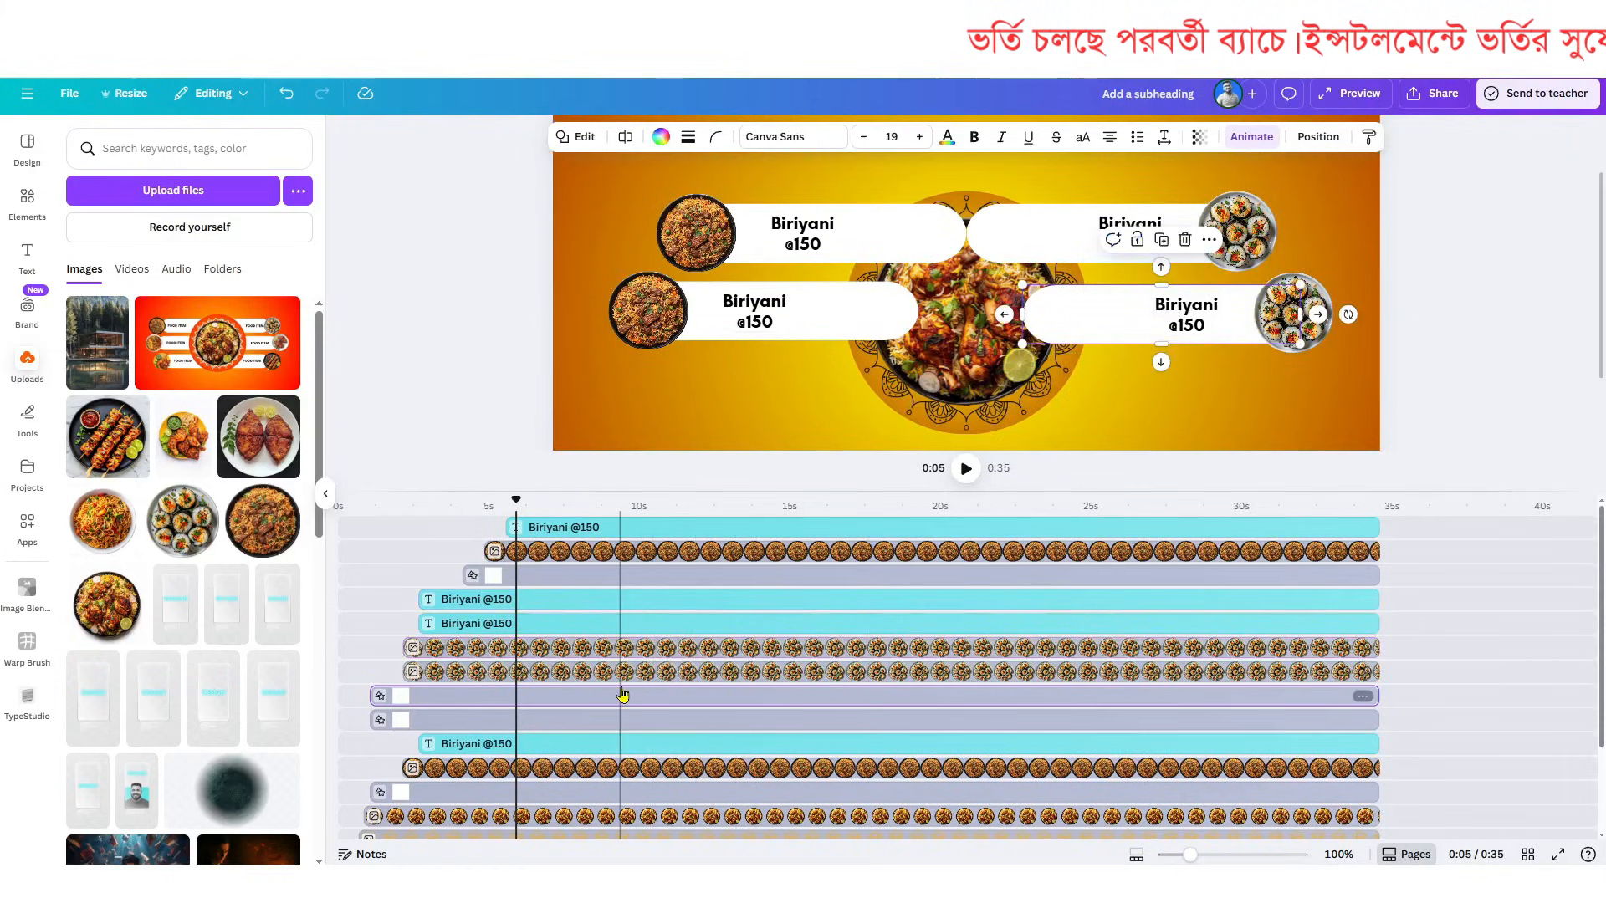
pyautogui.click(563, 575)
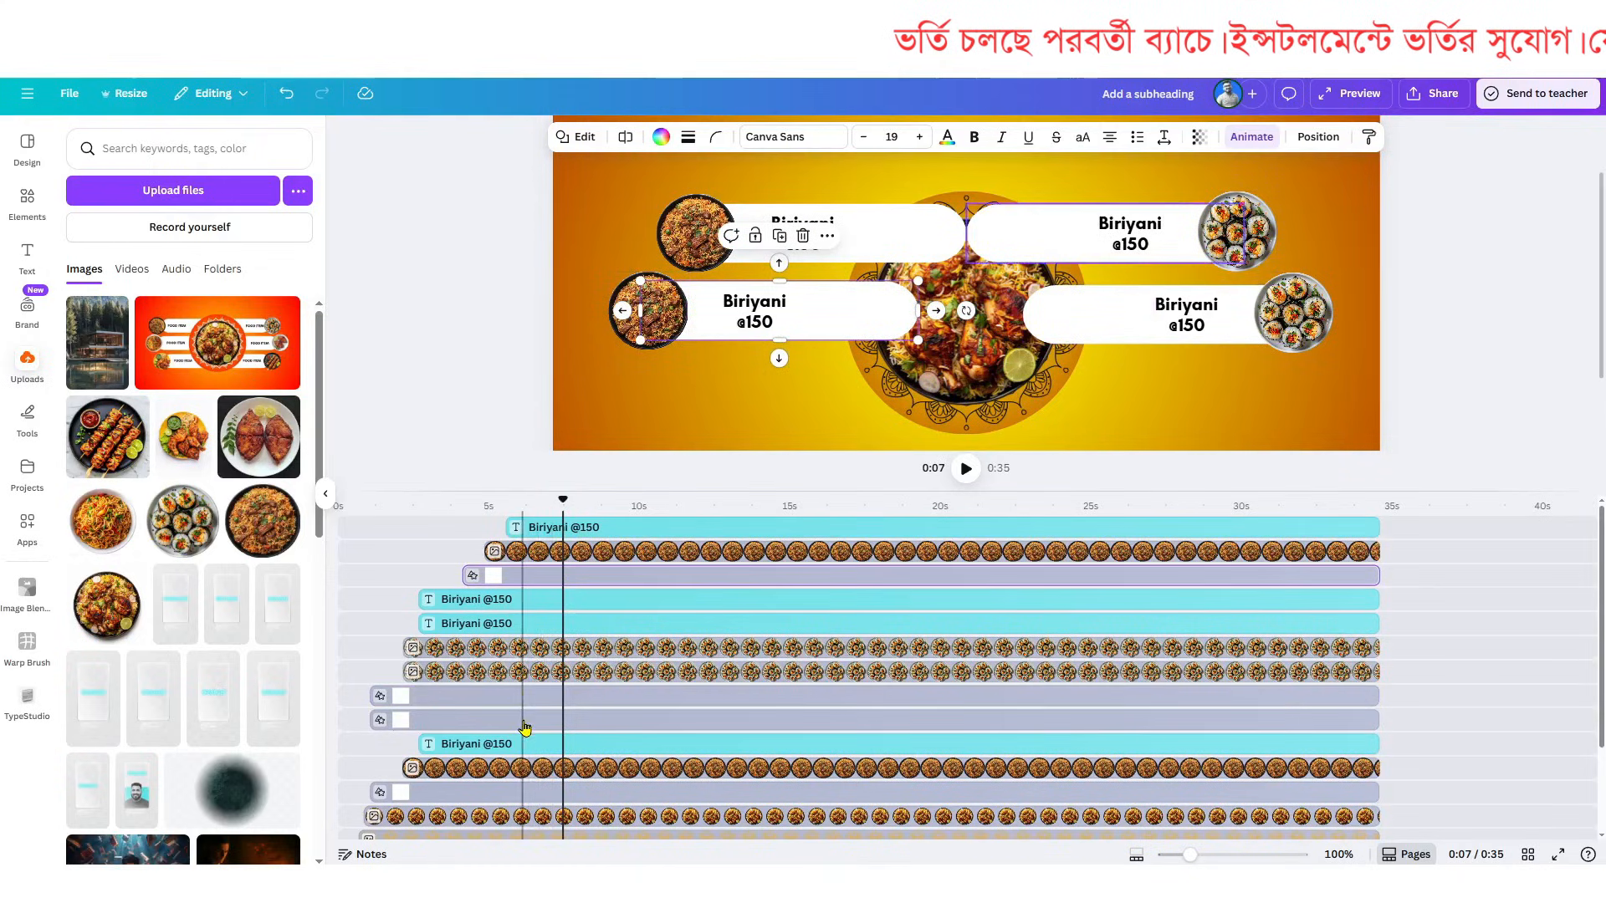
pyautogui.click(522, 696)
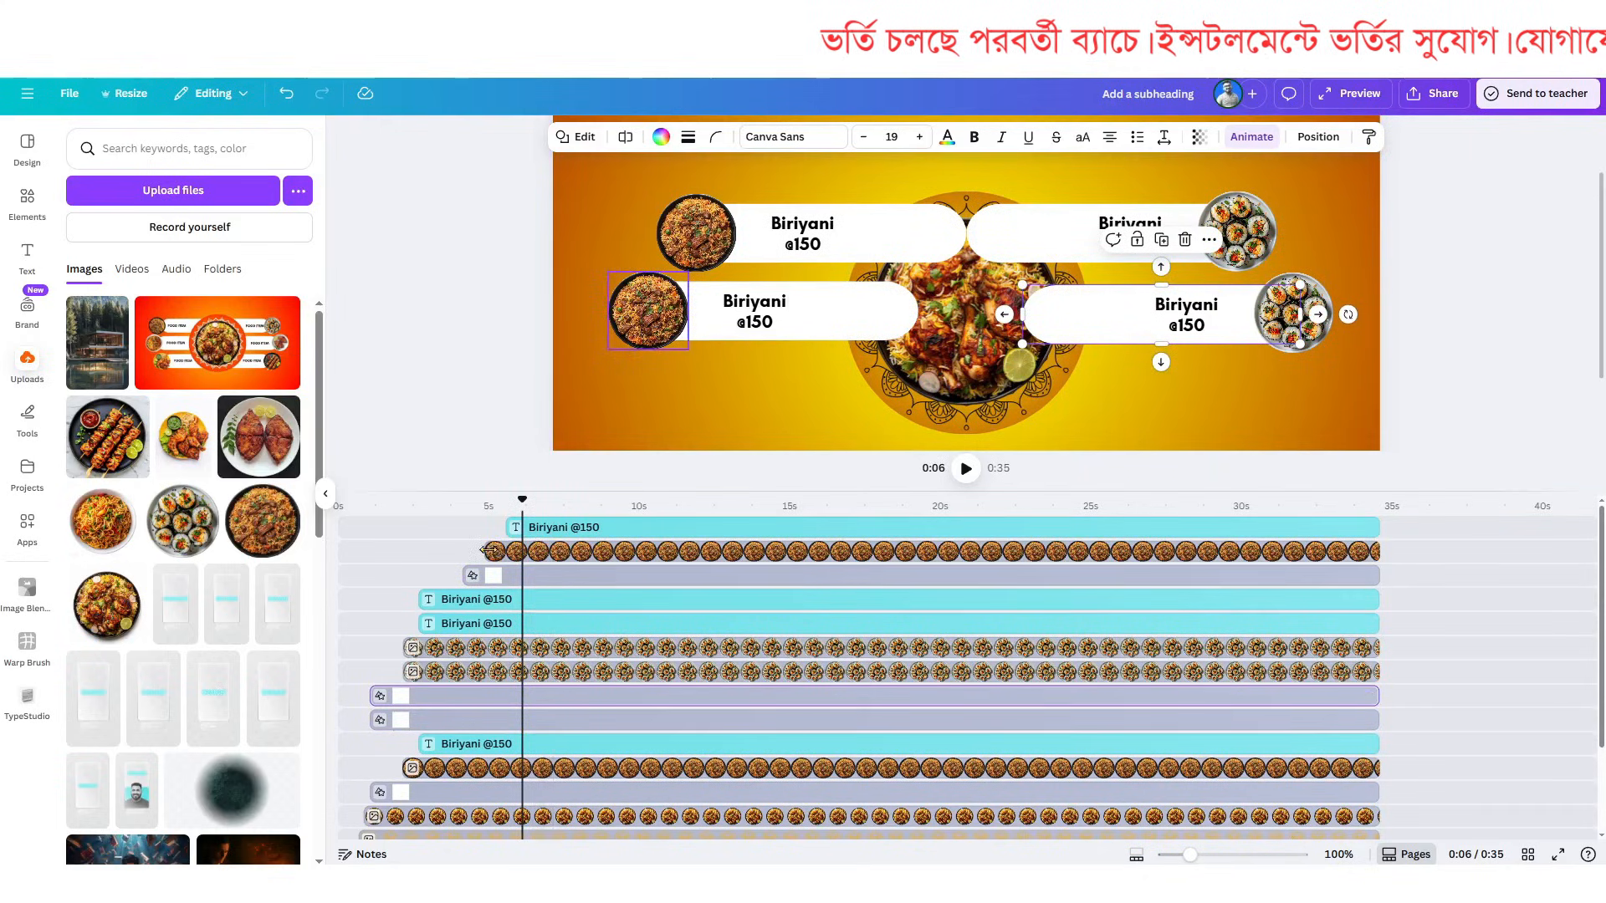
pyautogui.moveTo(522, 502); pyautogui.dragTo(462, 509)
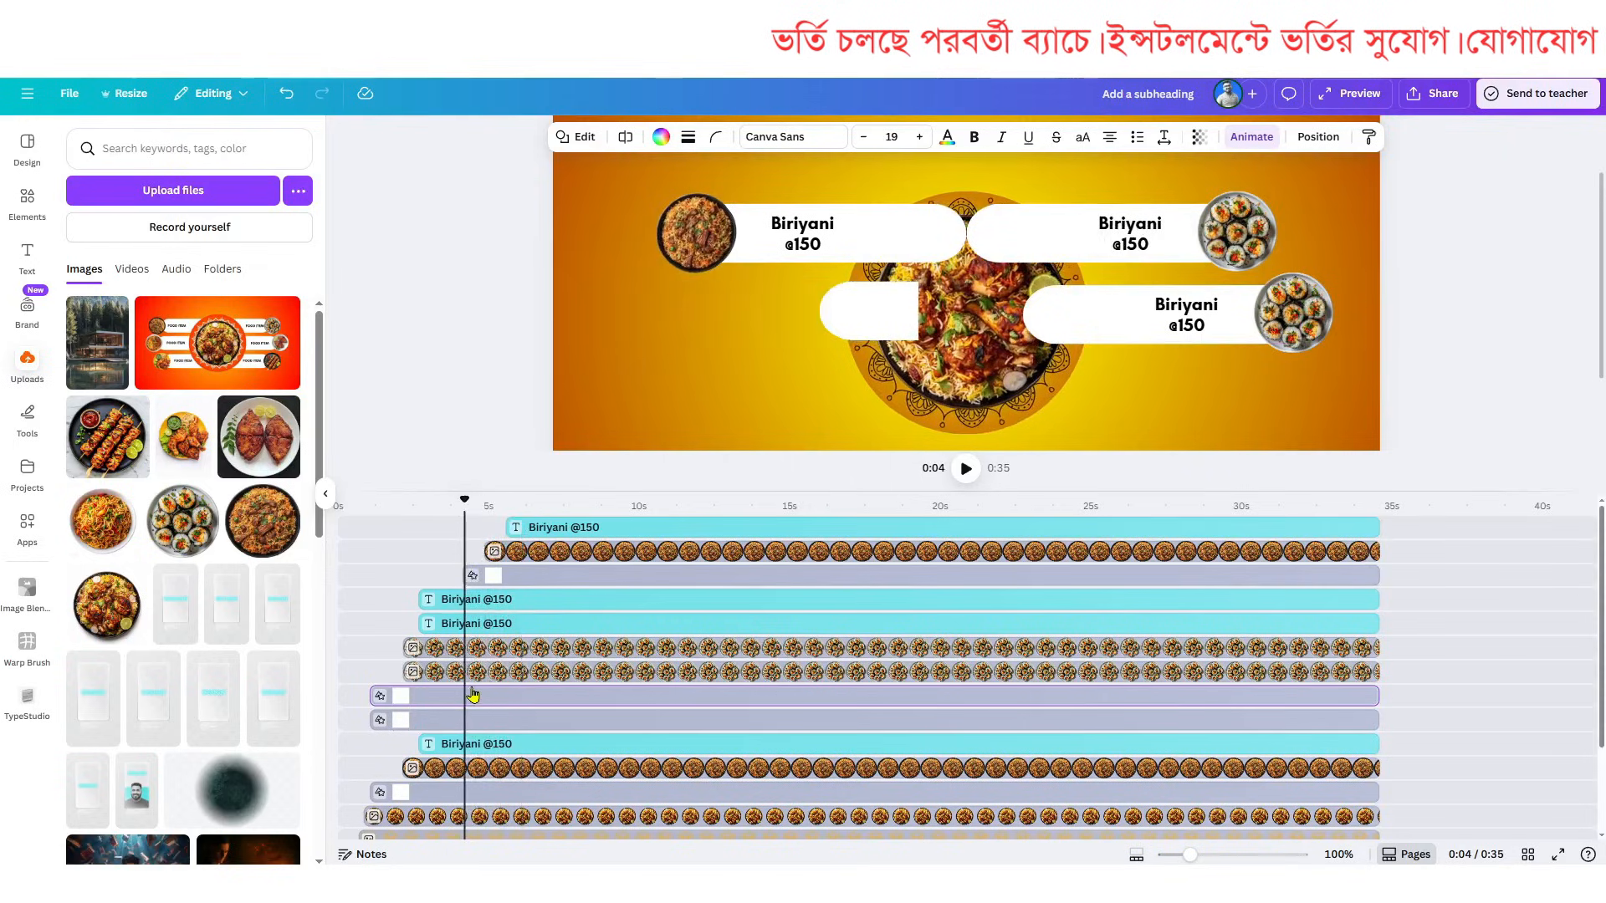
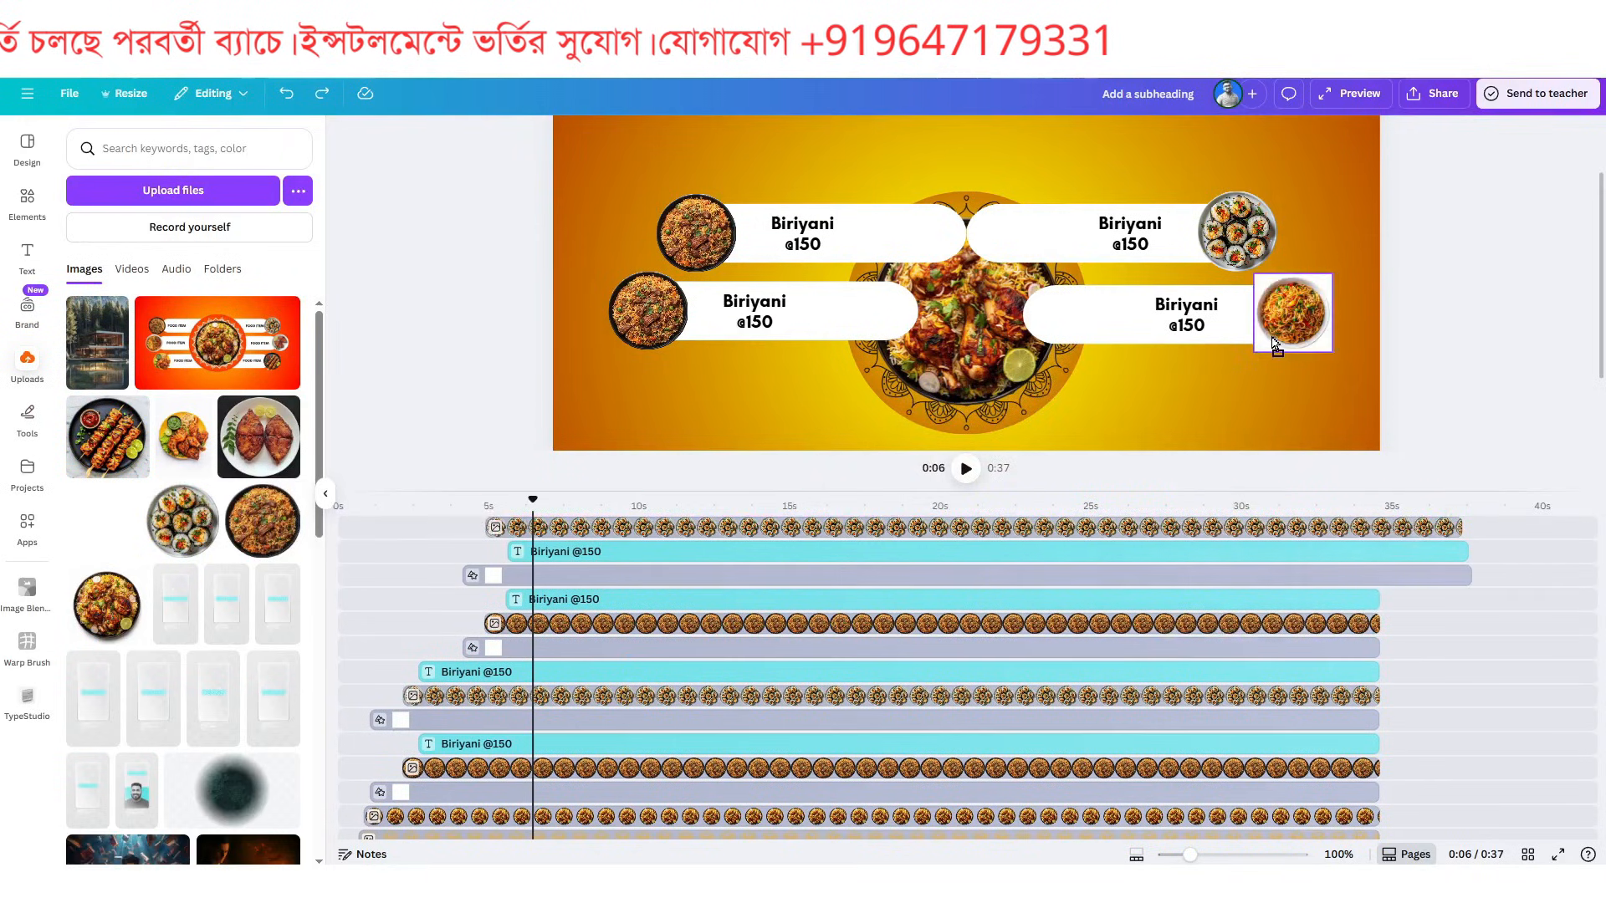
# - Replace the lower labels' dish images with the noodle bowl and the fried fish plate, and scrub from about 4 to 7 s to check them
pyautogui.click(1292, 320)
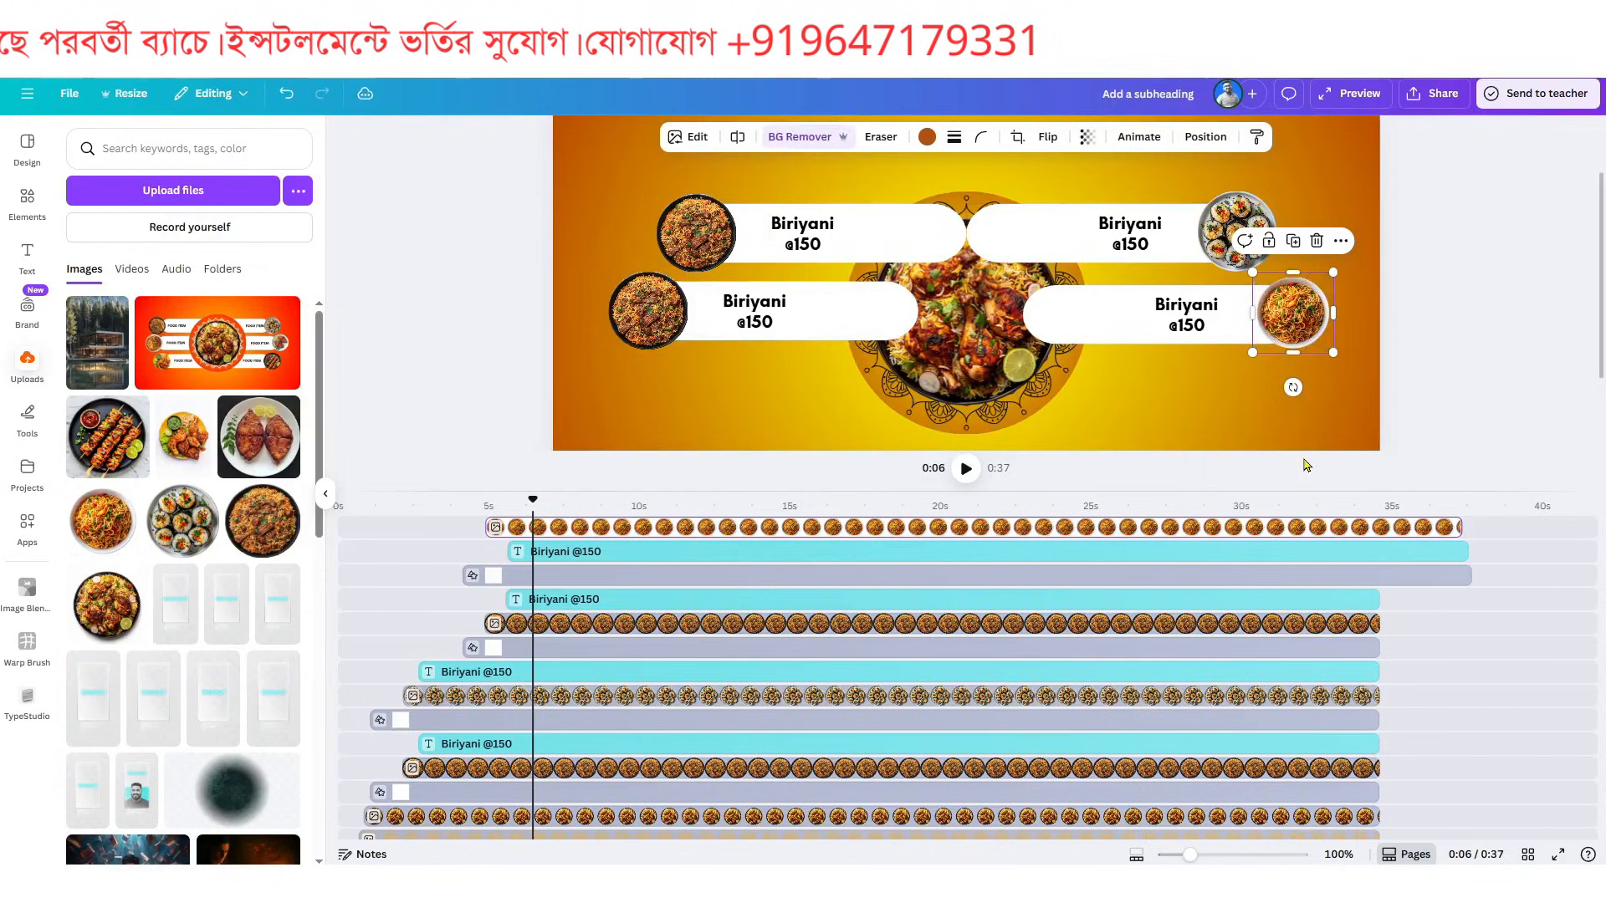
pyautogui.moveTo(277, 464); pyautogui.dragTo(669, 318)
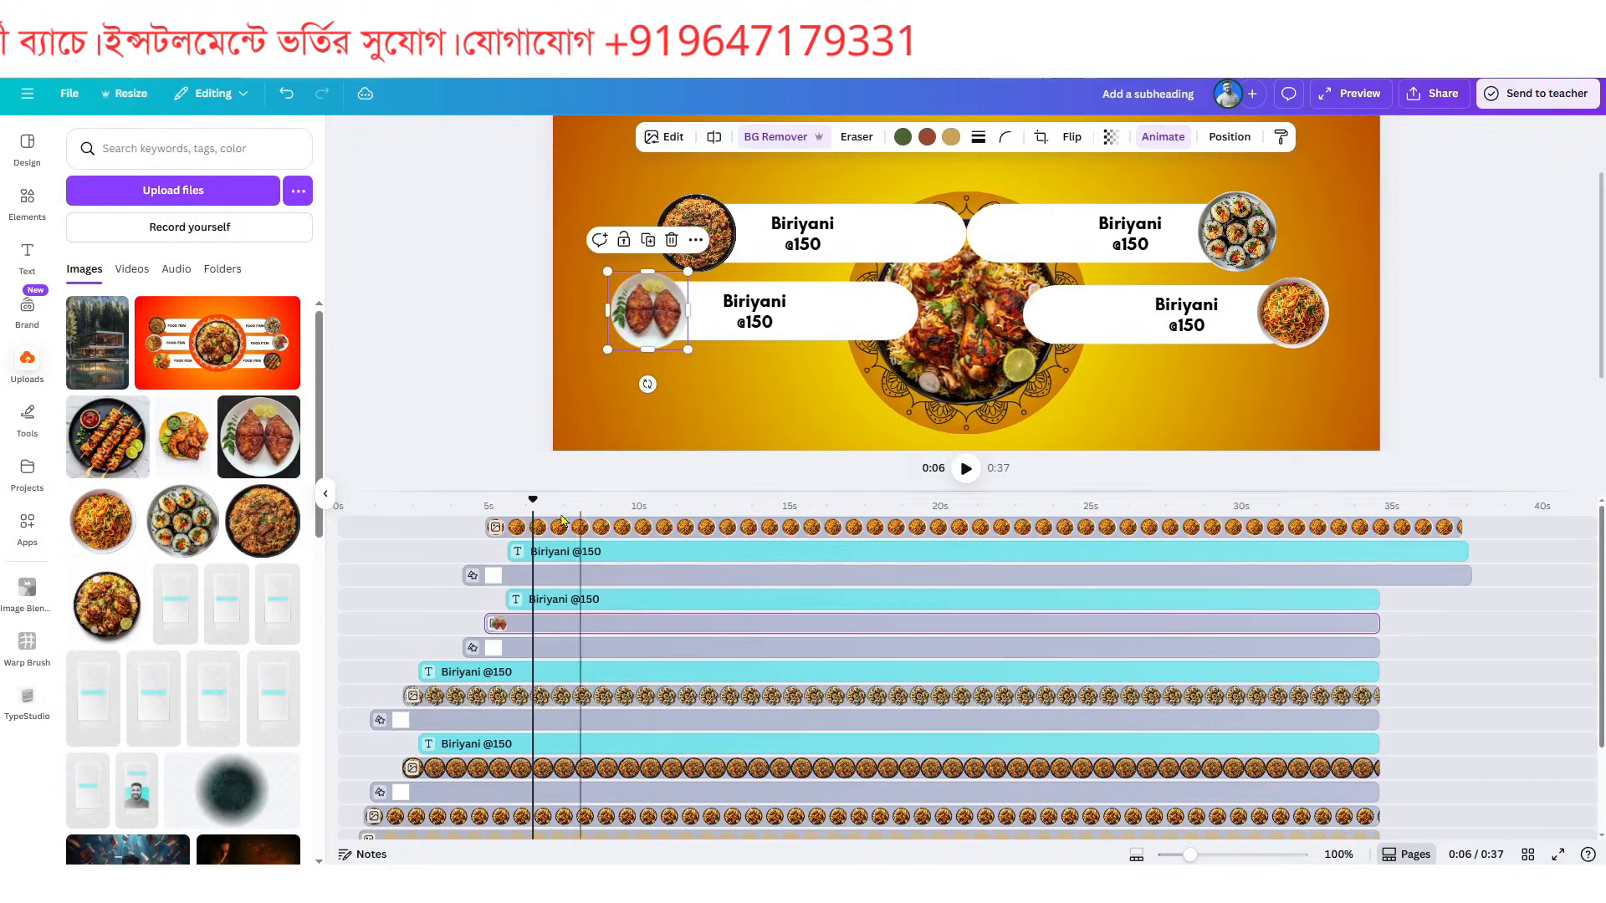
pyautogui.moveTo(535, 502); pyautogui.dragTo(475, 545)
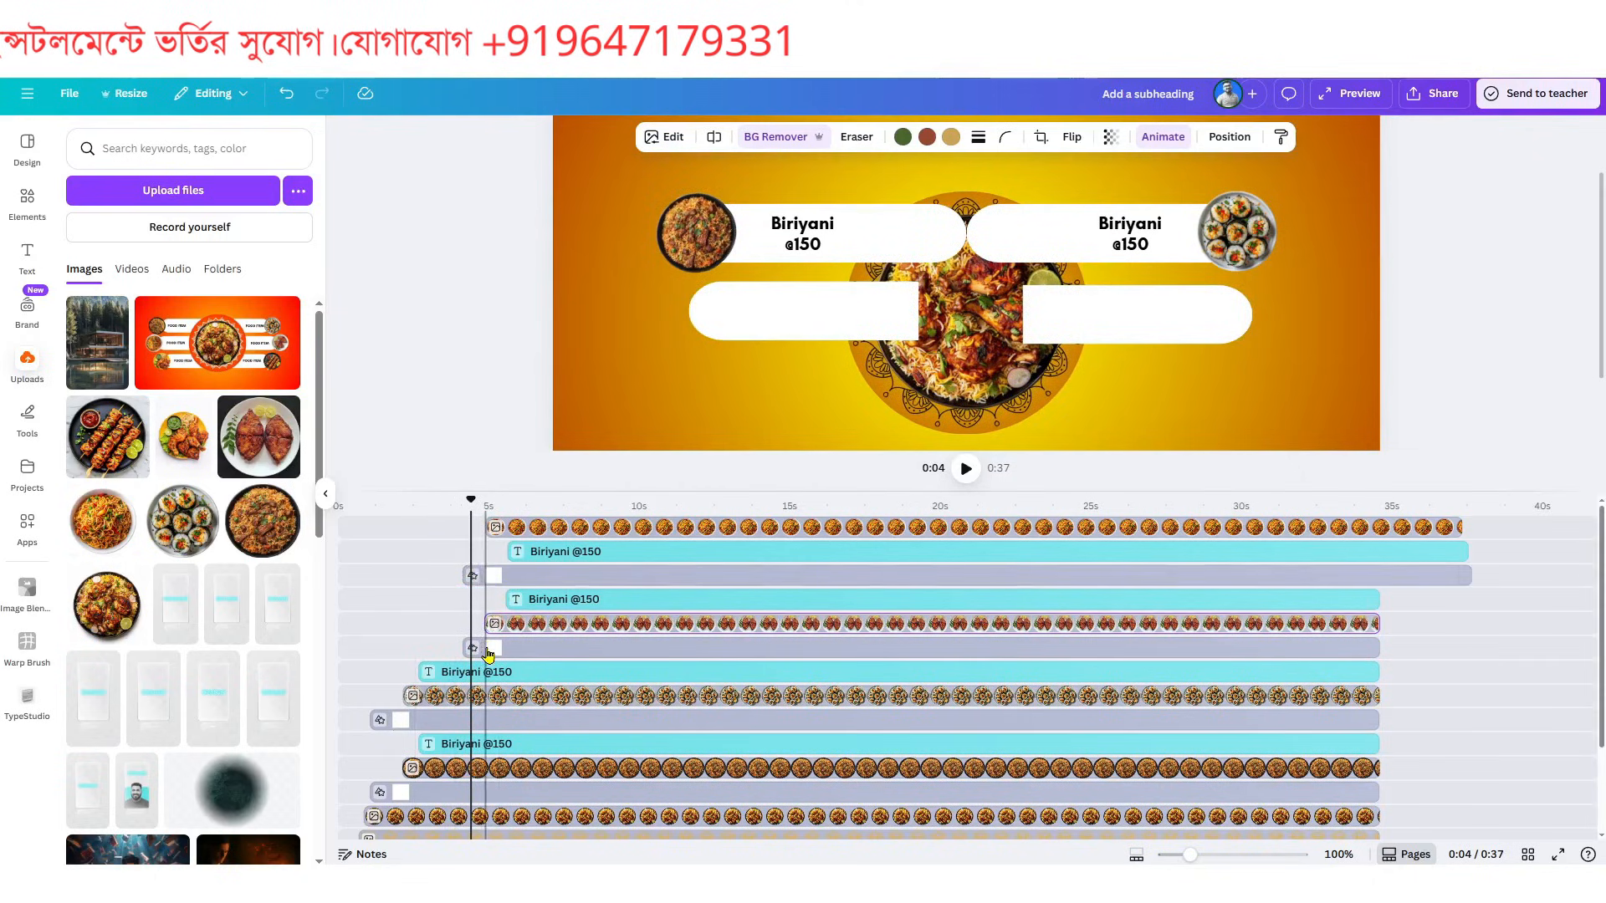
pyautogui.moveTo(475, 519); pyautogui.dragTo(493, 547)
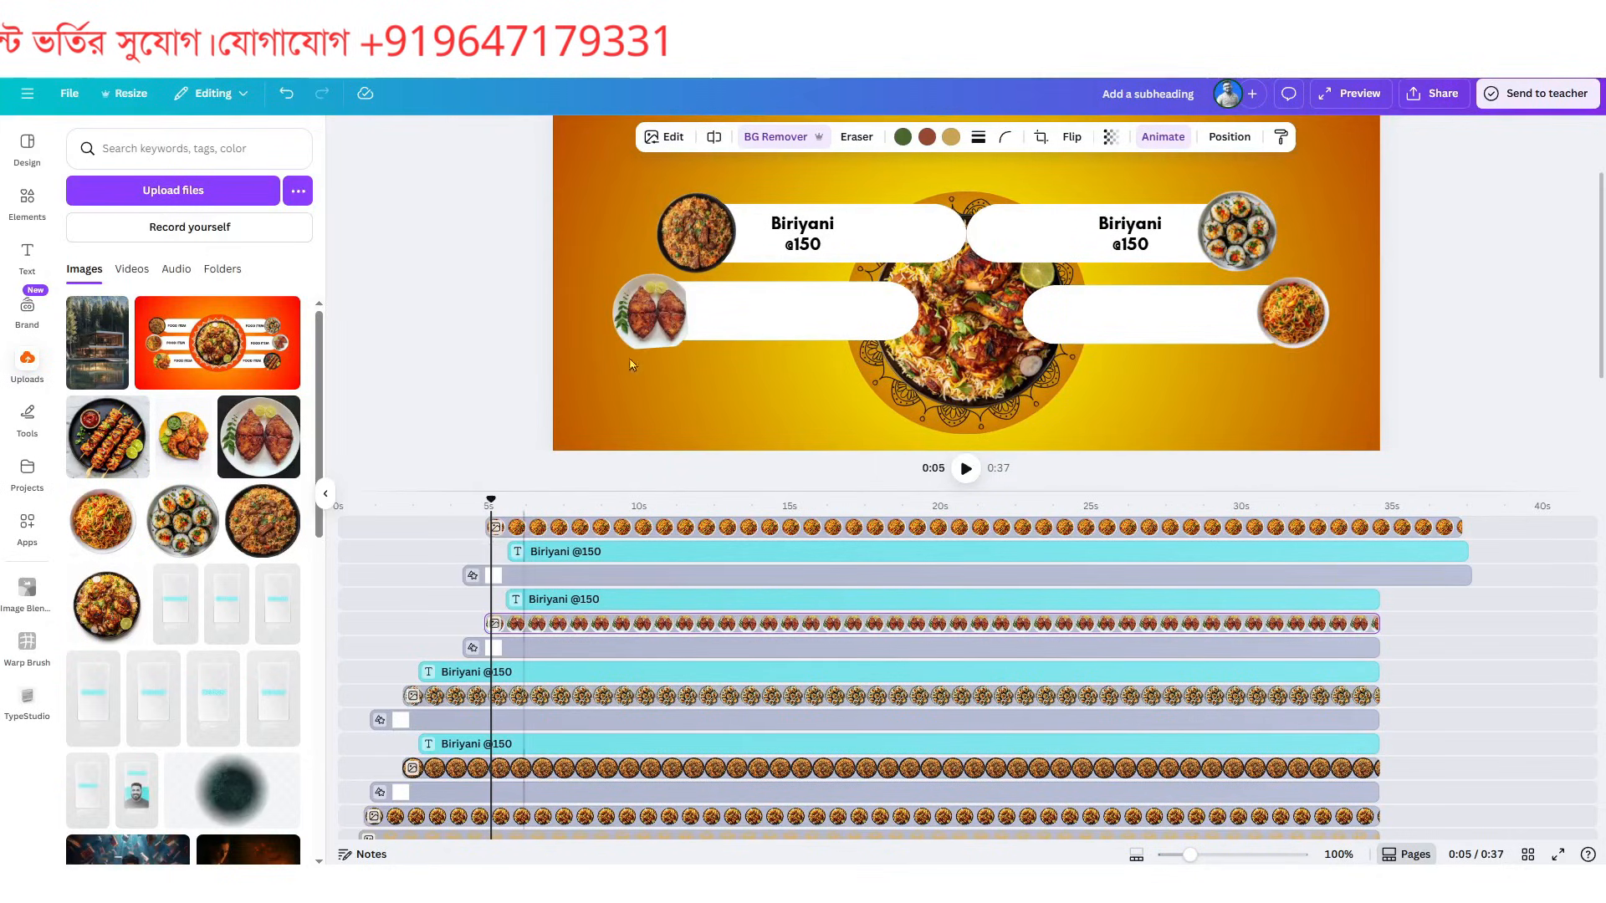
pyautogui.click(657, 332)
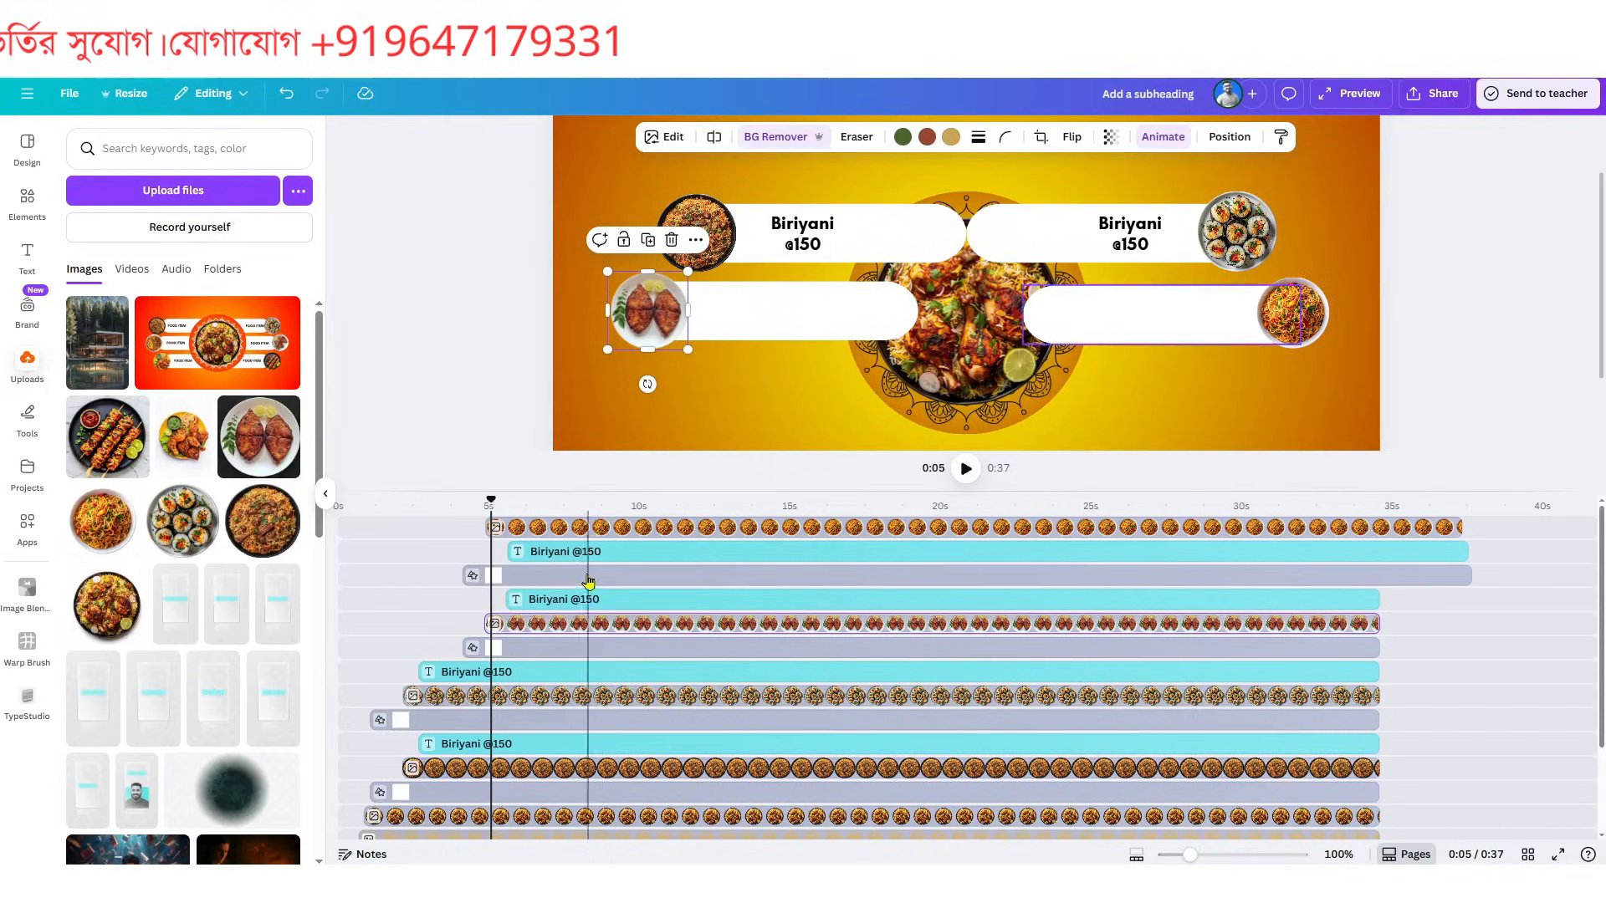
pyautogui.click(575, 527)
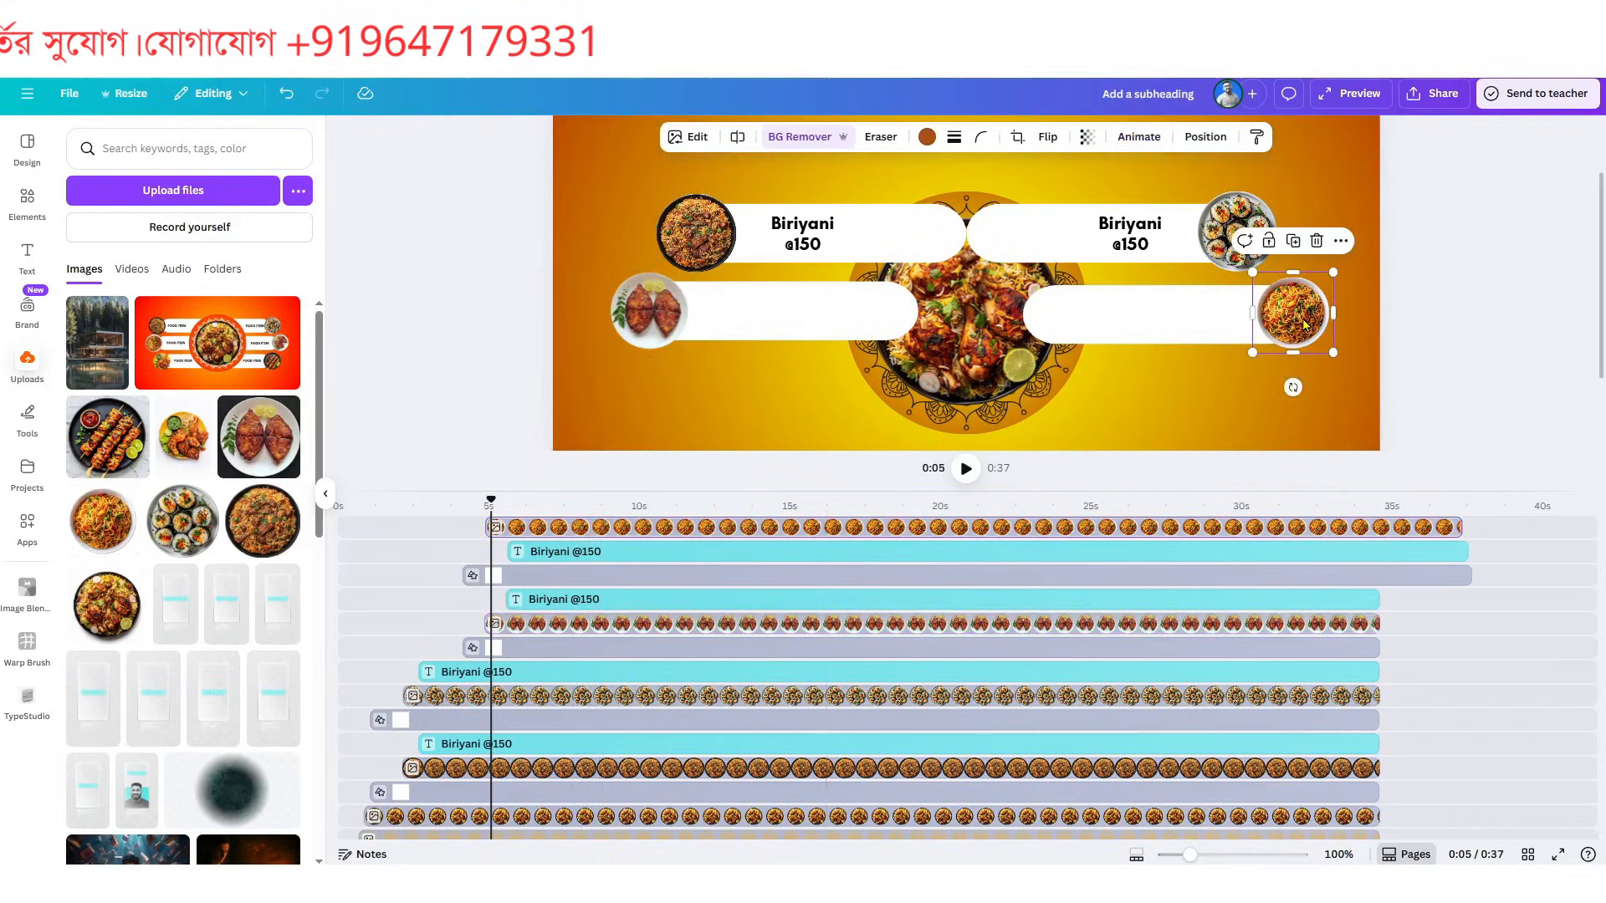
pyautogui.click(499, 498)
pyautogui.moveTo(499, 498); pyautogui.dragTo(560, 500)
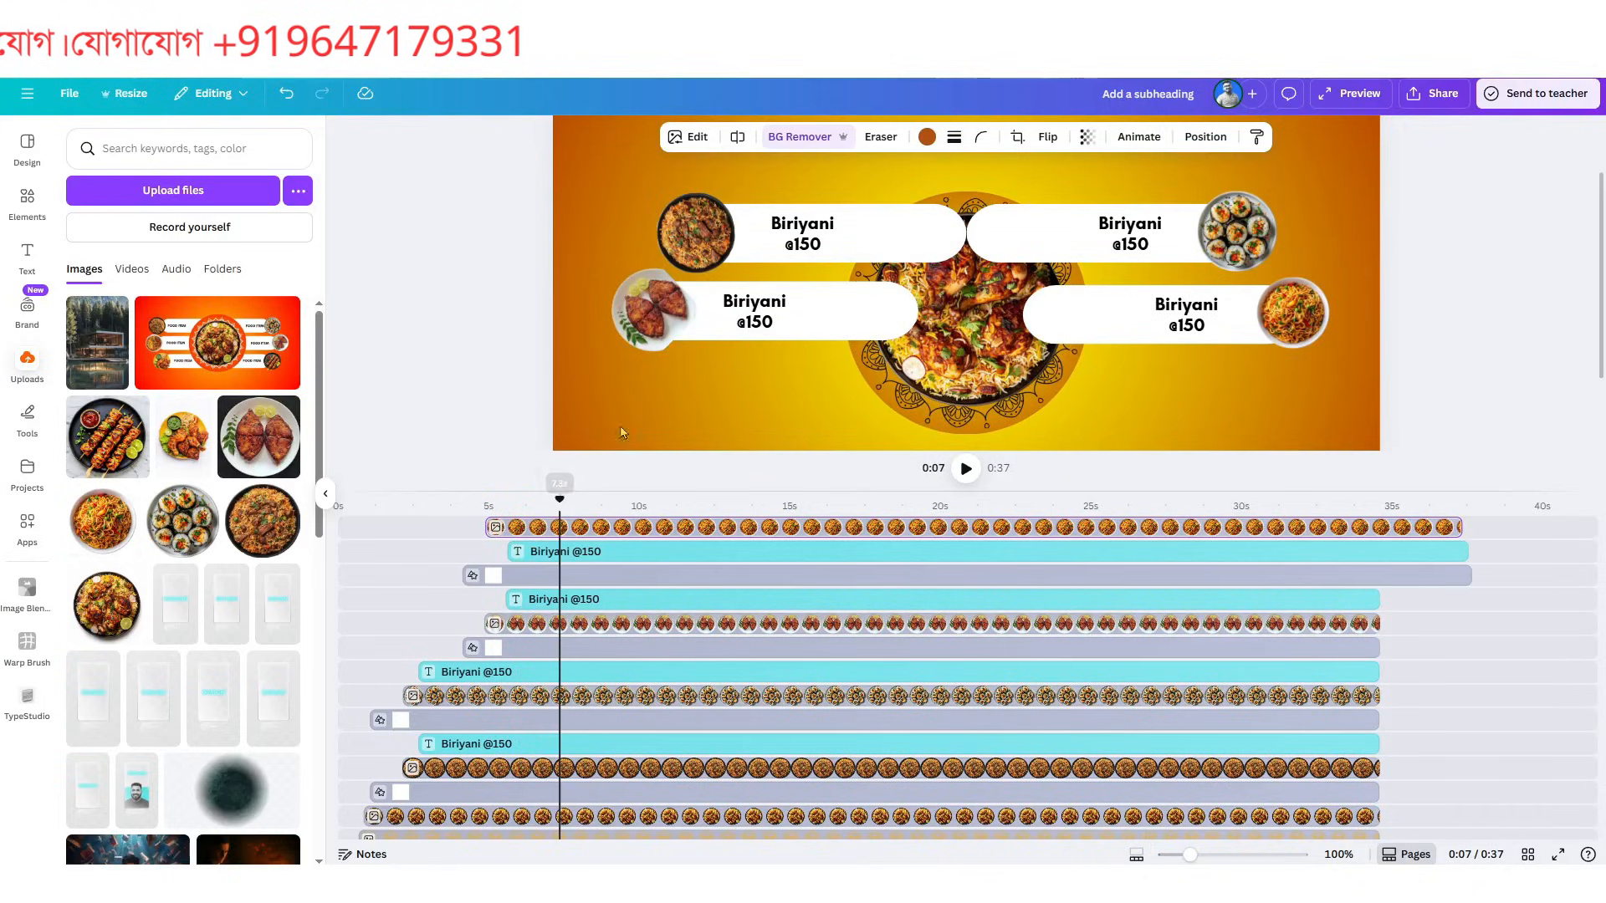
# - Adjust the crop of the fried fish plate image slightly and apply it
pyautogui.click(657, 310)
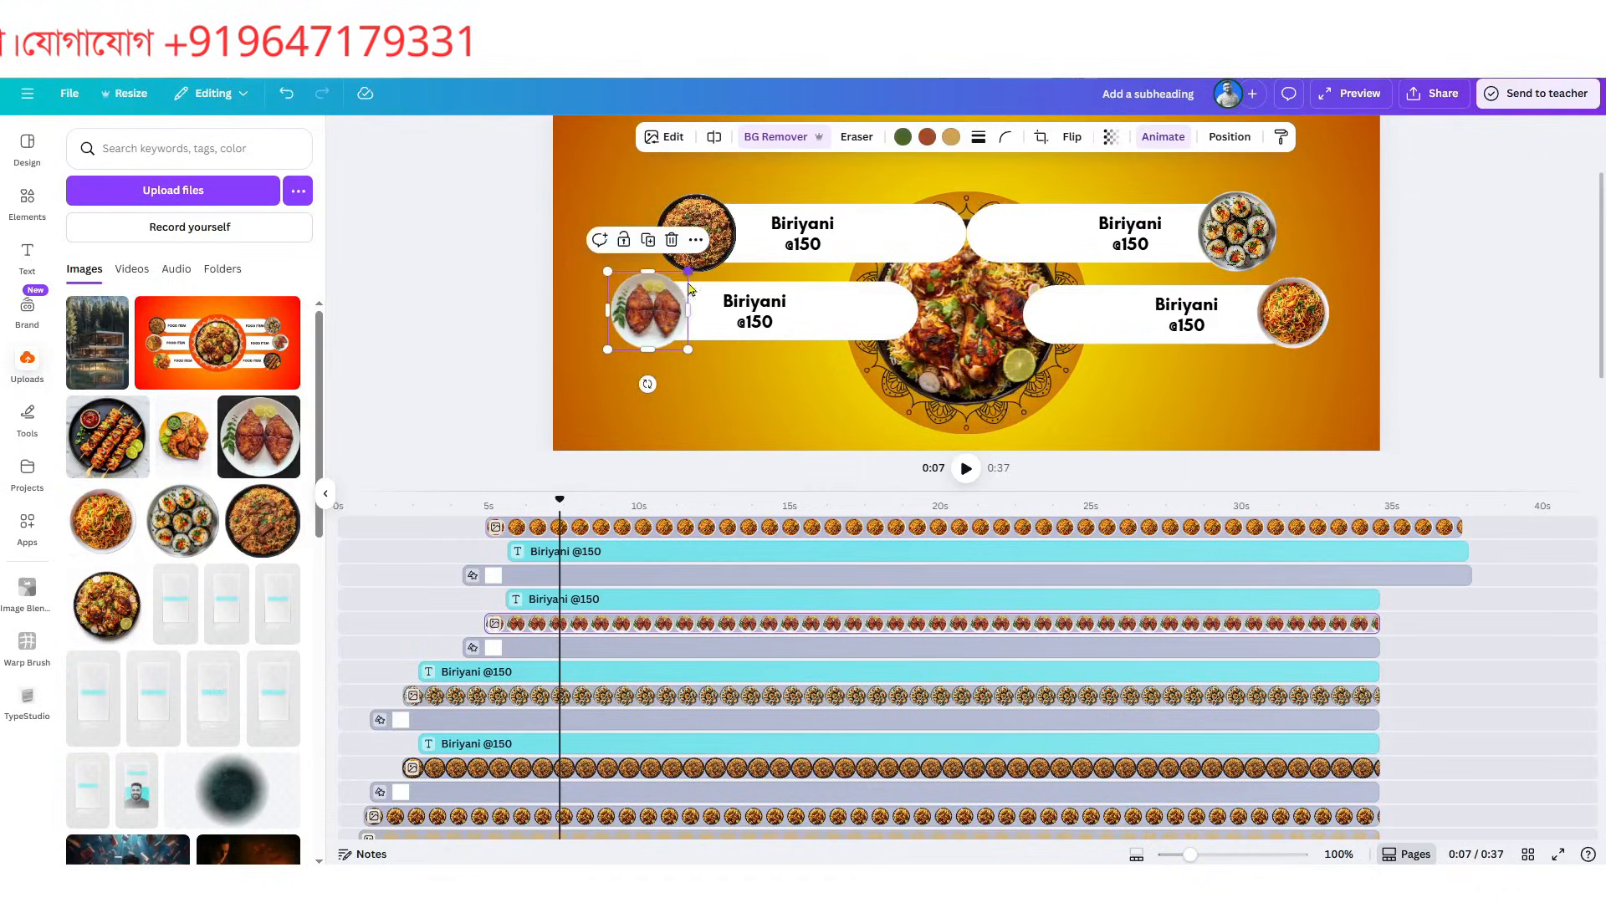
pyautogui.doubleClick(666, 318)
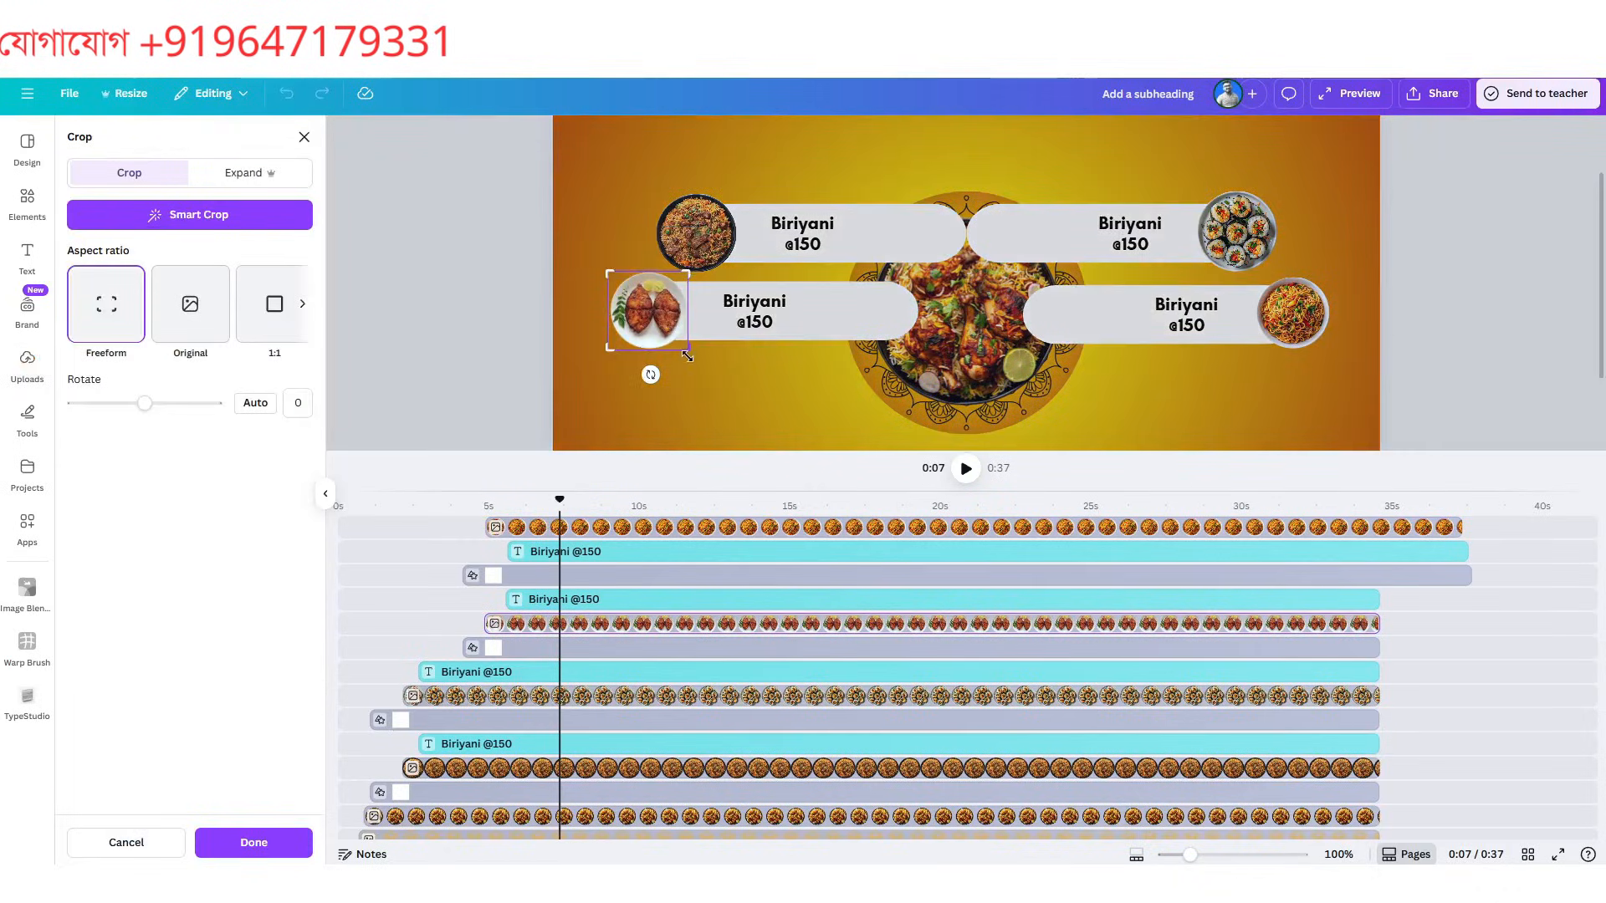
pyautogui.moveTo(689, 354); pyautogui.dragTo(687, 348)
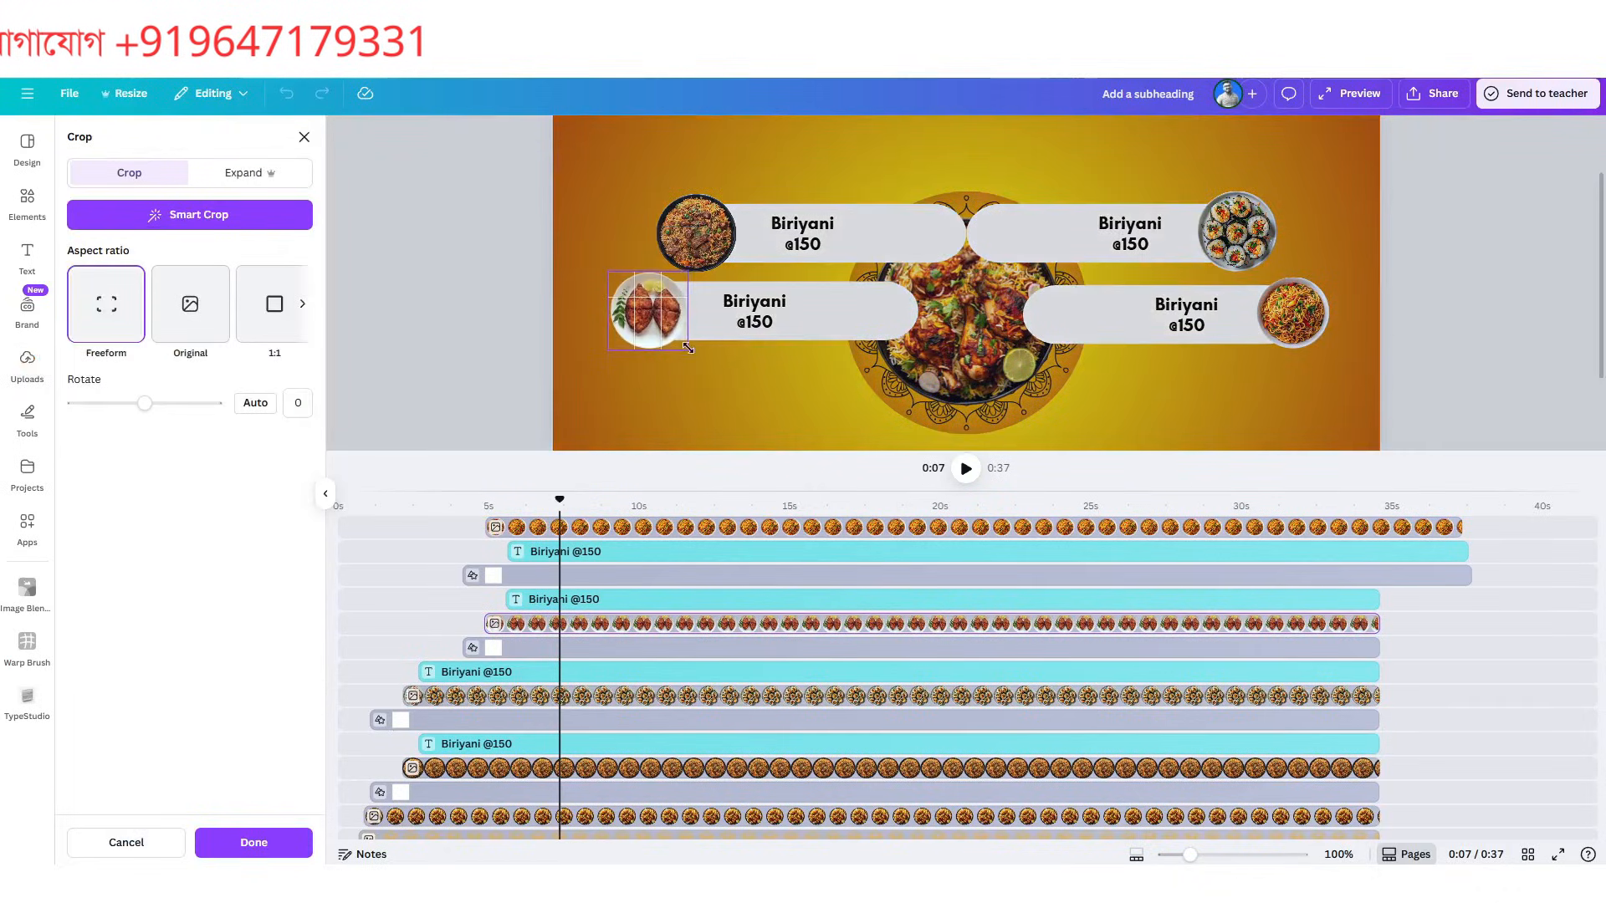
pyautogui.click(254, 842)
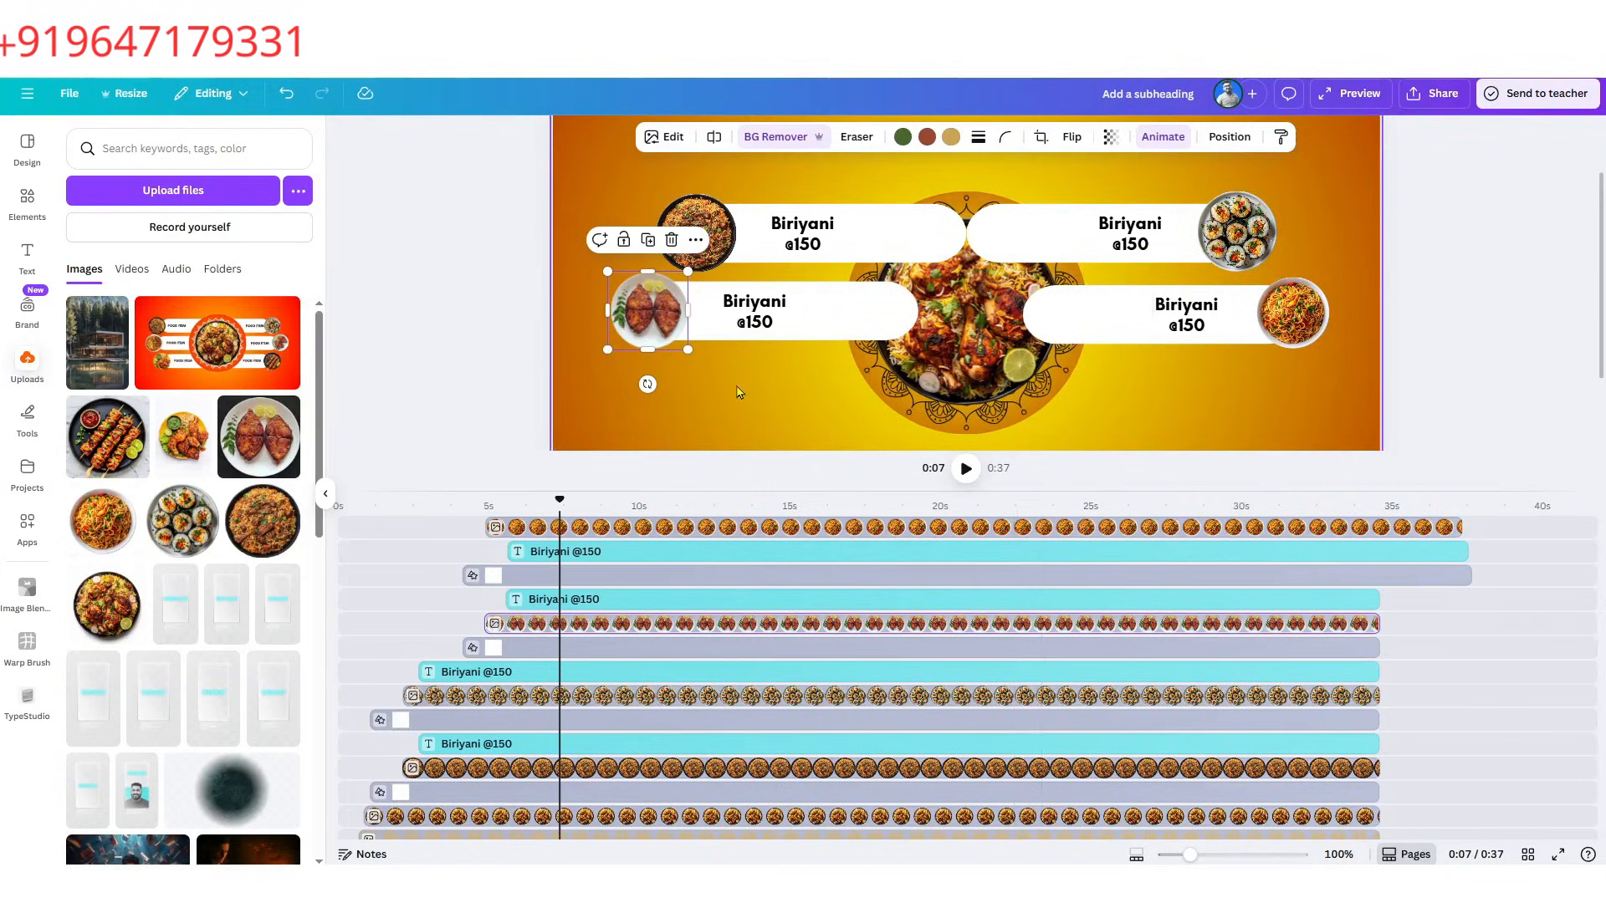
# - Trim the ends of the noodle label's pill, text and image tracks to match the end of the other tracks
pyautogui.moveTo(1458, 576); pyautogui.dragTo(1377, 592)
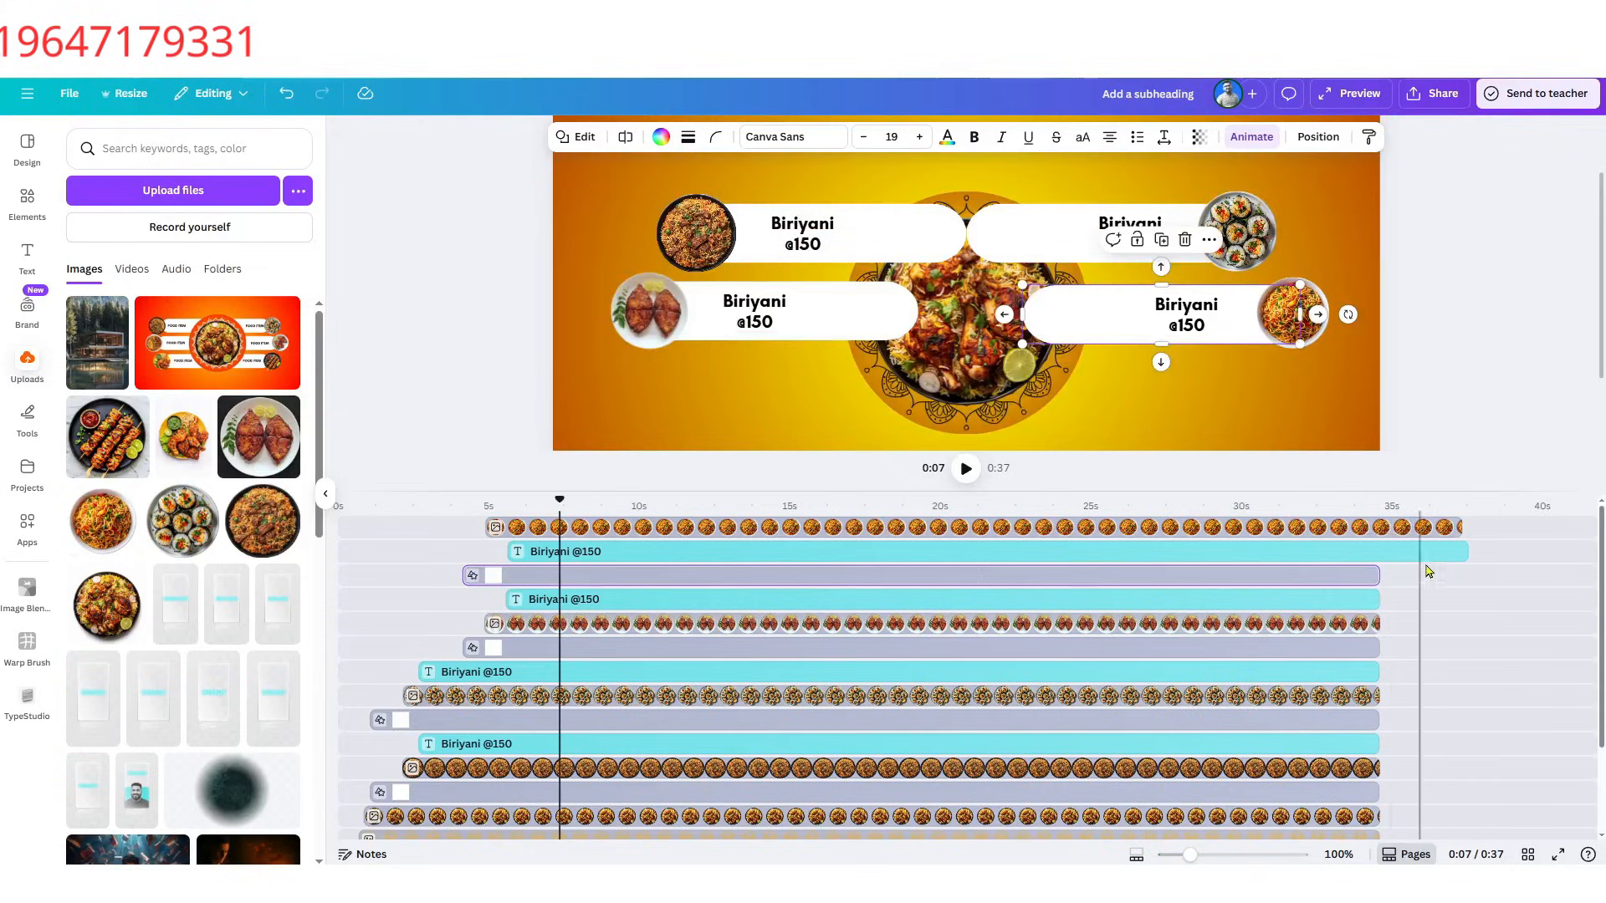
pyautogui.moveTo(1461, 554); pyautogui.dragTo(1379, 527)
pyautogui.scroll(-2, 508, 695)
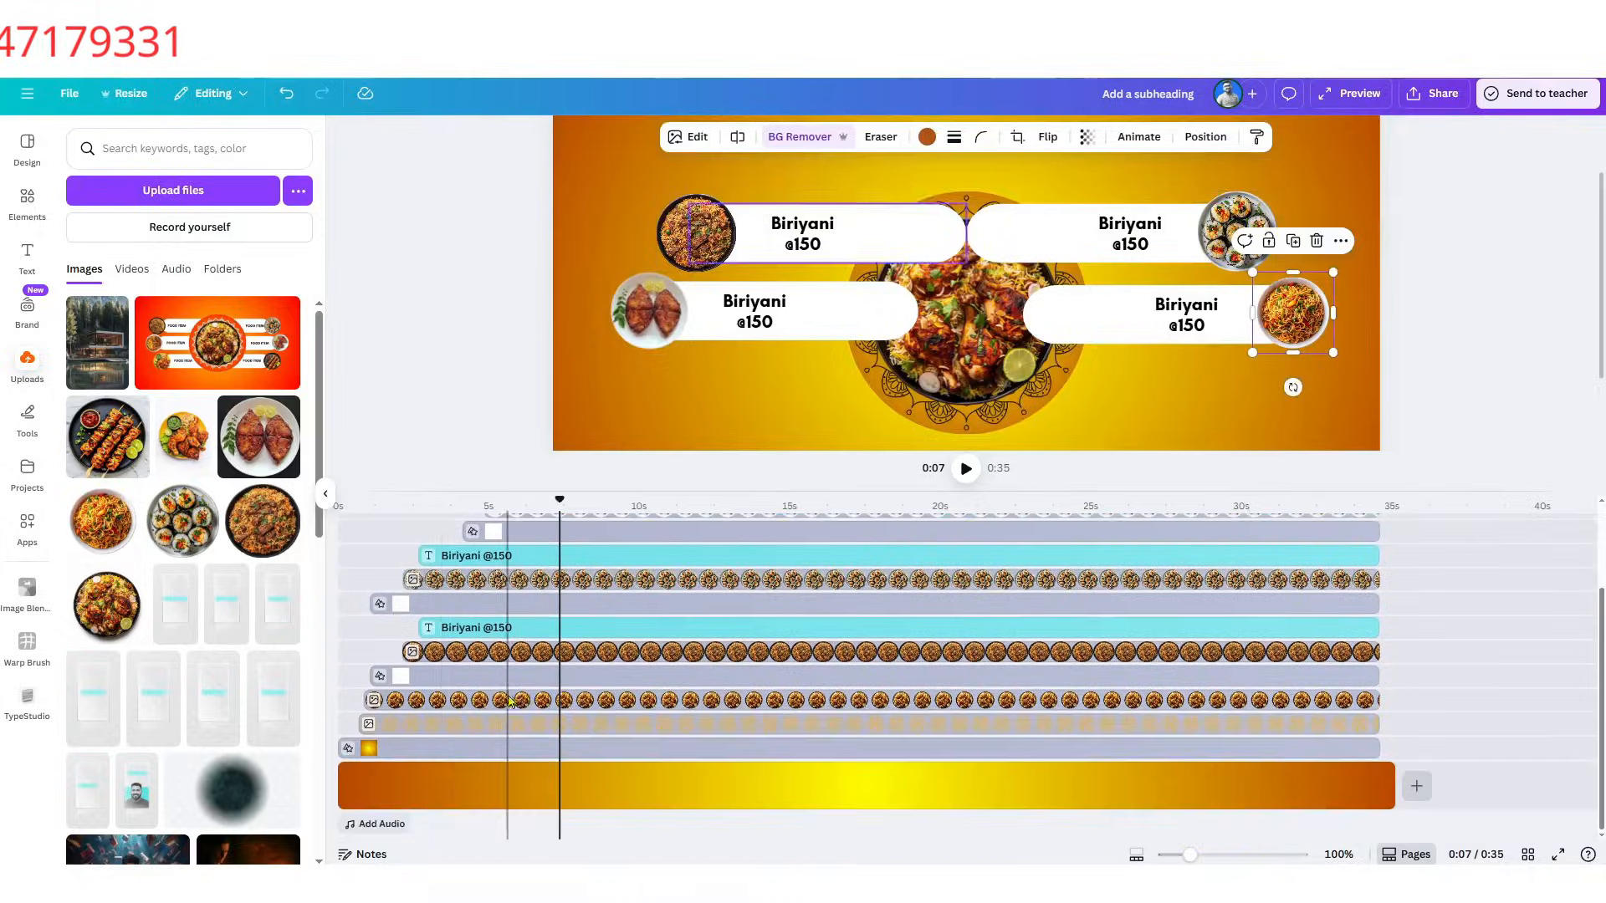
# - Preview the whole animation in full screen from the beginning to review how all four labels appear
pyautogui.moveTo(559, 499); pyautogui.dragTo(309, 552)
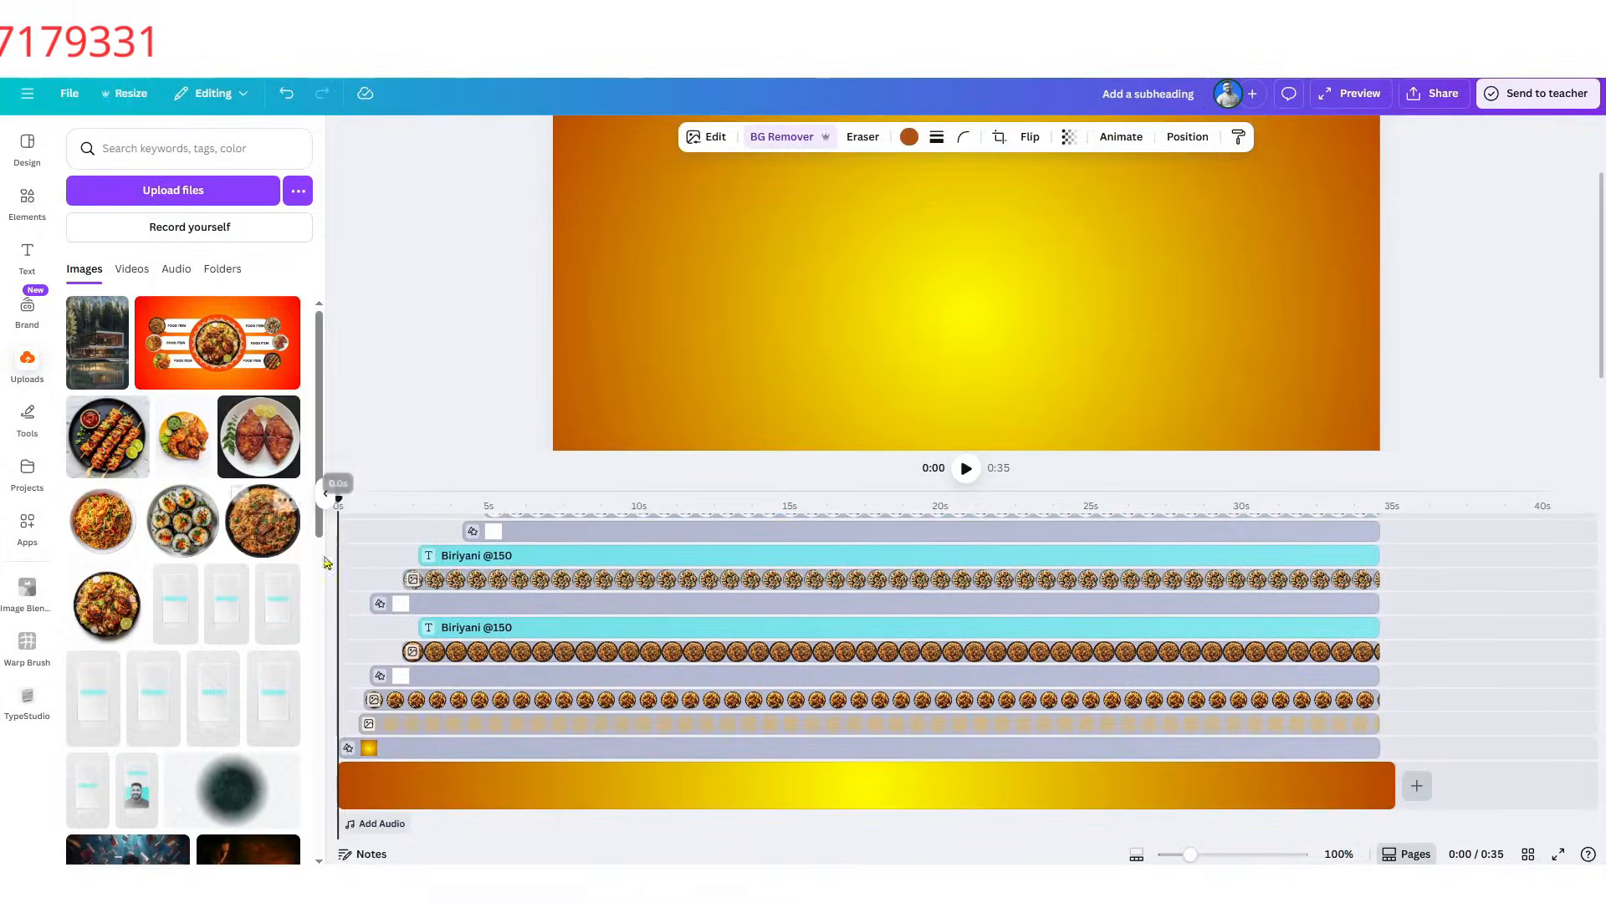
pyautogui.click(1557, 854)
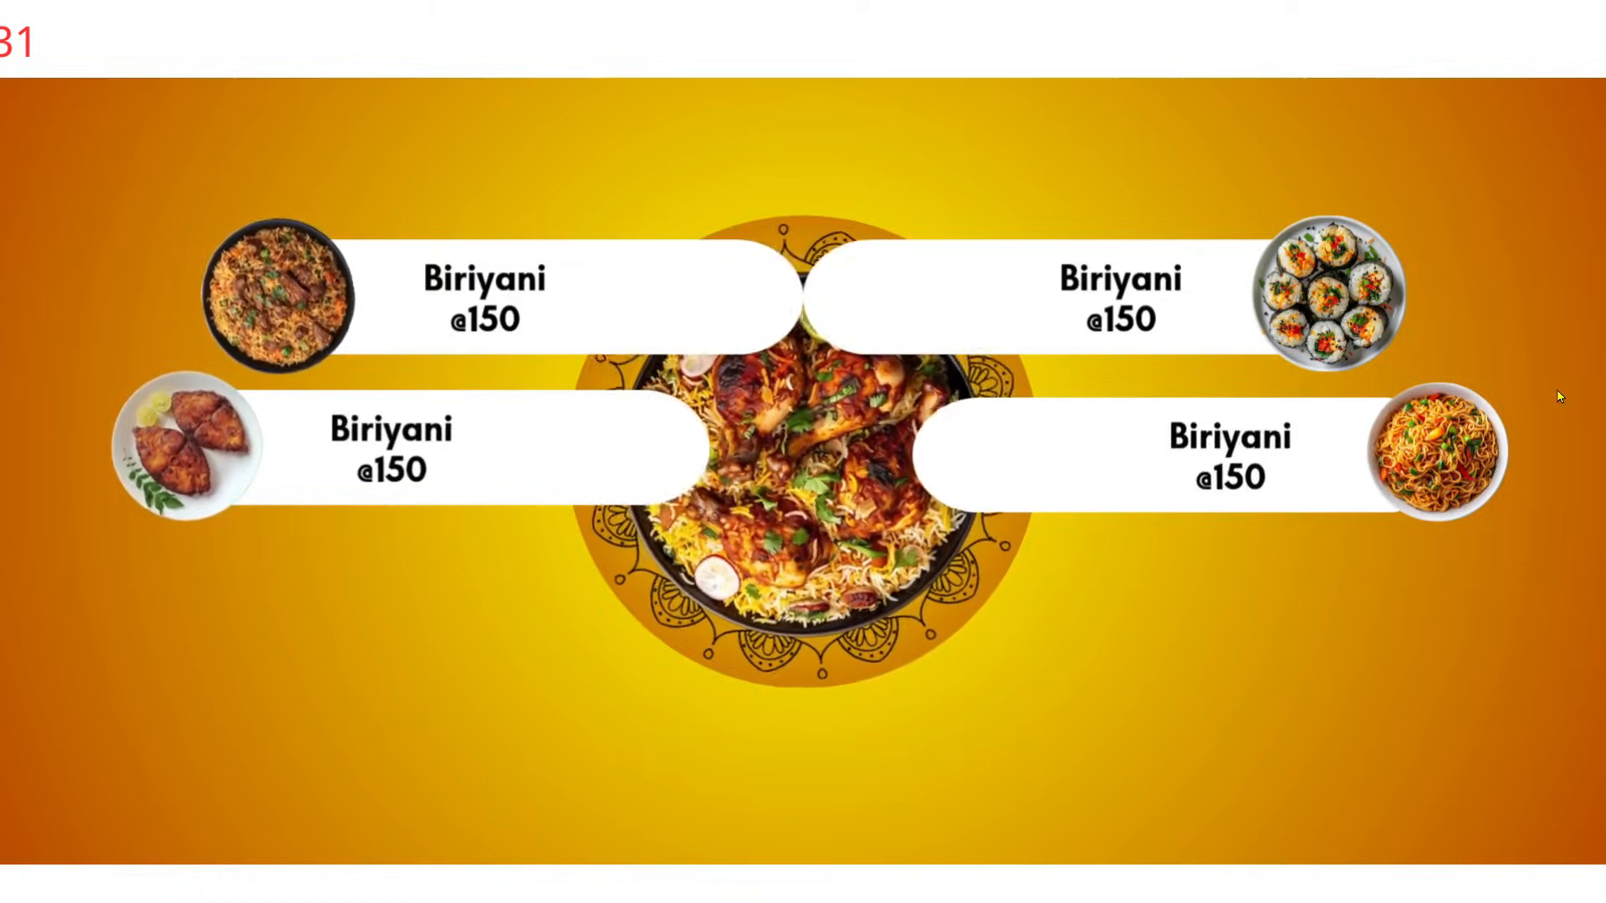
pyautogui.press('Escape')
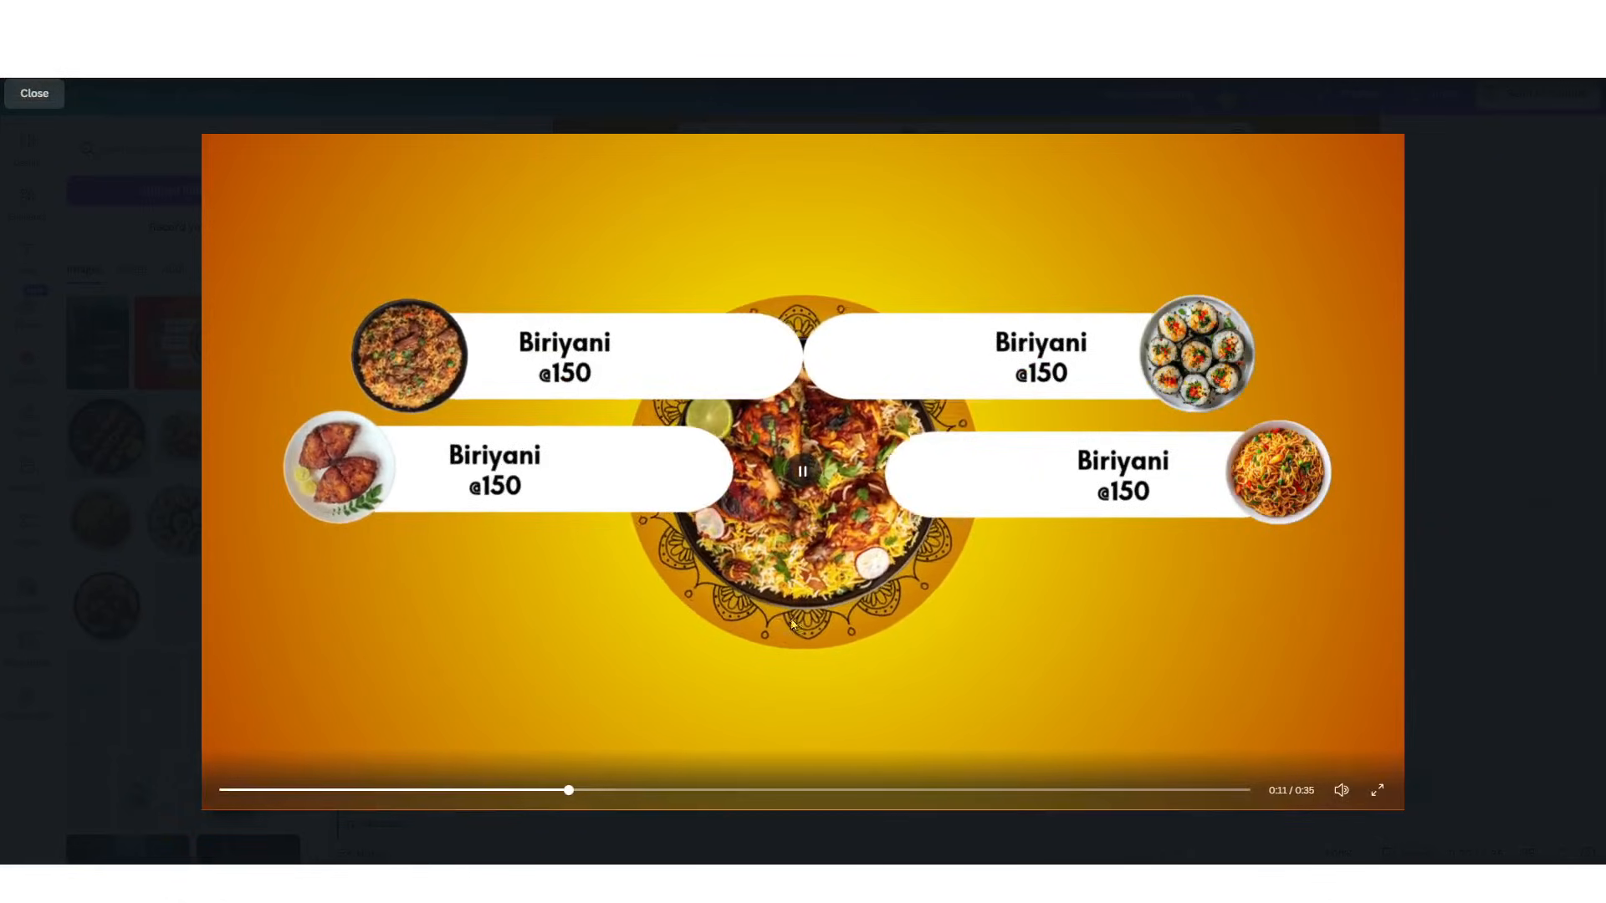
pyautogui.press('Escape')
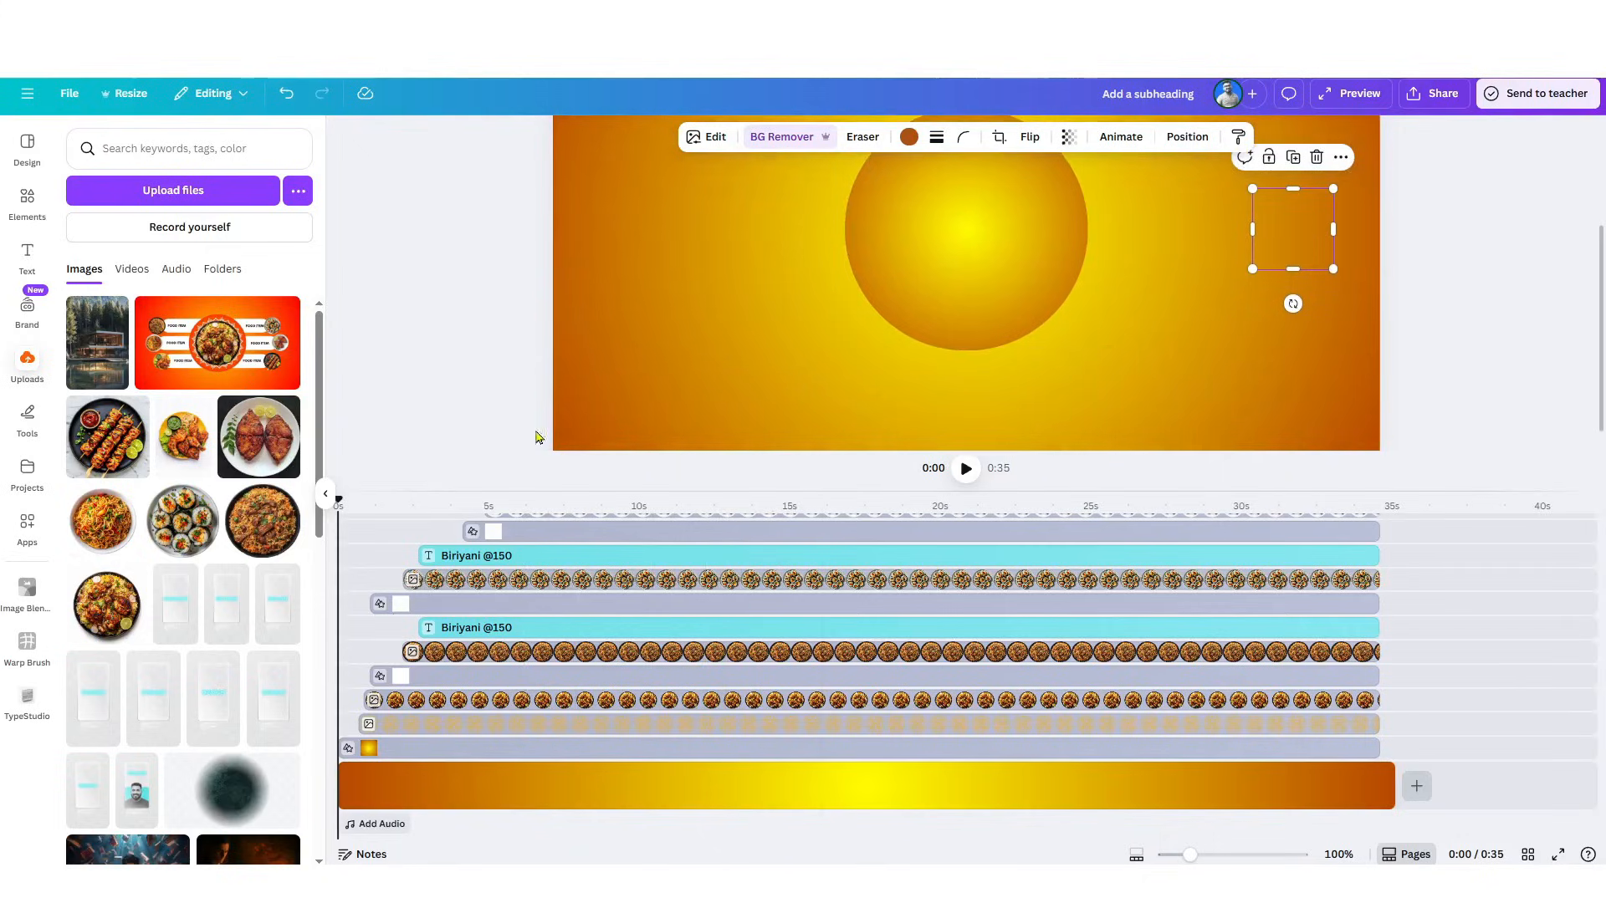
# - Select the central gradient circle, mandala pattern and biryani plate together and bring them to the front of the pill labels
pyautogui.click(961, 403)
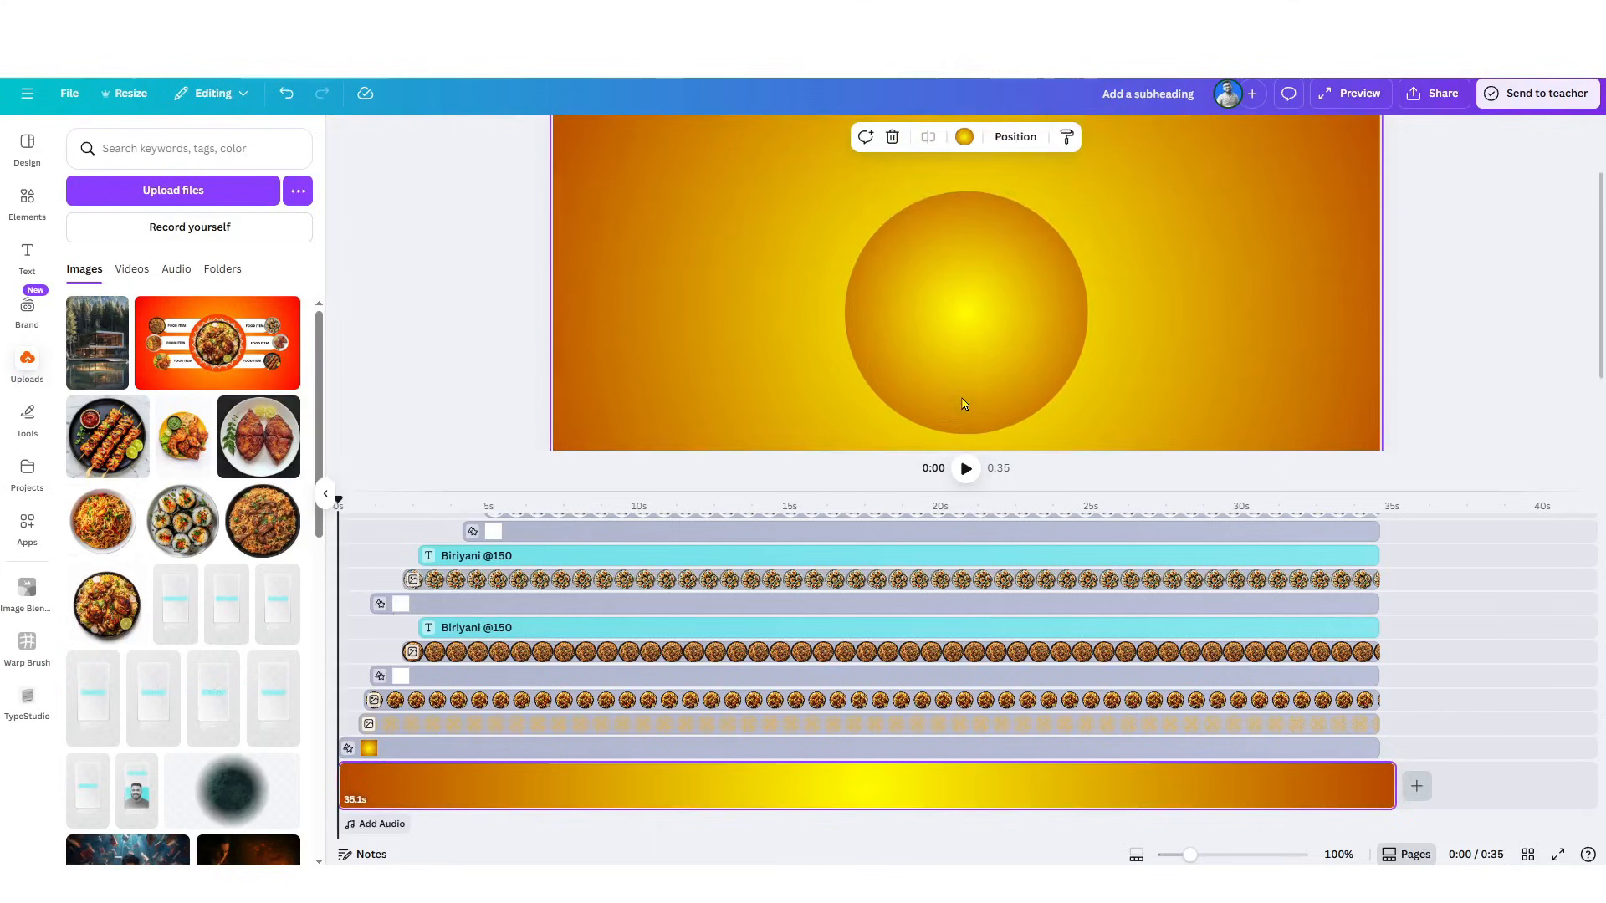
pyautogui.click(471, 757)
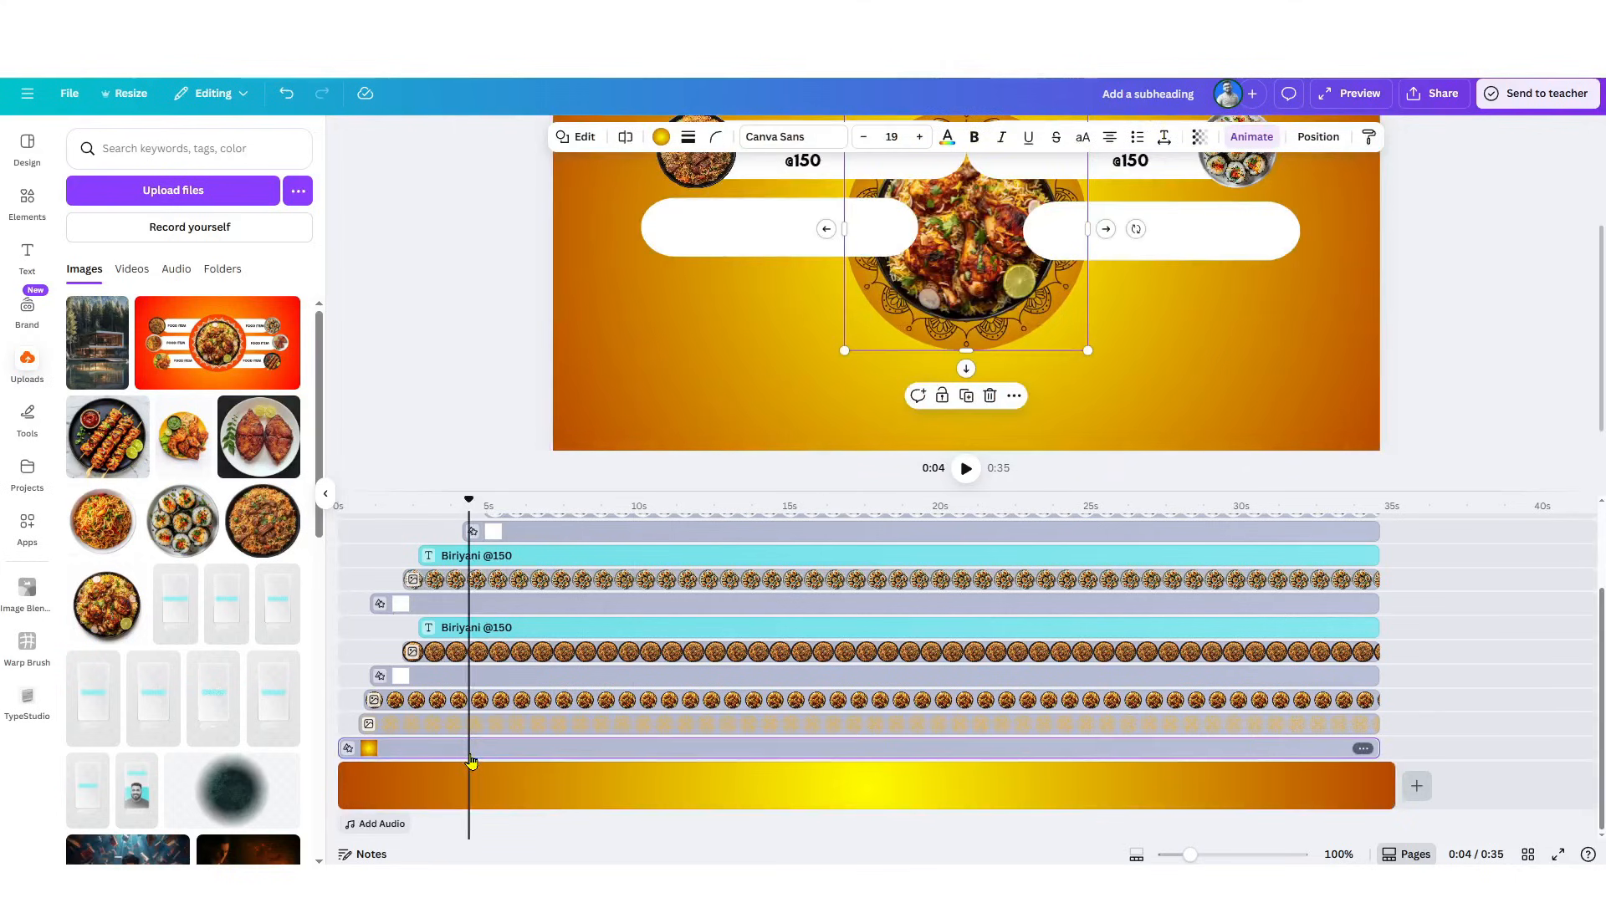
pyautogui.click(425, 733)
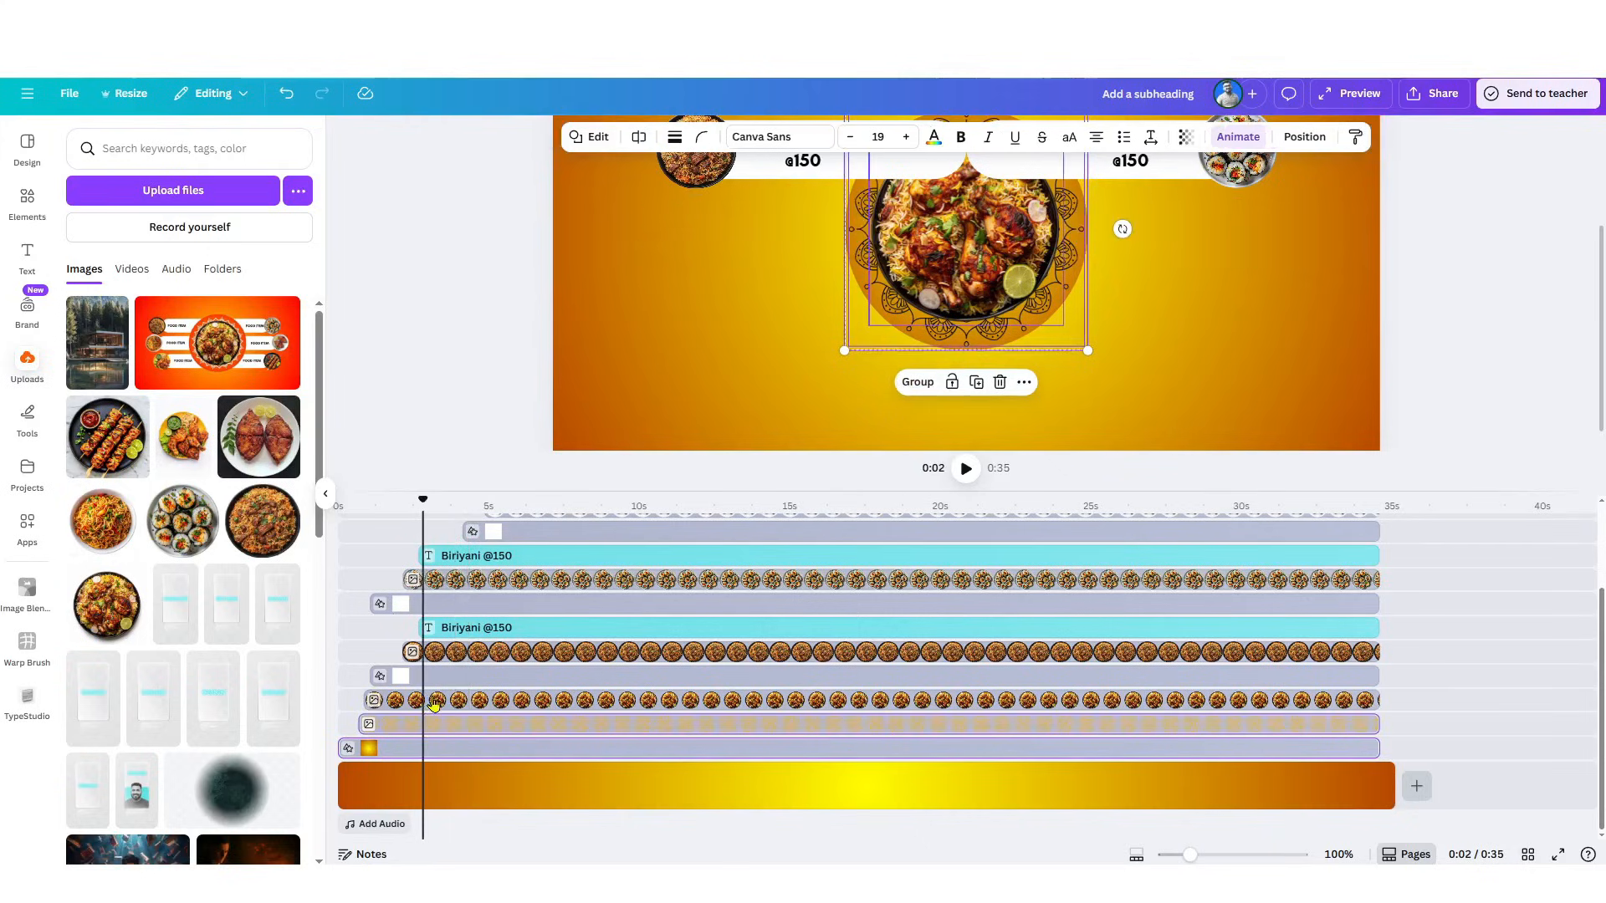
pyautogui.click(433, 703)
pyautogui.scroll(3, 754, 688)
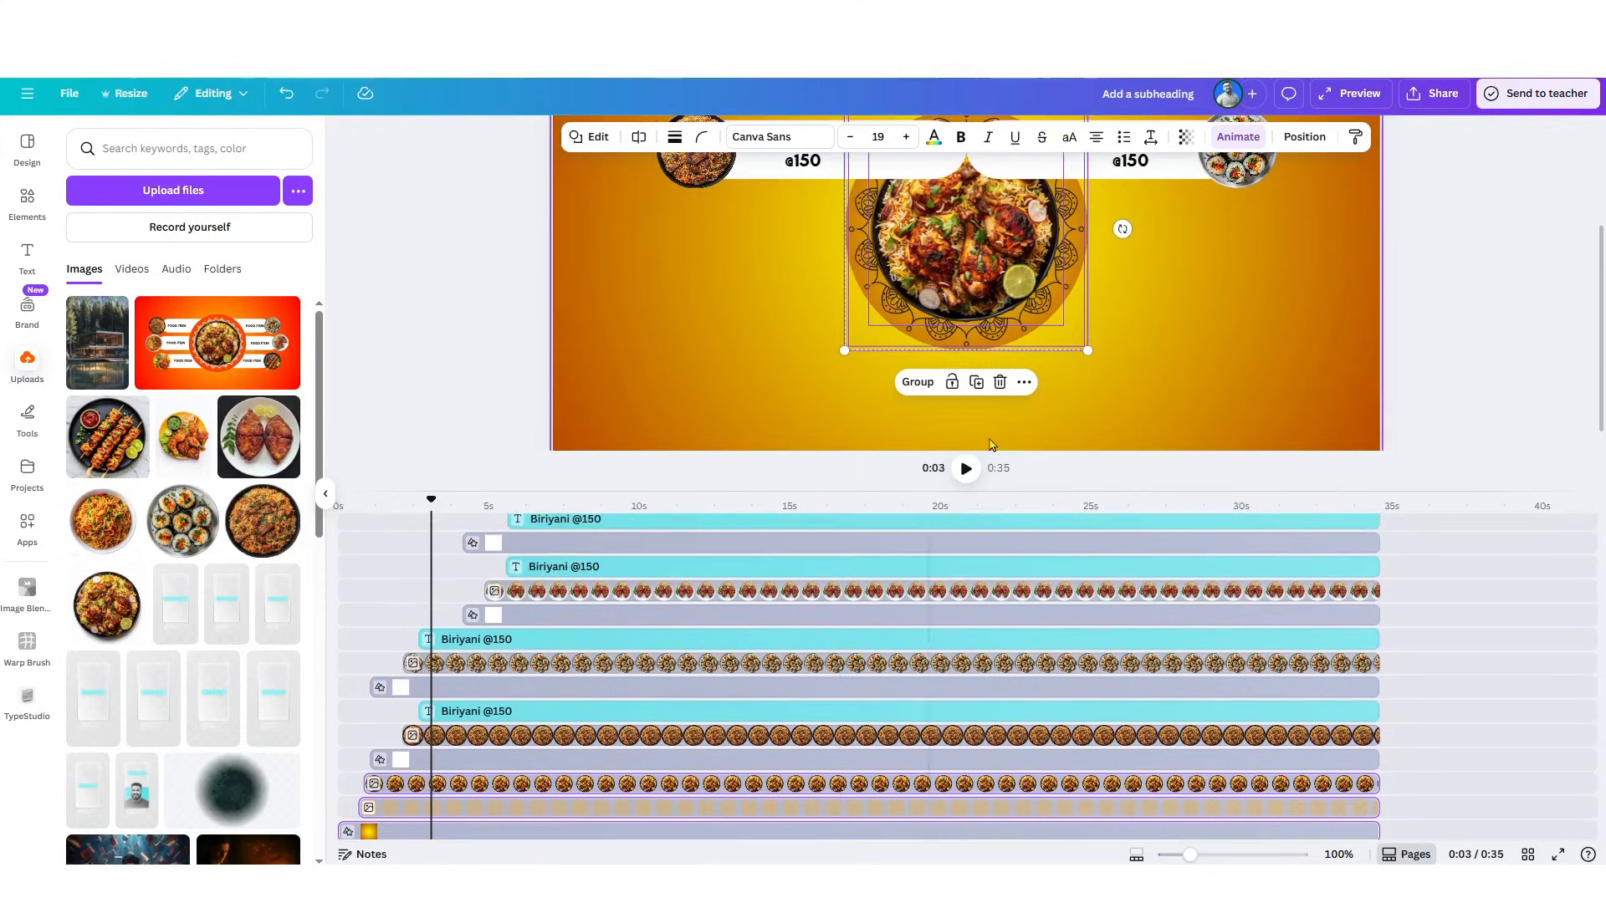
pyautogui.scroll(2, 991, 435)
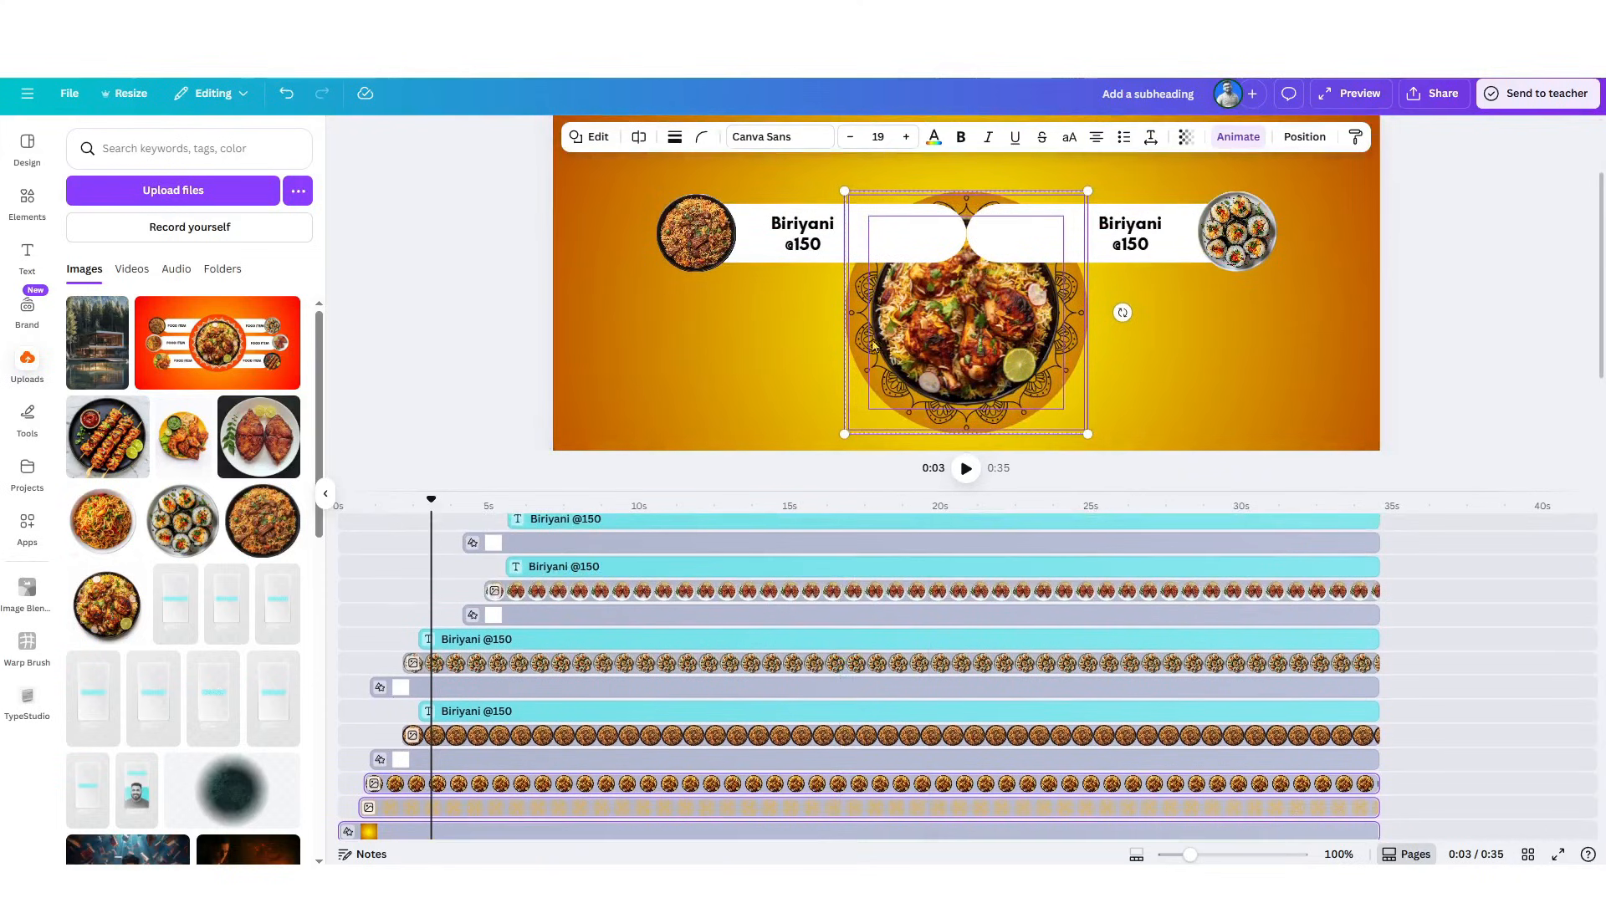
pyautogui.click(1301, 138)
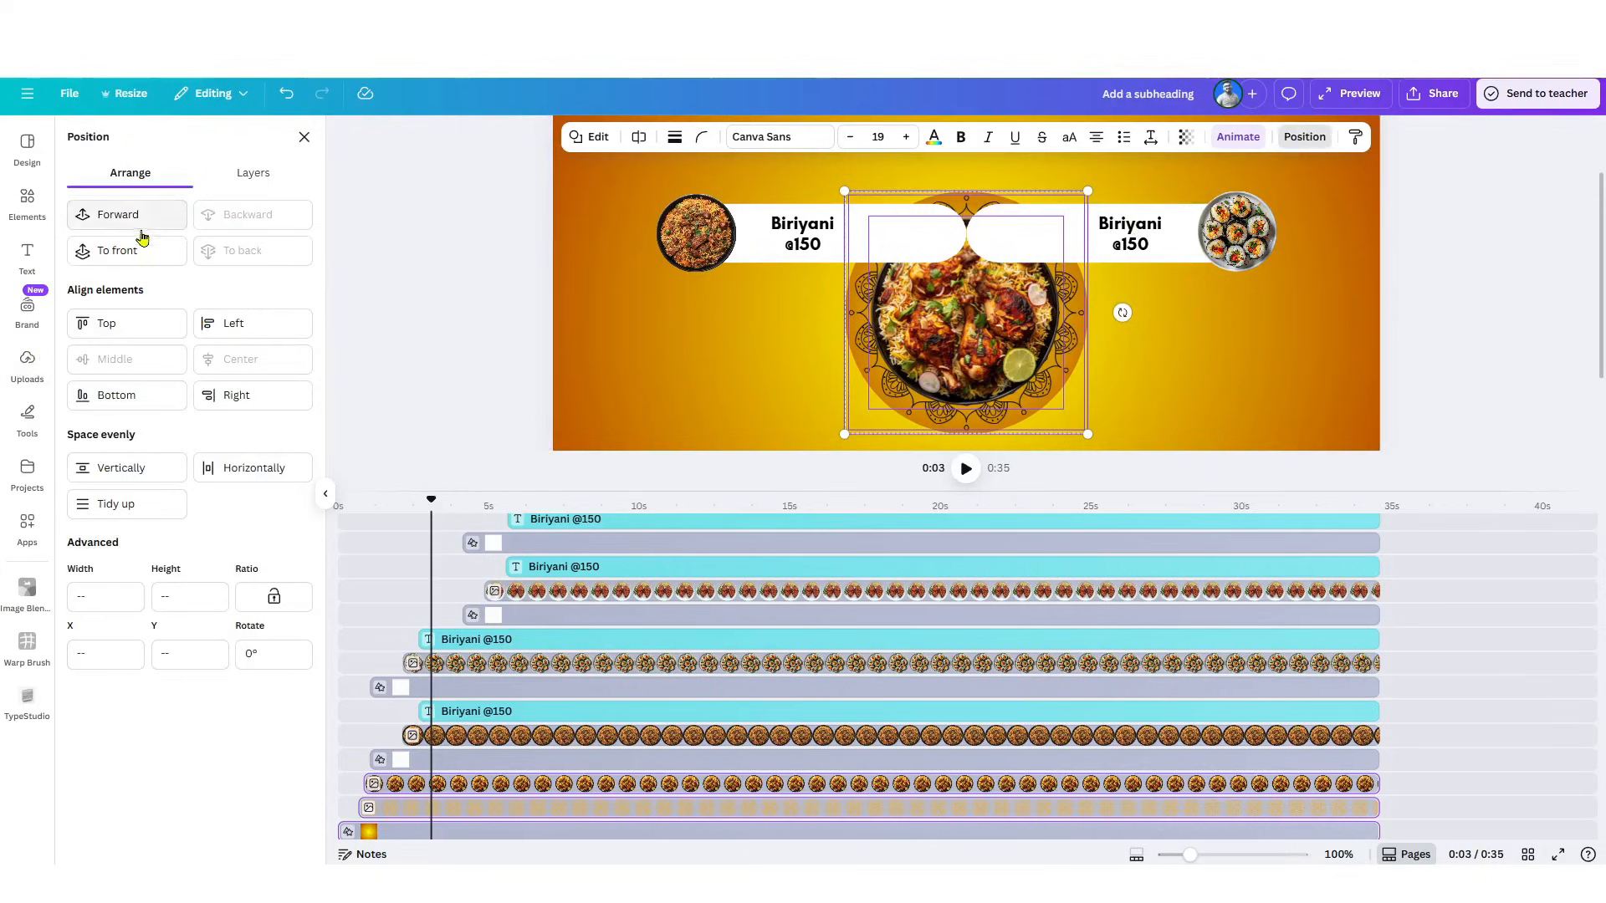
pyautogui.click(131, 253)
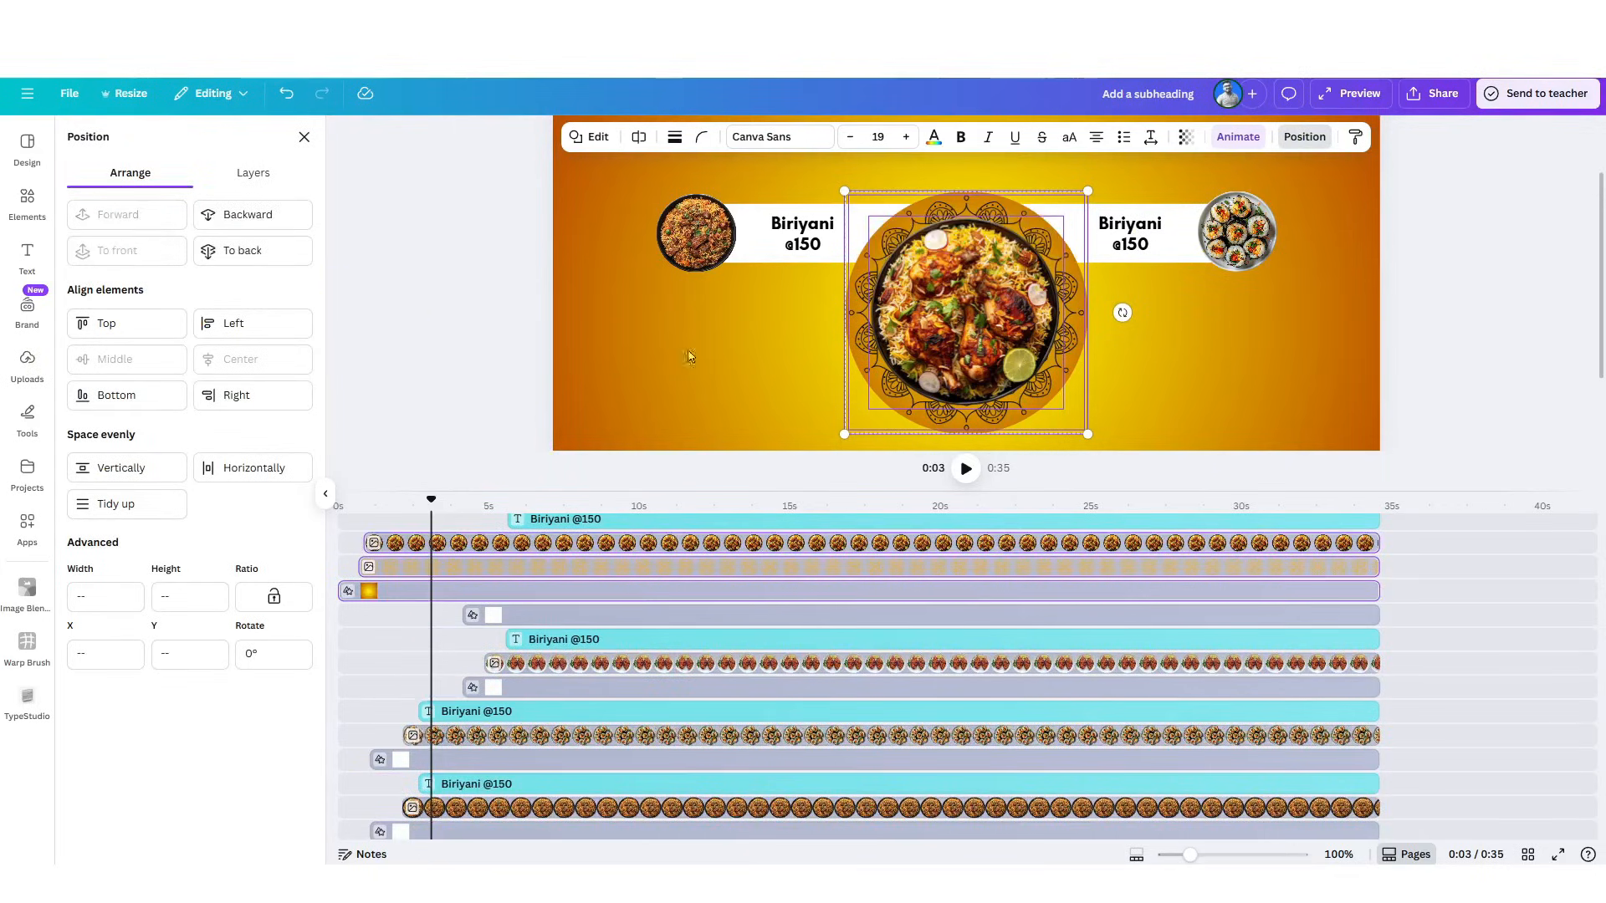
pyautogui.scroll(1, 591, 604)
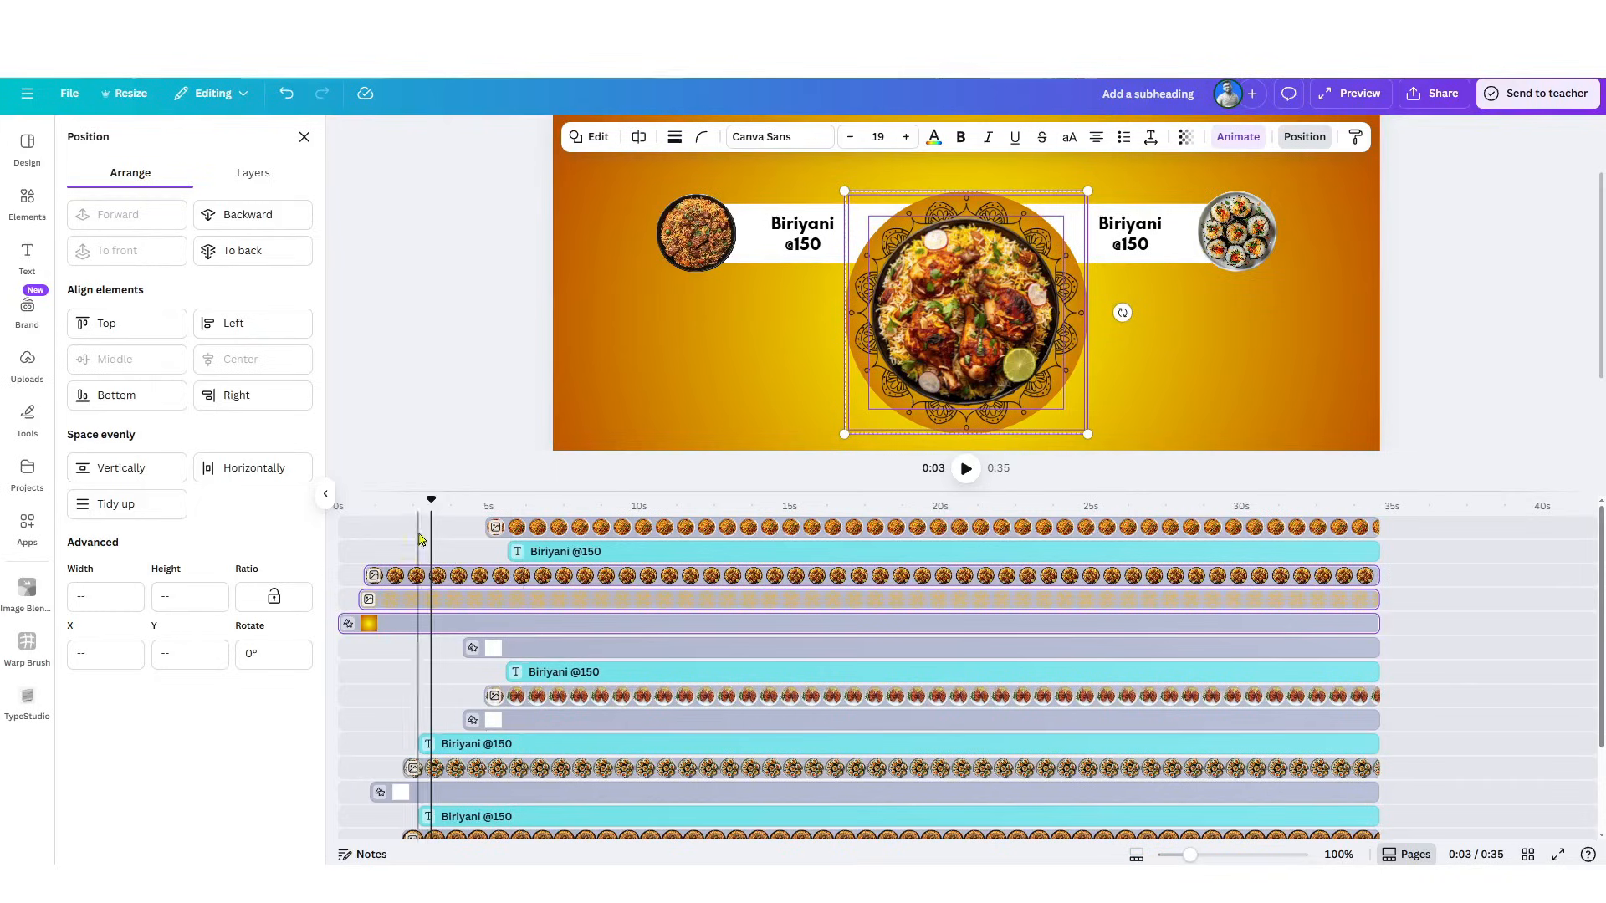
# - Move the selected biryani plate, mandala and circle tracks above all label tracks, and preview the animation in full screen from the start
pyautogui.moveTo(416, 628); pyautogui.dragTo(414, 528)
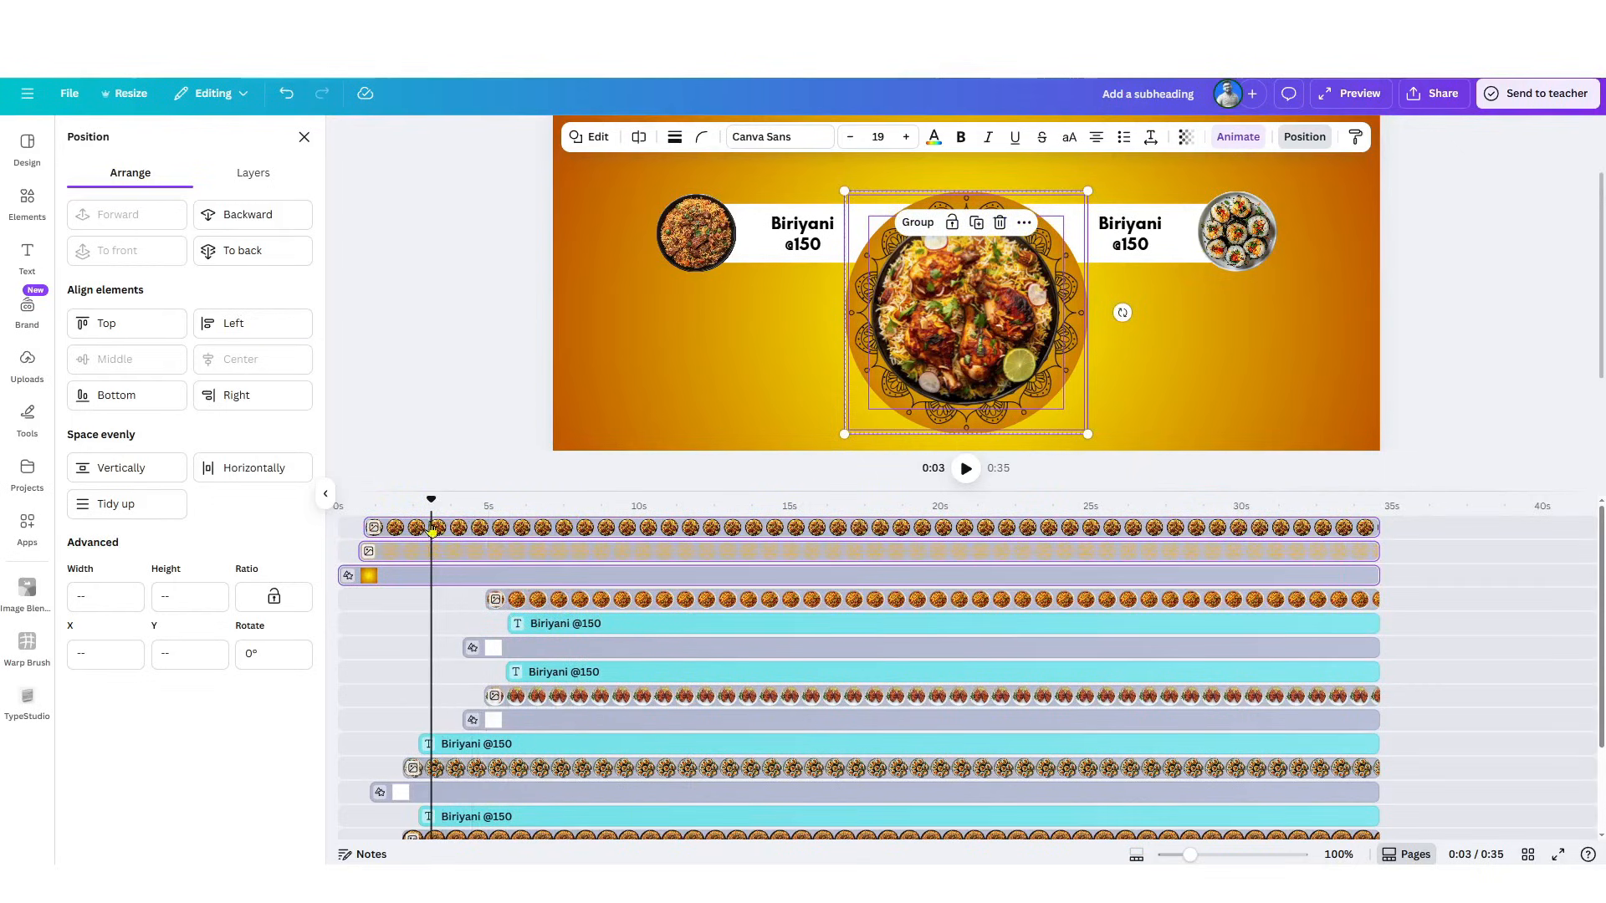
pyautogui.moveTo(433, 504); pyautogui.dragTo(338, 504)
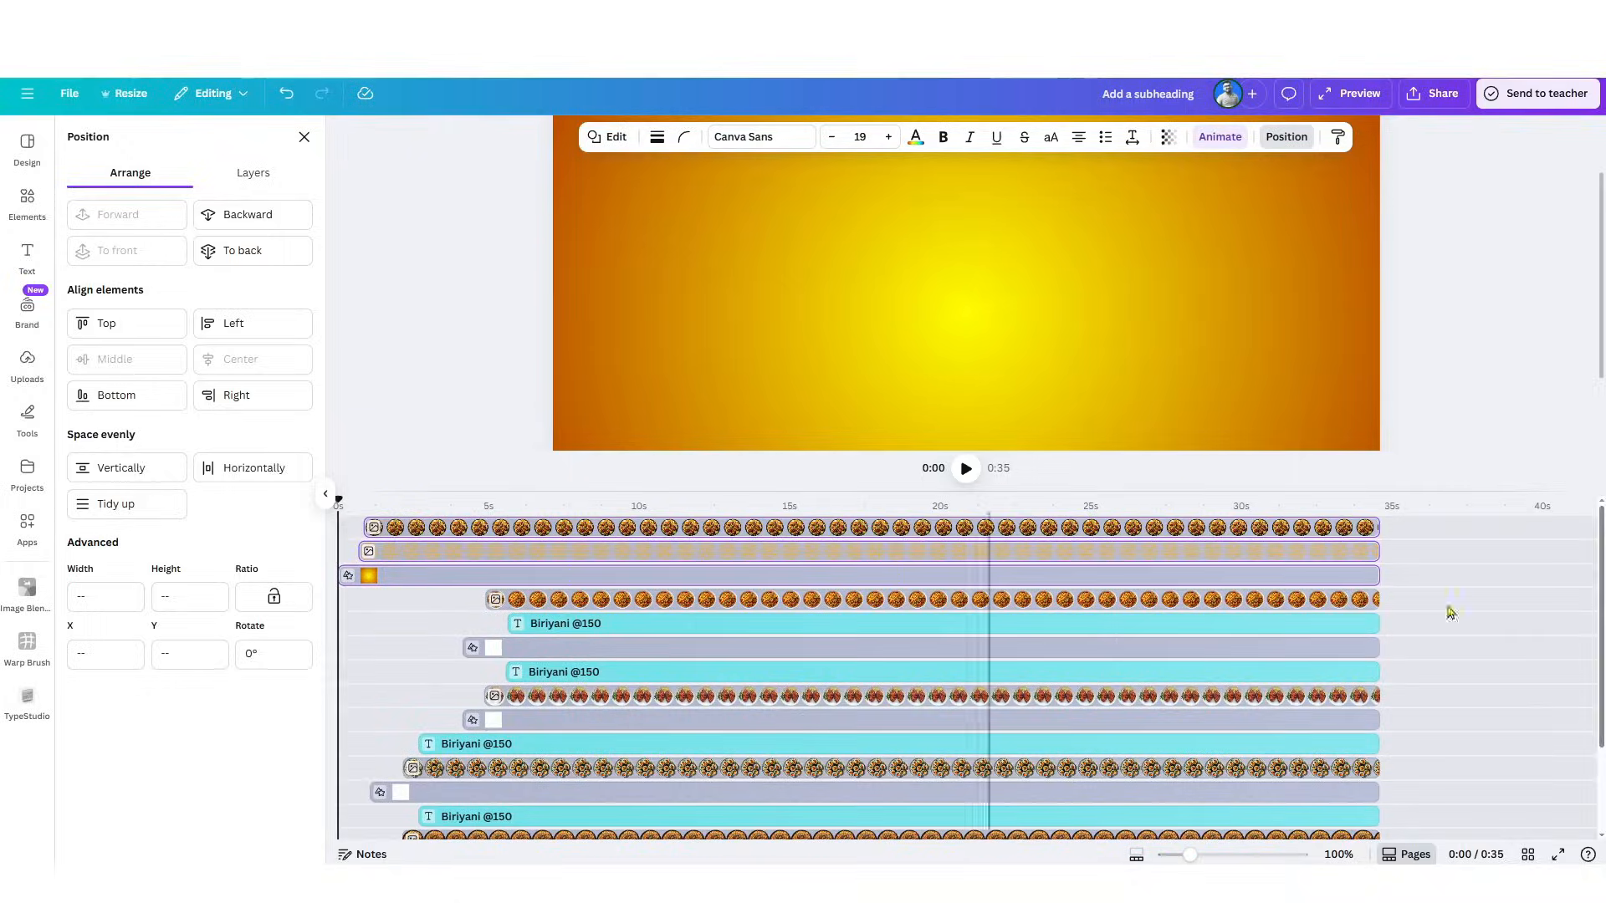
pyautogui.click(1557, 854)
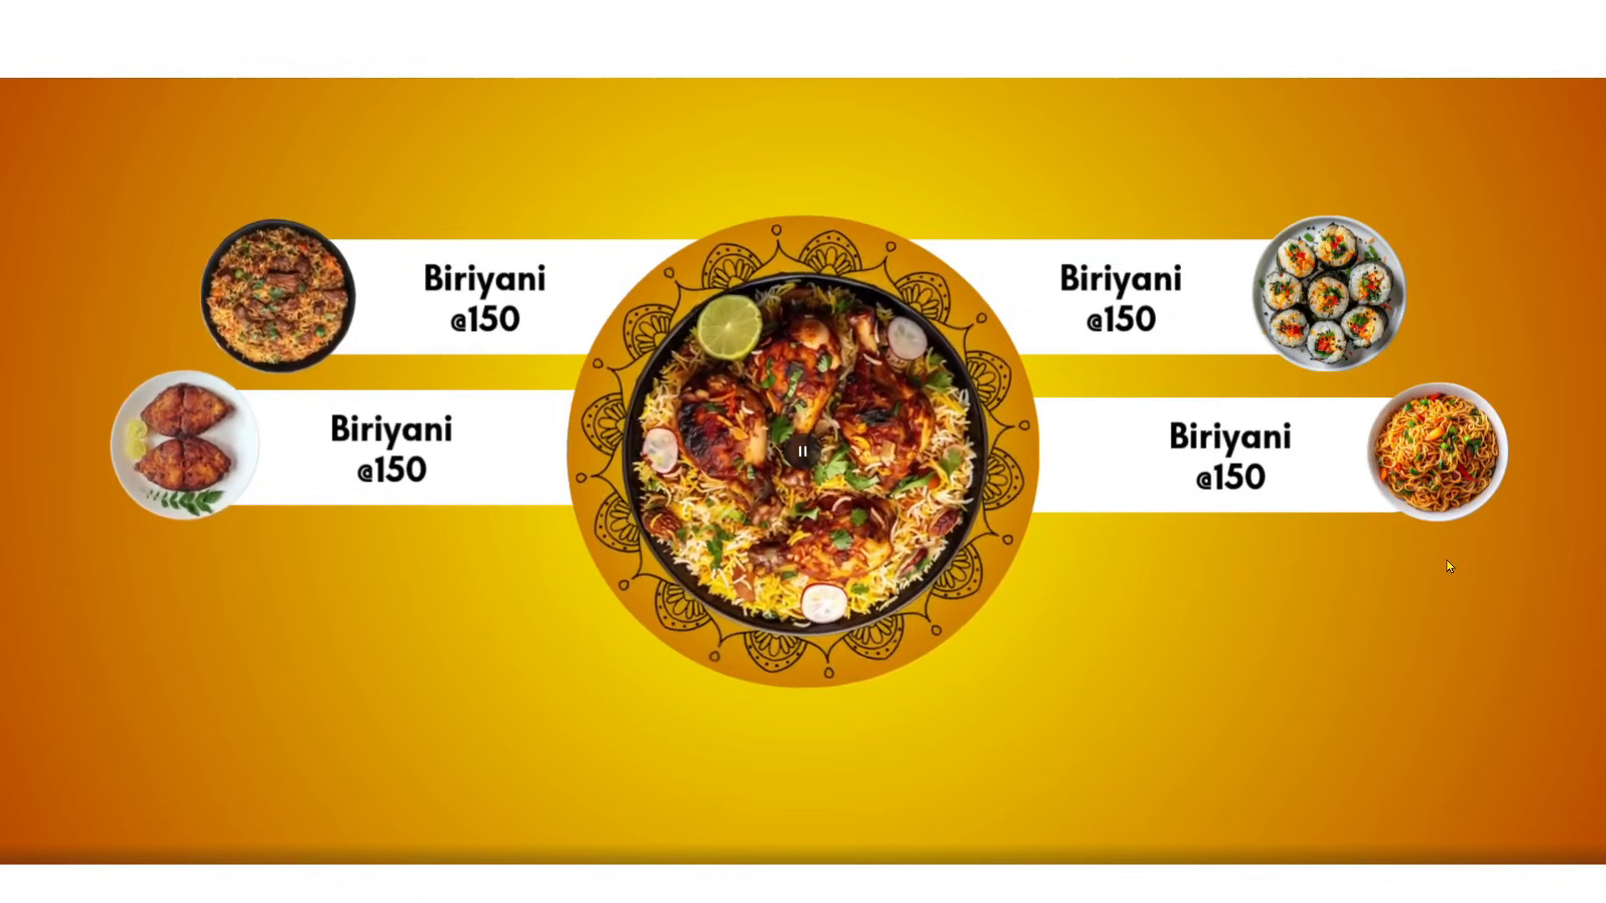
pyautogui.press('Escape')
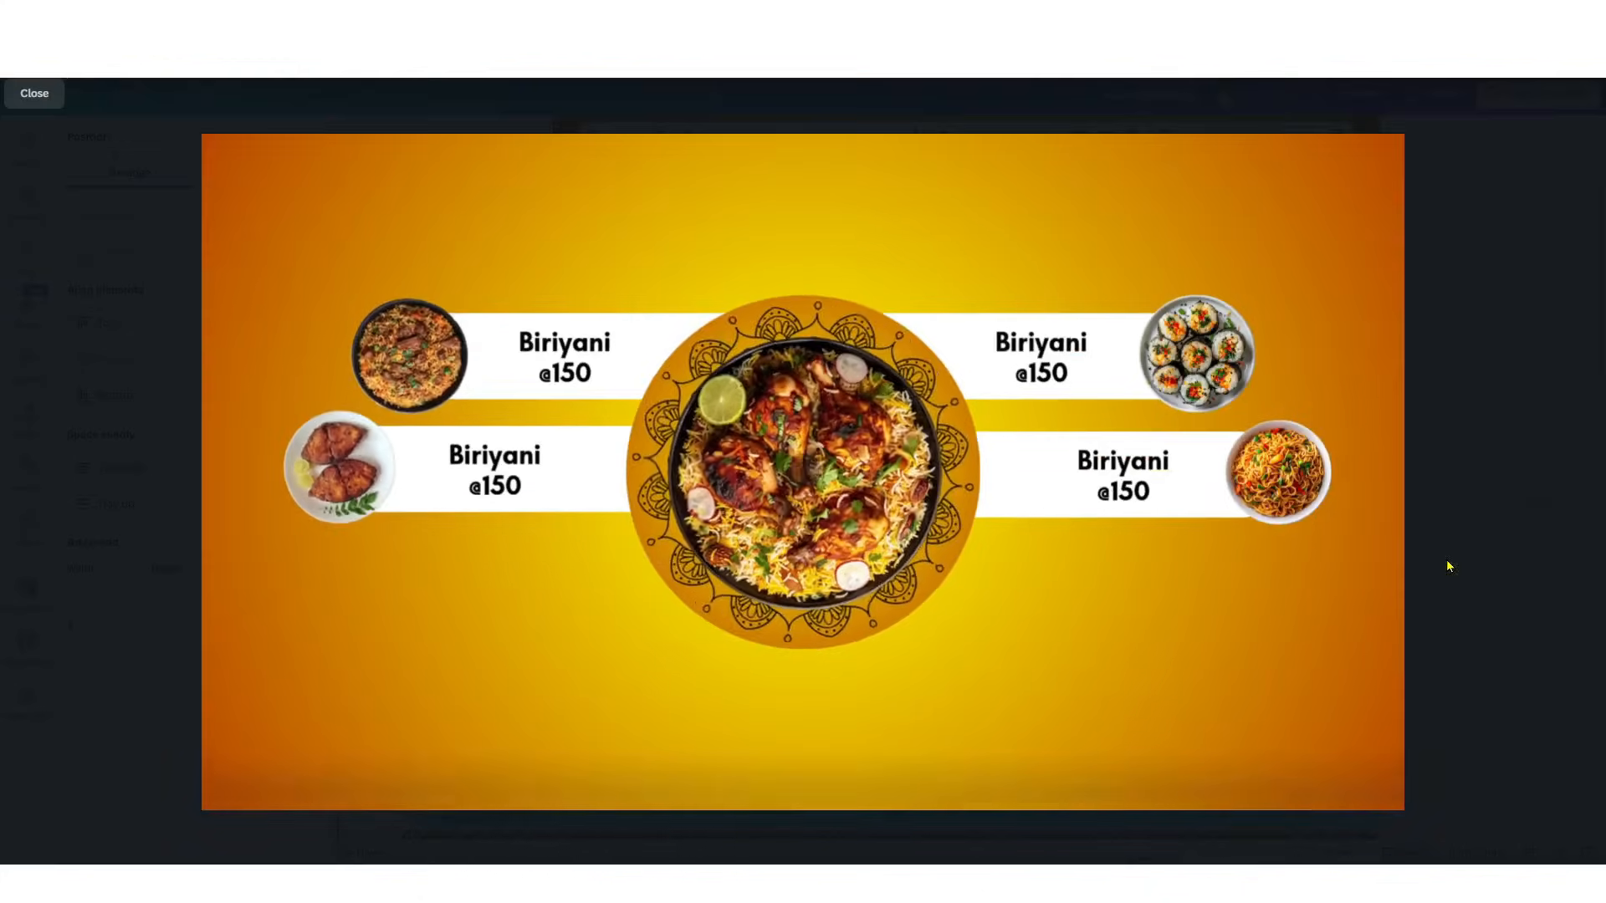
pyautogui.click(33, 91)
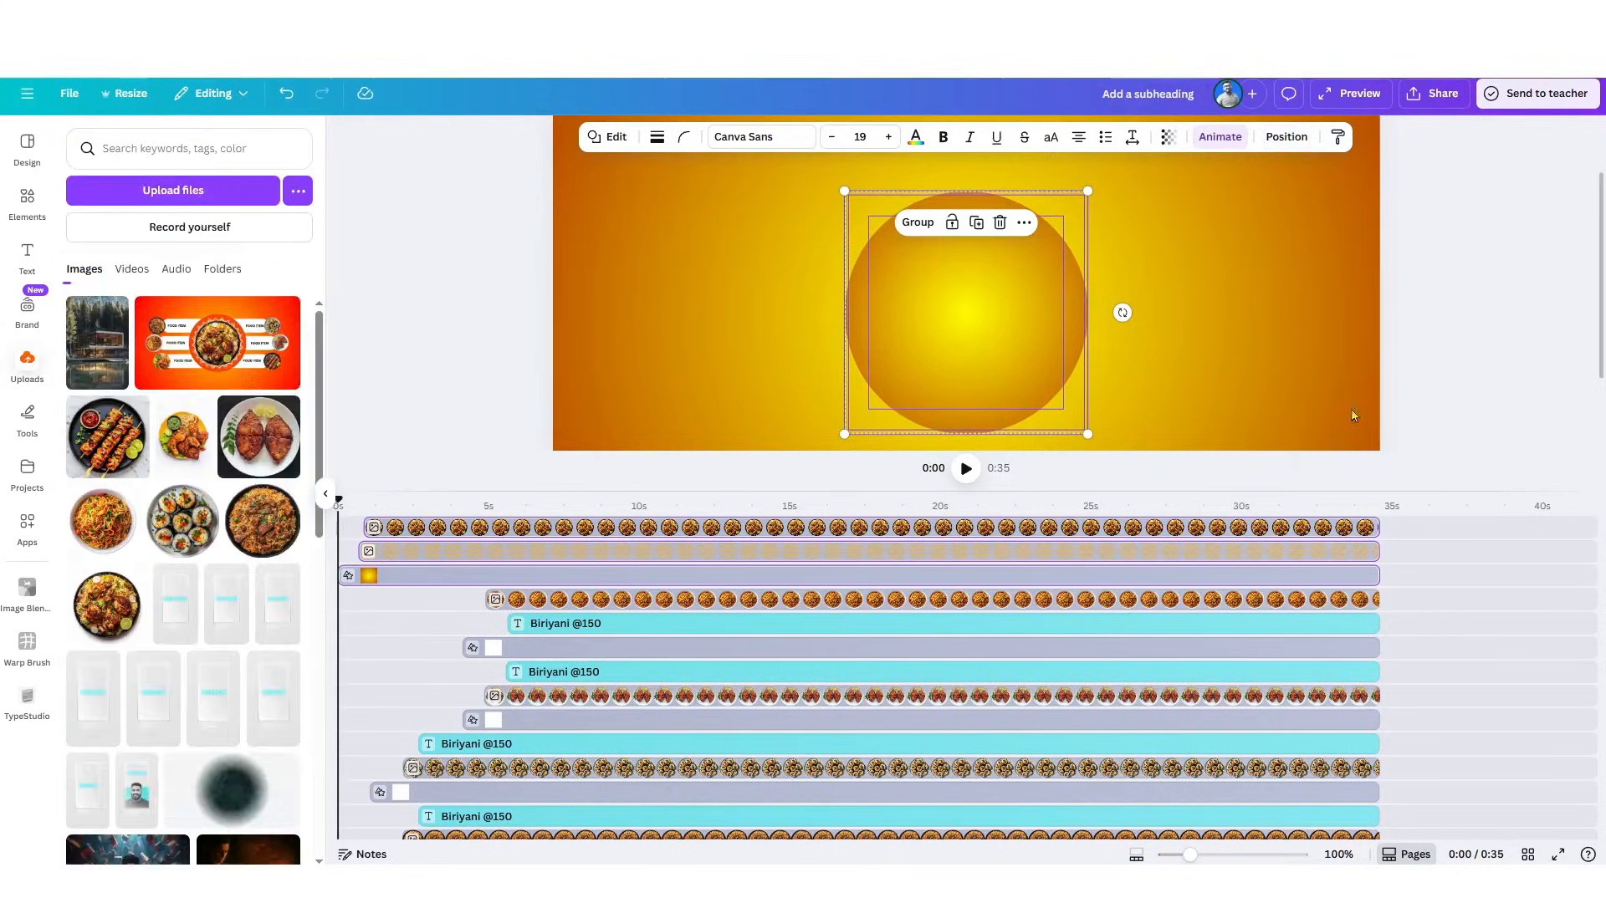
# - Enlarge the timeline area to show every track down to the background page, and move the playhead to 0:03
pyautogui.scroll(-2, 852, 583)
pyautogui.scroll(2, 857, 577)
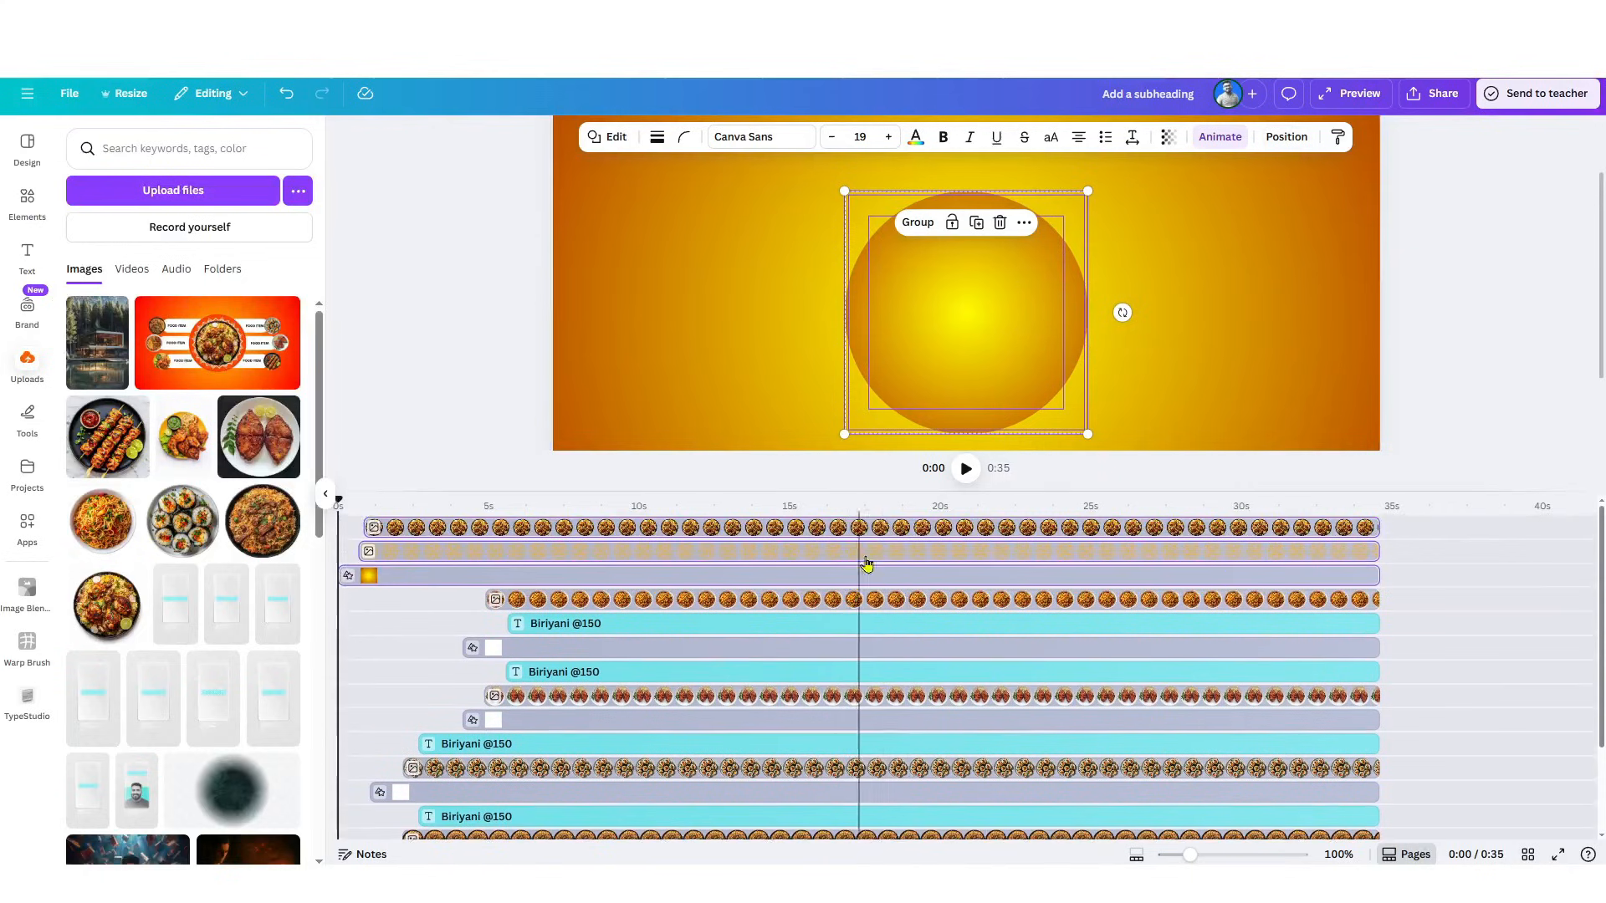
pyautogui.moveTo(890, 492); pyautogui.dragTo(891, 378)
pyautogui.scroll(-2, 1113, 244)
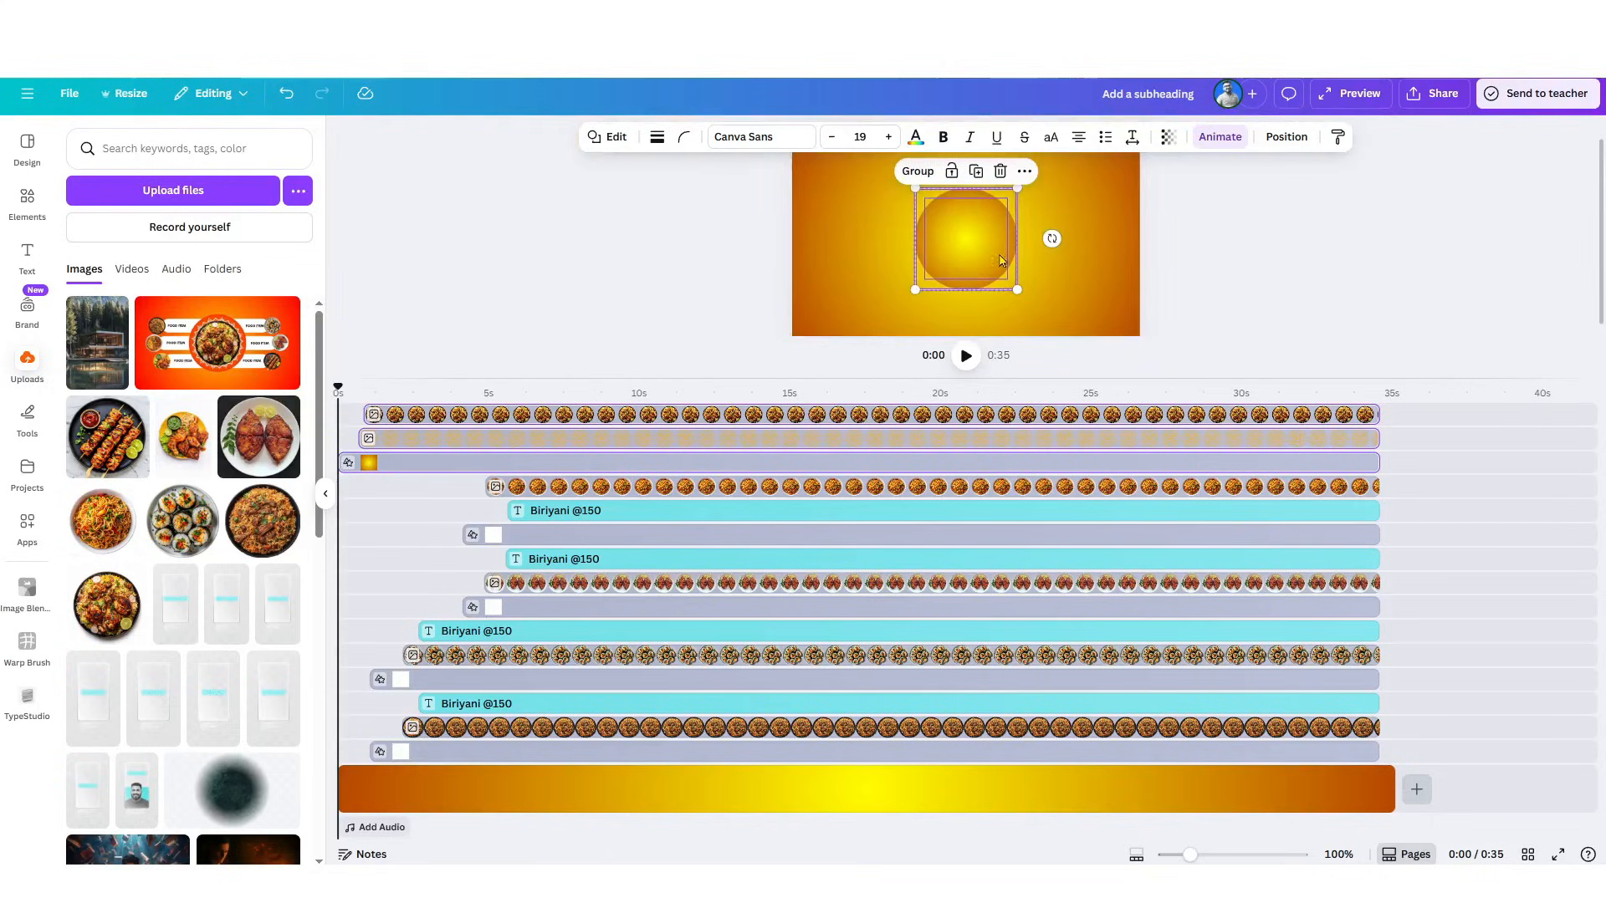
pyautogui.moveTo(338, 387); pyautogui.dragTo(426, 394)
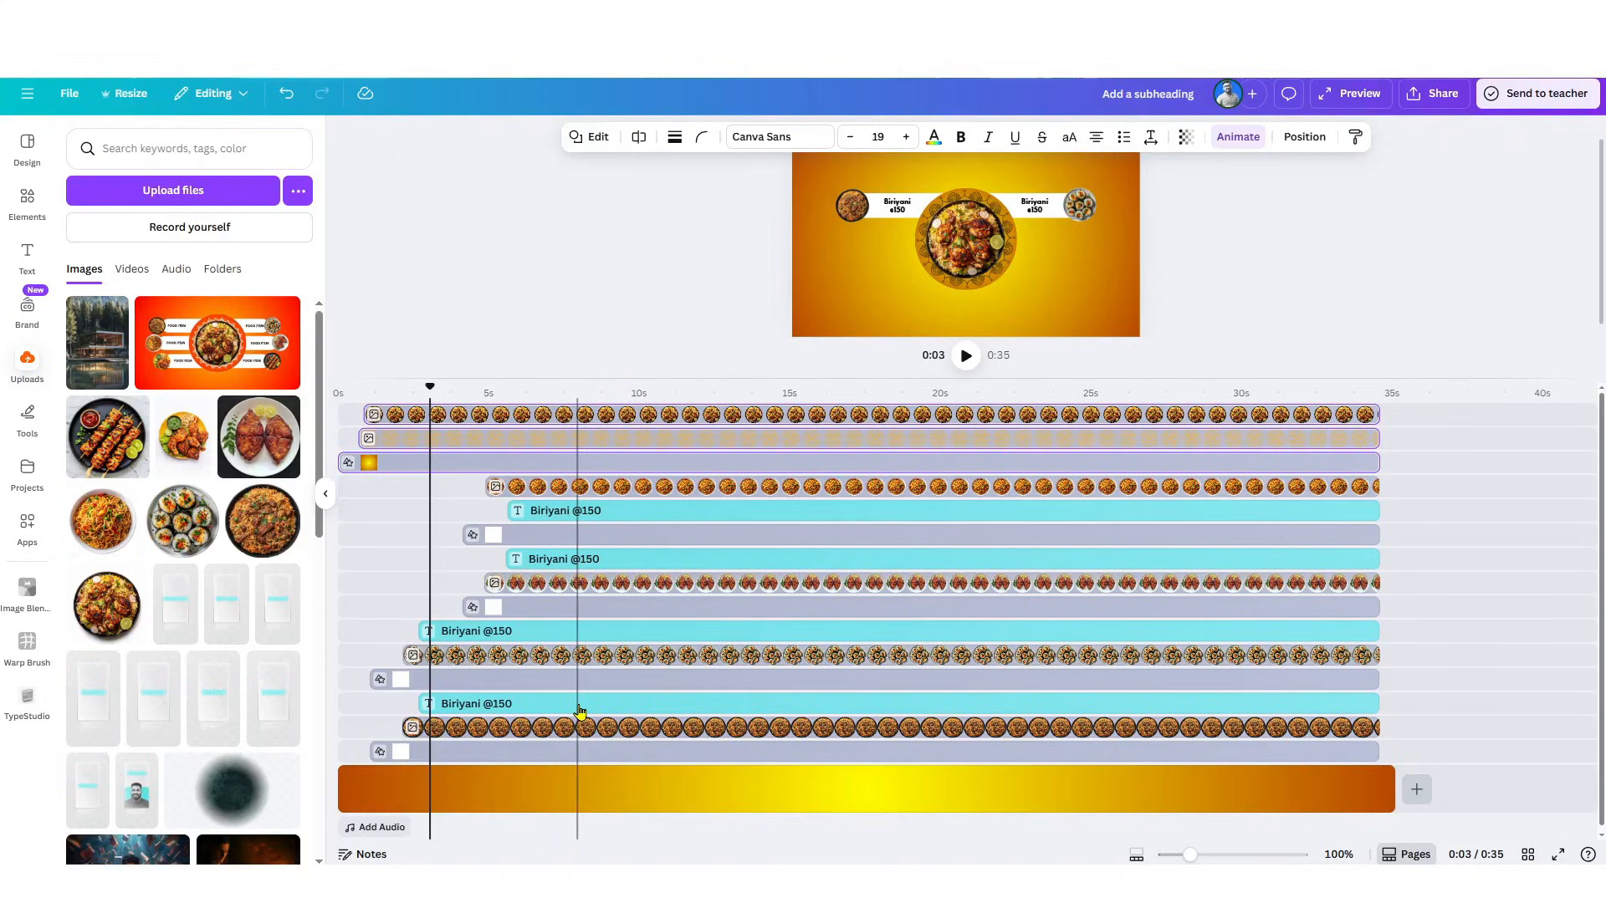
pyautogui.click(901, 209)
pyautogui.click(893, 214)
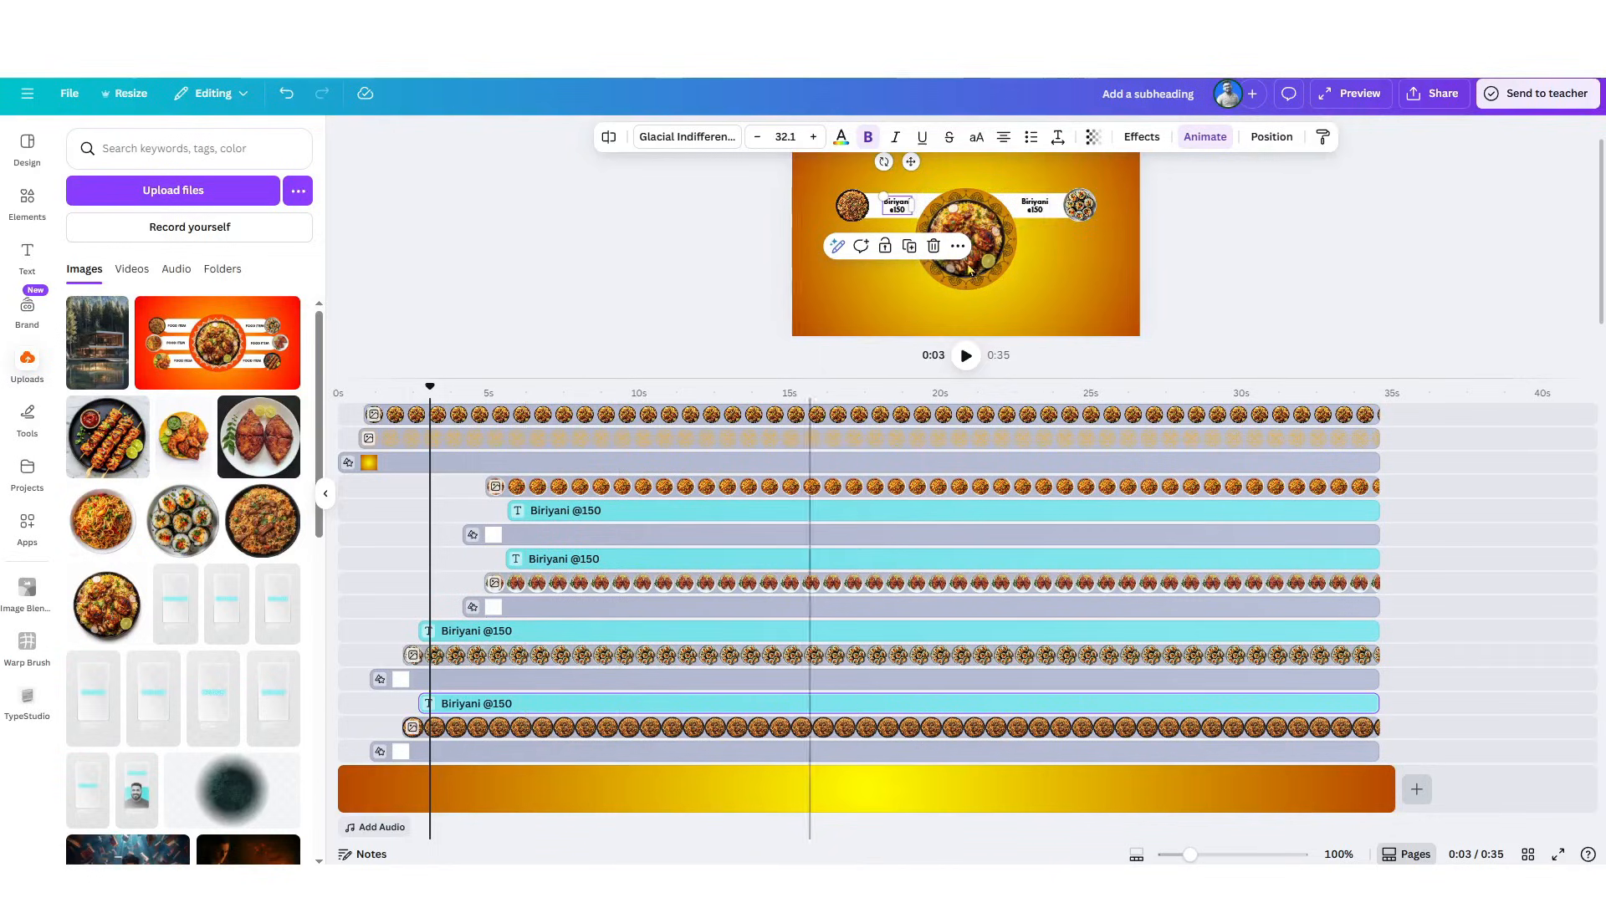
pyautogui.doubleClick(1033, 209)
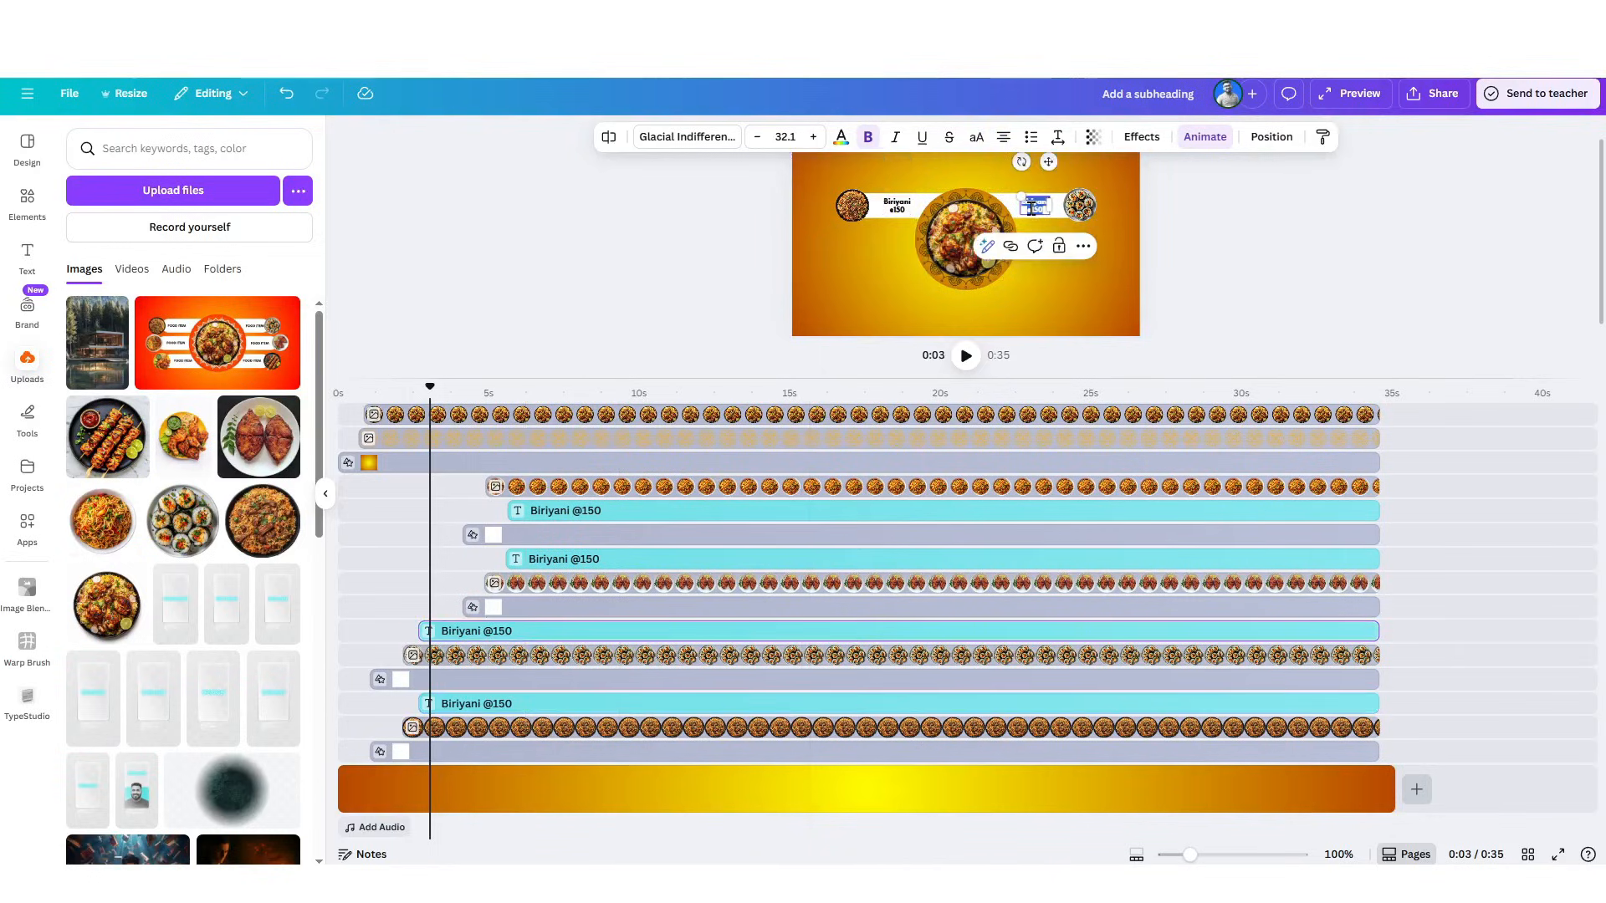
pyautogui.write('F')
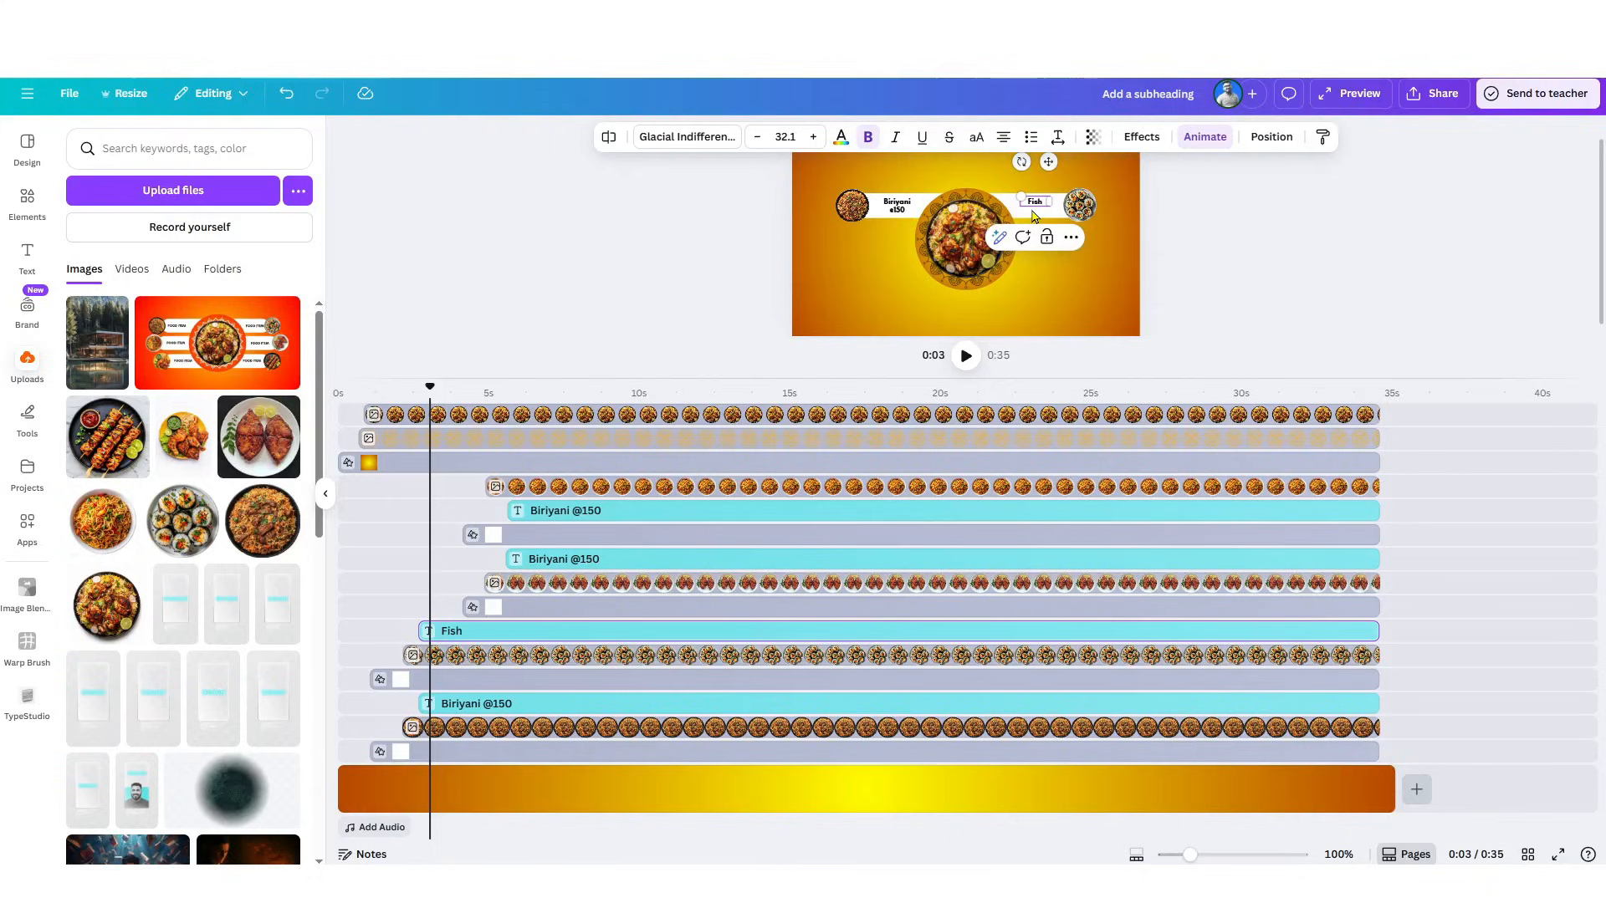
pyautogui.write('ish')
pyautogui.press('Return')
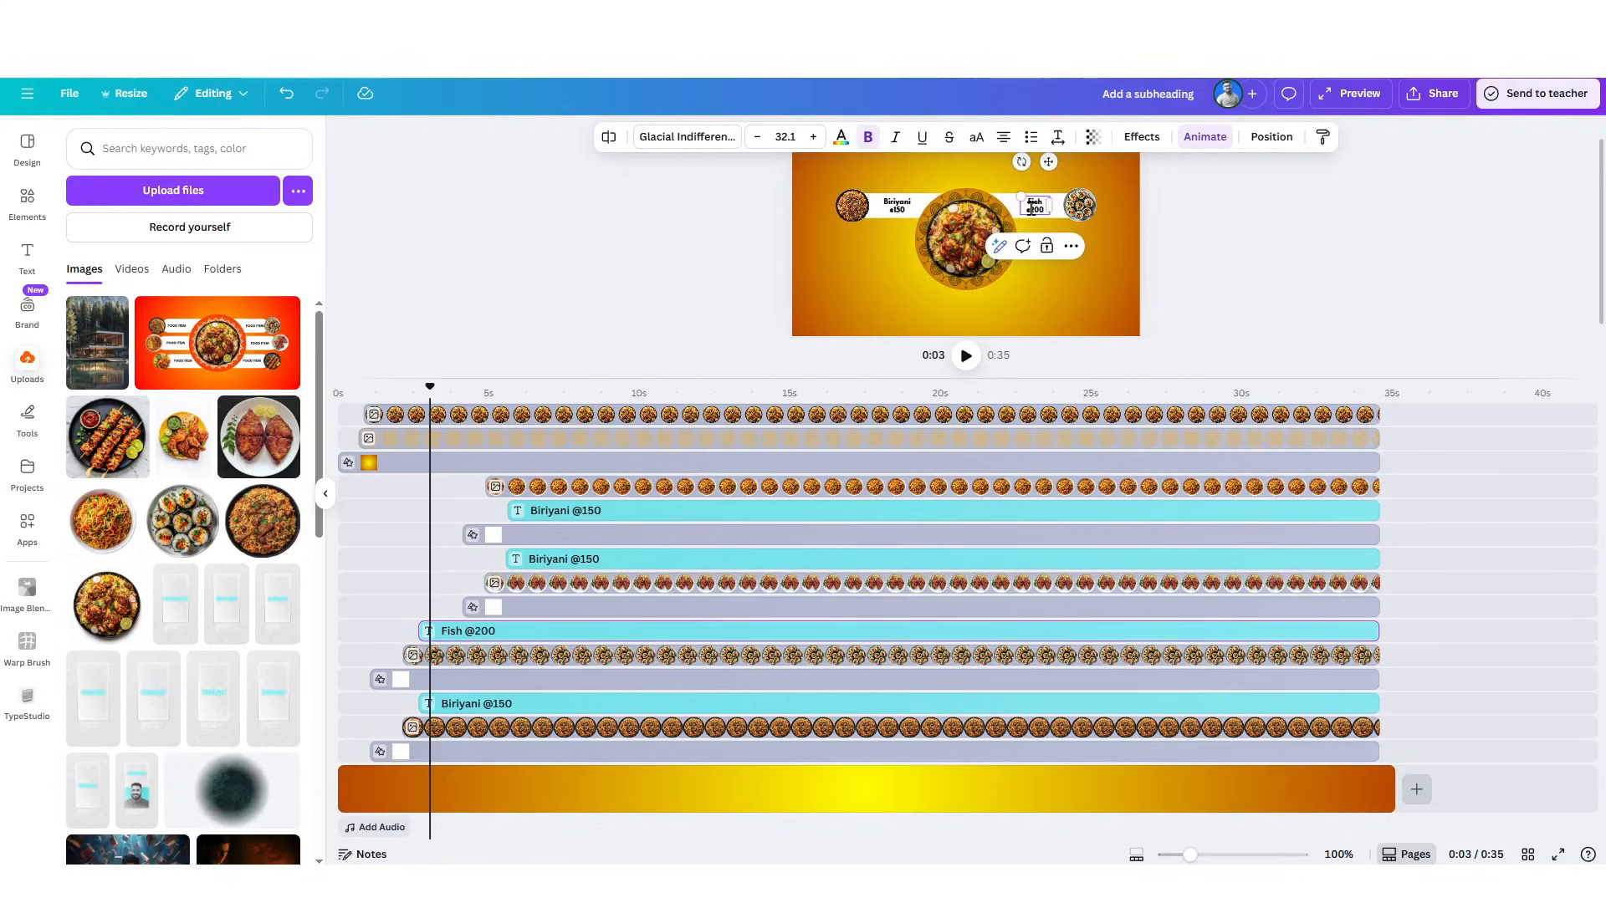
pyautogui.click(1285, 275)
pyautogui.click(1035, 219)
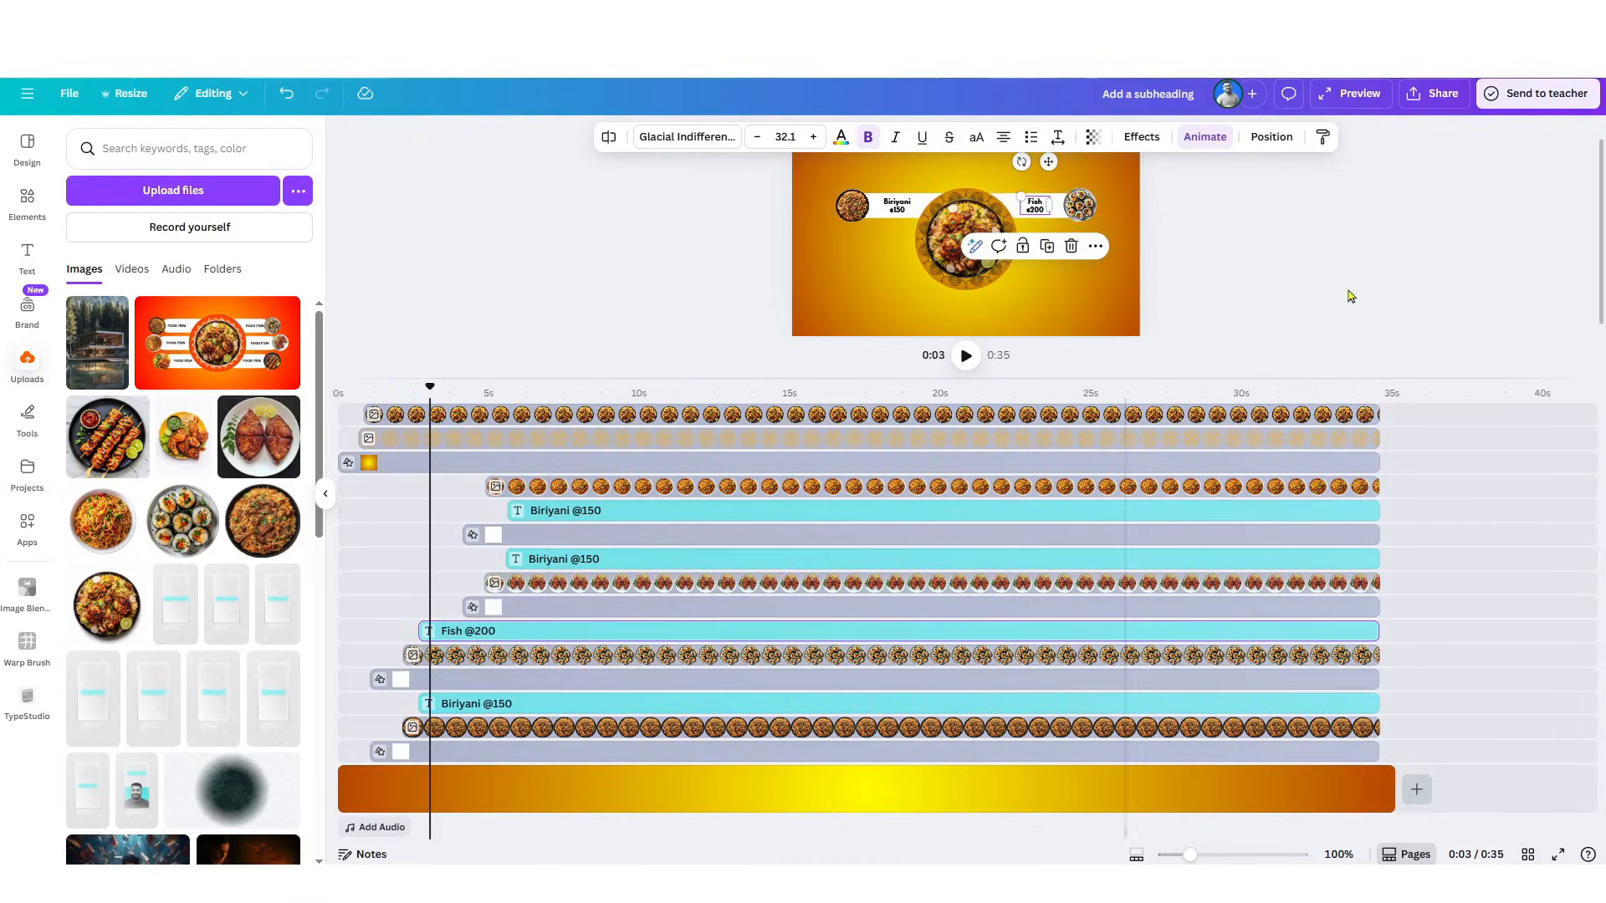
pyautogui.click(1301, 280)
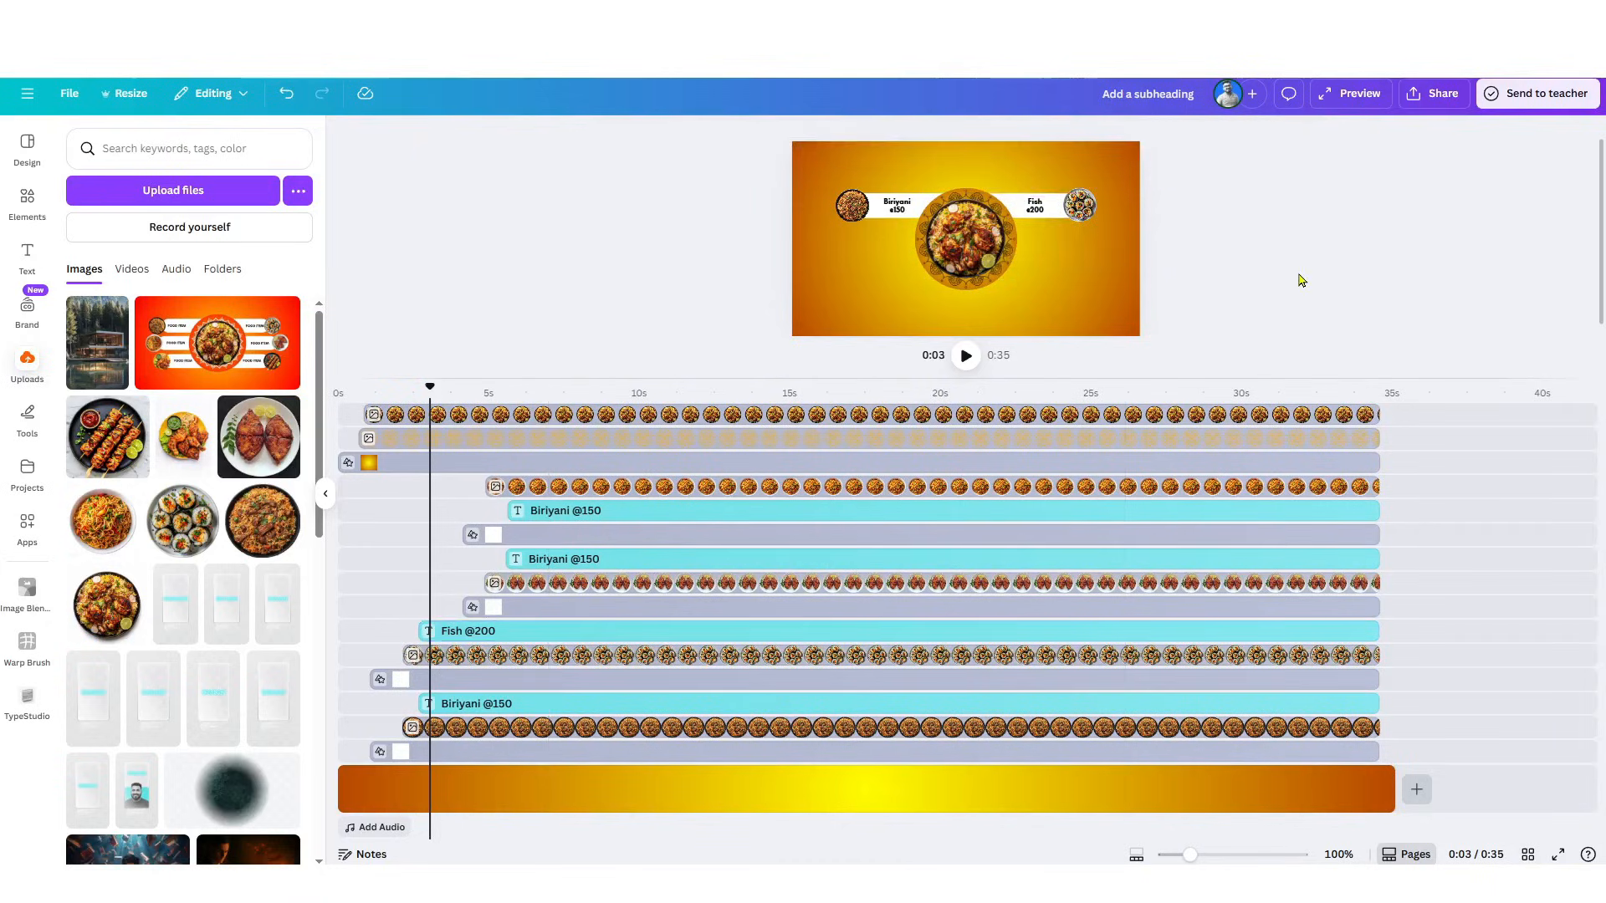